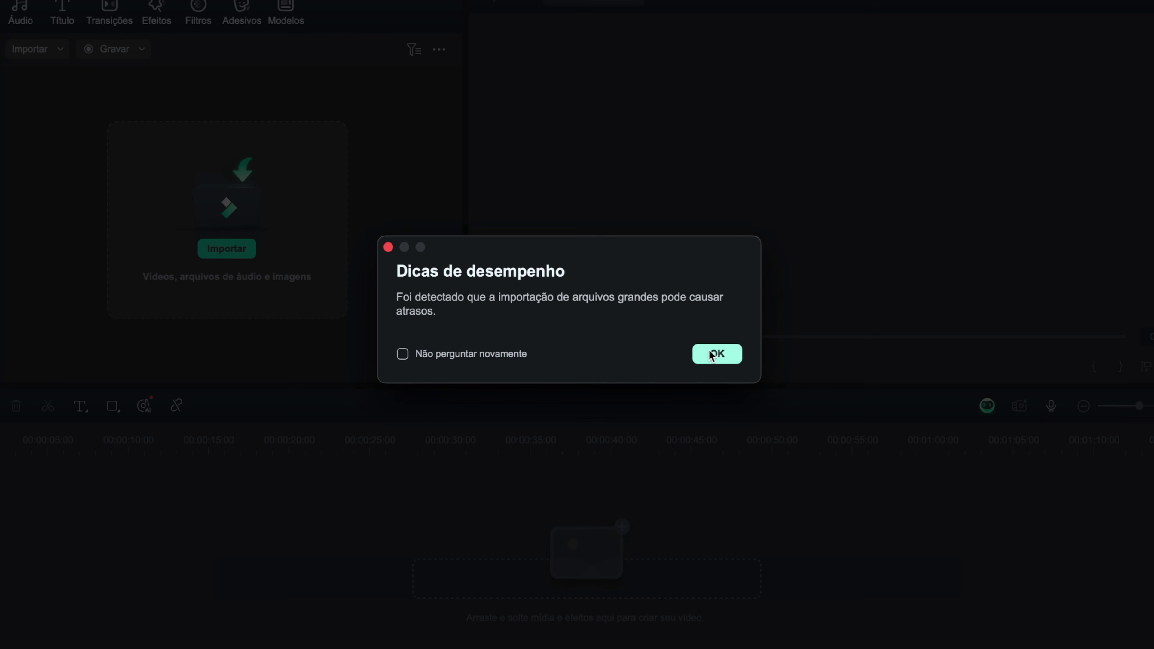
# - Finish importing the video clips into the project media without creating proxy files, and look through the imported clips
pyautogui.click(711, 356)
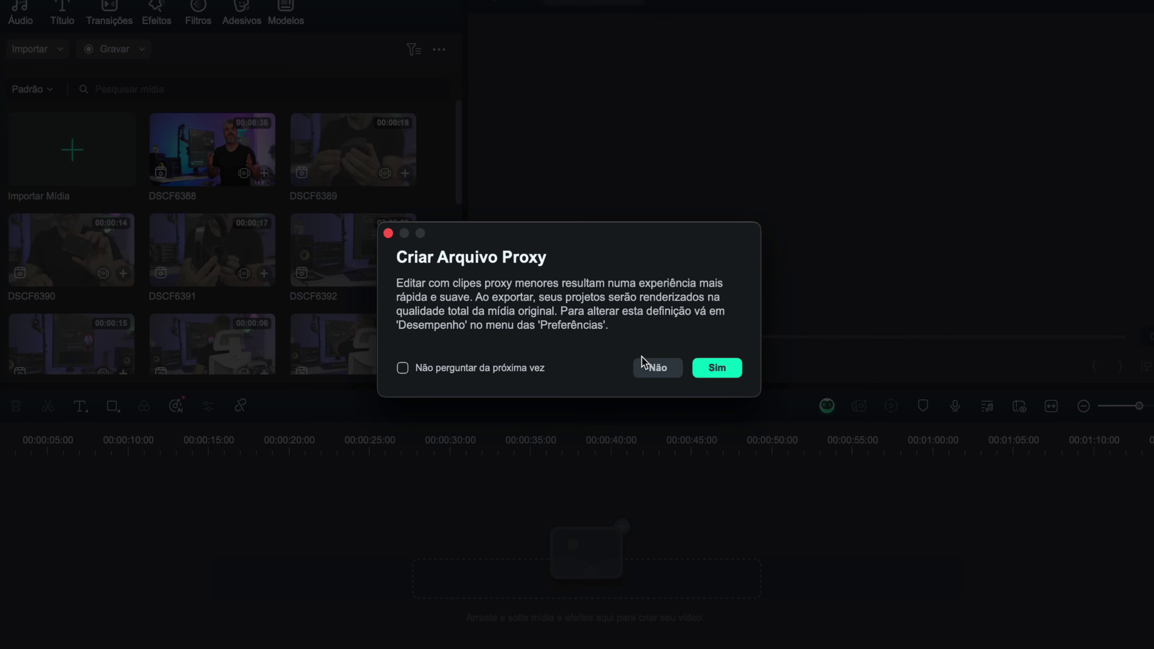
pyautogui.click(657, 367)
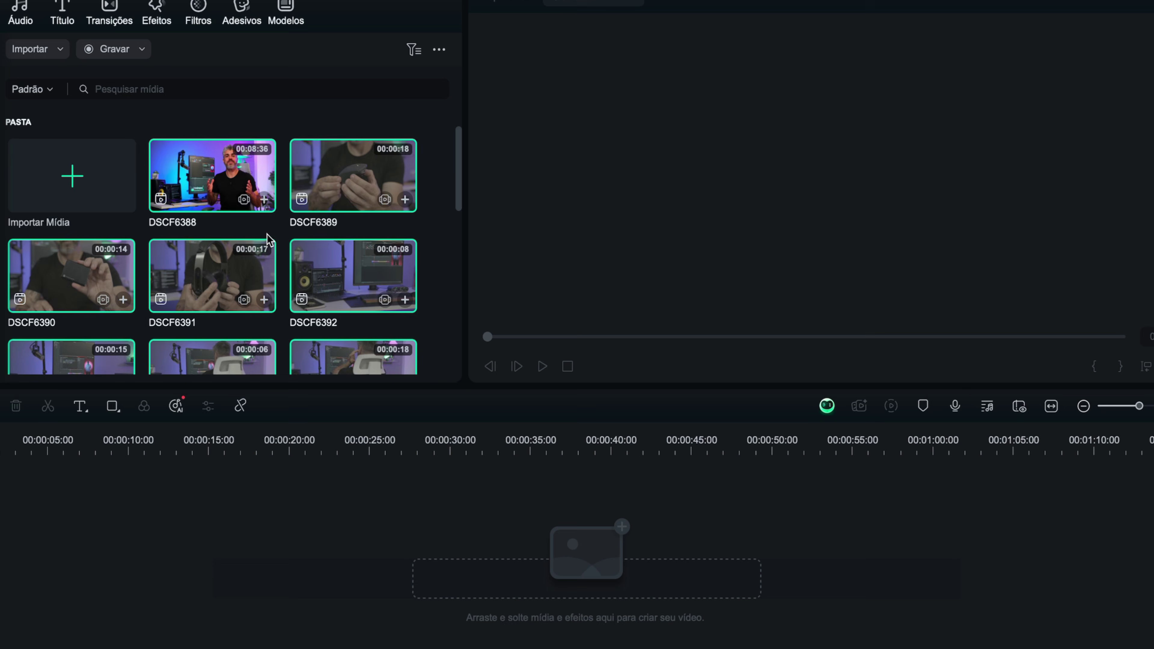
pyautogui.scroll(-3, 270, 239)
pyautogui.scroll(-10, 270, 239)
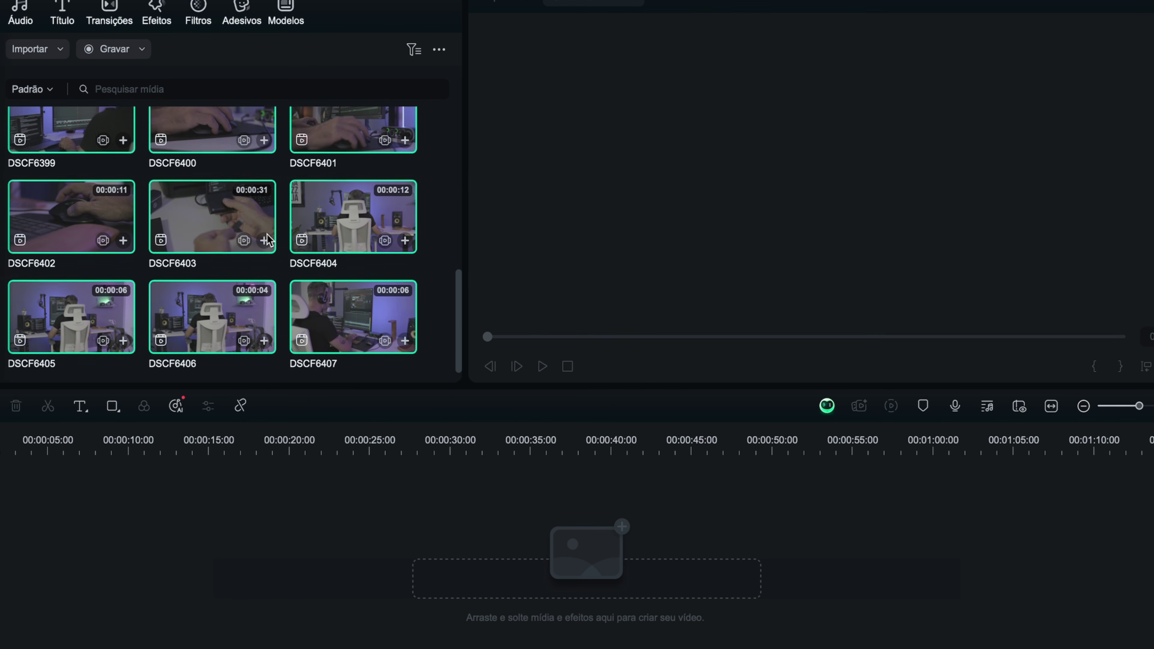
pyautogui.scroll(15, 268, 239)
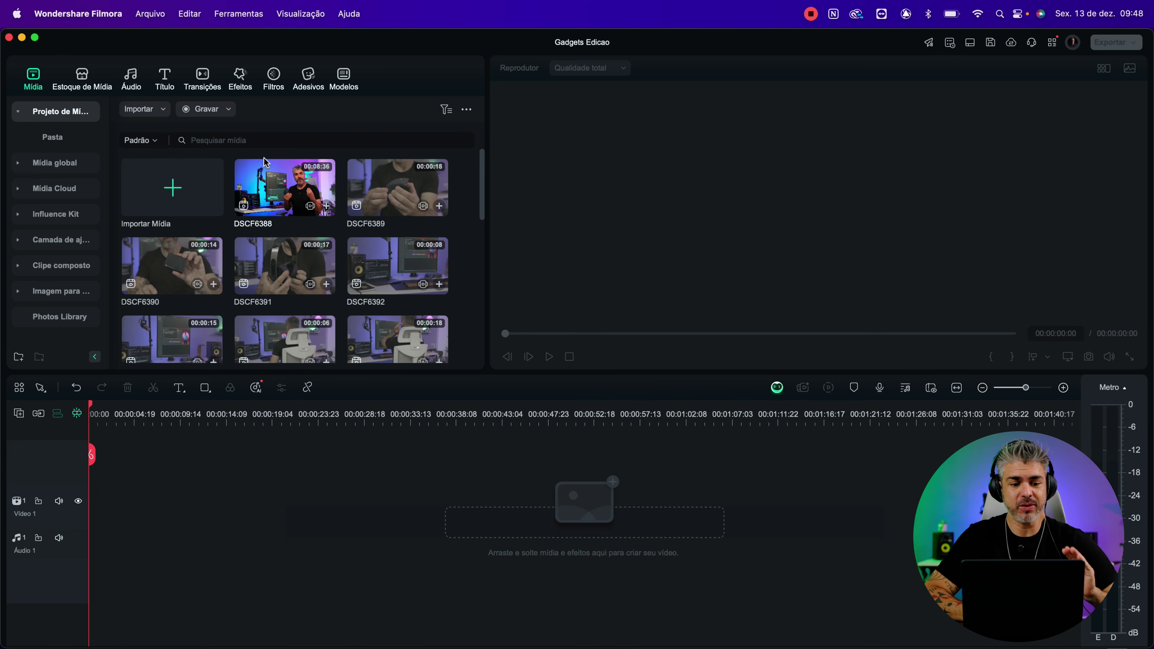
# - Confirm the project settings with a 3840x2160 (4k UHD) resolution, 16:9 aspect ratio and 23.97 fps frame rate
pyautogui.click(158, 15)
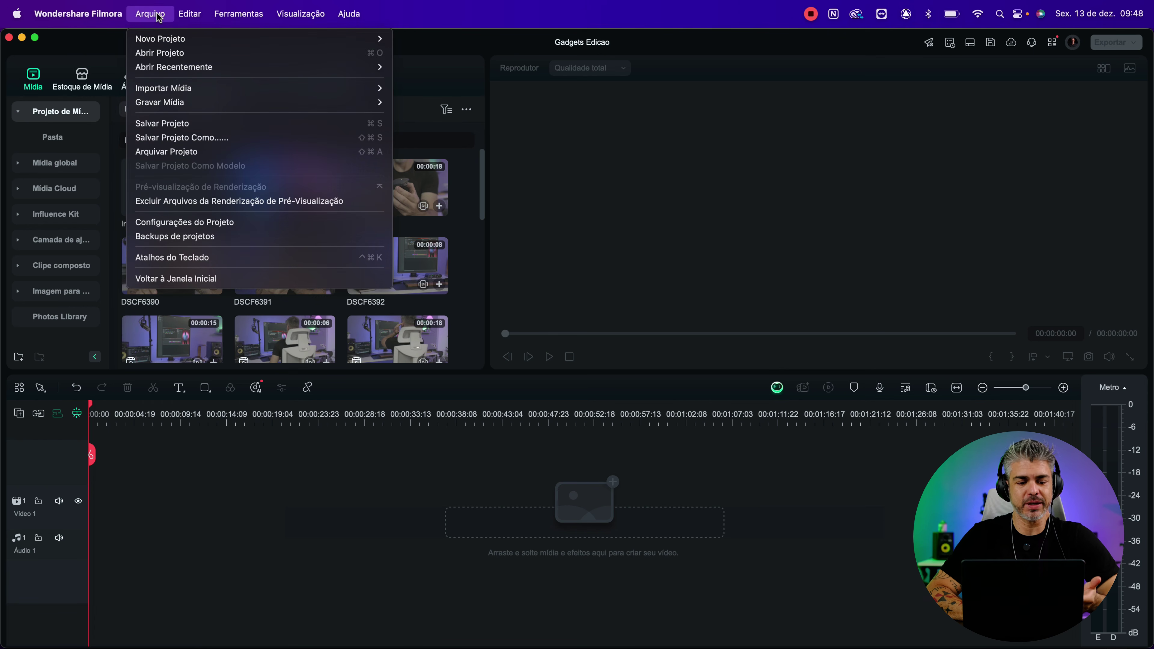
pyautogui.click(155, 222)
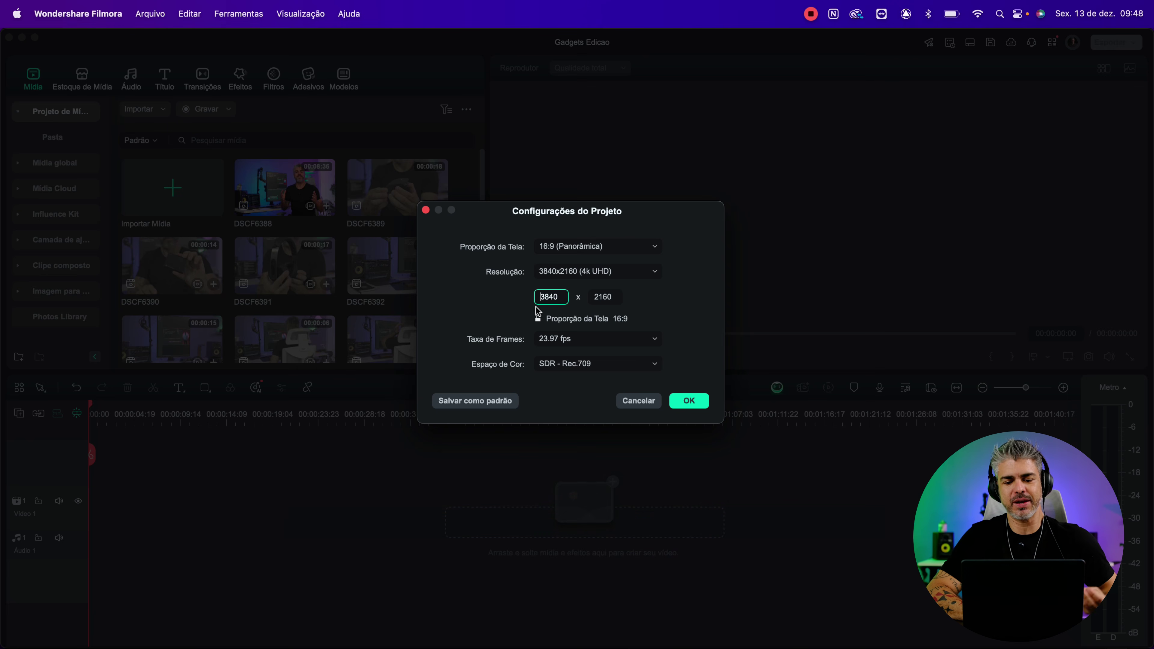
pyautogui.click(561, 270)
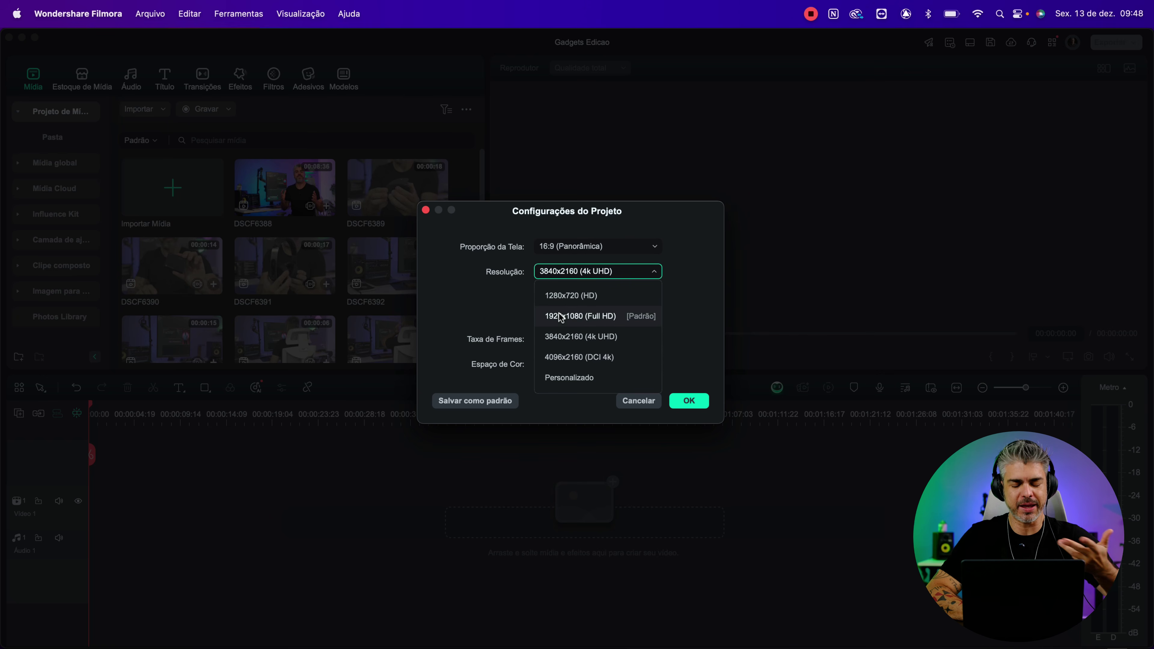
pyautogui.click(554, 337)
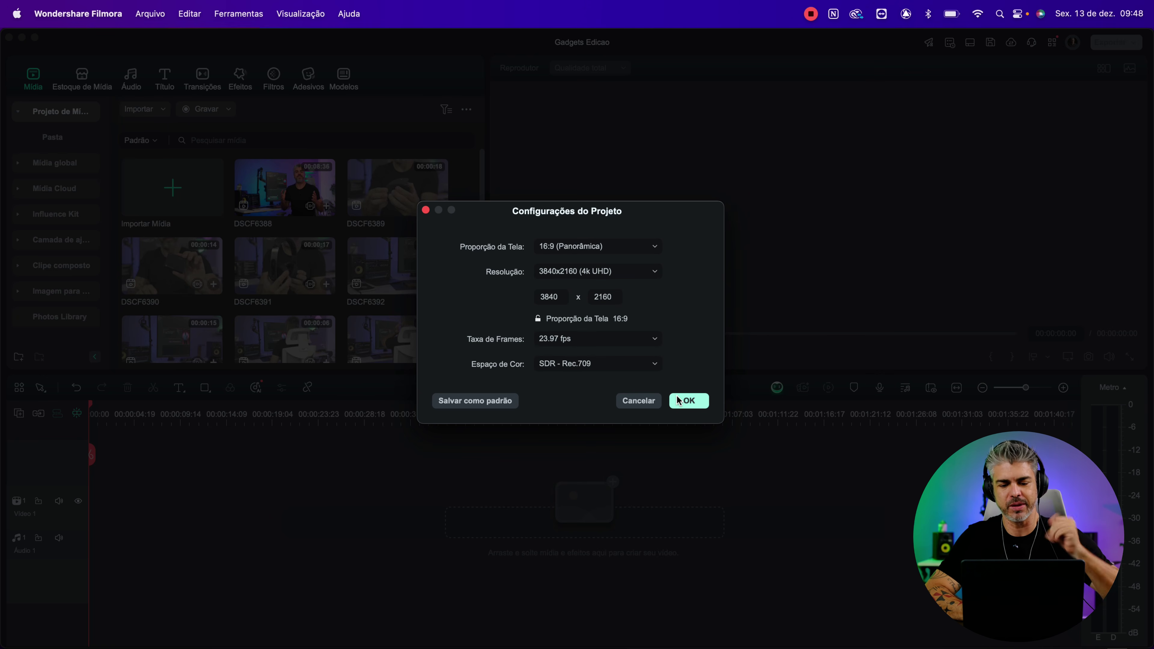
pyautogui.click(686, 401)
# - Select all imported clips and place them on the Video 1 track from the start of the timeline, with DSCF6388 first
pyautogui.doubleClick(279, 188)
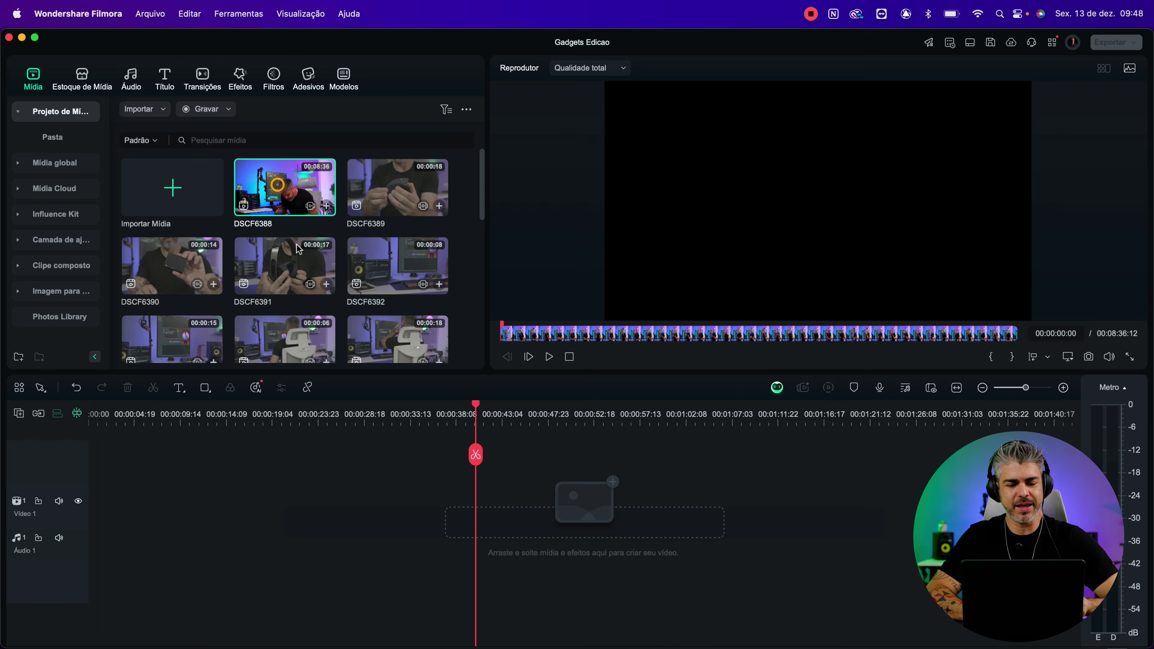
pyautogui.scroll(-10, 318, 263)
pyautogui.click(371, 249)
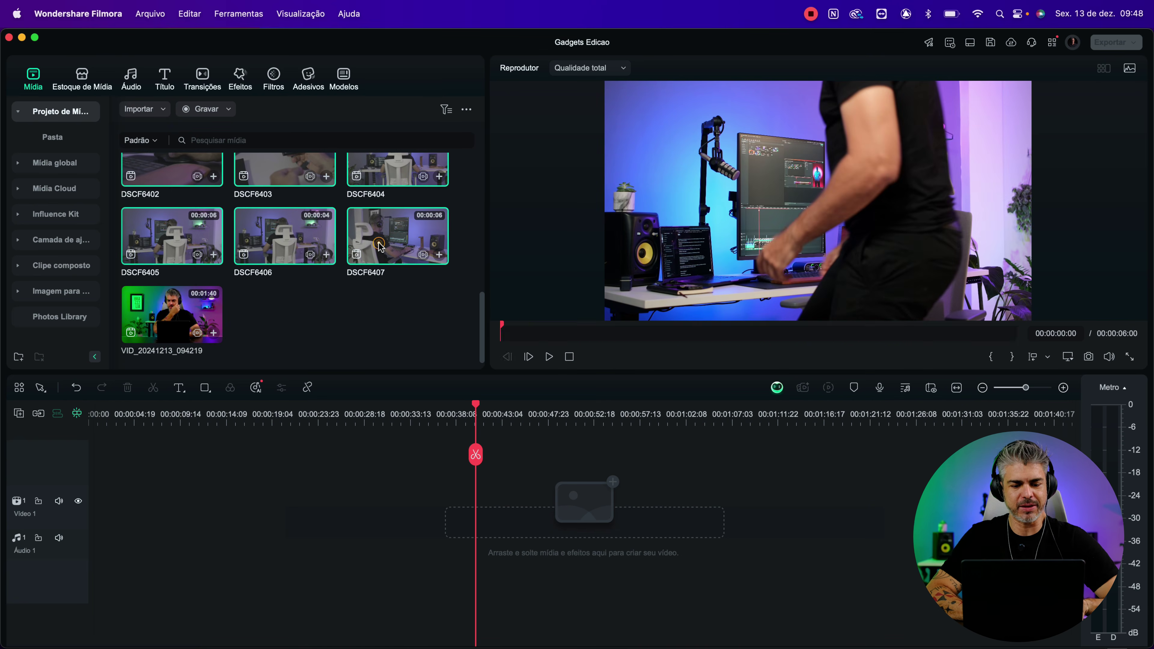
pyautogui.press('super+a')
pyautogui.scroll(10, 372, 249)
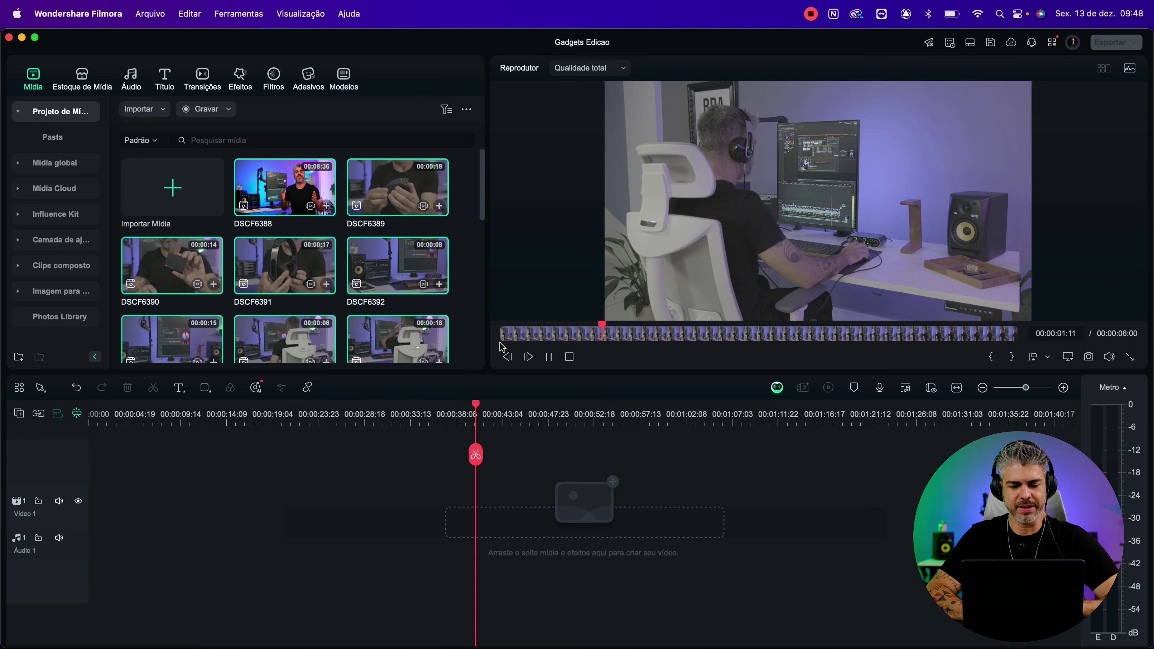
pyautogui.click(549, 356)
pyautogui.moveTo(289, 193); pyautogui.dragTo(97, 542)
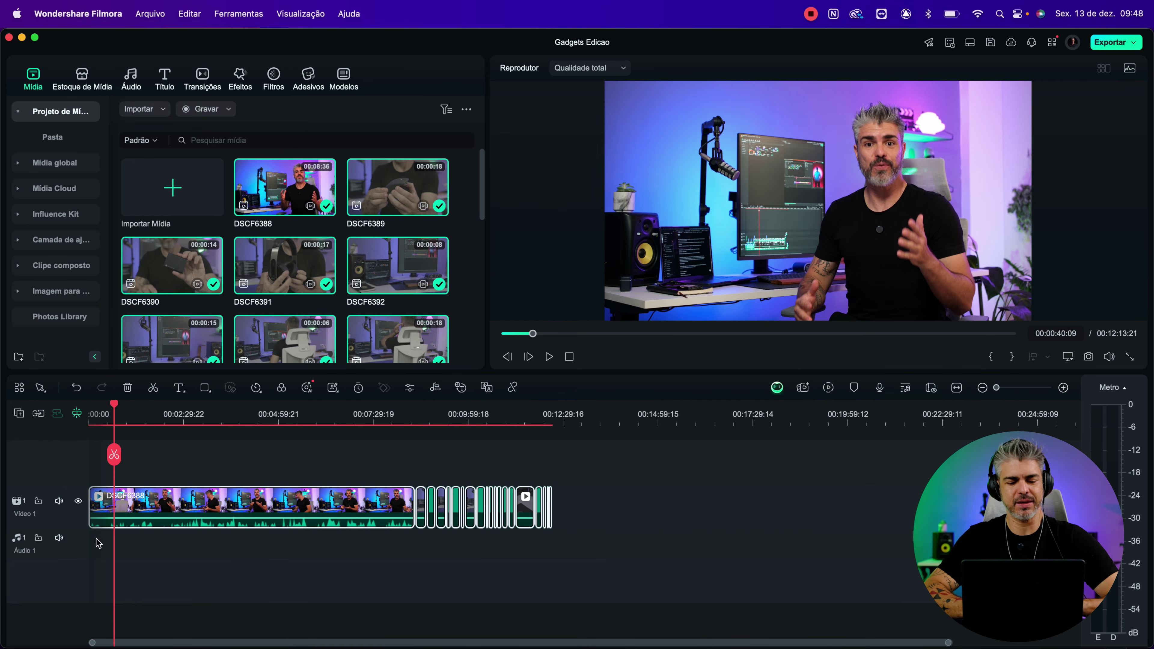
# - Preview the main talking clip DSCF6388 at several points along the timeline
pyautogui.click(224, 425)
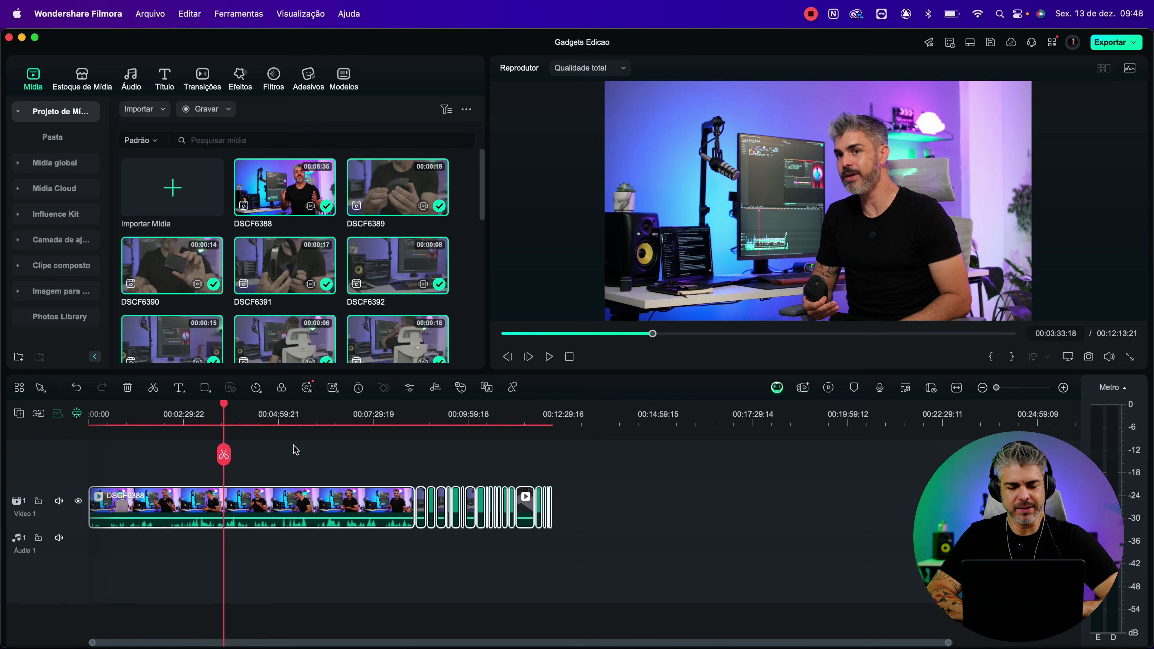
pyautogui.click(363, 423)
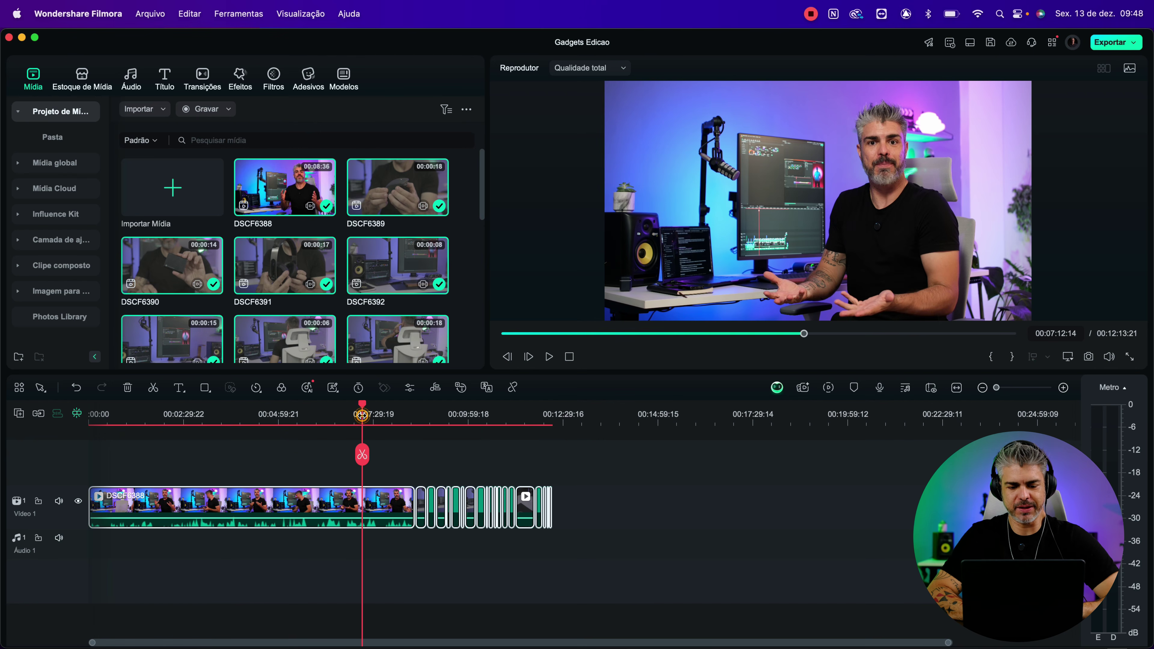
pyautogui.moveTo(388, 426)
pyautogui.mouseDown()
pyautogui.moveTo(404, 427)
pyautogui.moveTo(394, 417)
pyautogui.mouseUp()
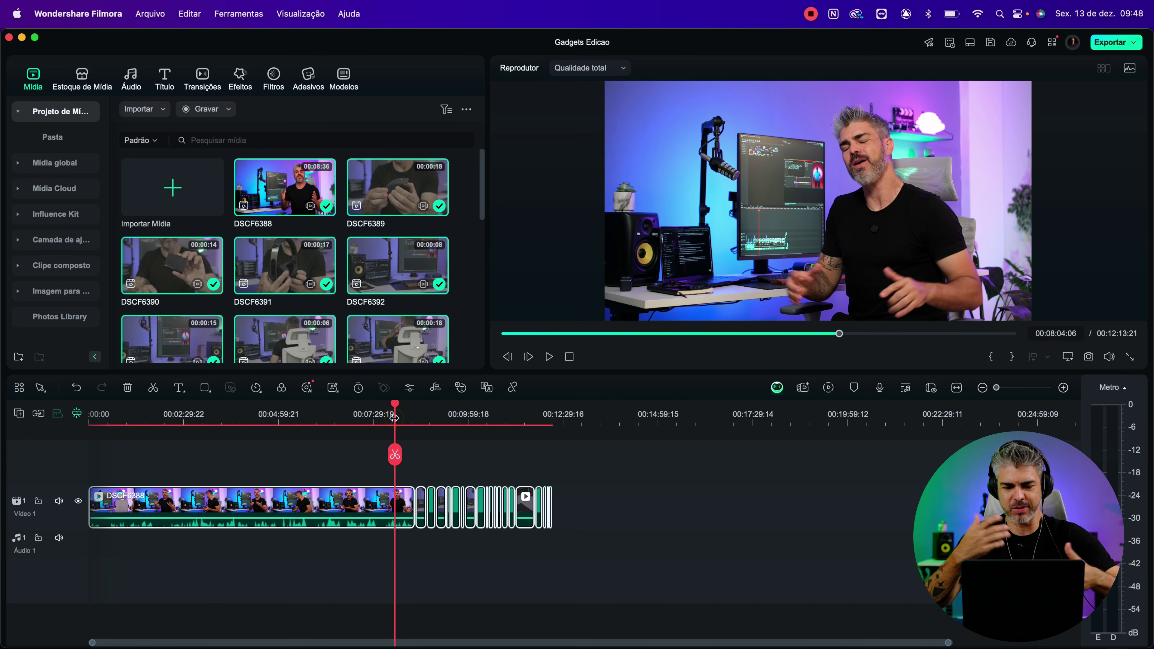
# - Increase the height of the Video 1 track so its clips are shown larger
pyautogui.press('super+equal')
pyautogui.hscroll(2, 615, 456)
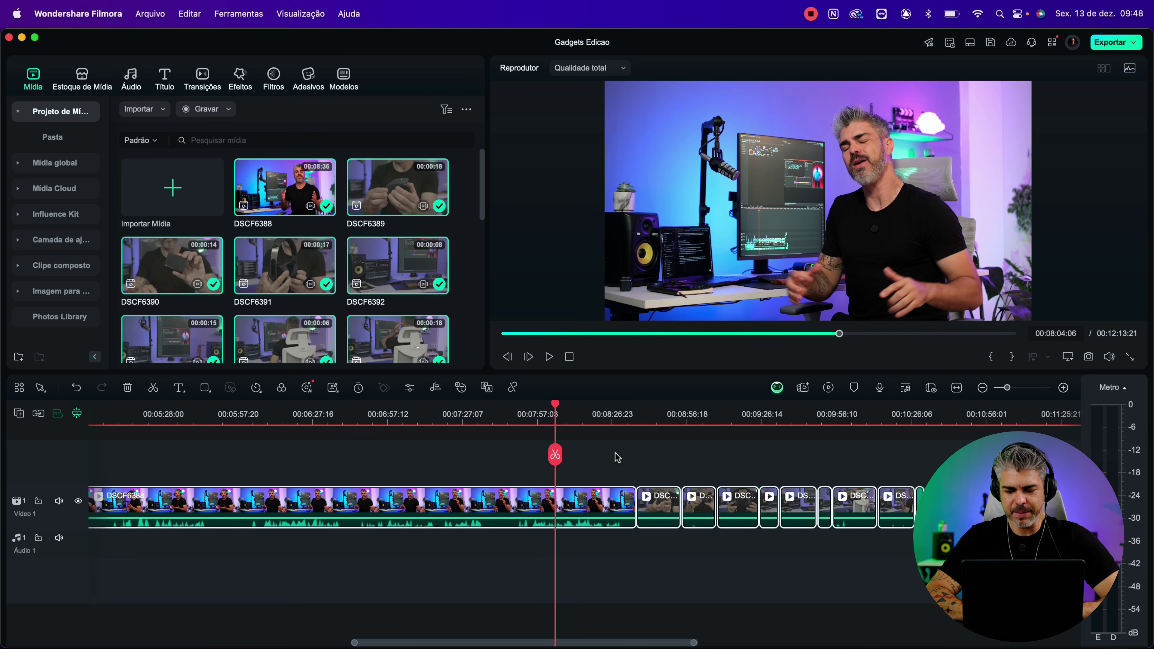
pyautogui.moveTo(84, 485); pyautogui.dragTo(85, 471)
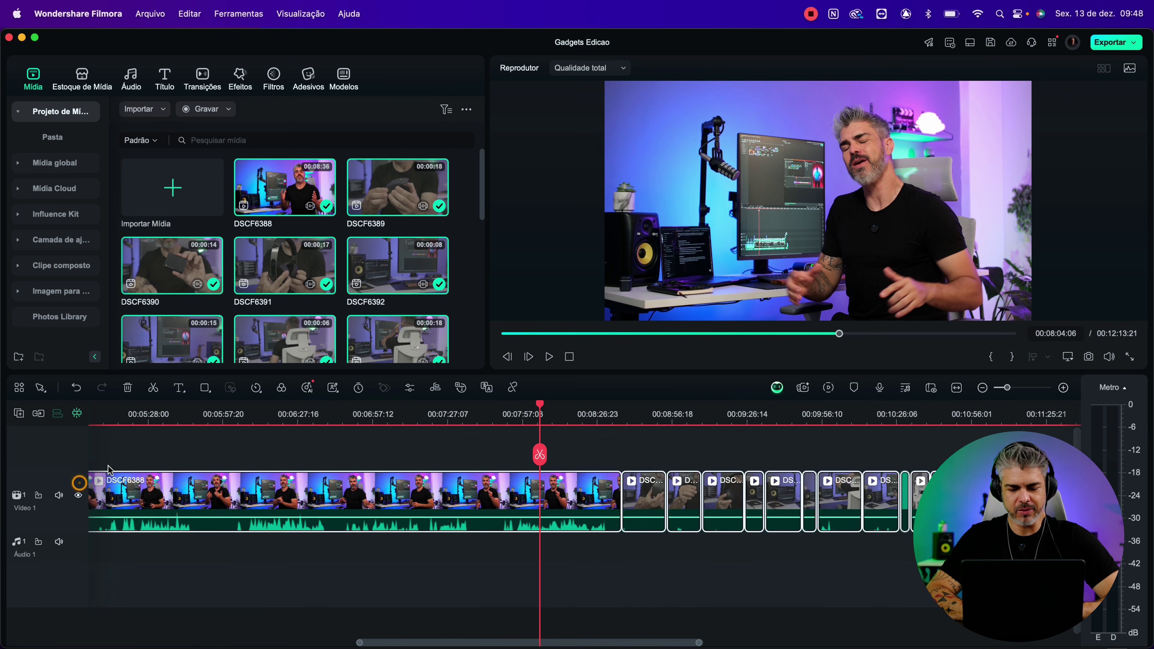
# - Examine the B-roll clips placed after DSCF6388 by previewing them at various points on the timeline
pyautogui.hscroll(2, 450, 496)
pyautogui.click(591, 414)
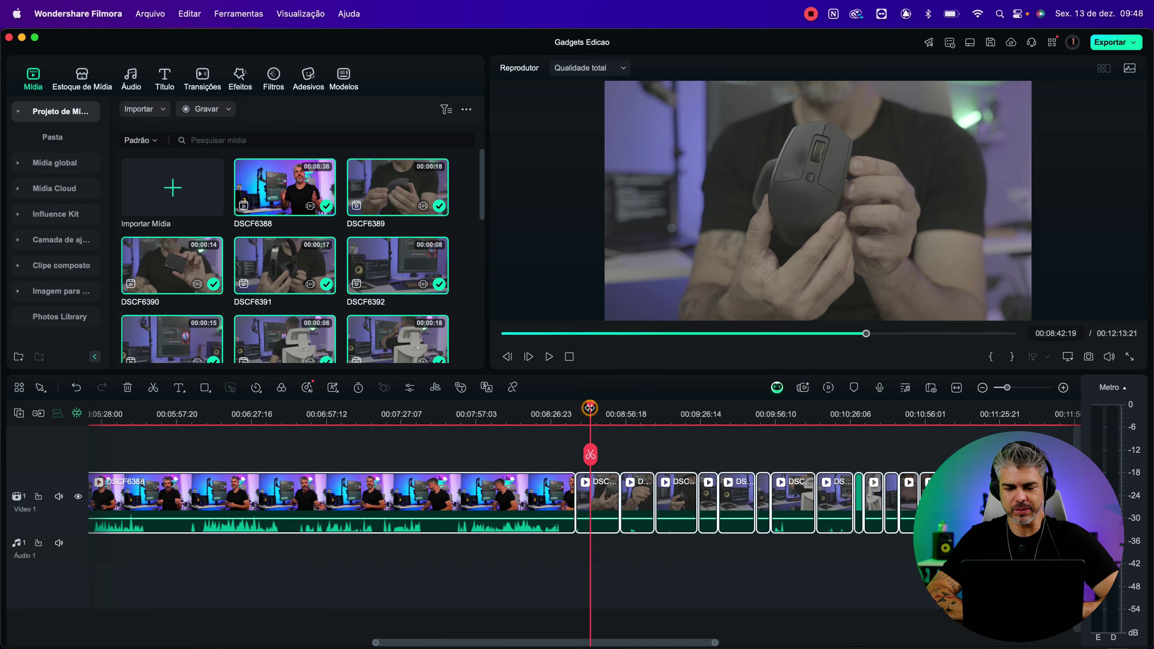
pyautogui.click(645, 417)
pyautogui.click(681, 423)
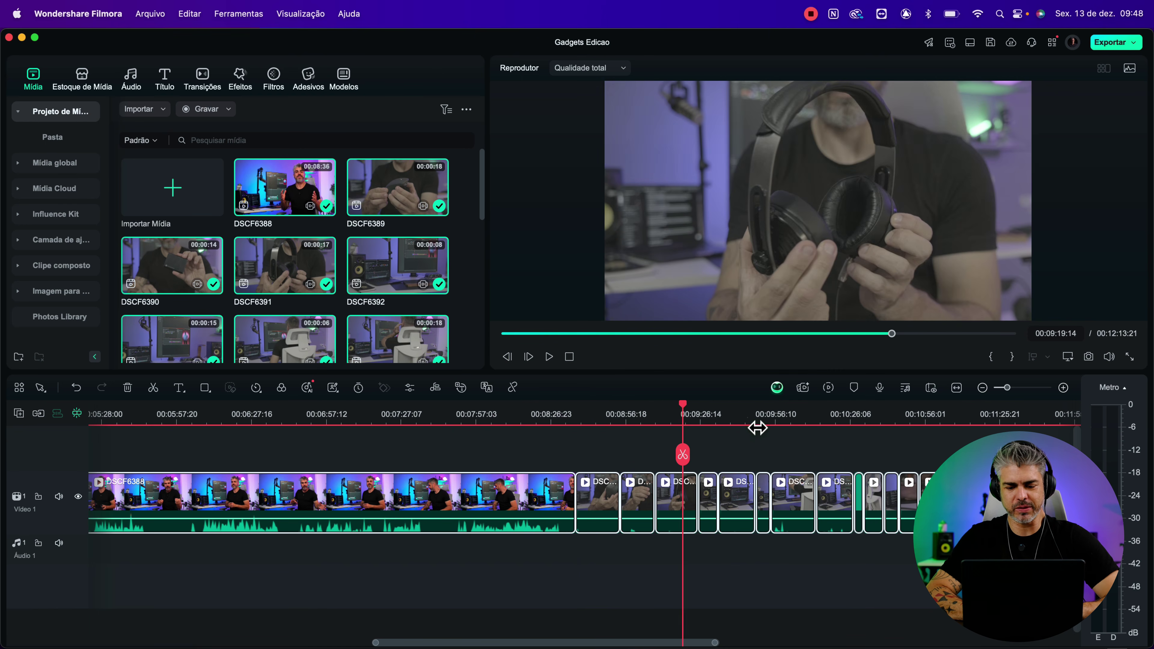
pyautogui.click(747, 425)
pyautogui.click(782, 427)
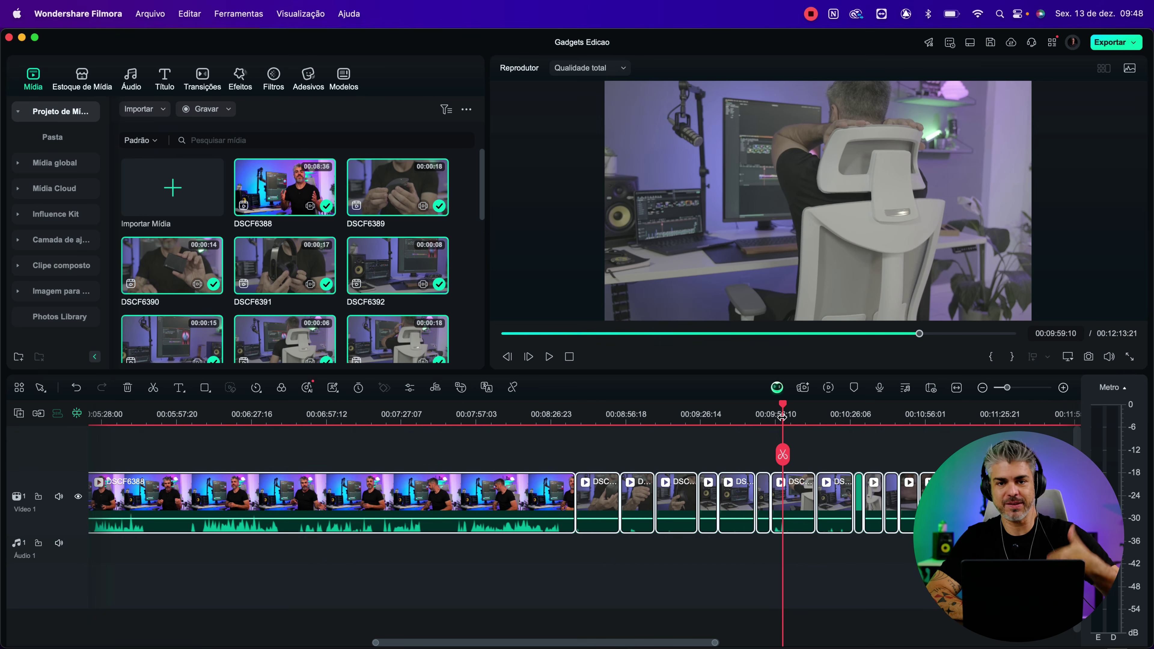
pyautogui.hscroll(2, 821, 468)
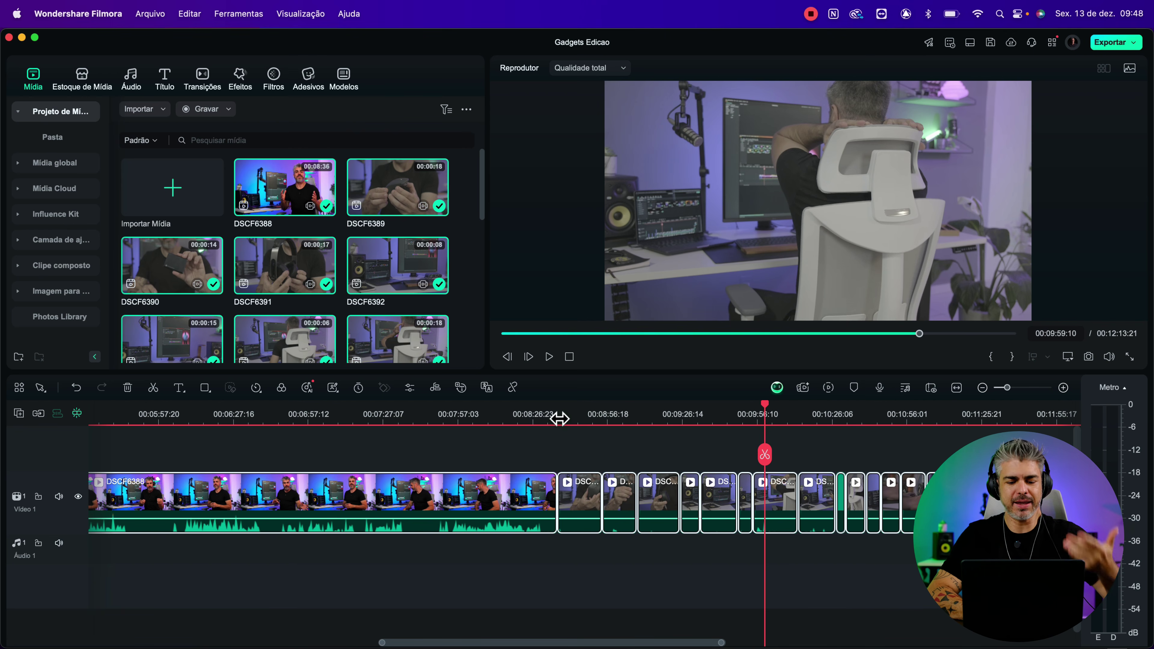
pyautogui.click(579, 426)
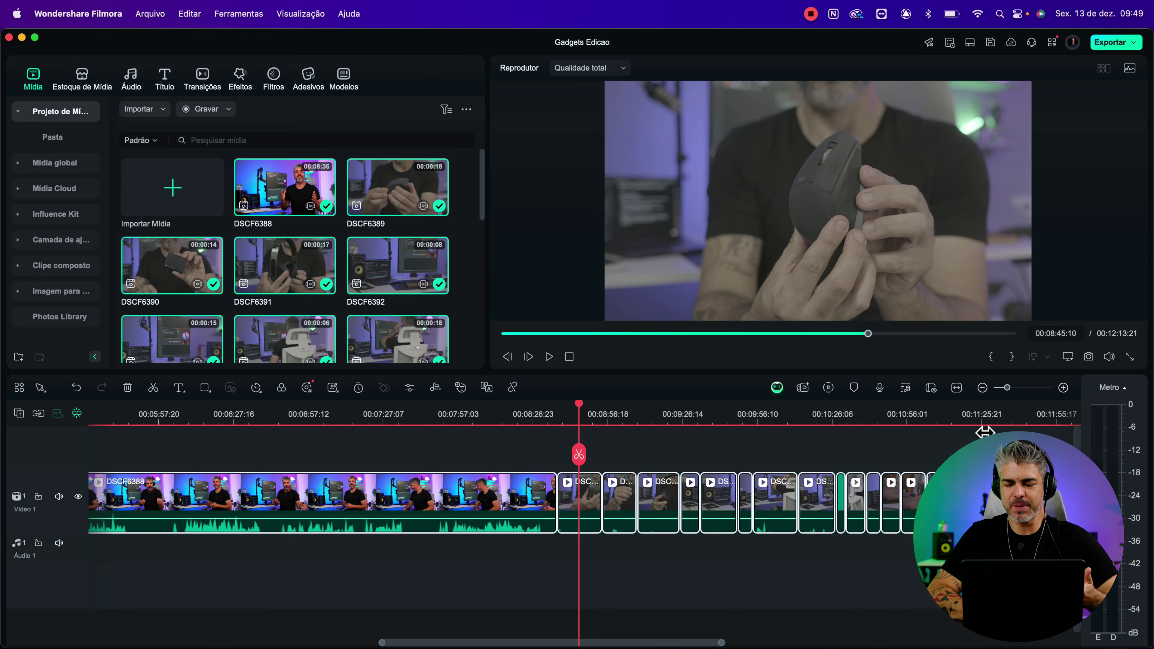
pyautogui.click(975, 427)
pyautogui.click(938, 427)
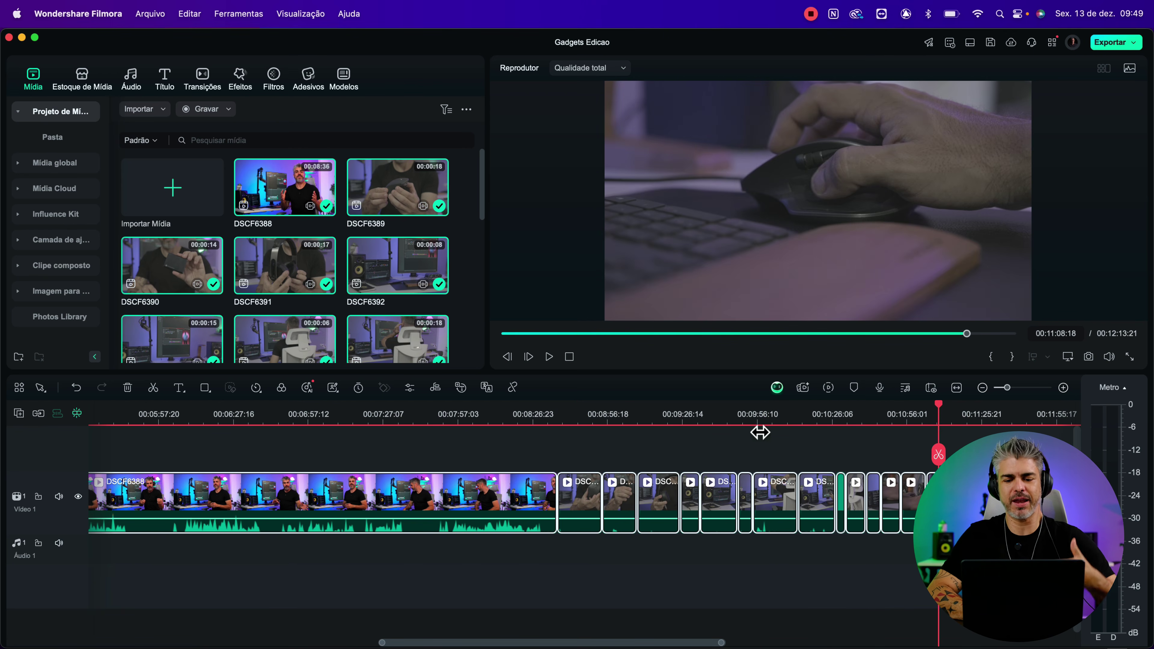
pyautogui.click(1002, 424)
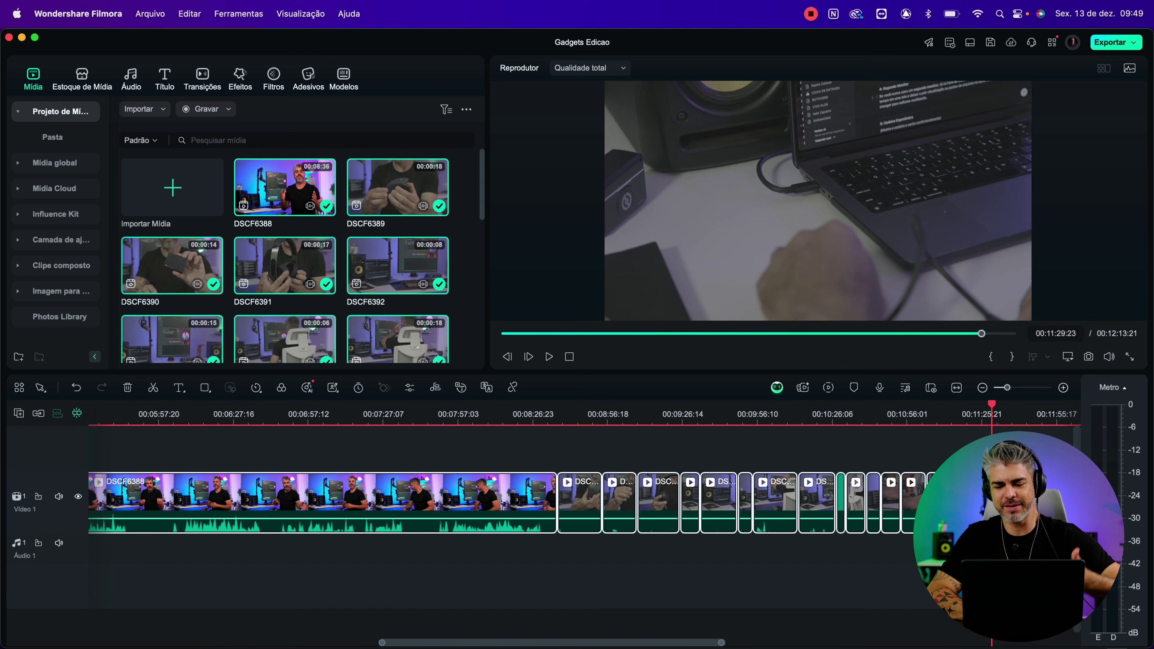
pyautogui.click(707, 422)
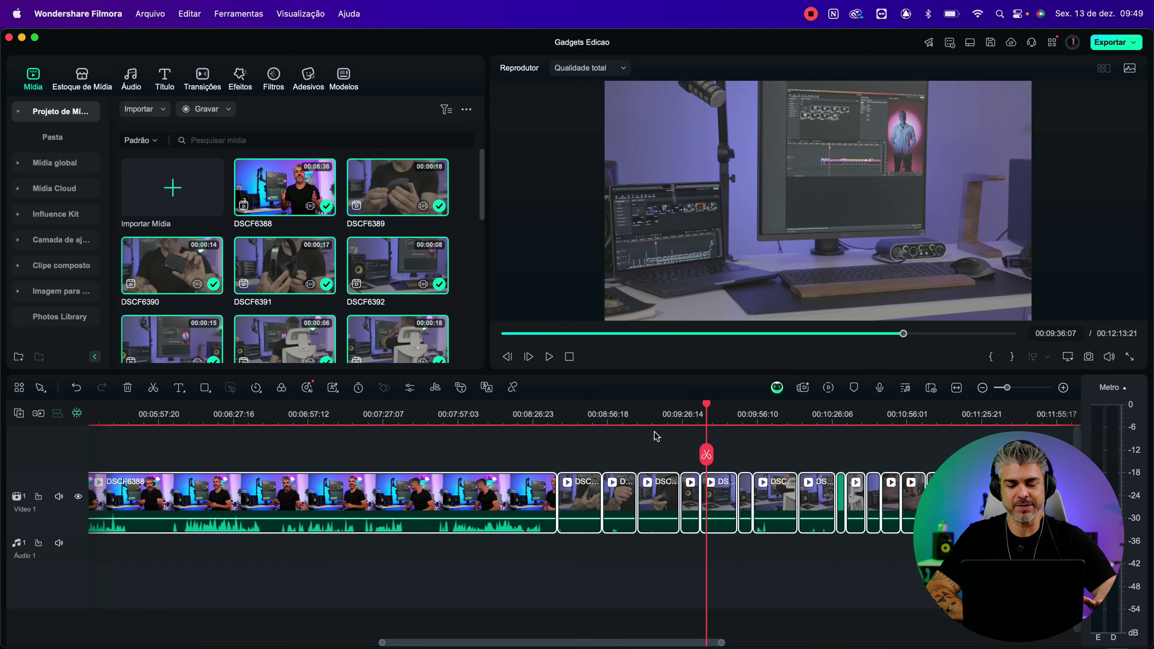
pyautogui.click(571, 419)
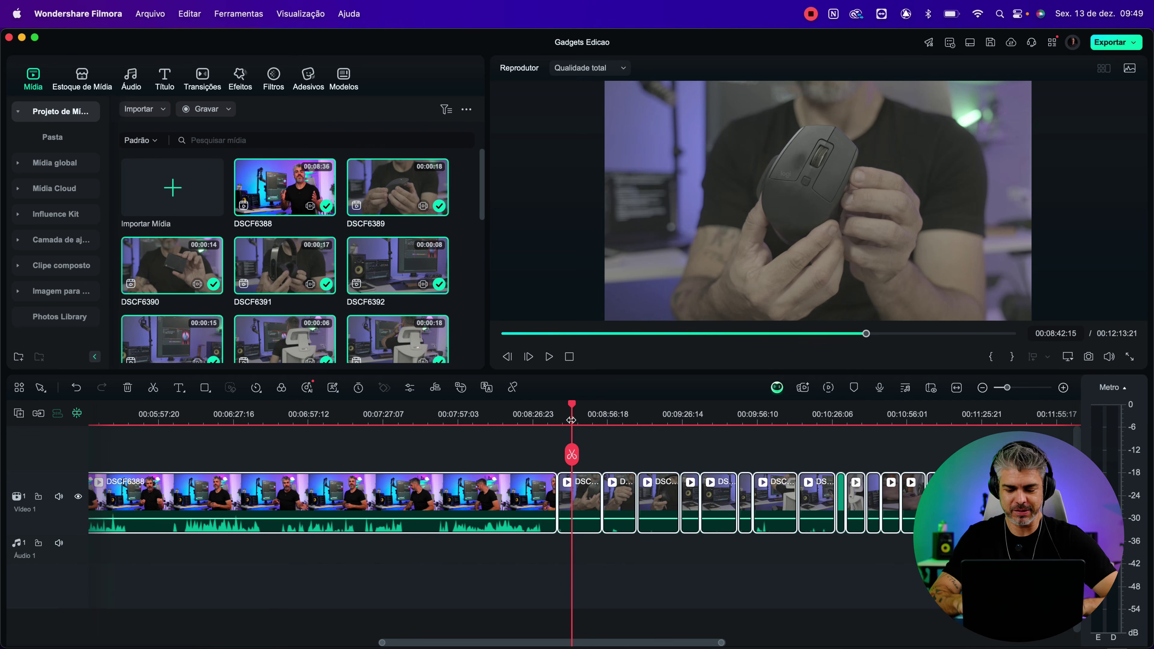
# - Move all the B-roll clips further along the Video 1 track, leaving a gap of about one minute after DSCF6388
pyautogui.scroll(-5, 571, 419)
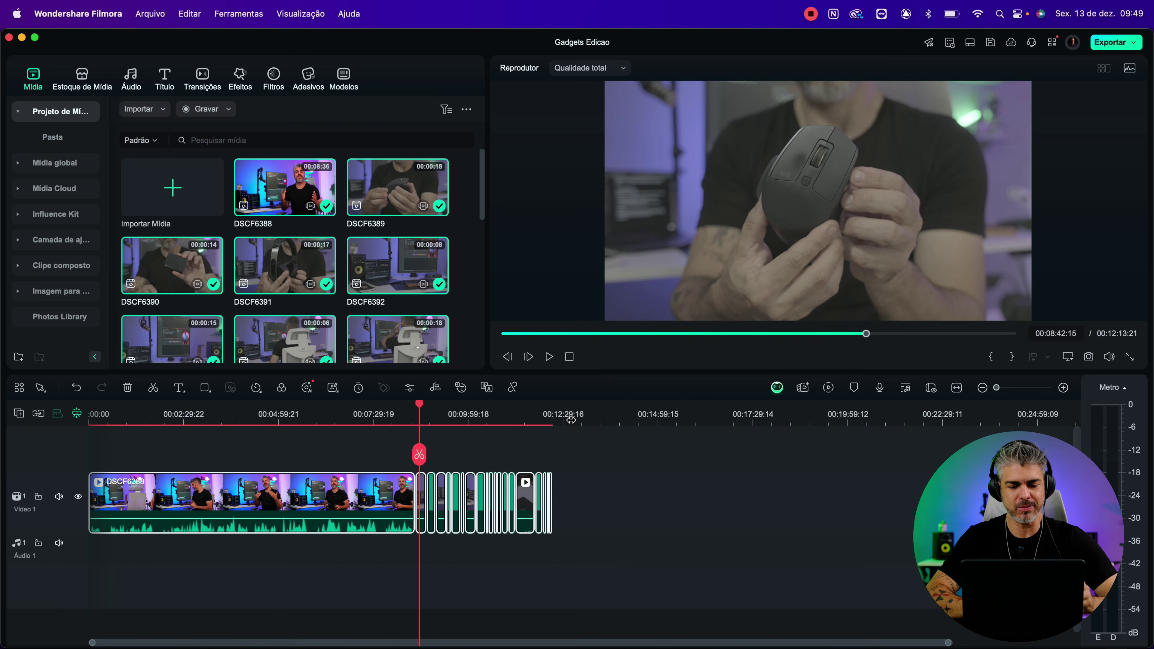
pyautogui.click(621, 509)
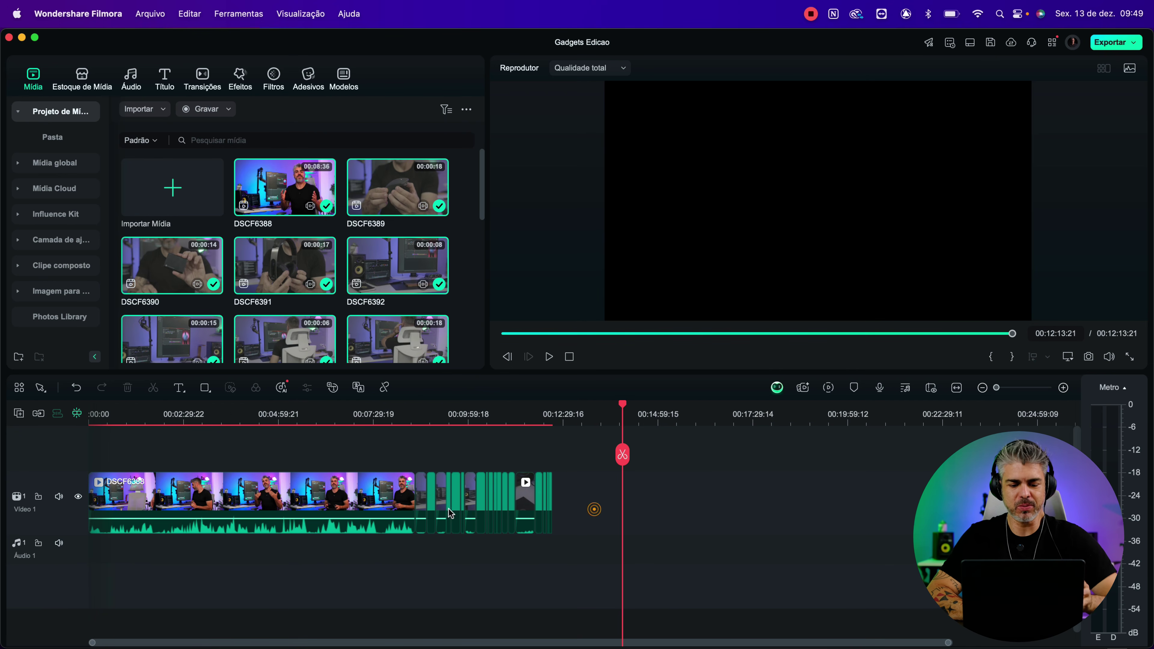
pyautogui.moveTo(593, 509); pyautogui.dragTo(433, 508)
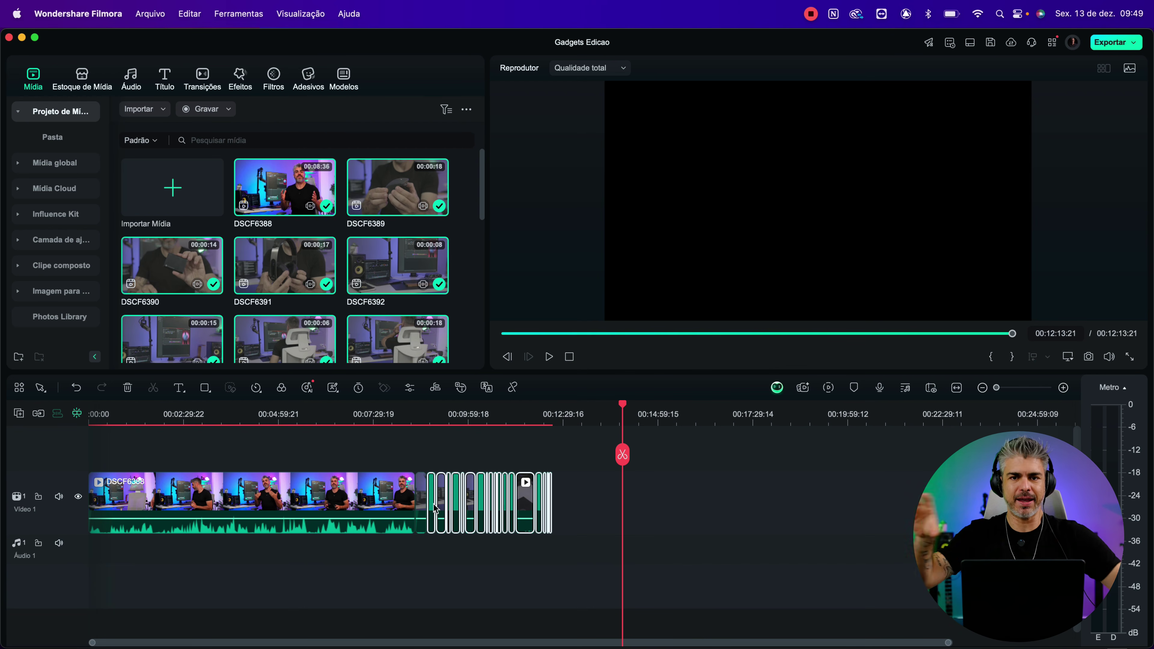
pyautogui.moveTo(576, 504); pyautogui.dragTo(460, 498)
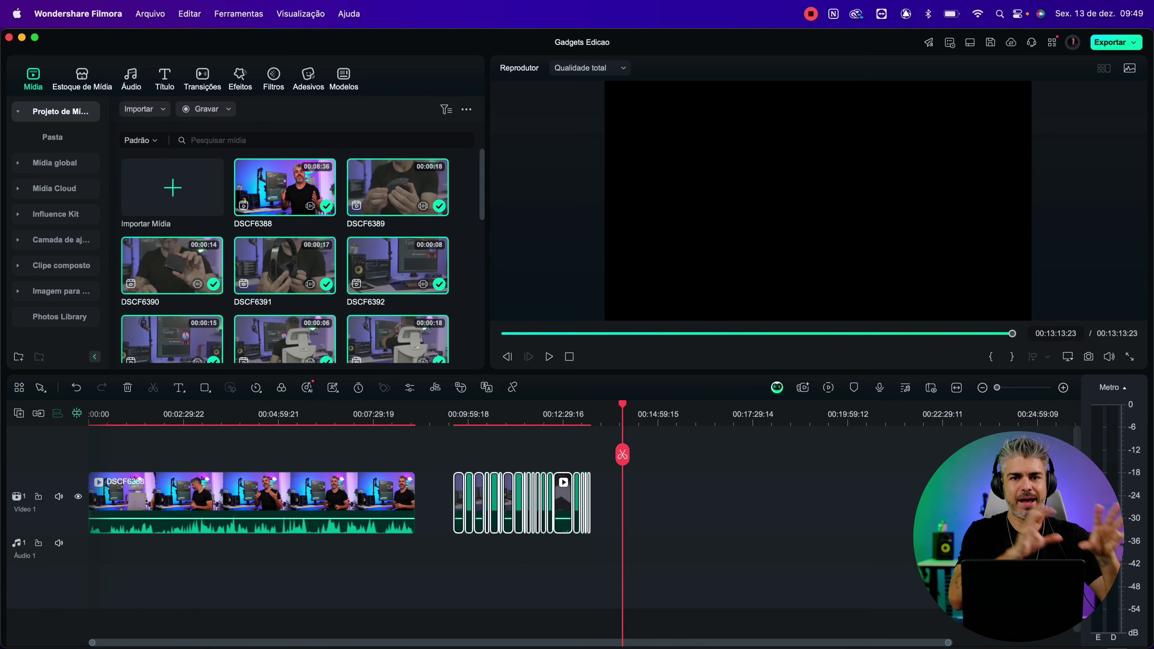
# - Return the playhead to the start of the timeline and save the project
pyautogui.press('Home')
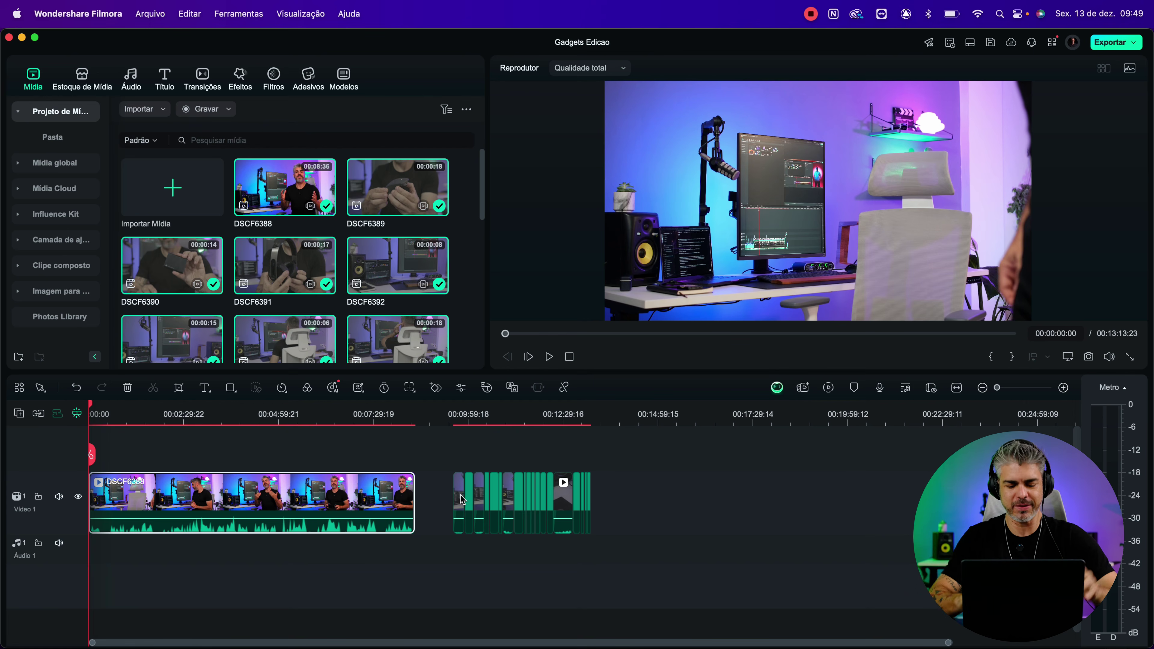
pyautogui.scroll(3, 462, 499)
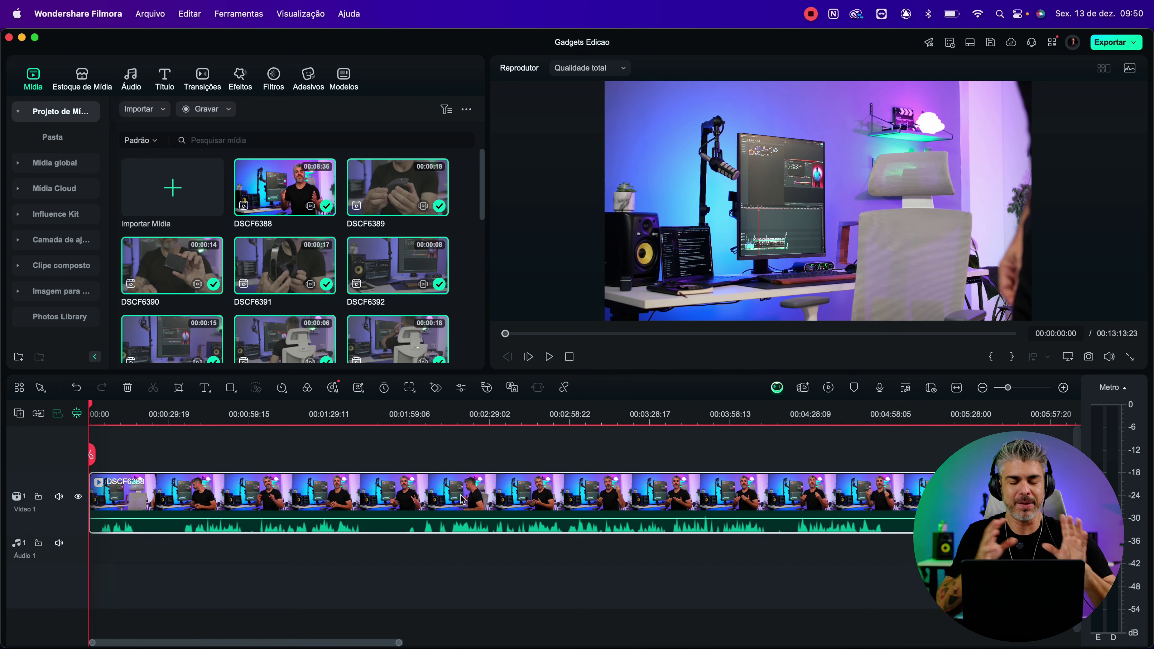
pyautogui.press('super+s')
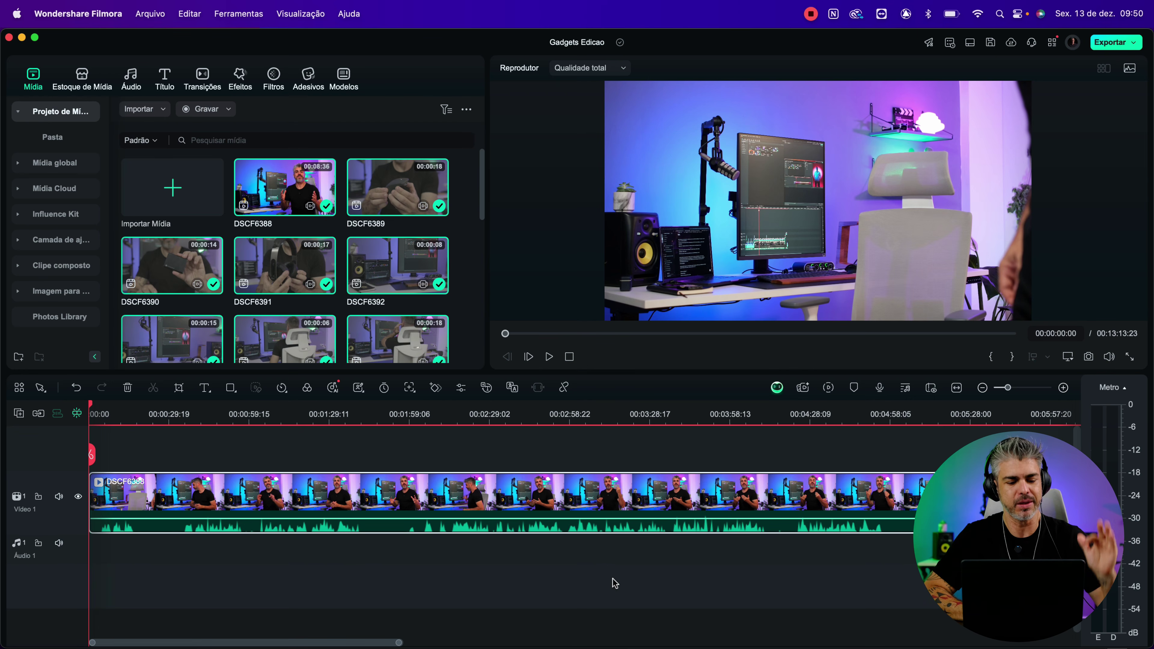
pyautogui.press('super+minus')
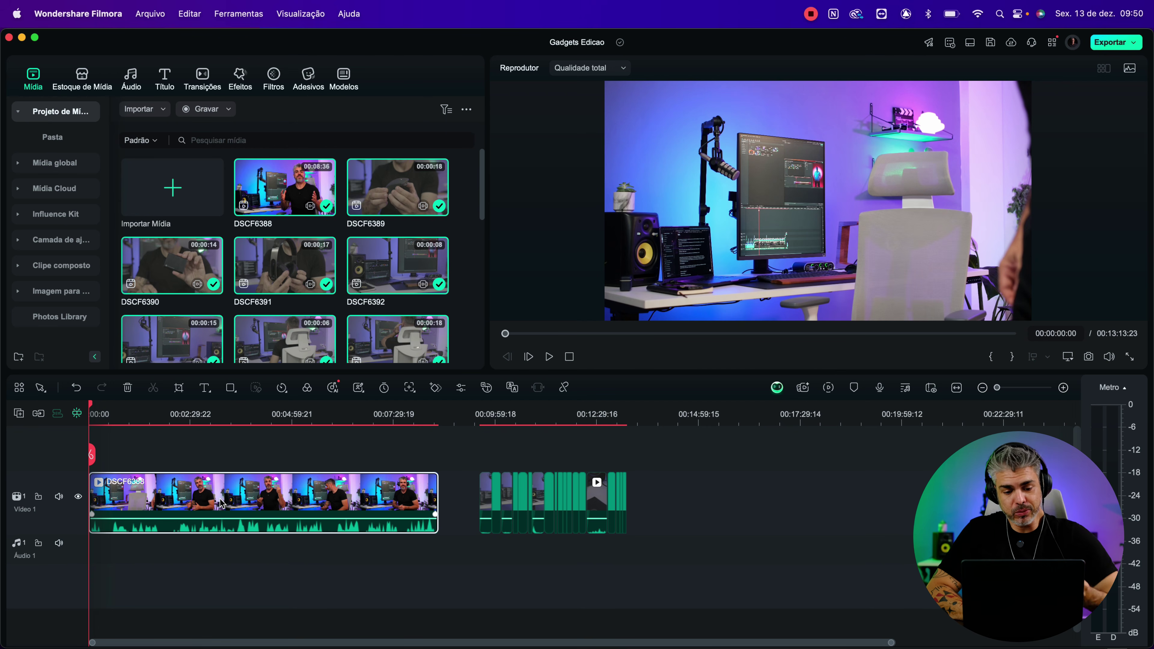
pyautogui.press('super+equal')
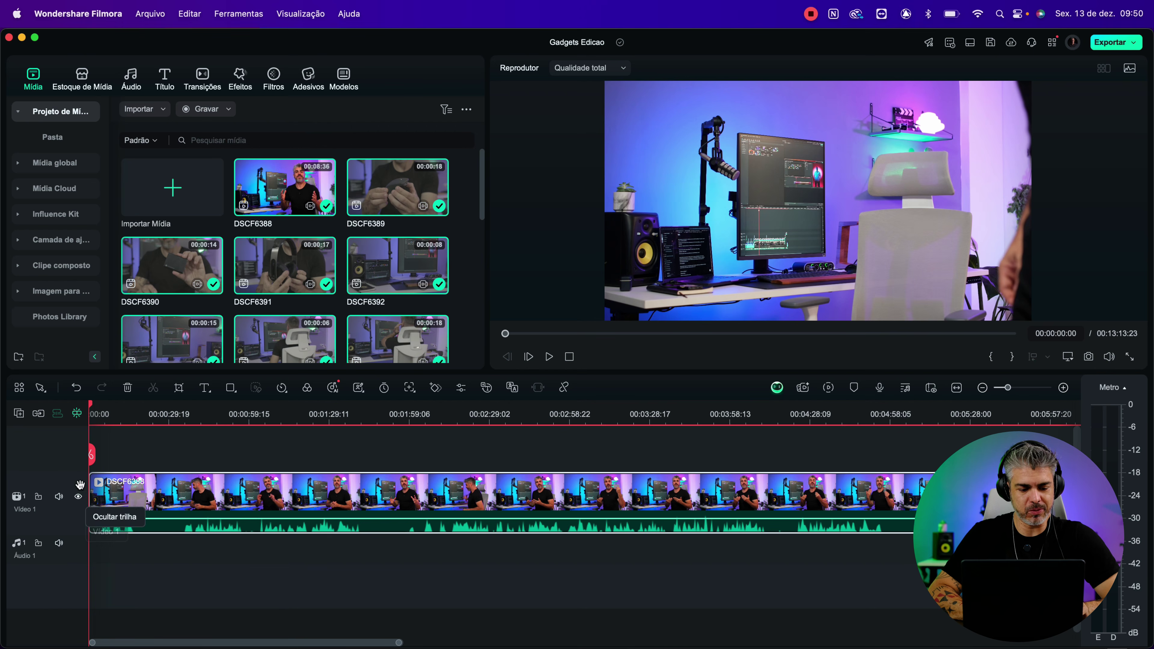
# - Run silence detection on DSCF6388 with a 0.5 s smoothing buffer and replace the timeline clip with the analysed result
pyautogui.click(76, 471)
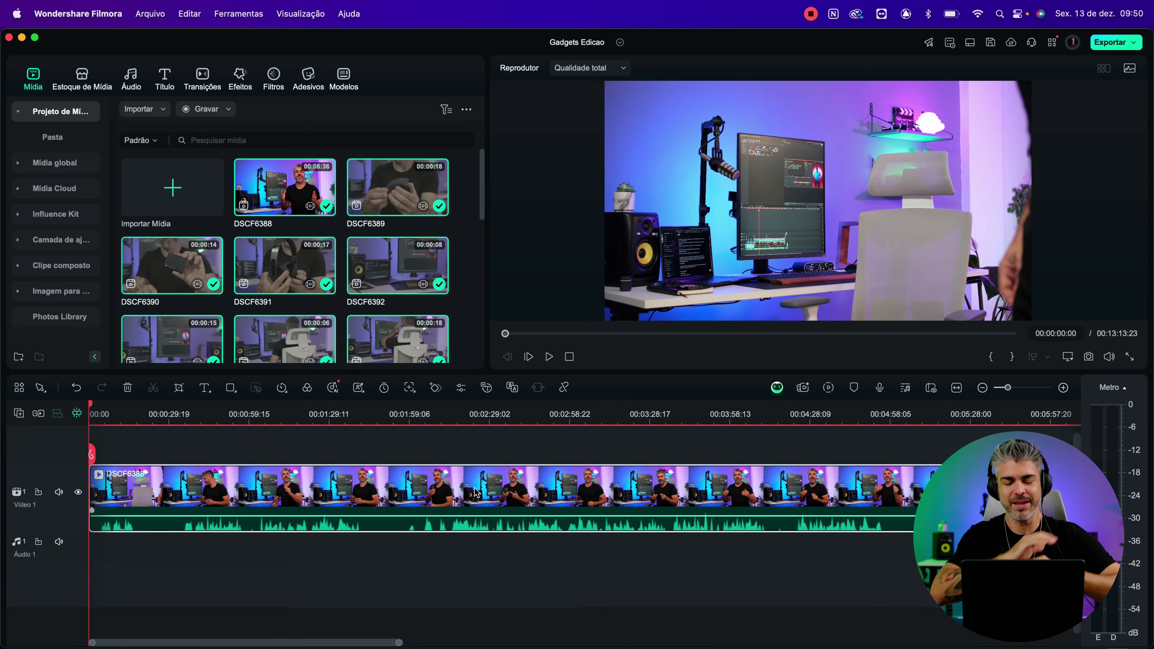
pyautogui.rightClick(429, 492)
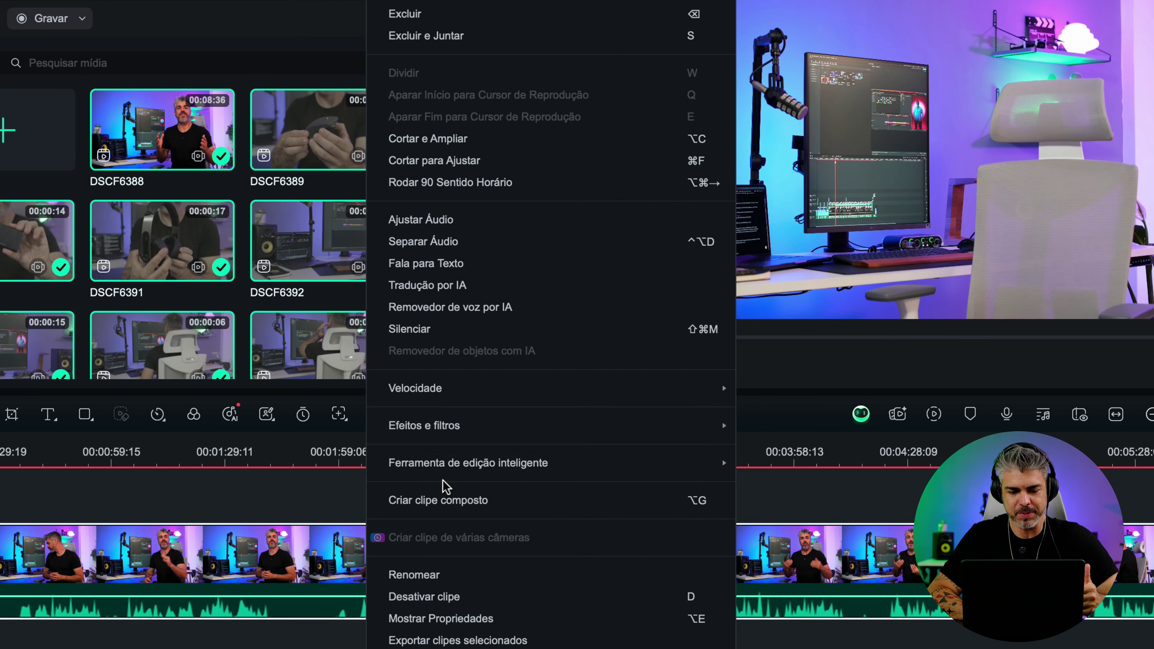
pyautogui.moveTo(462, 472)
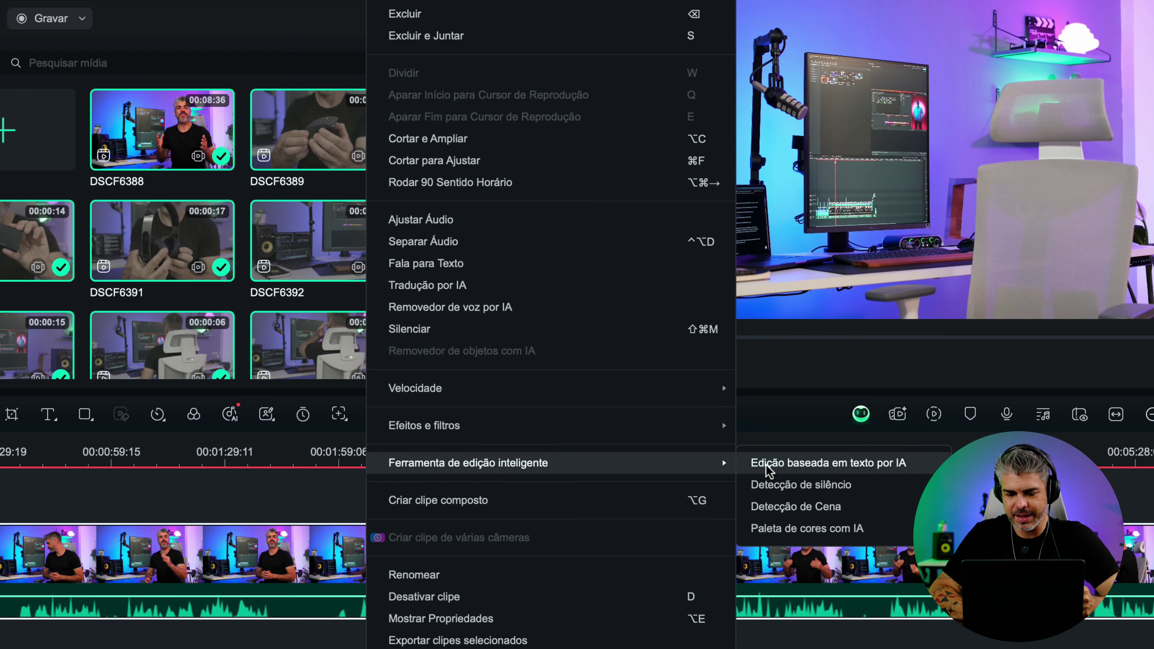
pyautogui.click(771, 485)
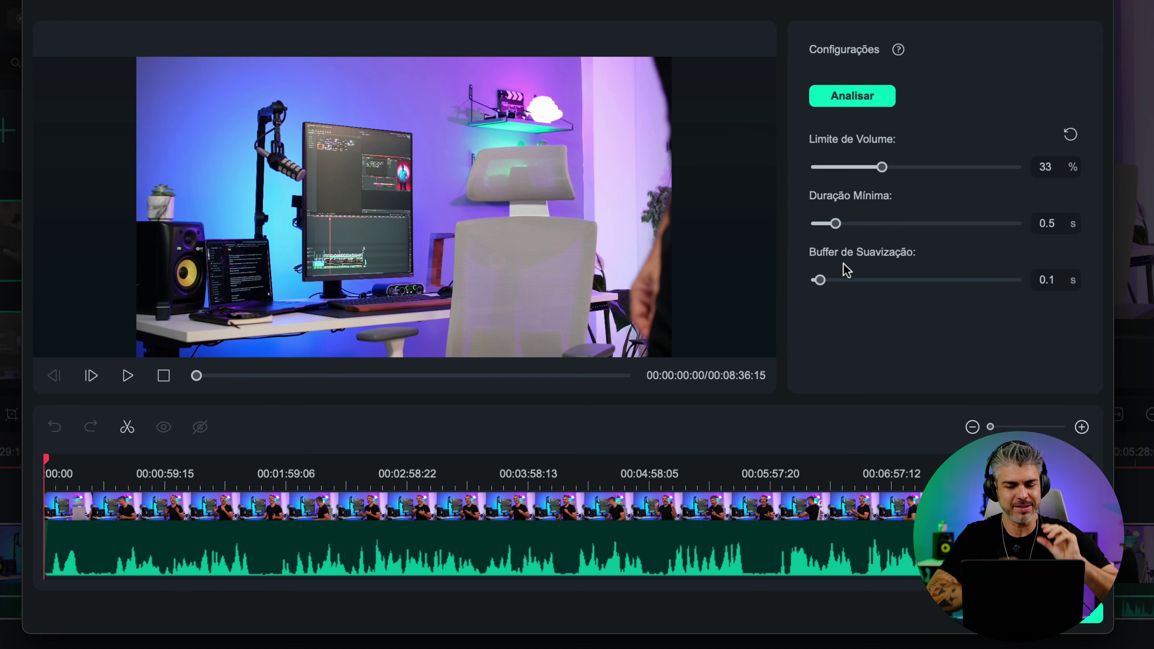
pyautogui.moveTo(1042, 287)
pyautogui.mouseDown()
pyautogui.moveTo(1053, 287)
pyautogui.moveTo(1039, 289)
pyautogui.mouseUp()
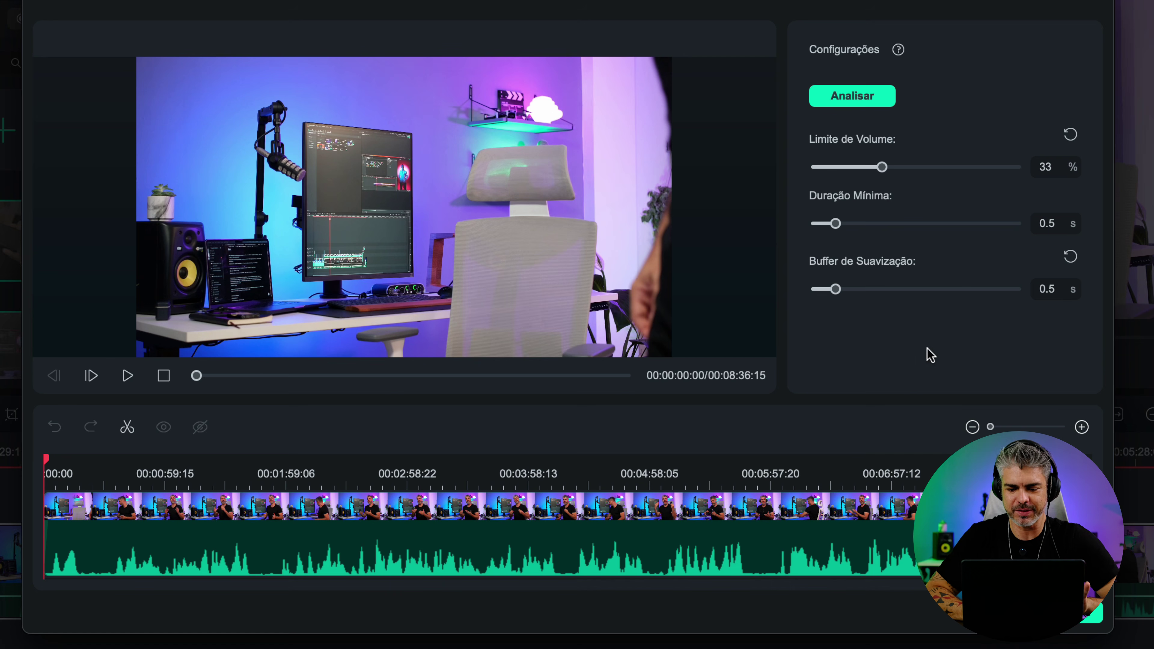
pyautogui.click(850, 103)
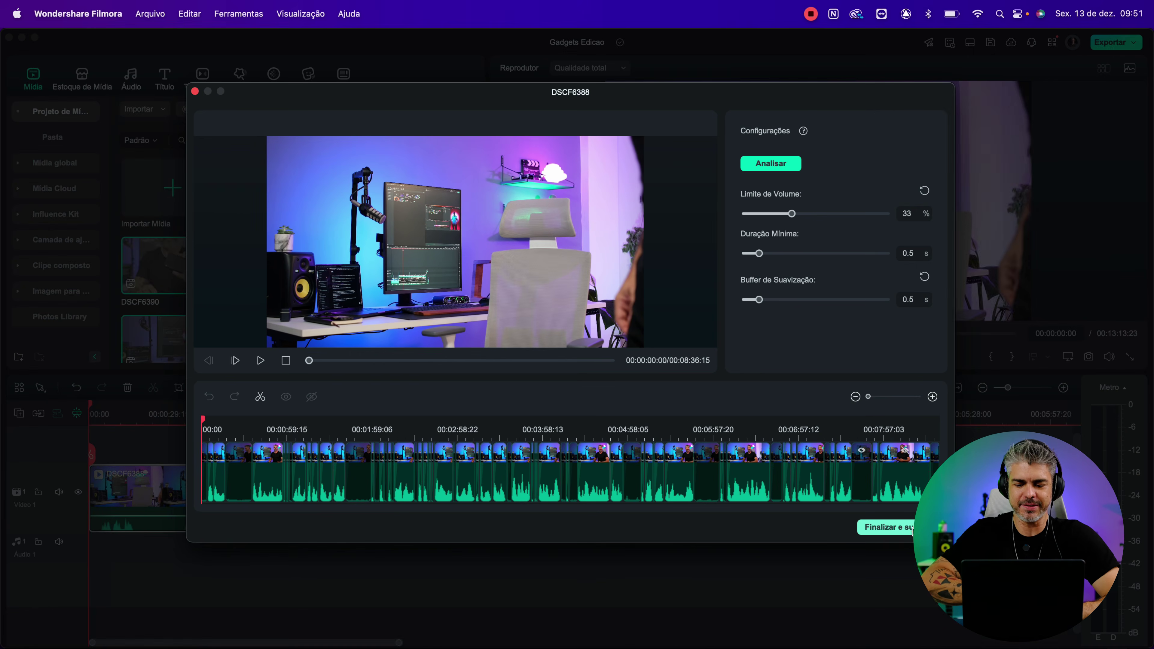
pyautogui.click(1090, 613)
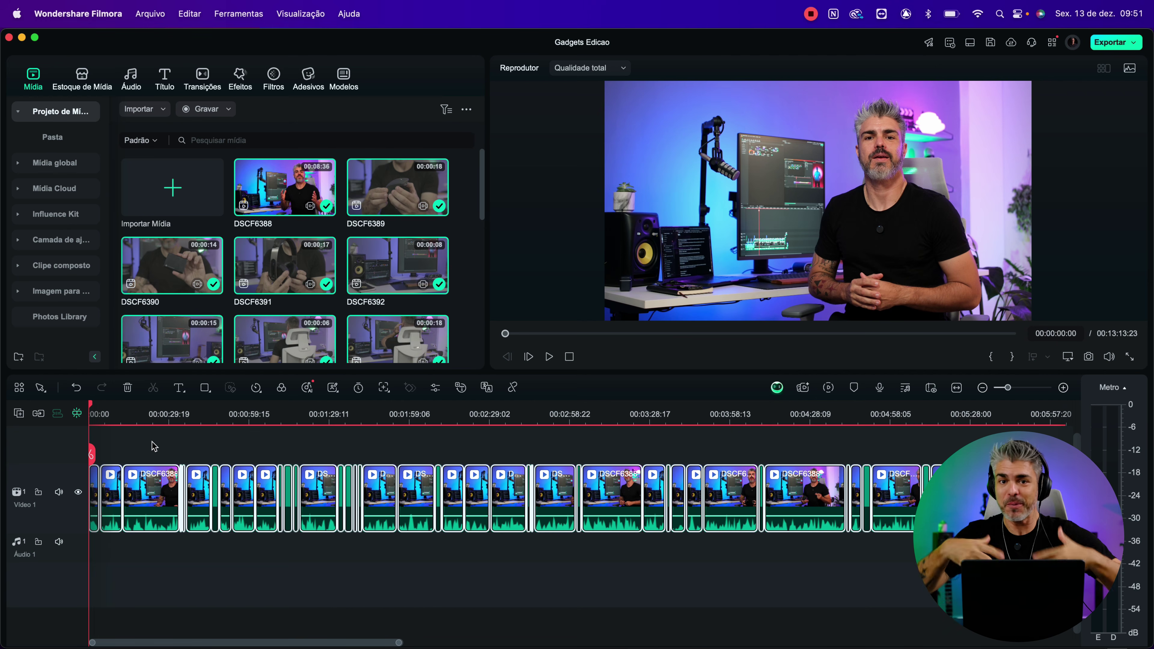
# - Preview the first DSCF6388 segment and try deleting it from Video 1 while the magnetic timeline is off
pyautogui.press('super+equal')
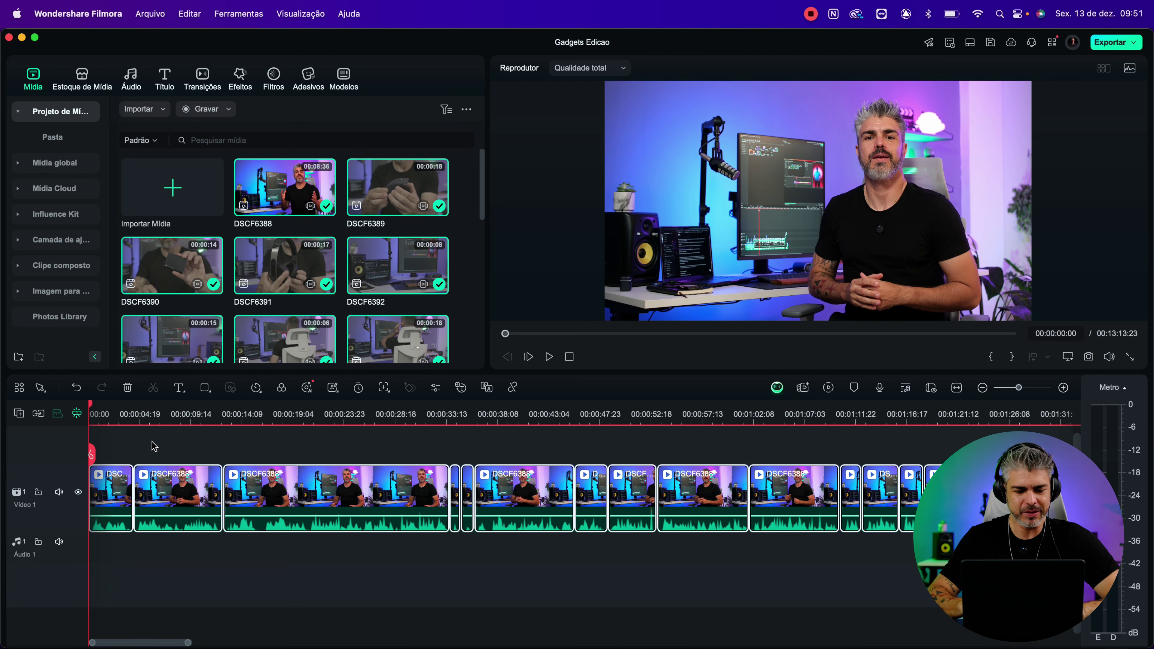
pyautogui.press('super+equal')
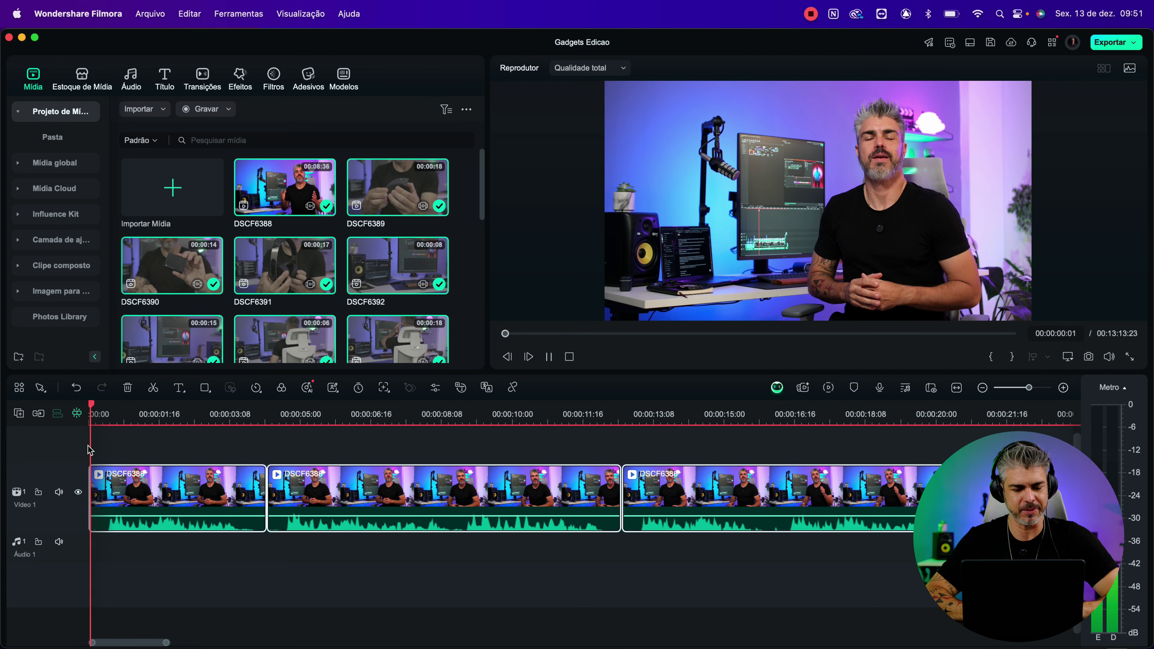
pyautogui.press('space')
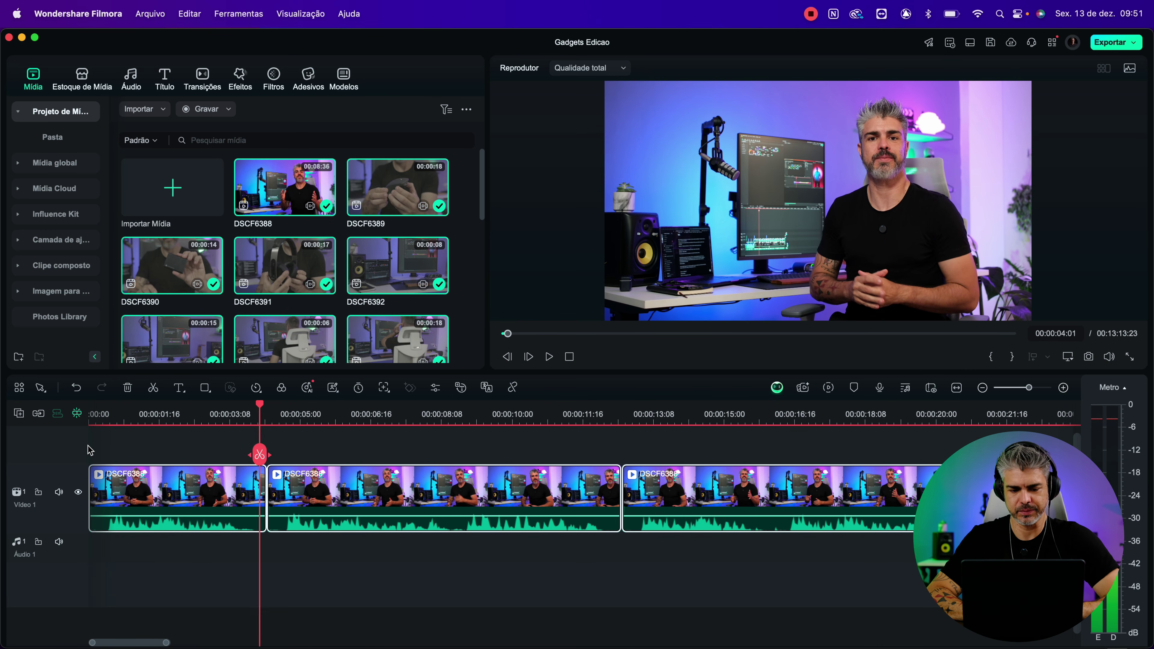
pyautogui.press('space')
pyautogui.click(171, 497)
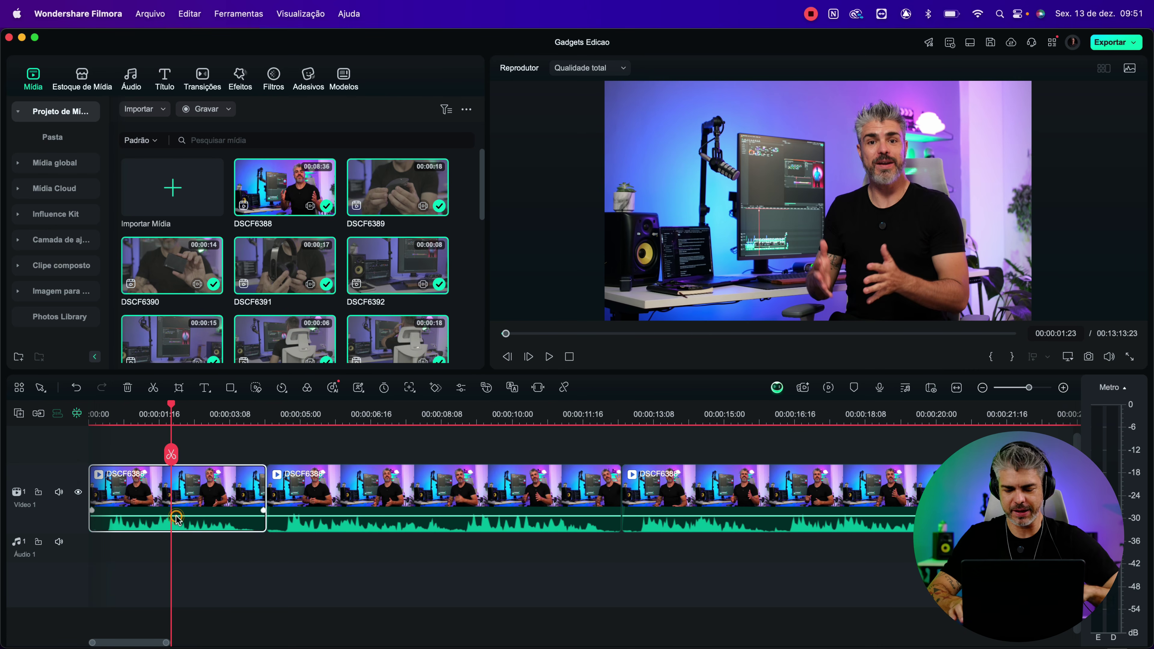
pyautogui.press('Delete')
pyautogui.click(275, 418)
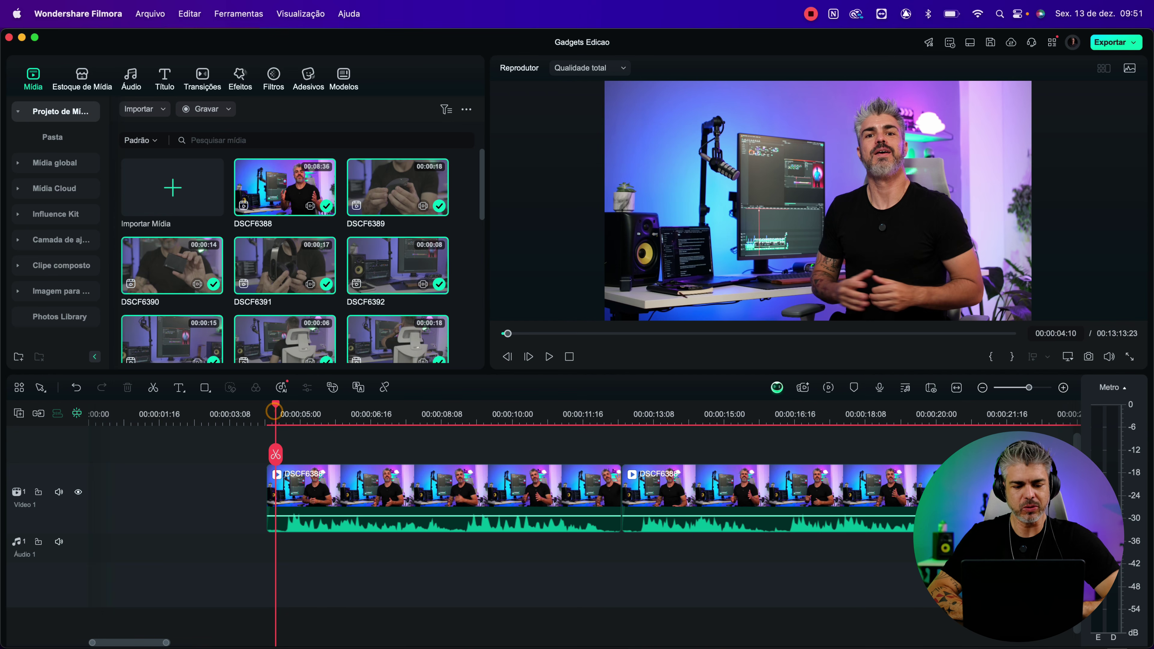
# - Turn on the magnetic timeline and delete the first DSCF6388 segment so the following clips close the gap
pyautogui.click(38, 413)
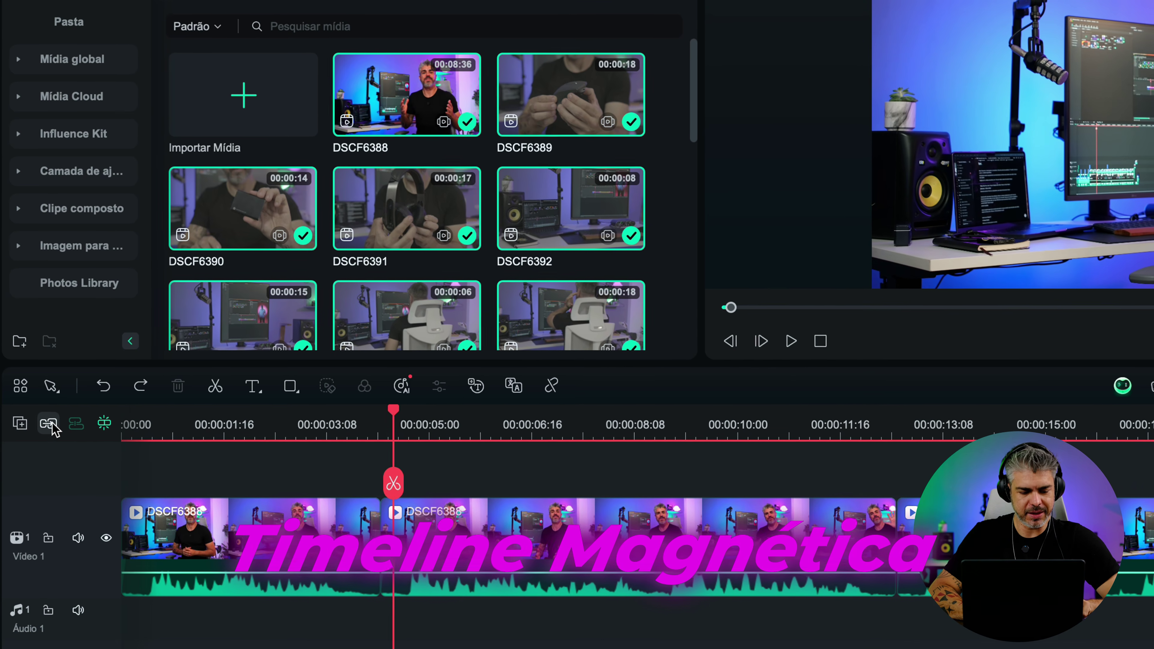
pyautogui.click(295, 536)
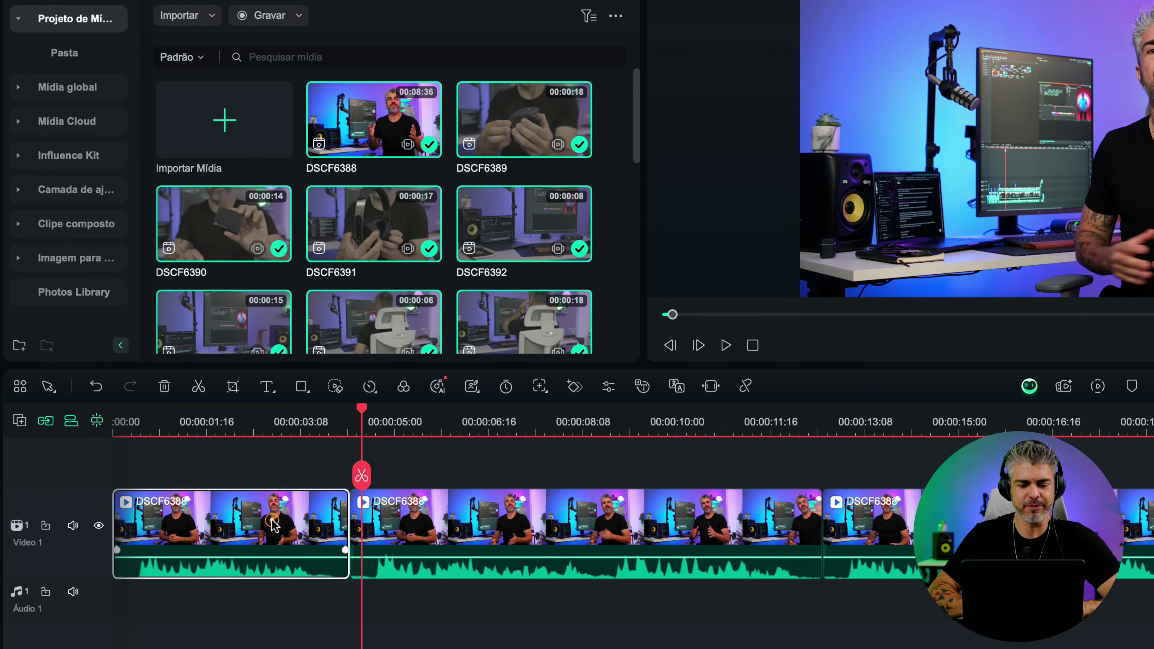
pyautogui.press('Delete')
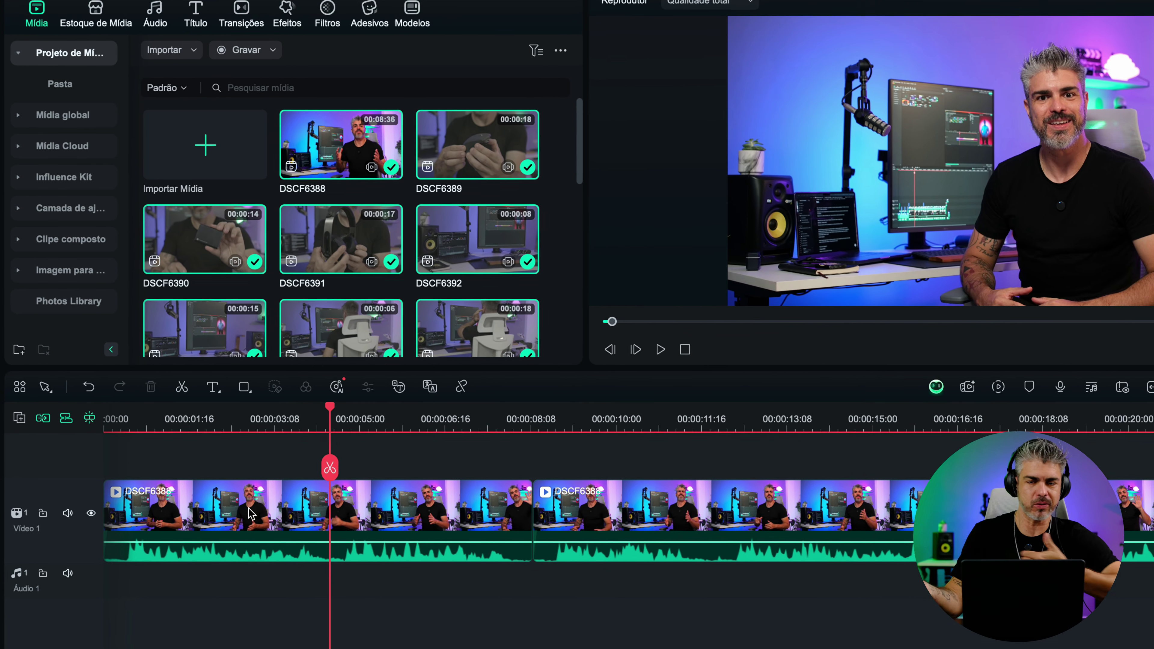
# - Play through the next DSCF6388 segment, split it at 00:00:12:07 and remove all Video 1 footage before the cut
pyautogui.scroll(-3, 250, 509)
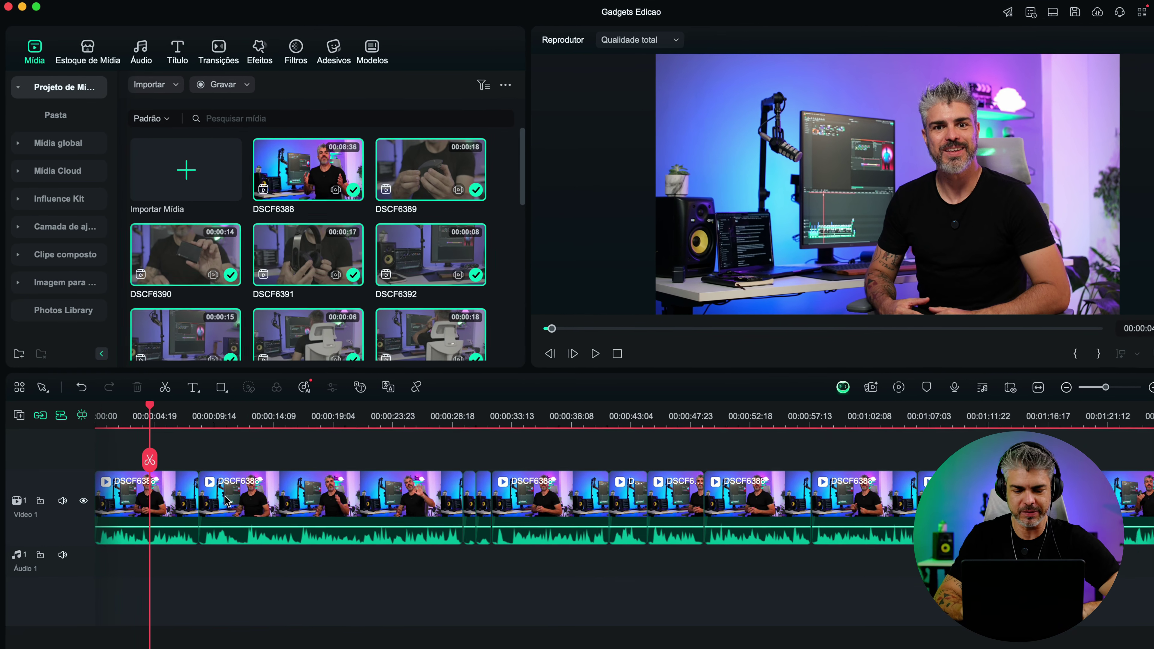
pyautogui.click(201, 427)
pyautogui.scroll(5, 191, 417)
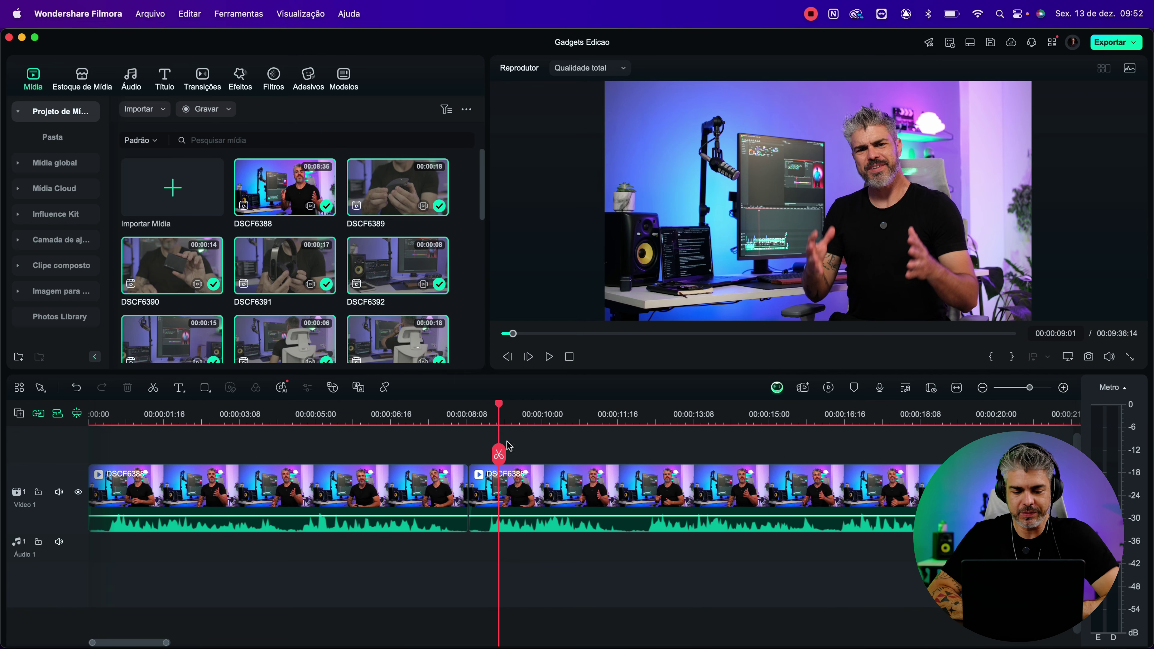
pyautogui.click(486, 412)
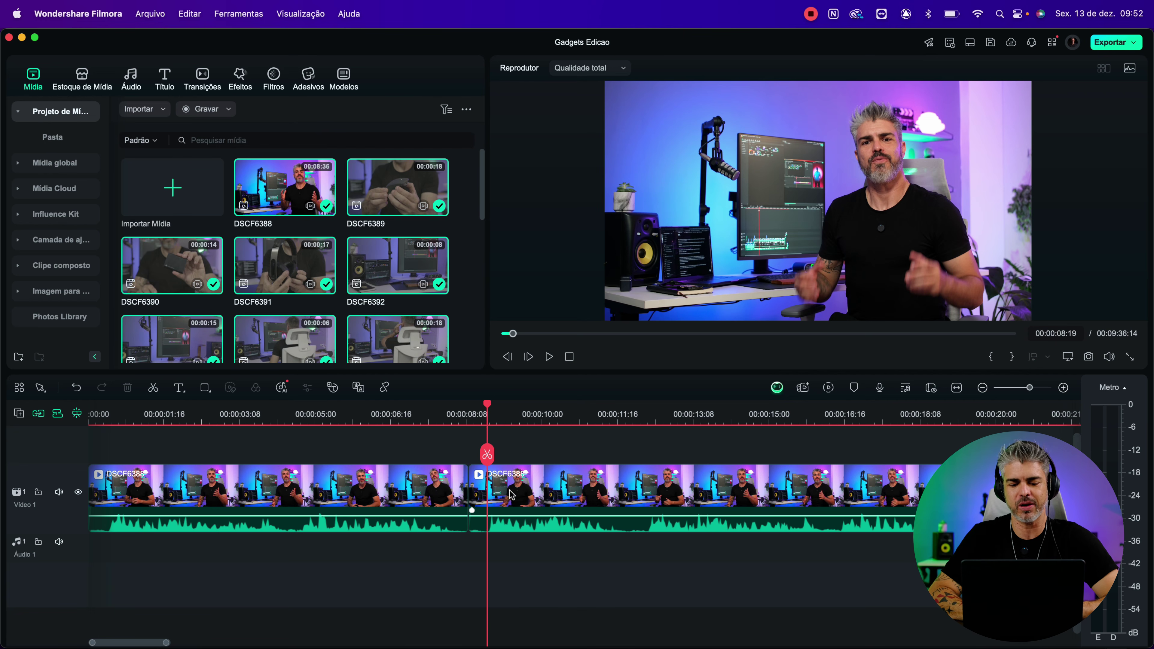
pyautogui.press('space')
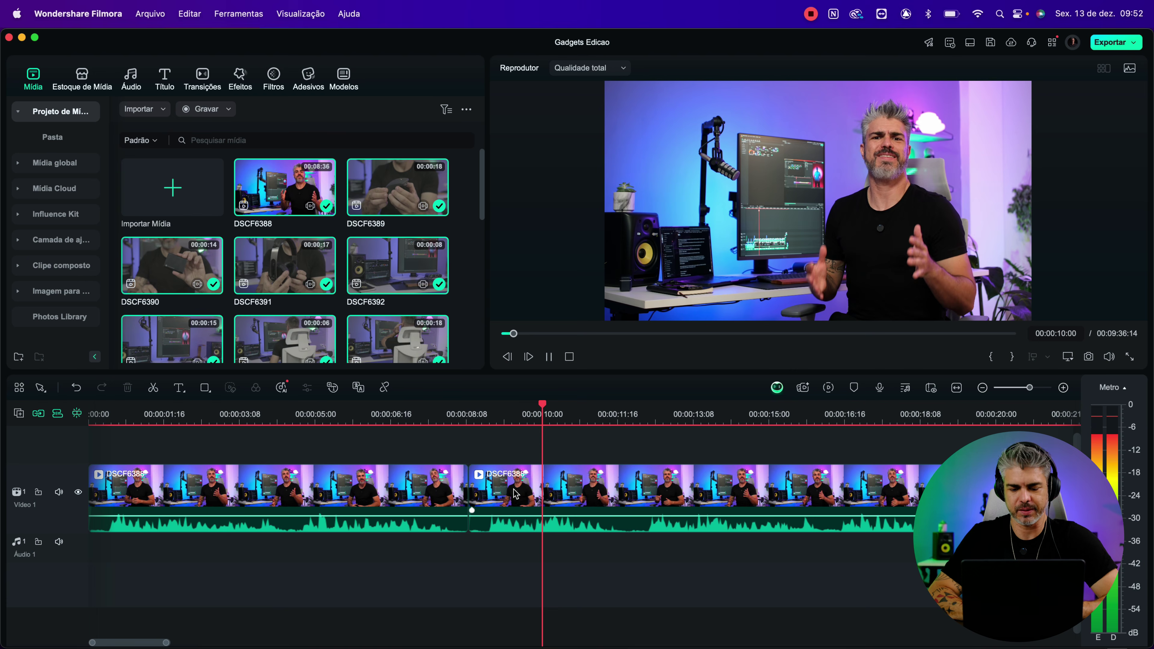
pyautogui.press('super+minus')
pyautogui.press('super+minus')
pyautogui.click(245, 486)
pyautogui.press('space')
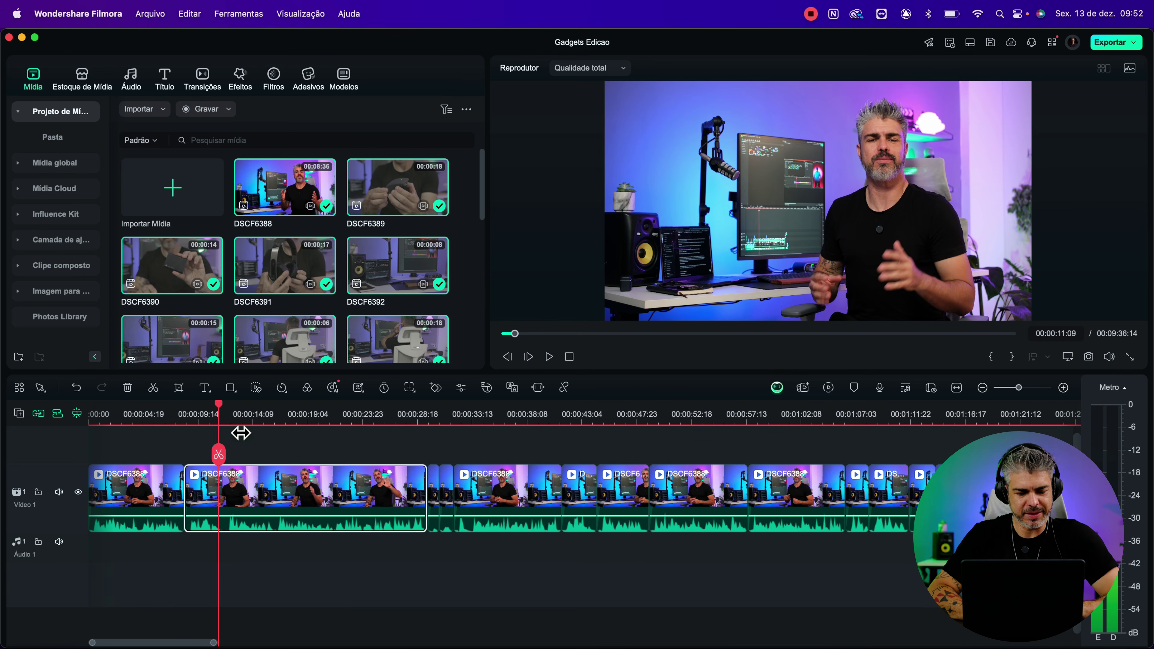
pyautogui.press('space')
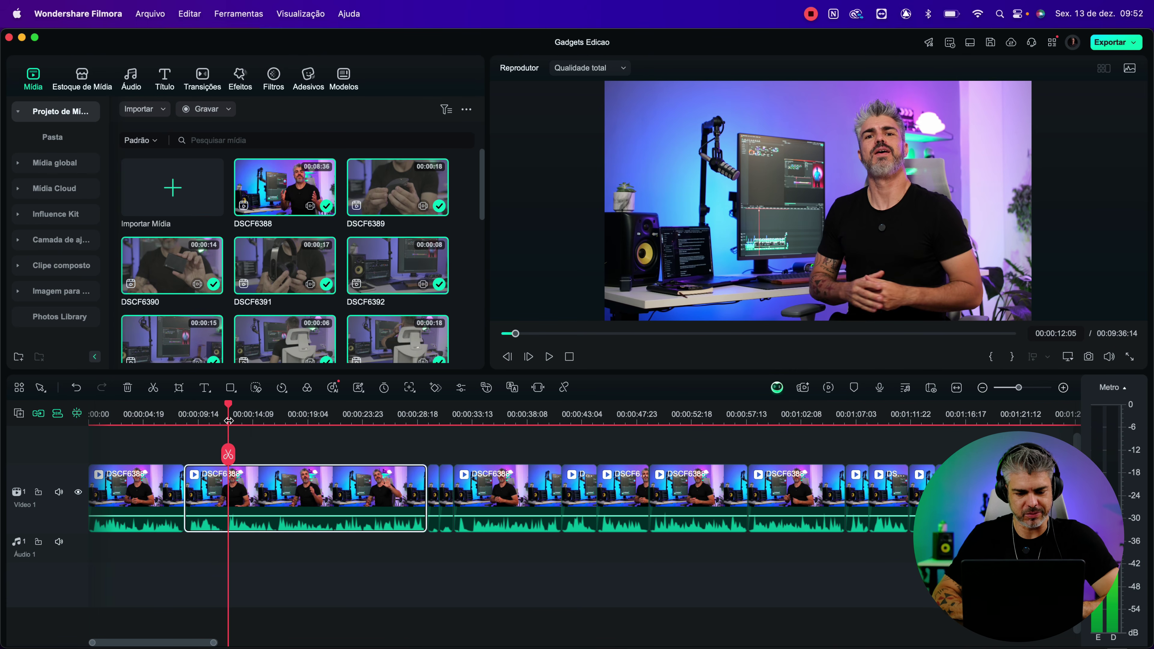
pyautogui.click(229, 420)
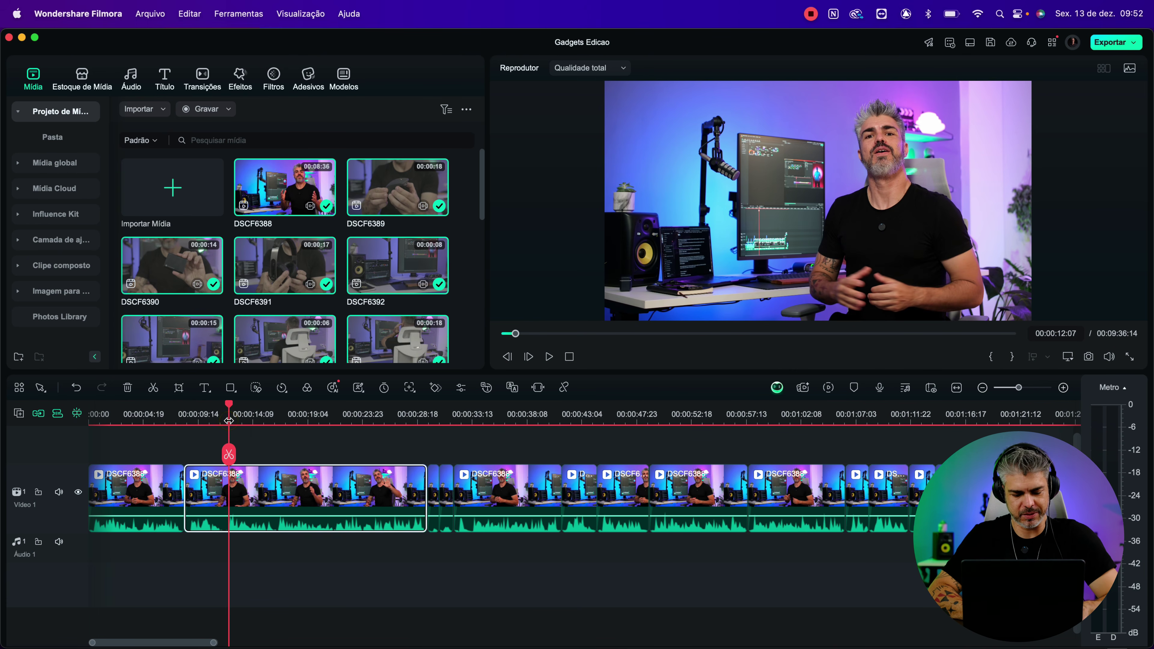
pyautogui.click(229, 454)
pyautogui.press('Delete')
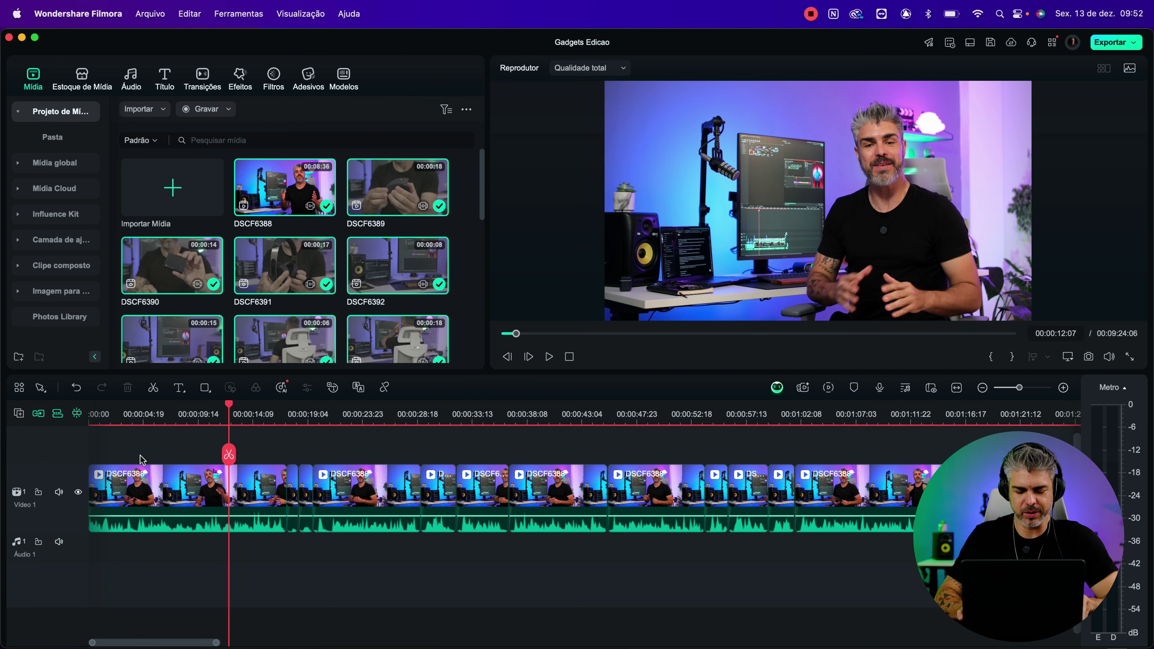
# - Examine the cut between the first two DSCF6388 segments closely by playing across it around 00:00:17
pyautogui.press('Home')
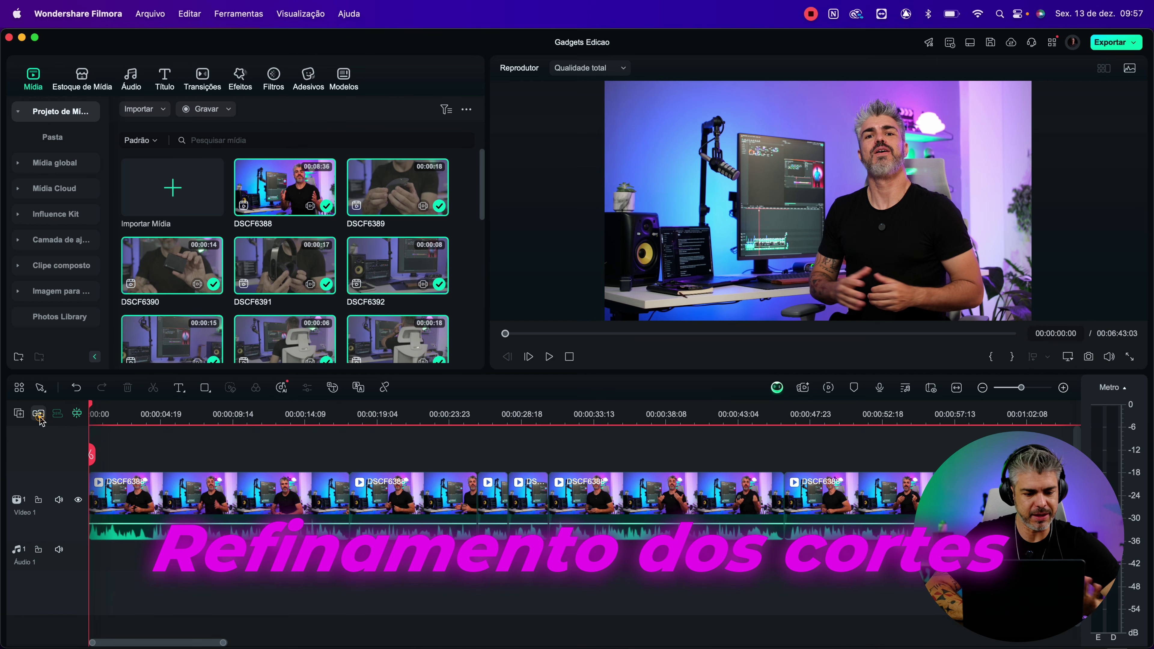
pyautogui.click(233, 511)
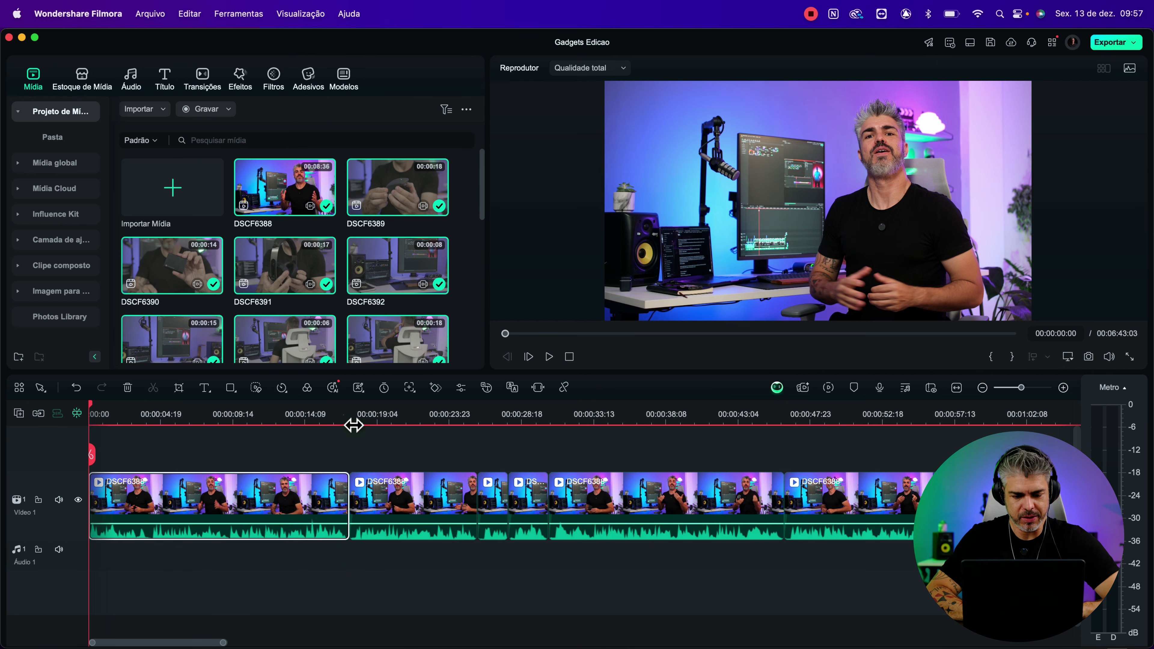
pyautogui.click(342, 416)
pyautogui.press('super+equal')
pyautogui.press('super+equal')
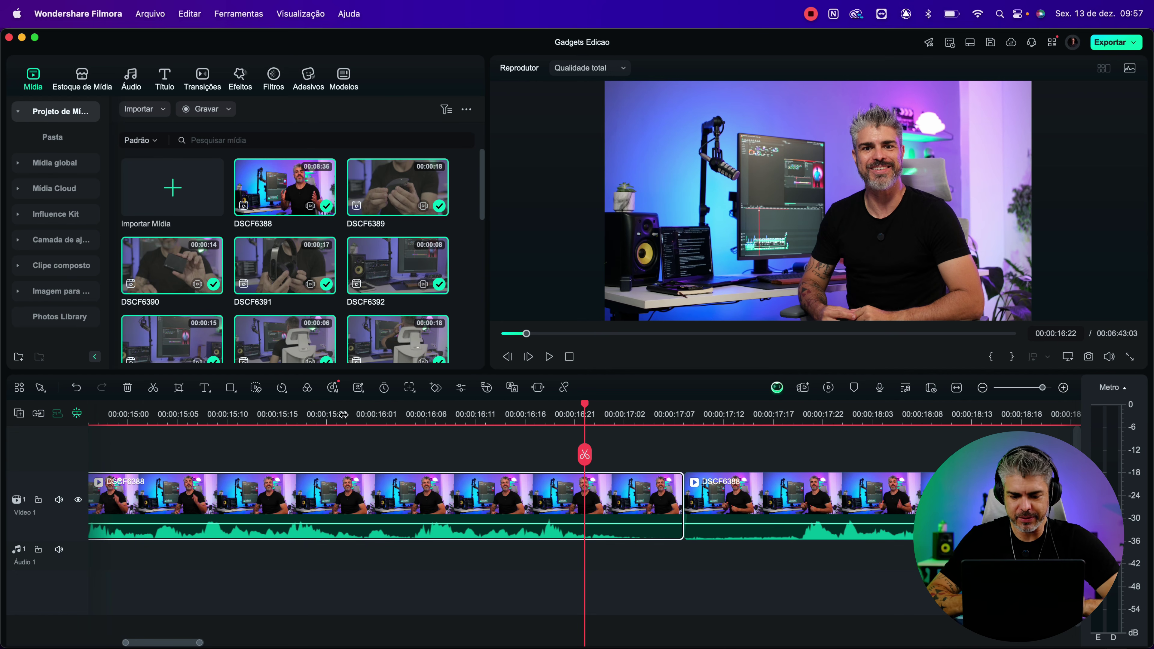
pyautogui.hscroll(2, 578, 517)
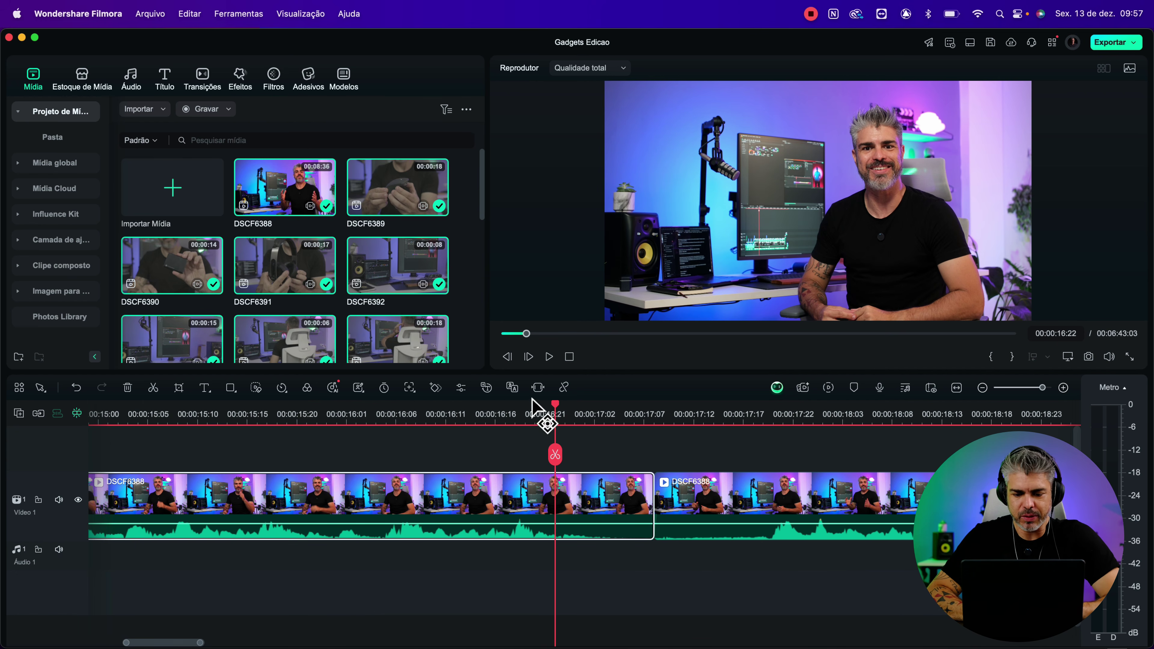
pyautogui.click(524, 421)
pyautogui.press('space')
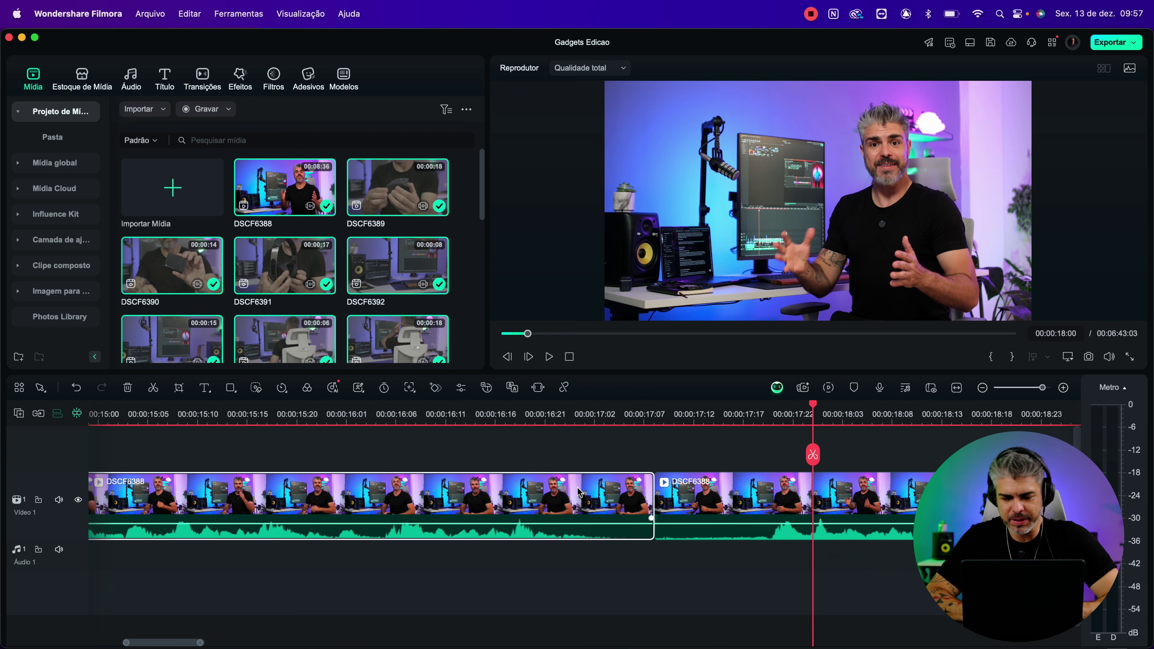
pyautogui.click(583, 422)
pyautogui.press('space')
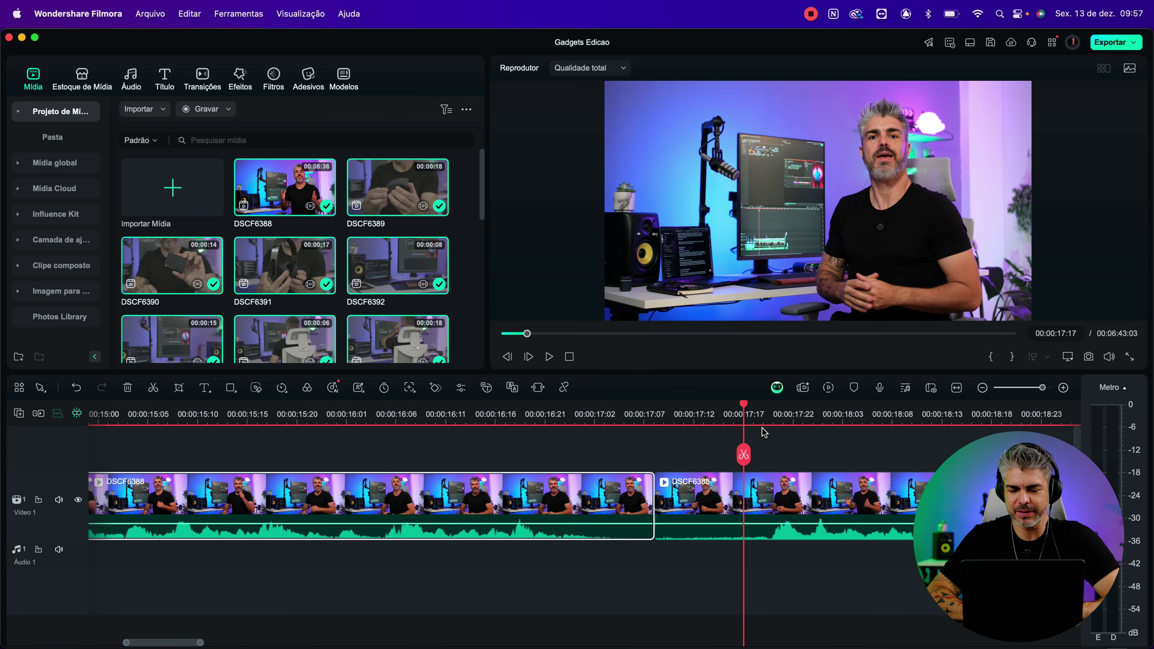
# - Split the second DSCF6388 segment at 00:00:17:20 and delete its silent part before the cut
pyautogui.click(770, 414)
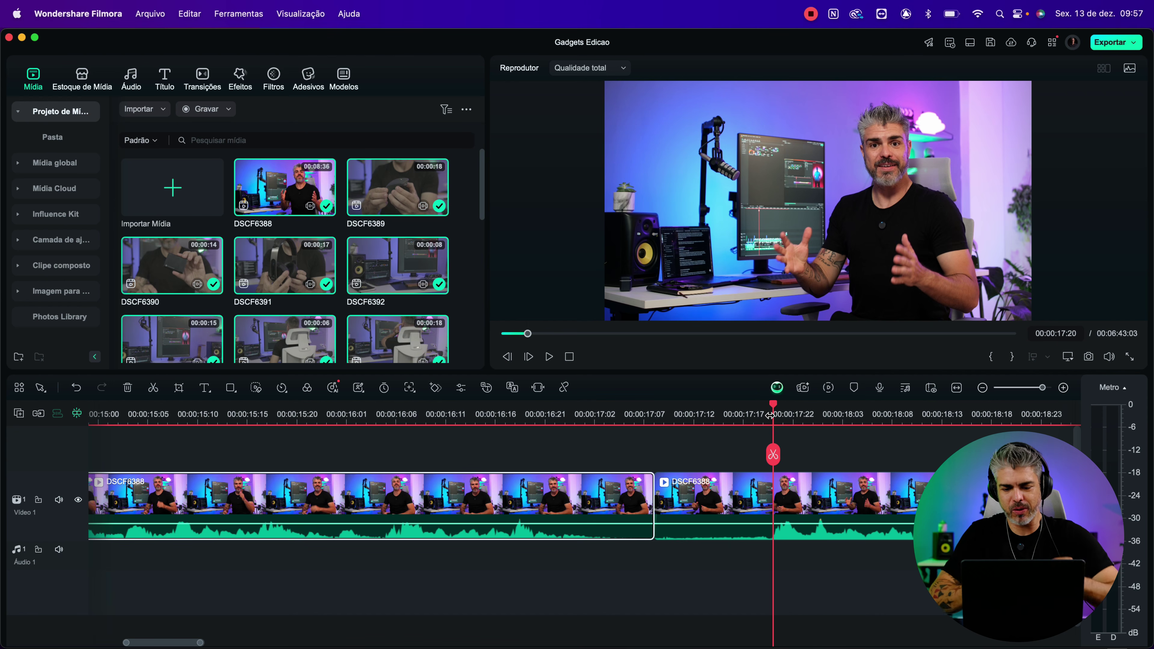
pyautogui.click(752, 505)
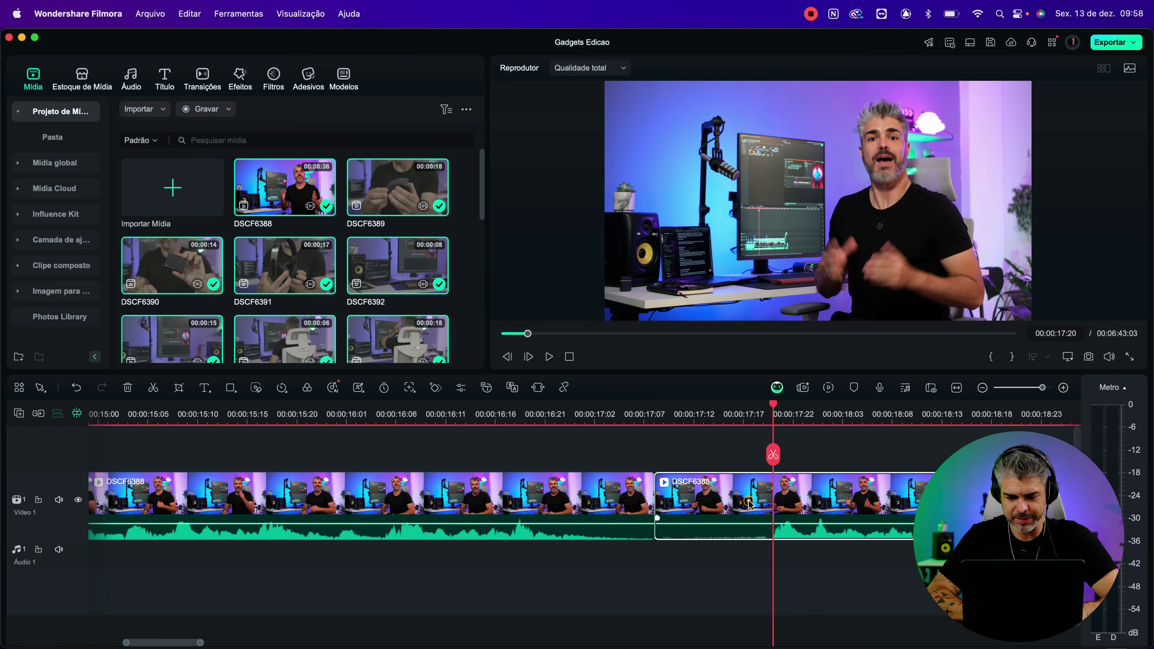
pyautogui.press('super+b')
pyautogui.click(710, 512)
pyautogui.press('Delete')
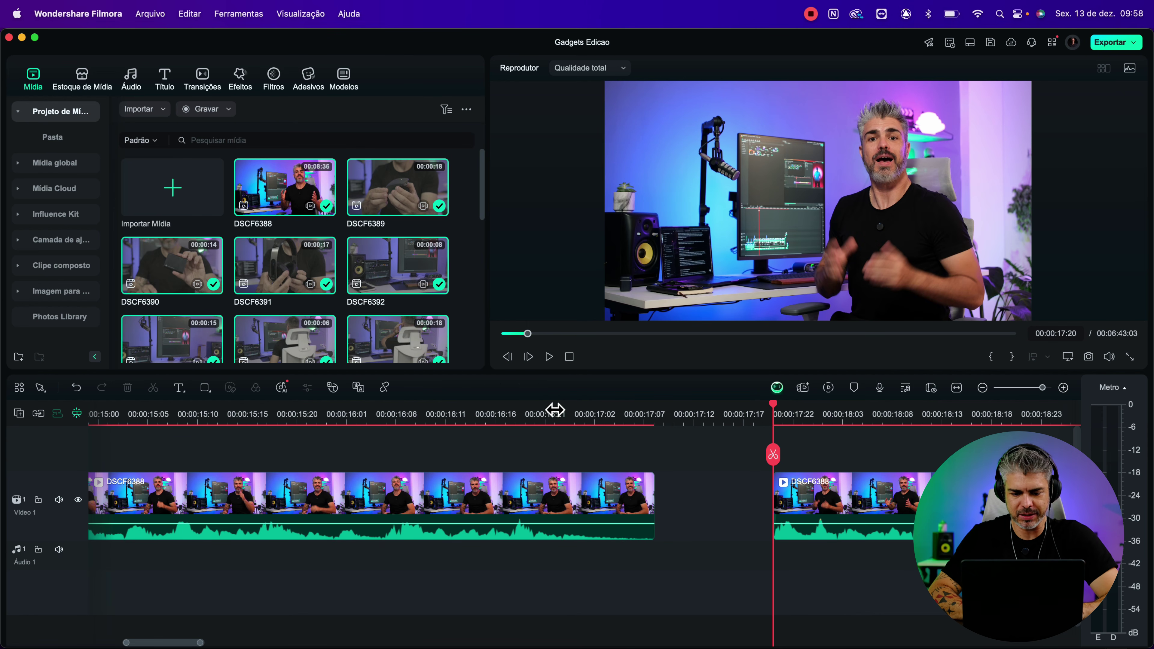
# - Trim the end of the first DSCF6388 segment to 00:00:17:02 and remove the gap before the second segment
pyautogui.click(536, 415)
pyautogui.press('space')
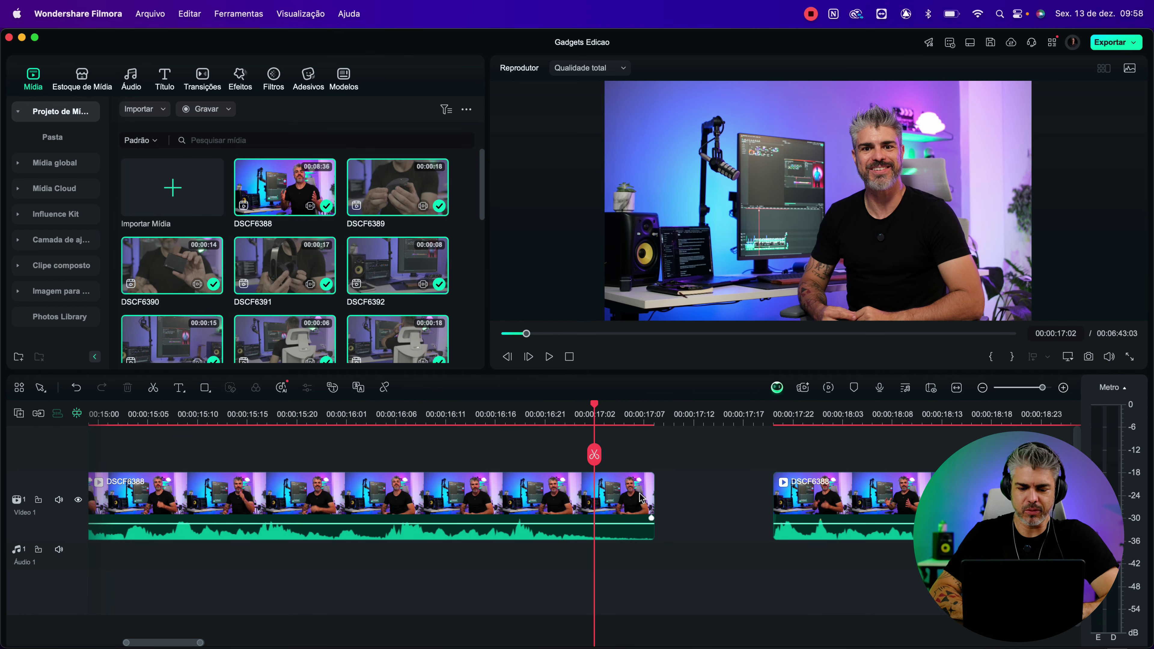
pyautogui.moveTo(654, 500); pyautogui.dragTo(597, 492)
pyautogui.click(662, 503)
pyautogui.press('Delete')
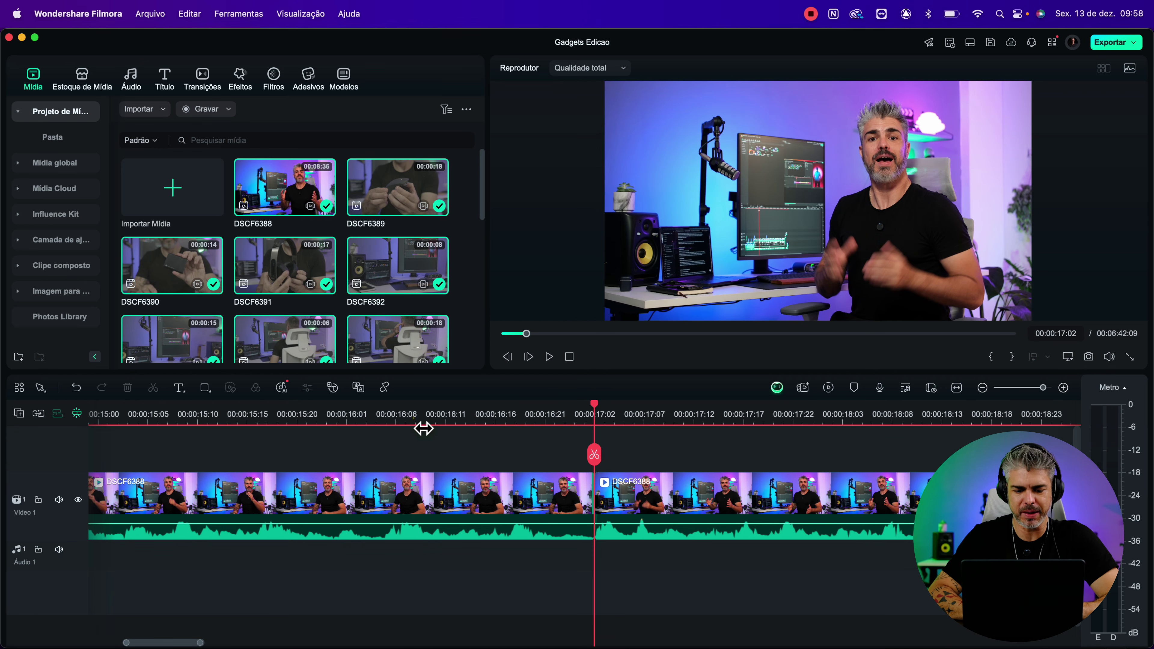
# - Play back the tightened cut between the first two DSCF6388 segments to check its flow
pyautogui.click(413, 418)
pyautogui.press('space')
pyautogui.press('super+minus')
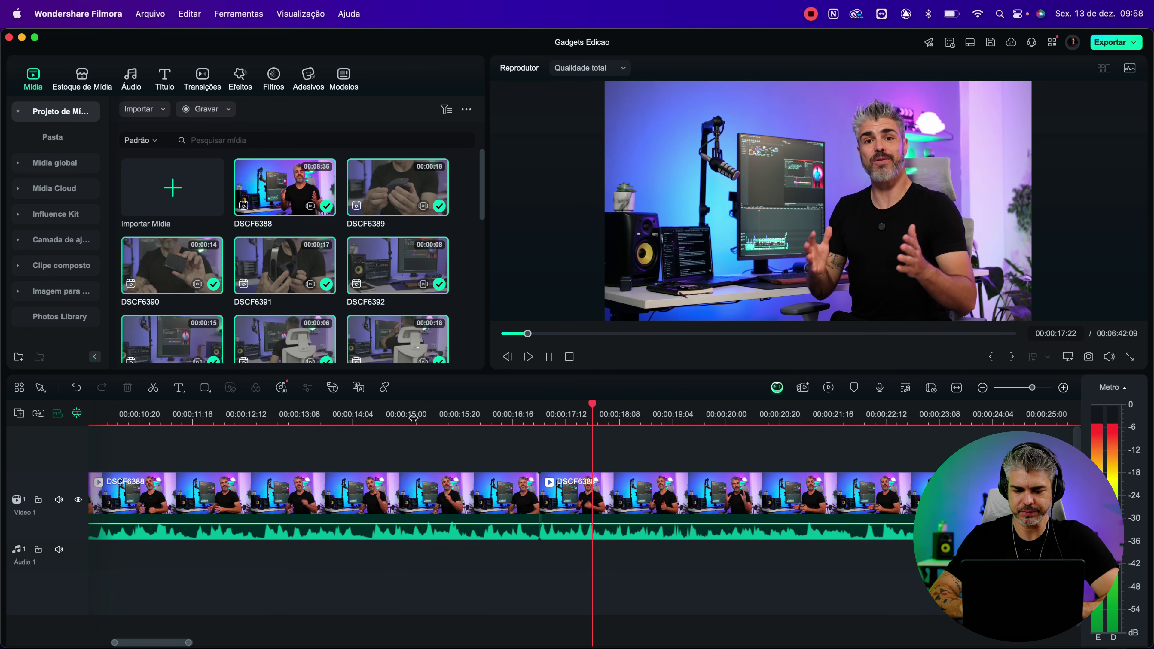
# - Find the cut near 00:00:25 and trim the silent start of the third DSCF6388 segment to where the speech begins
pyautogui.press('super+minus')
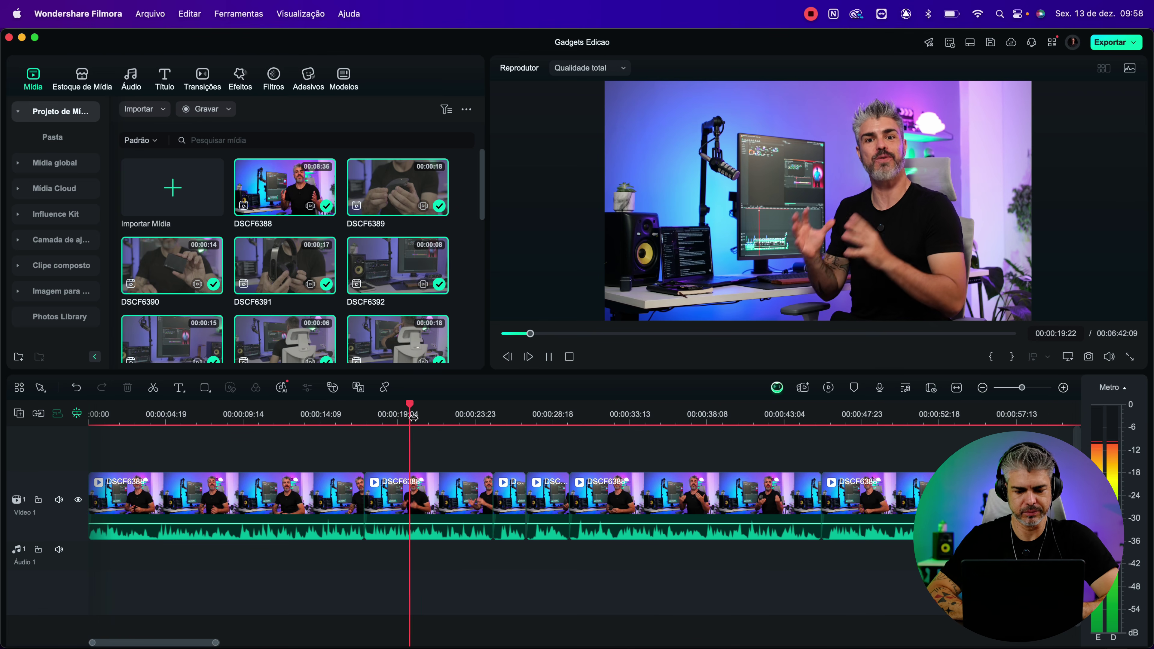
pyautogui.click(472, 418)
pyautogui.press('super+equal')
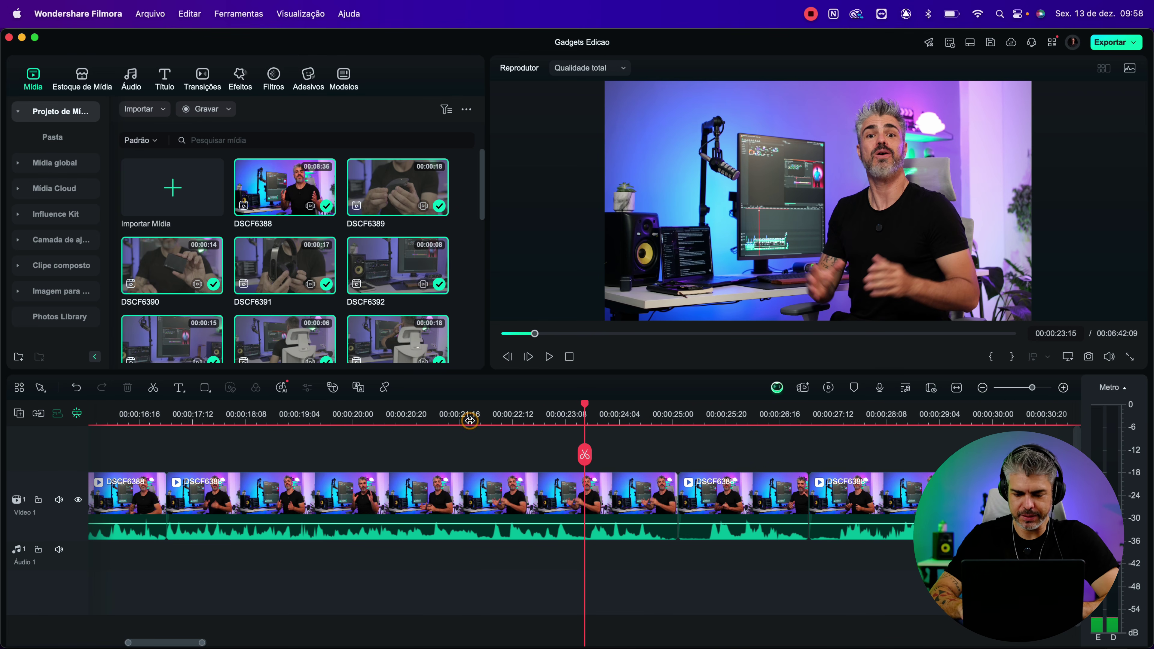
pyautogui.click(634, 416)
pyautogui.press('super+equal')
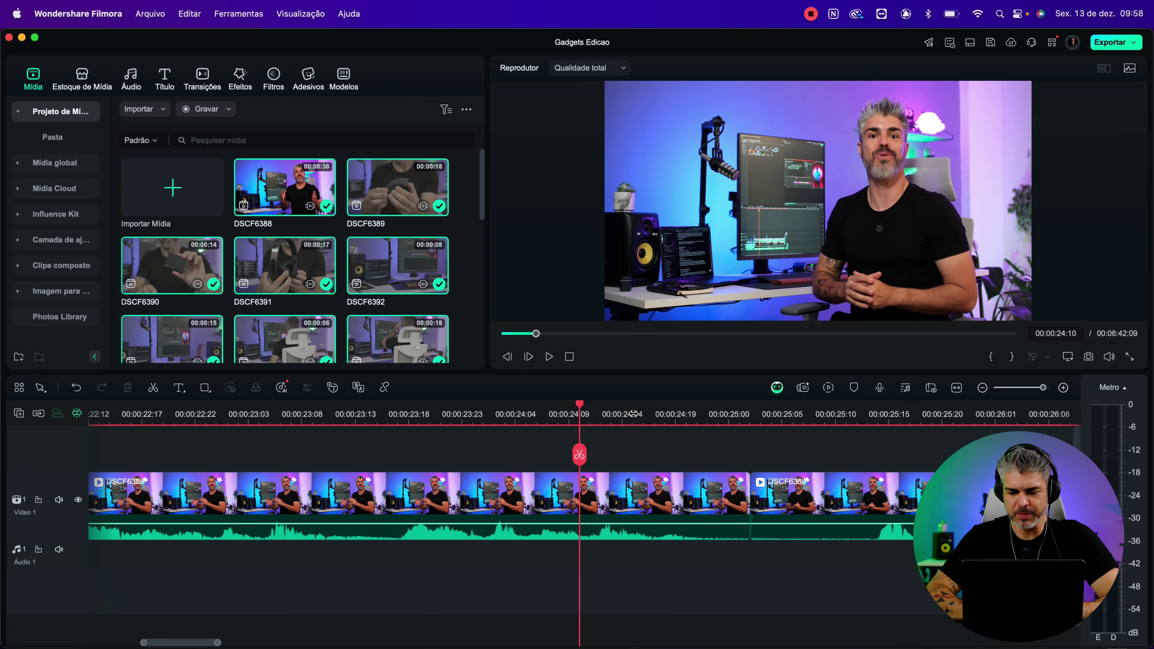
pyautogui.press('space')
pyautogui.press('space')
pyautogui.press('space')
pyautogui.press('space')
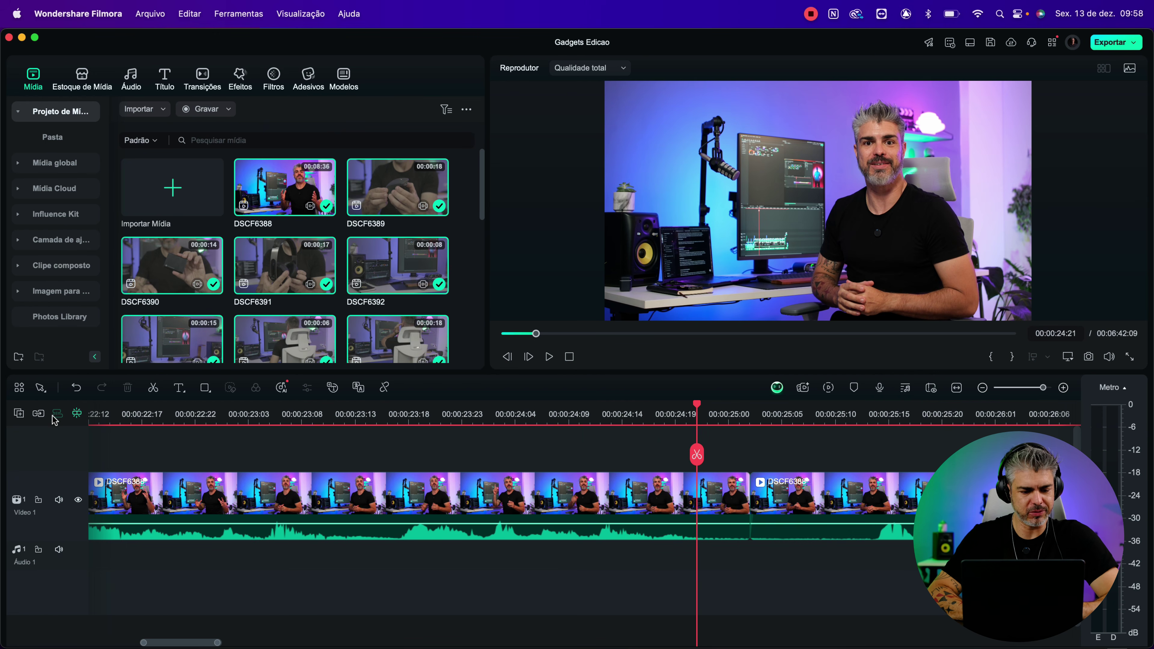
pyautogui.moveTo(749, 505); pyautogui.dragTo(856, 510)
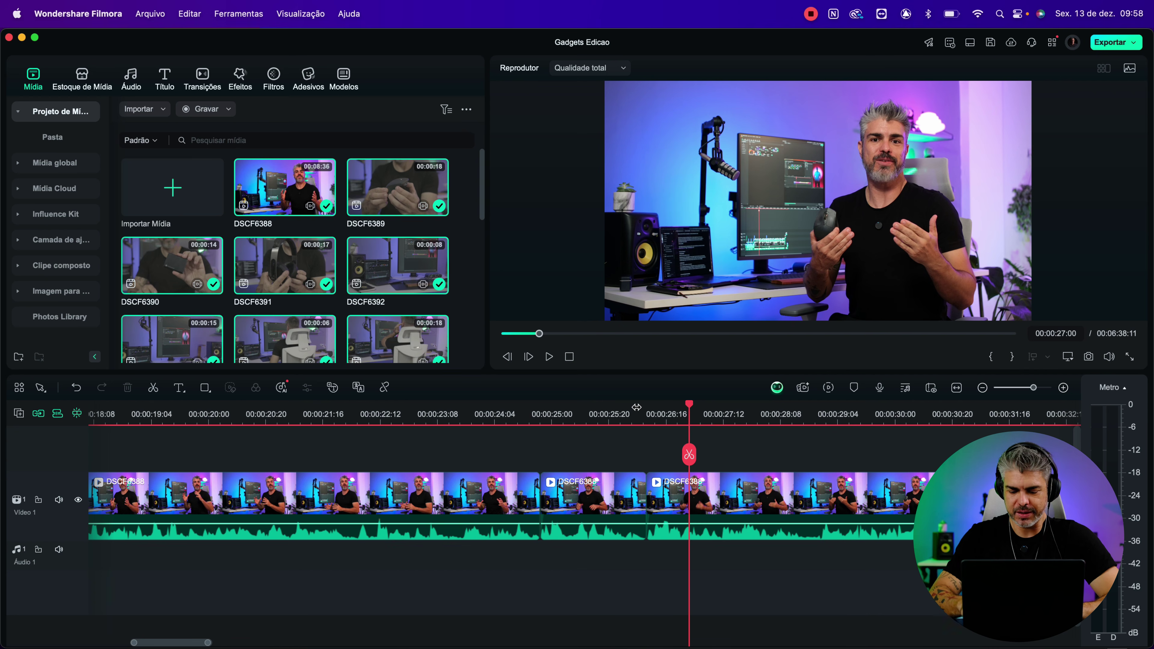
pyautogui.press('super+minus')
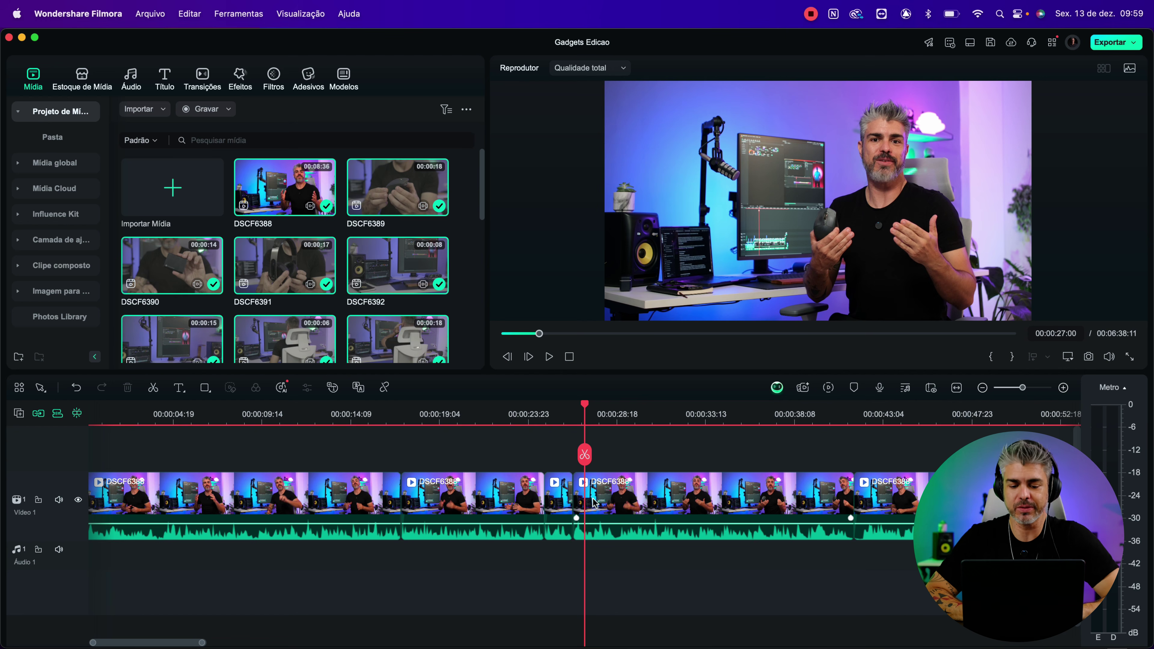
# - Play from around 00:00:22 across the cut into the third DSCF6388 segment to judge the jump between takes
pyautogui.click(475, 431)
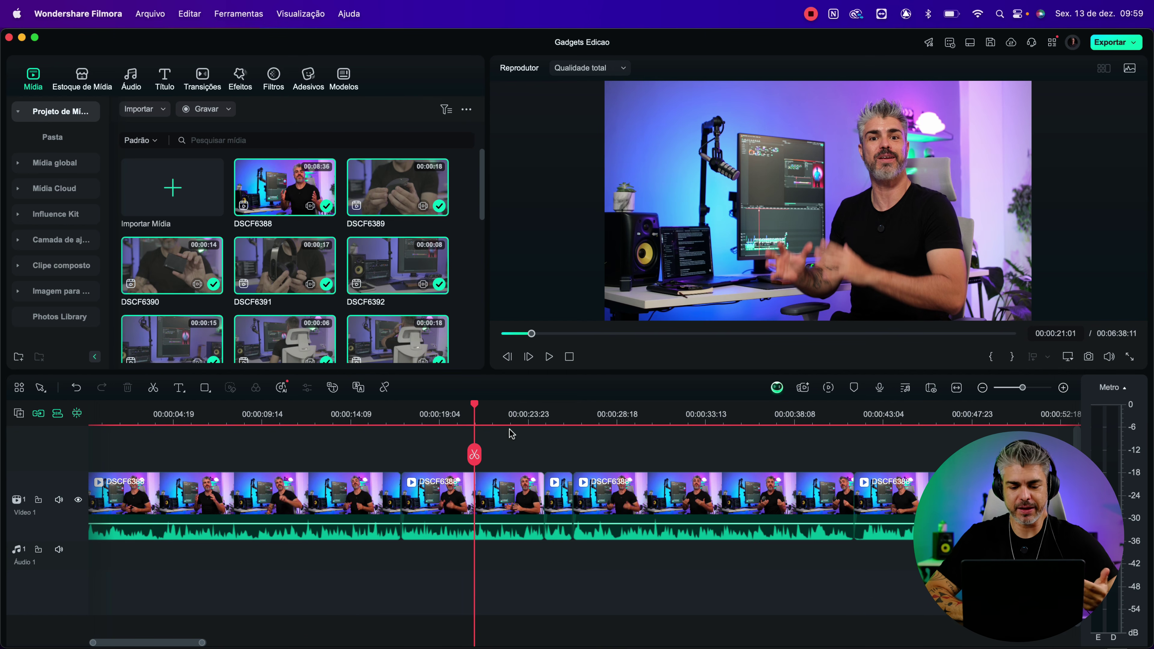
pyautogui.click(516, 421)
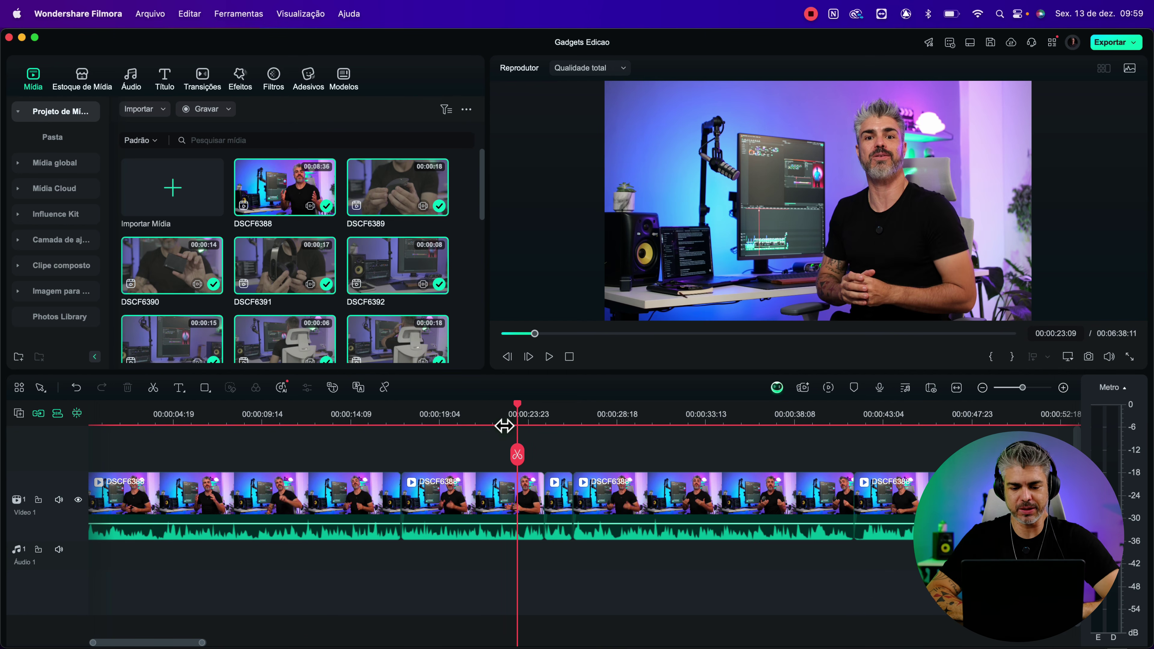
pyautogui.click(494, 421)
pyautogui.press('space')
pyautogui.press('super+equal')
pyautogui.press('super+equal')
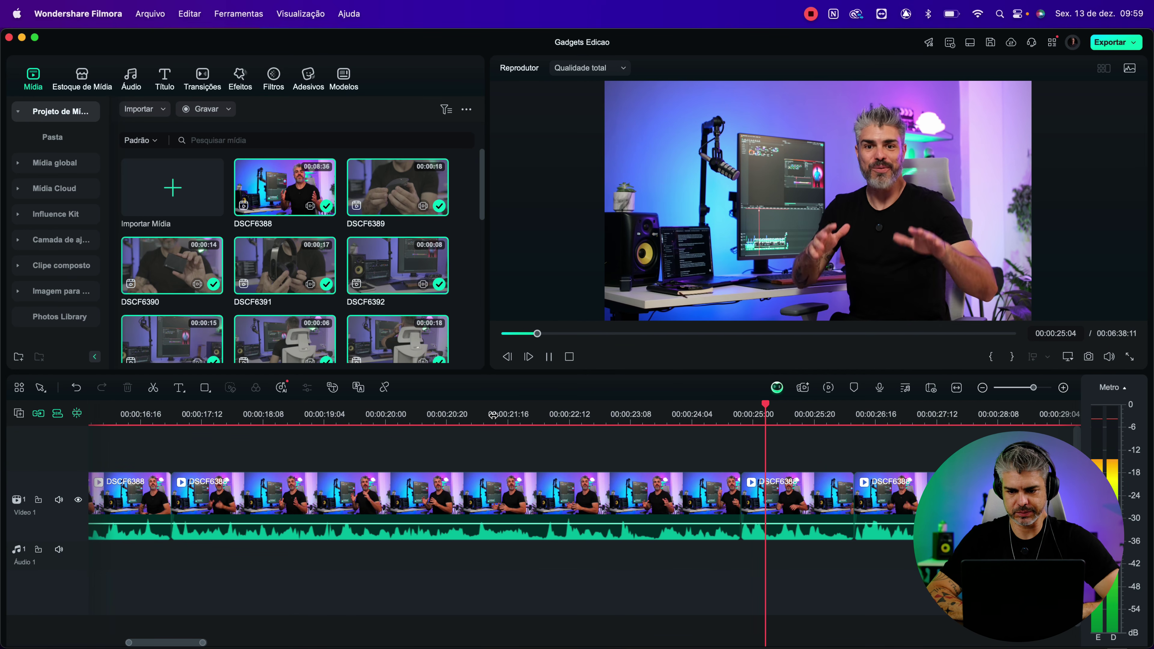
# - Open the third DSCF6388 segment's transform properties and show the ruler around the video preview
pyautogui.click(786, 487)
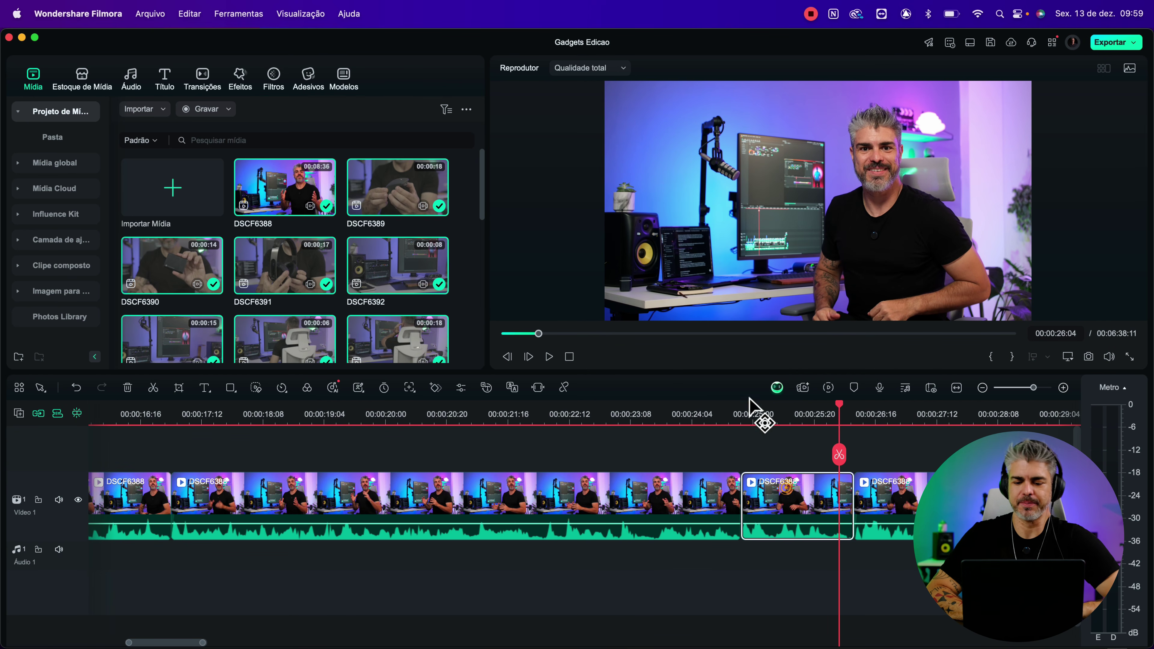
pyautogui.click(786, 412)
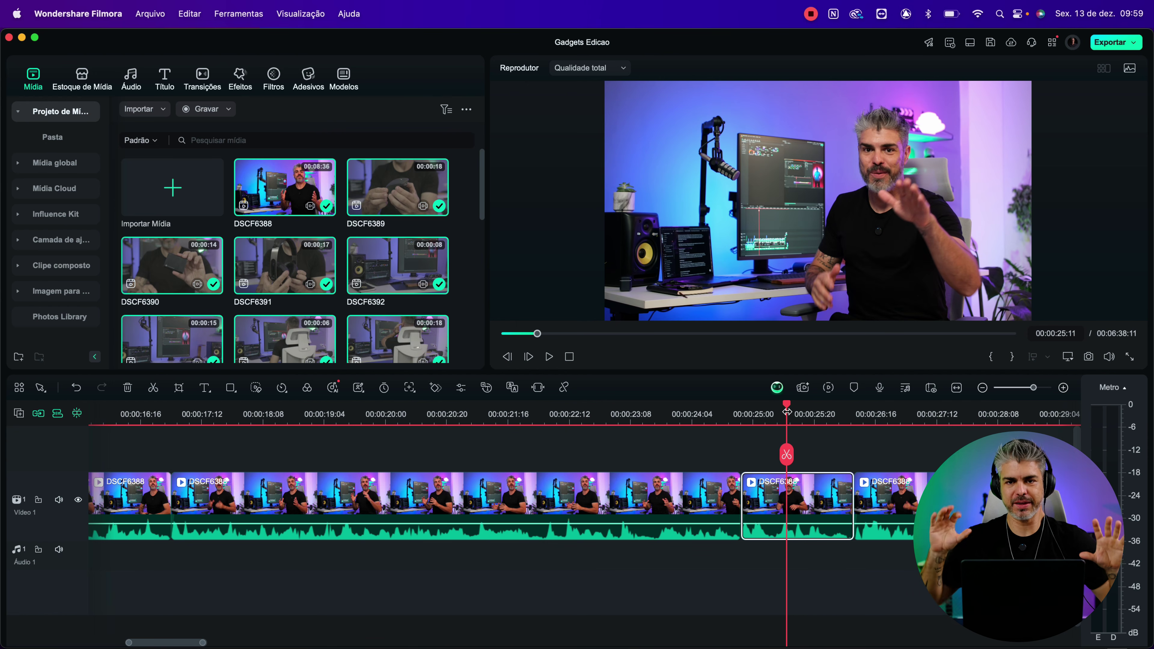
pyautogui.doubleClick(790, 506)
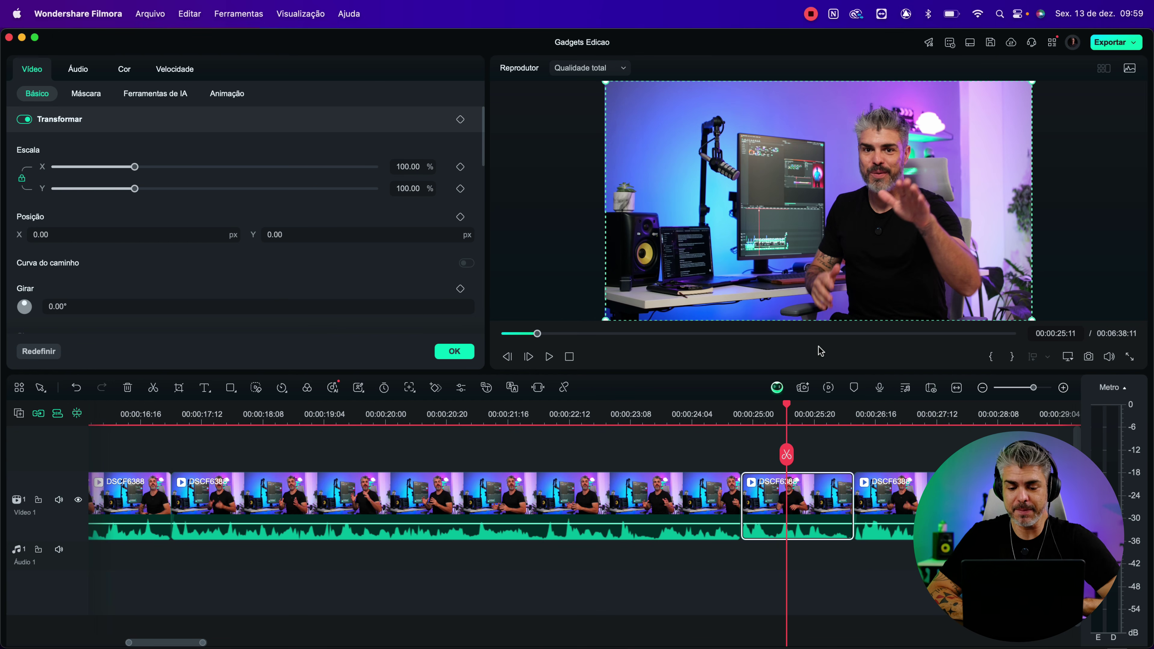
pyautogui.click(569, 195)
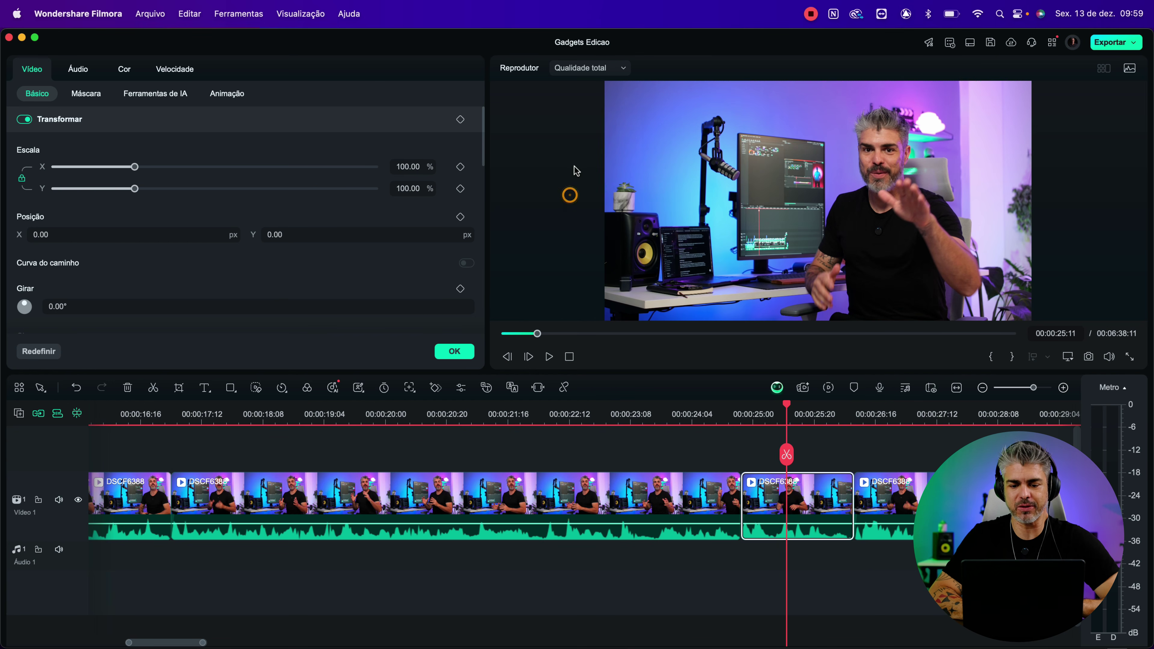
pyautogui.rightClick(576, 170)
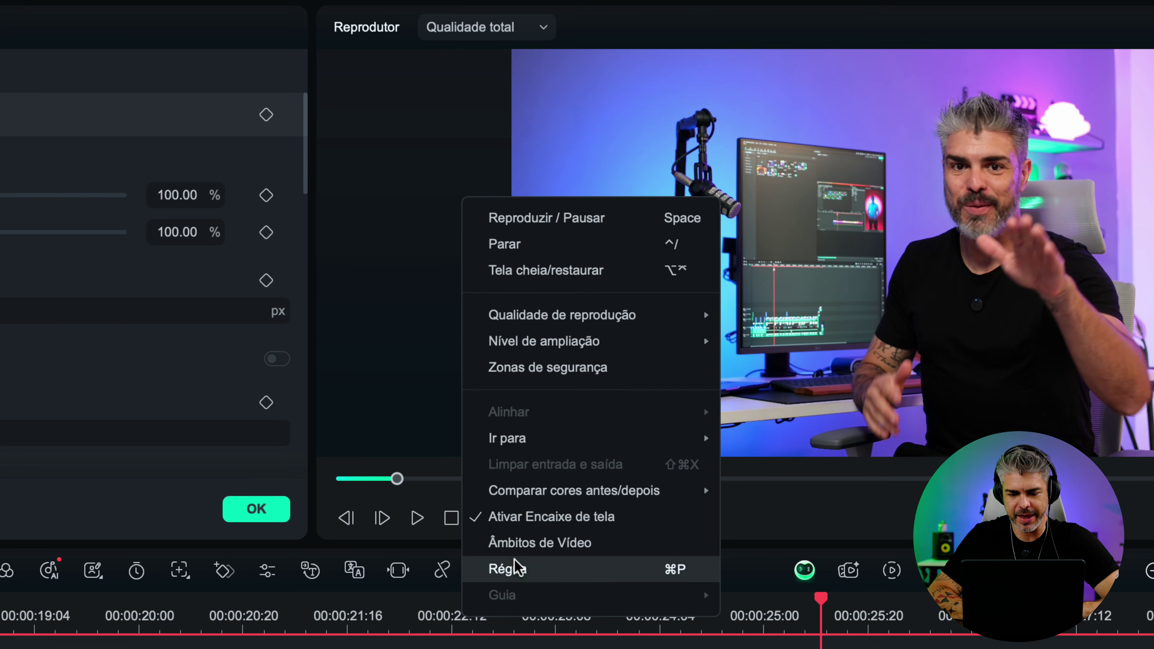
pyautogui.click(517, 567)
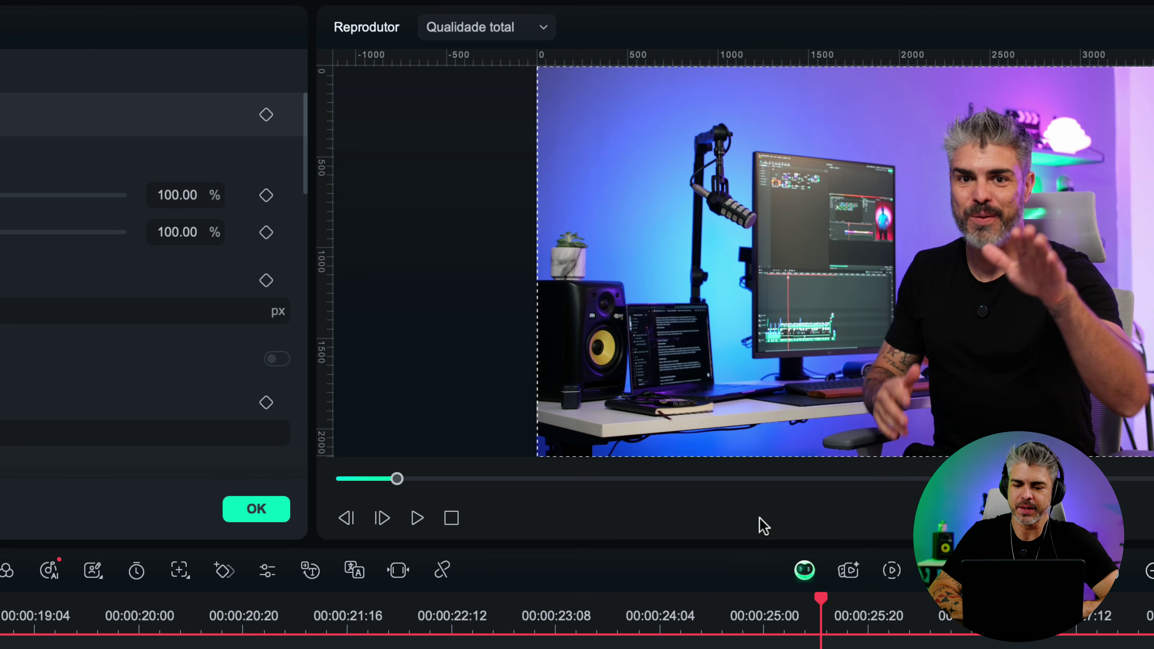
# - Reframe the third DSCF6388 segment with a scale of 127% and a position of X -76 and Y -119 px
pyautogui.click(686, 608)
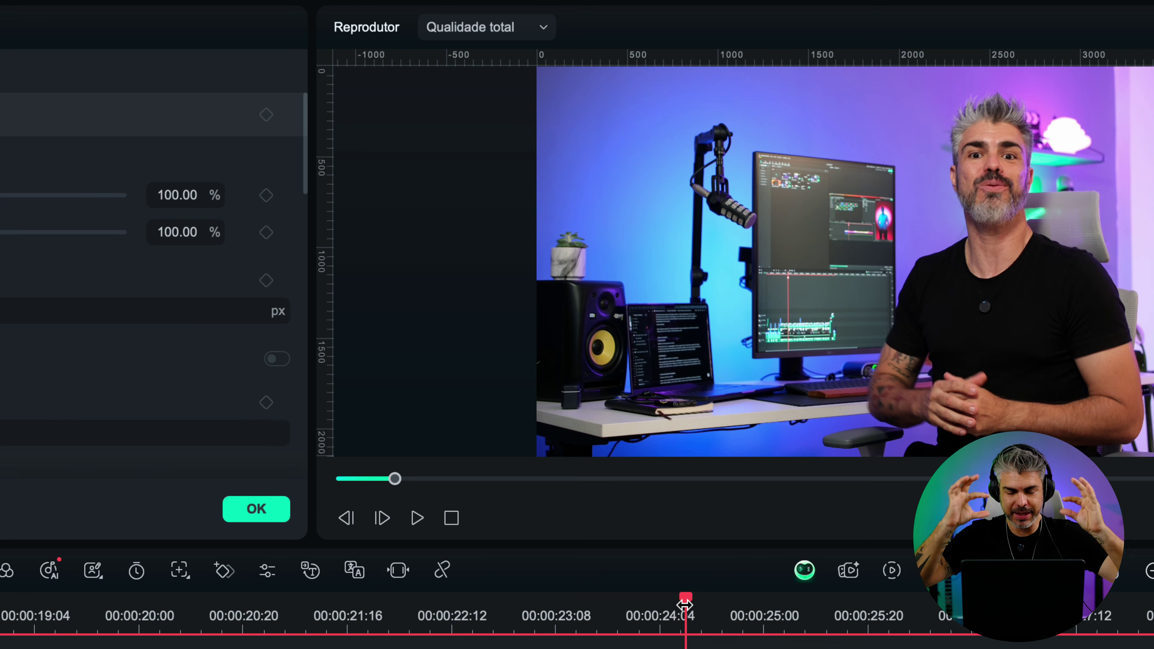
pyautogui.press('space')
pyautogui.press('space')
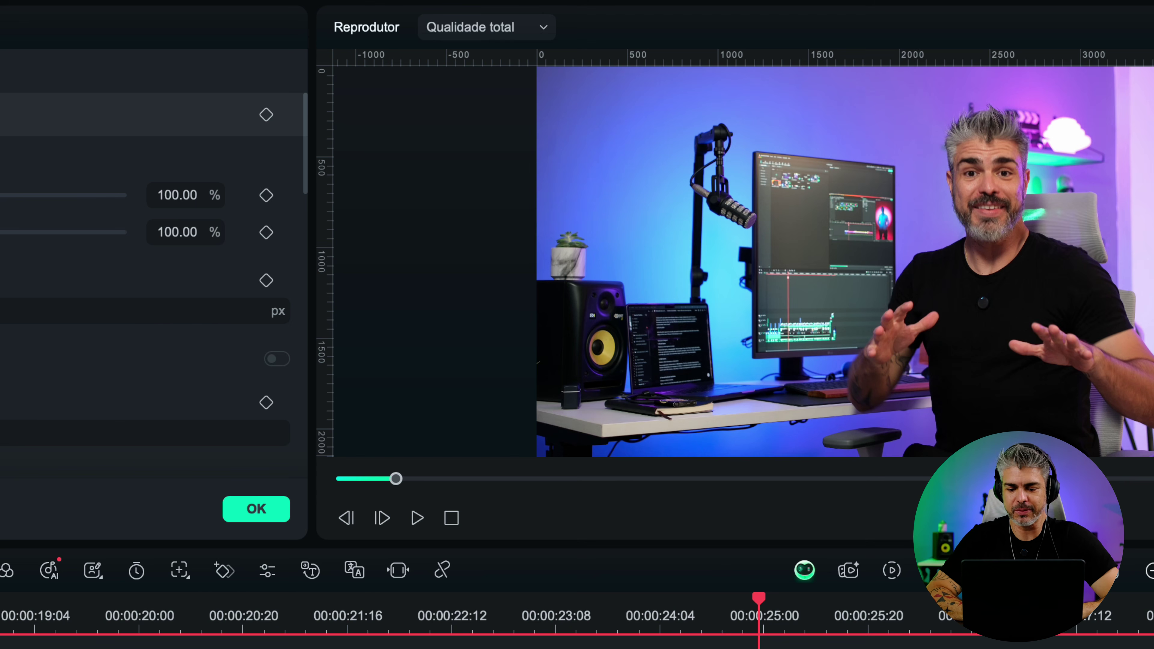
pyautogui.moveTo(171, 200); pyautogui.dragTo(199, 196)
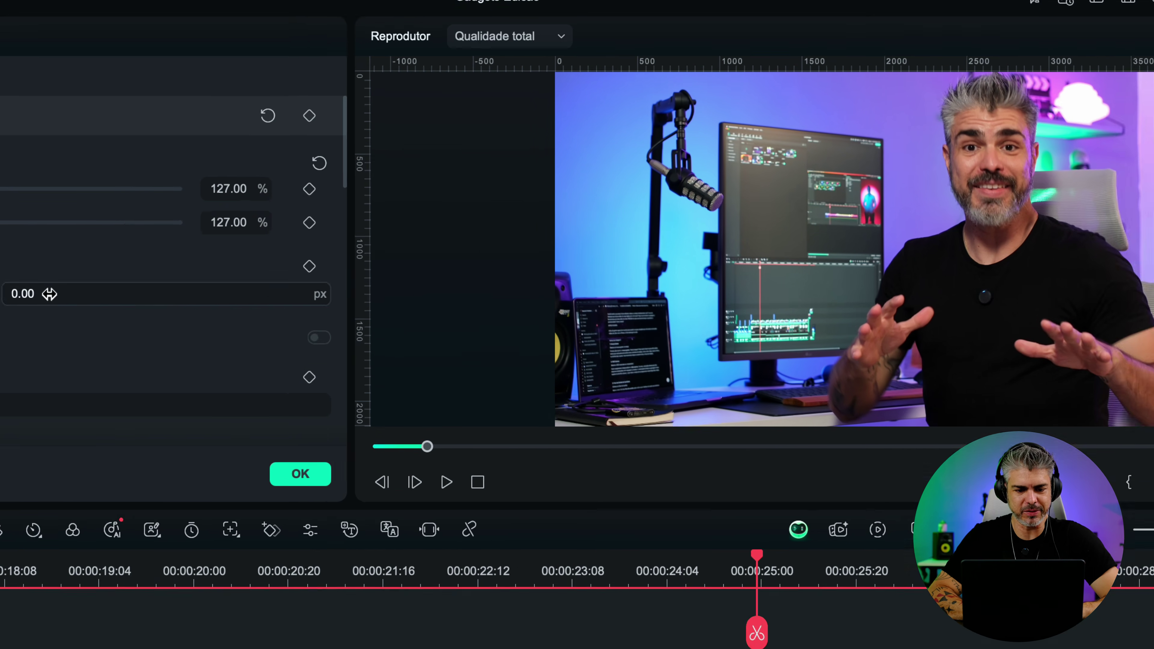
pyautogui.moveTo(46, 291); pyautogui.dragTo(219, 245)
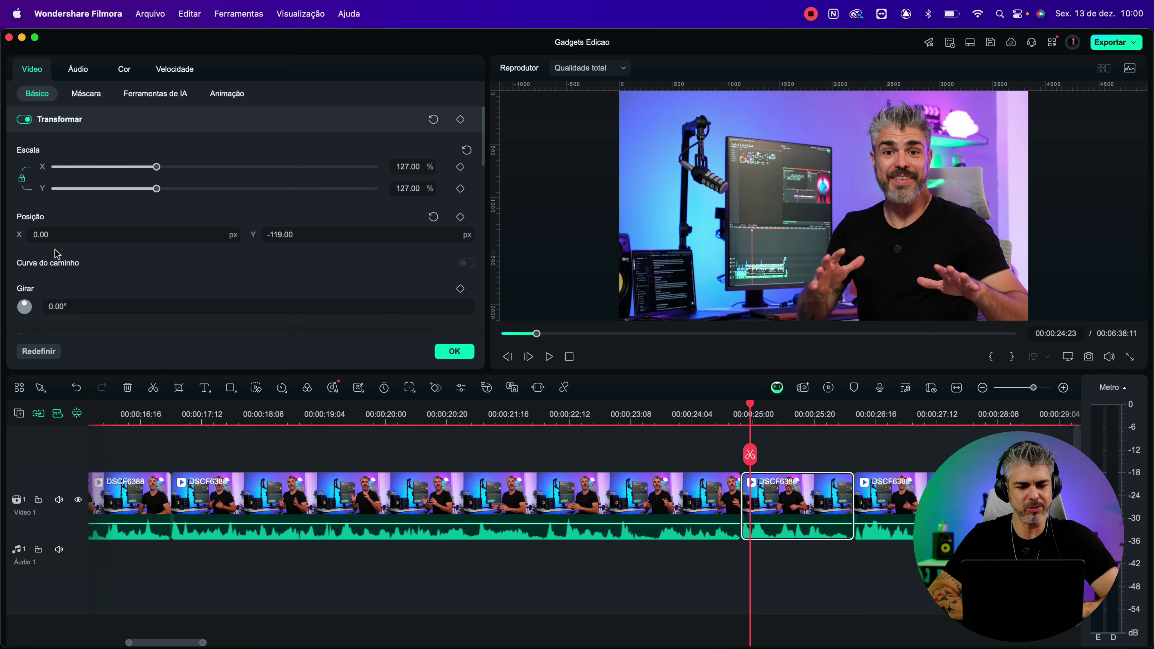
pyautogui.moveTo(60, 234); pyautogui.dragTo(15, 241)
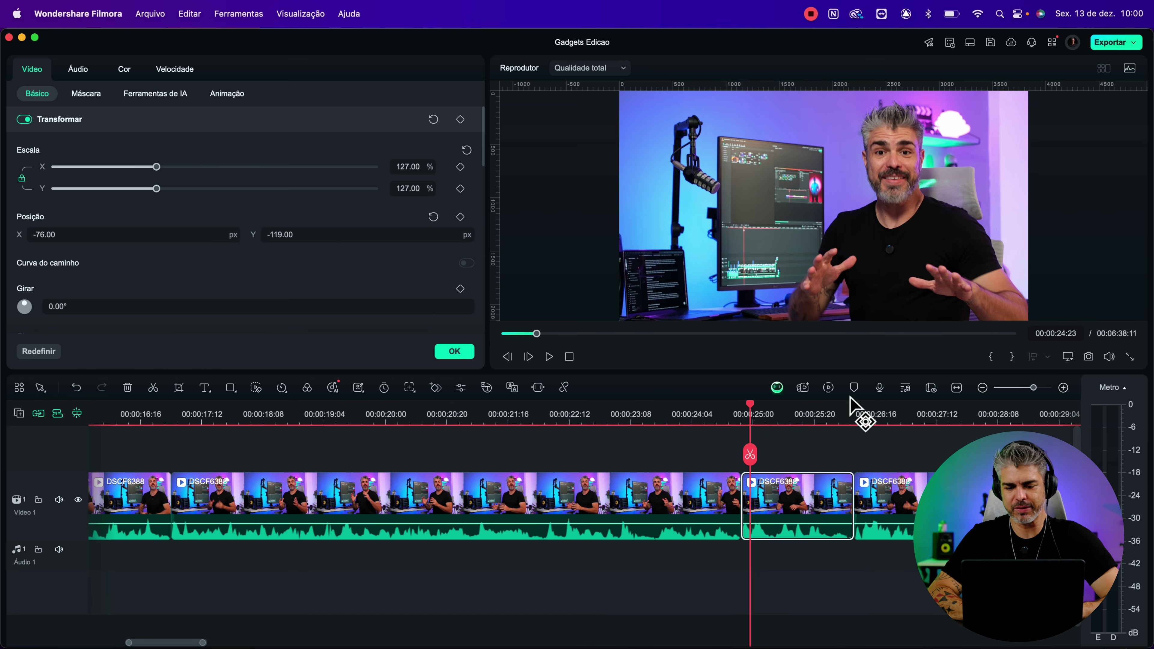
# - Scrub and play across the cut before the third DSCF6388 segment to compare its framing with the previous segment
pyautogui.click(699, 428)
pyautogui.click(773, 426)
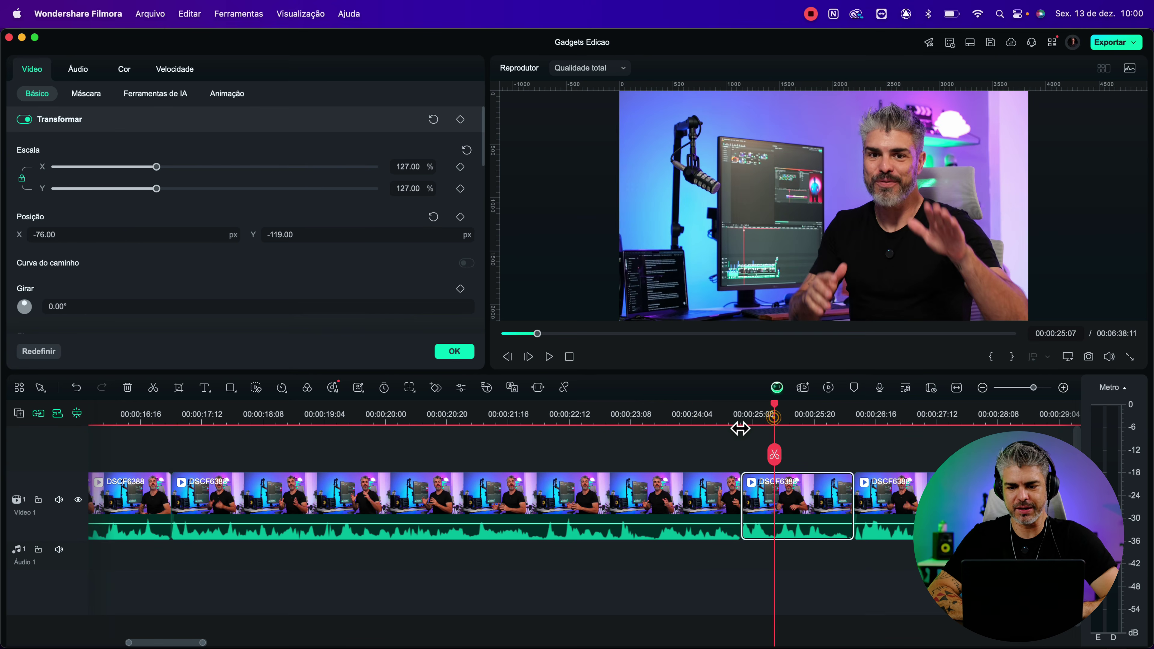
pyautogui.click(696, 430)
pyautogui.click(788, 424)
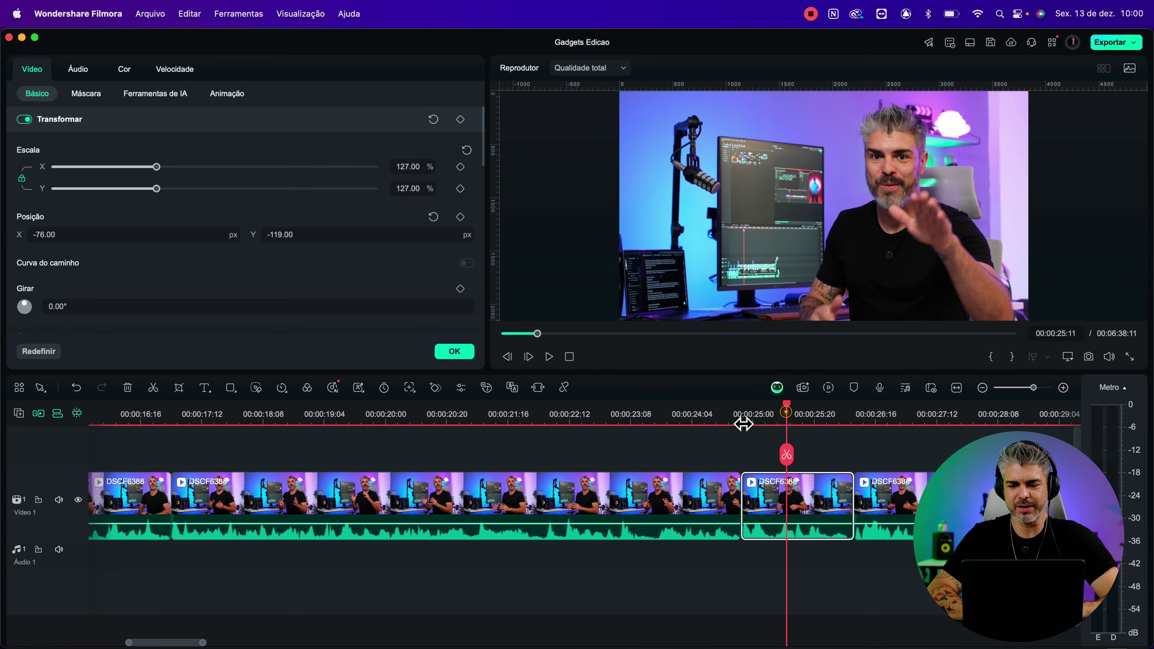
pyautogui.click(682, 428)
pyautogui.click(704, 426)
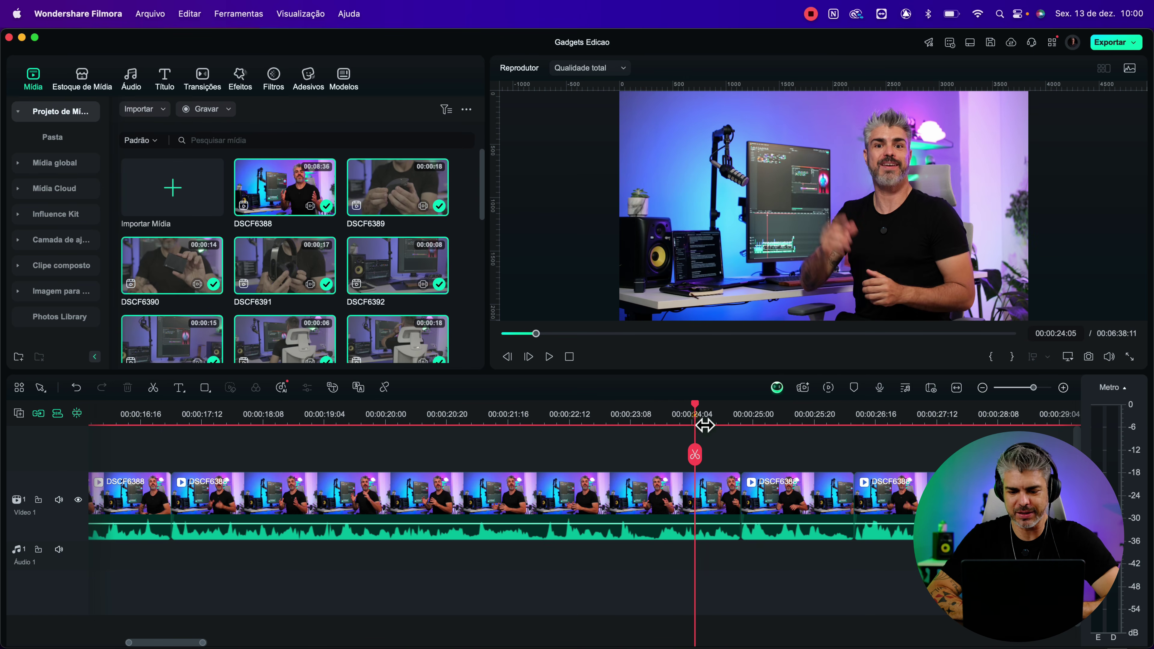
pyautogui.click(676, 416)
pyautogui.press('space')
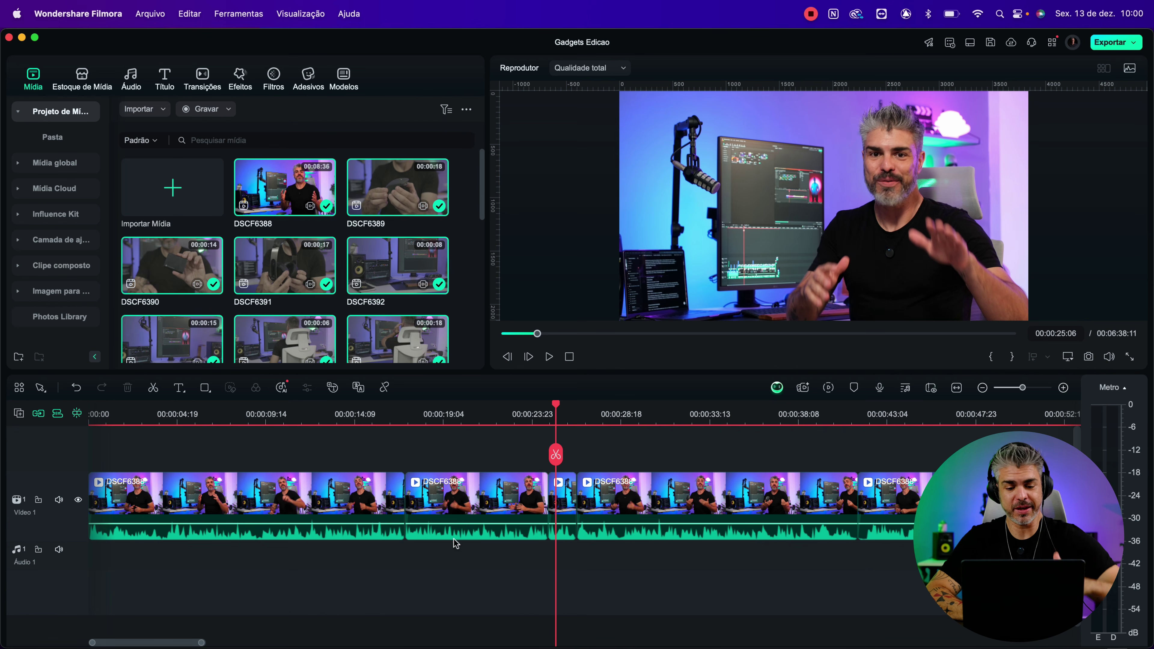
# - Copy the effects and filters of the short third DSCF6388 segment
pyautogui.click(557, 511)
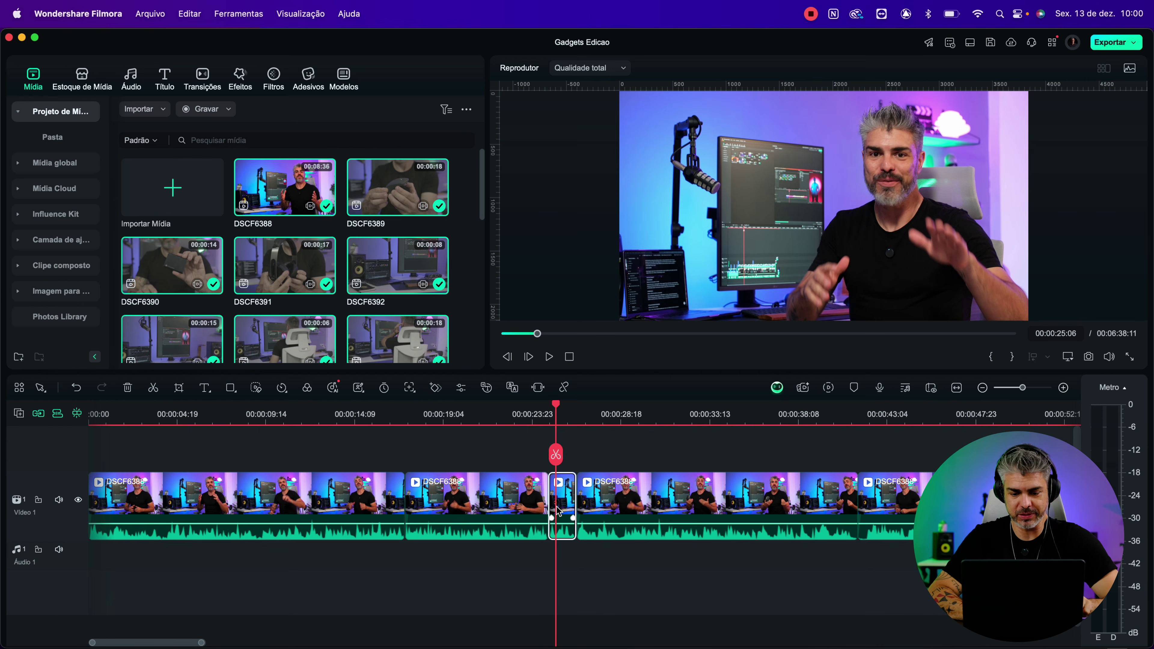
pyautogui.rightClick(558, 511)
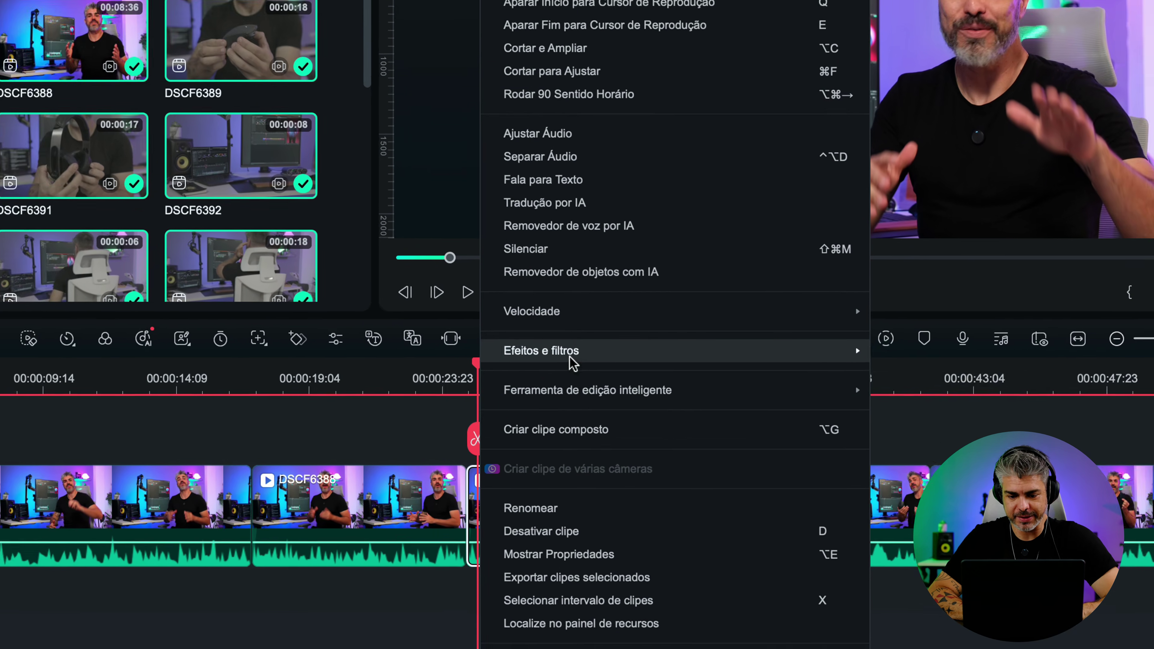
pyautogui.moveTo(577, 397)
pyautogui.click(951, 337)
# - Paste the copied effects onto the fifth DSCF6388 segment, starting near 00:00:42, and play across its start to check the framing
pyautogui.hscroll(3, 779, 484)
pyautogui.hscroll(9, 779, 485)
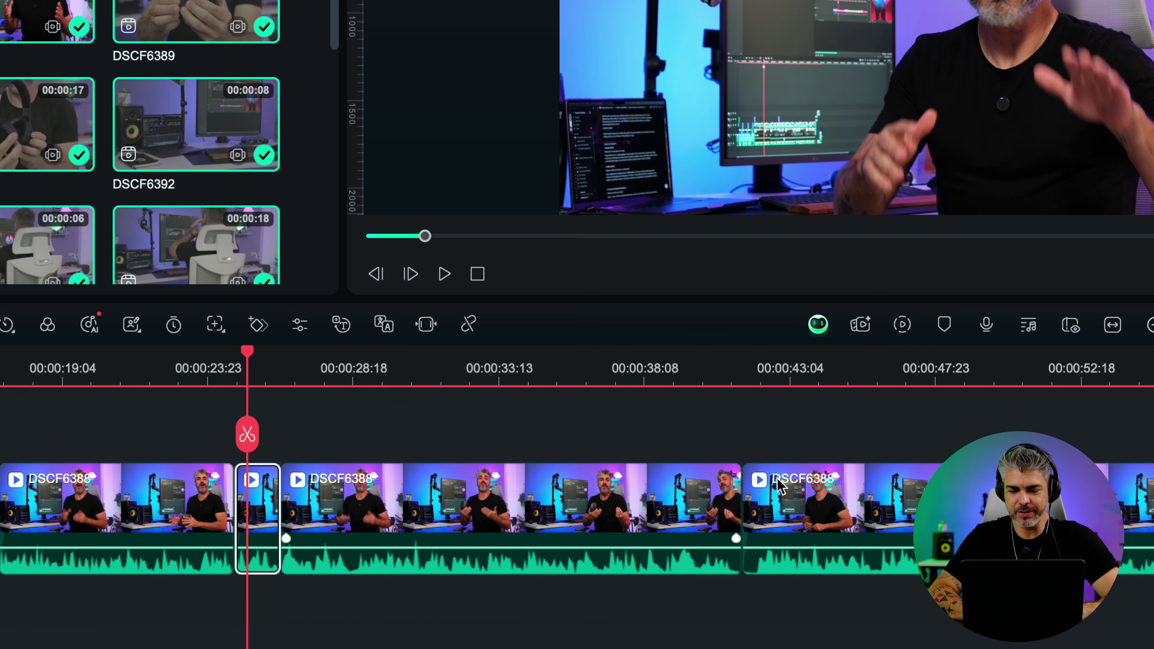
pyautogui.click(805, 403)
pyautogui.click(854, 470)
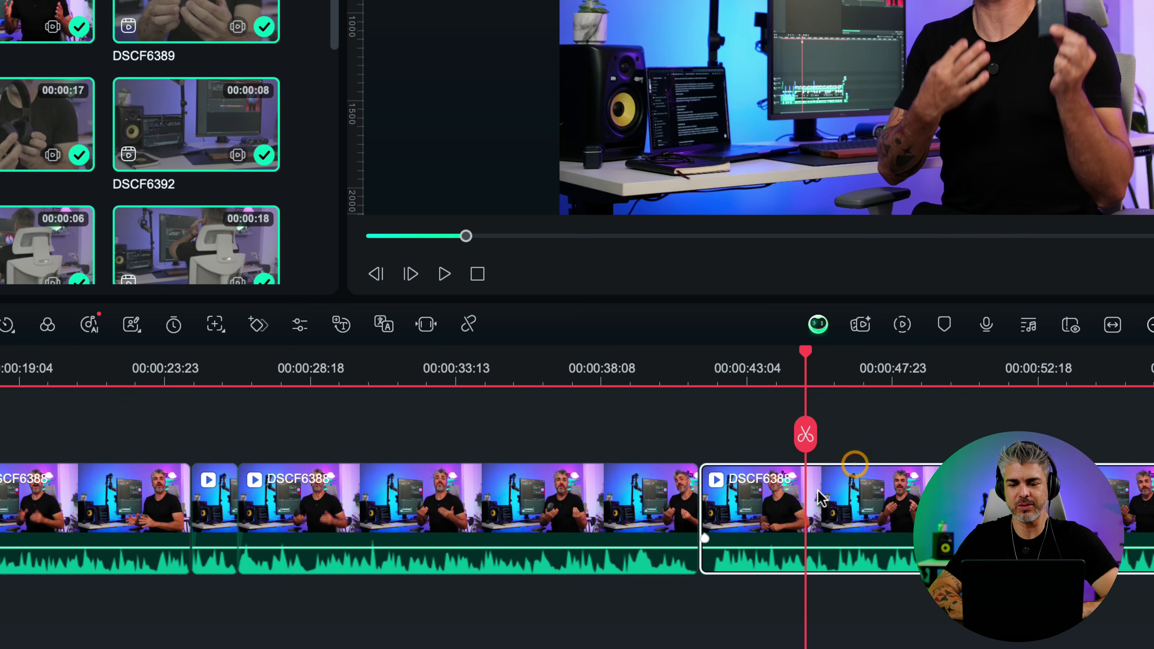
pyautogui.rightClick(837, 501)
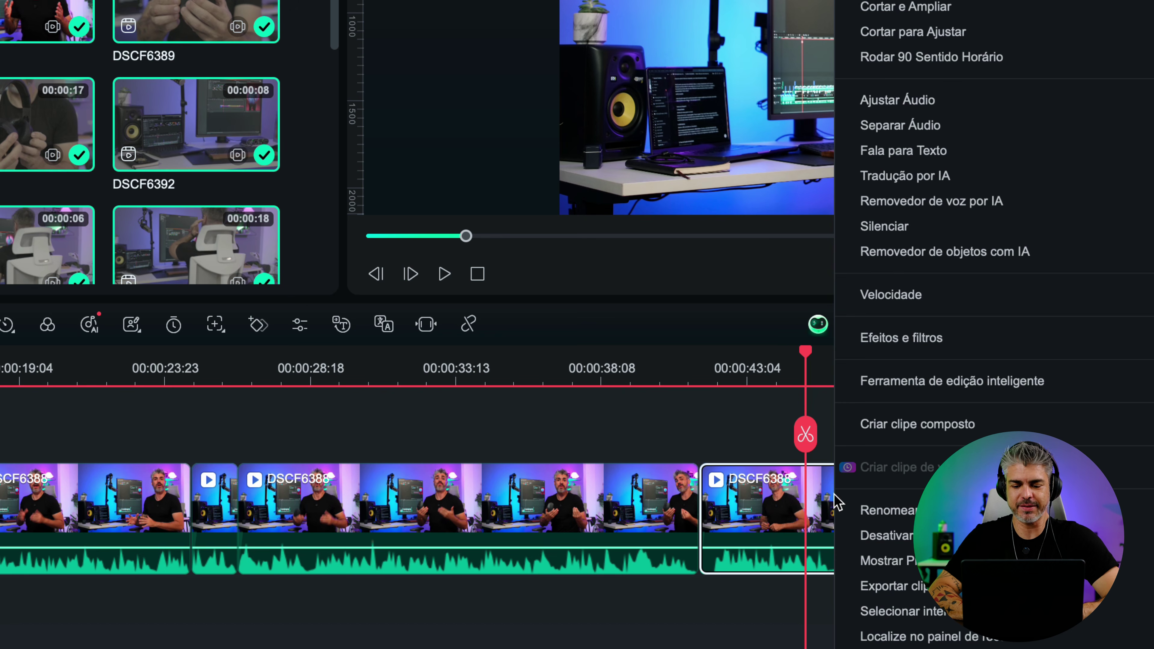
pyautogui.moveTo(907, 355)
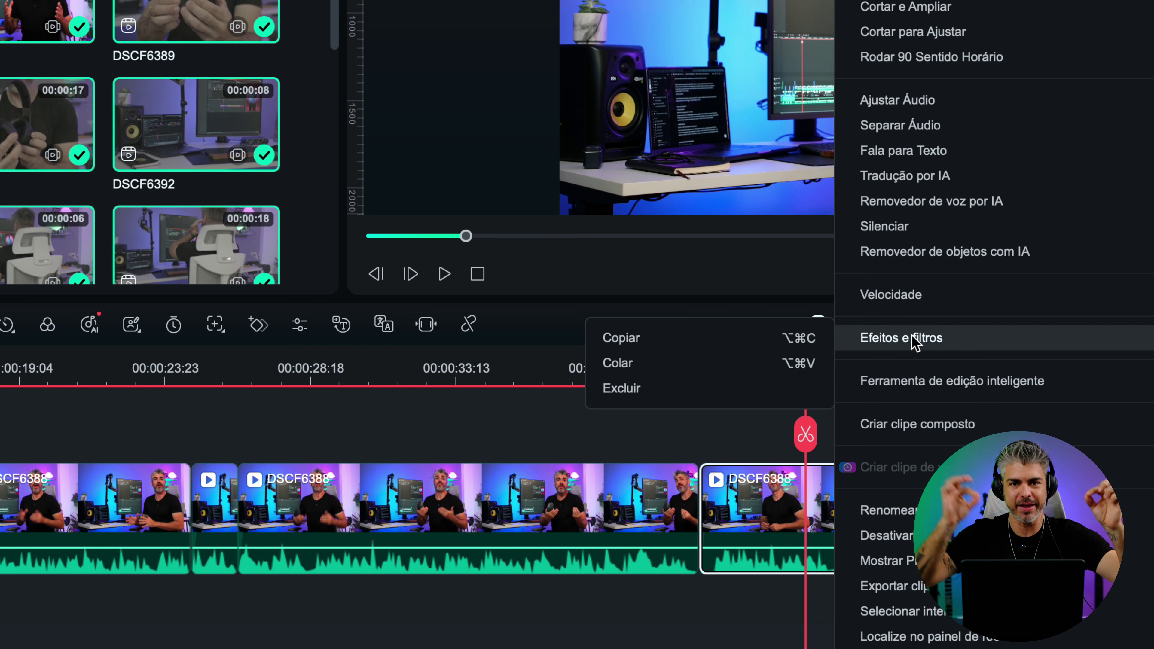
pyautogui.click(792, 532)
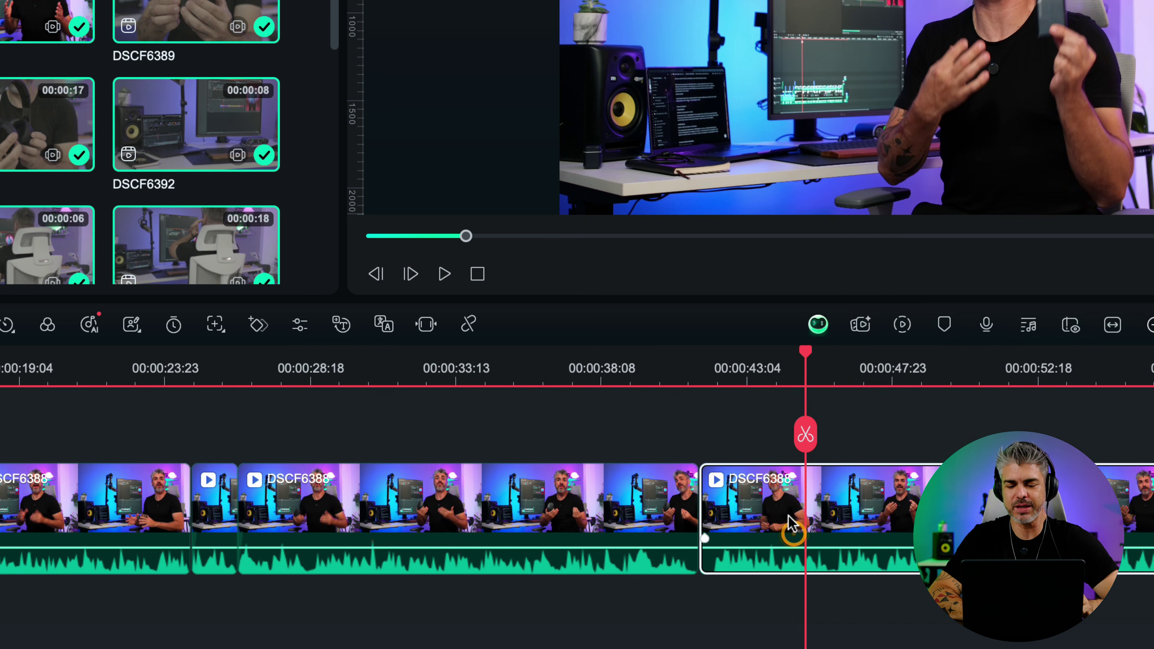
pyautogui.rightClick(790, 522)
pyautogui.moveTo(893, 342)
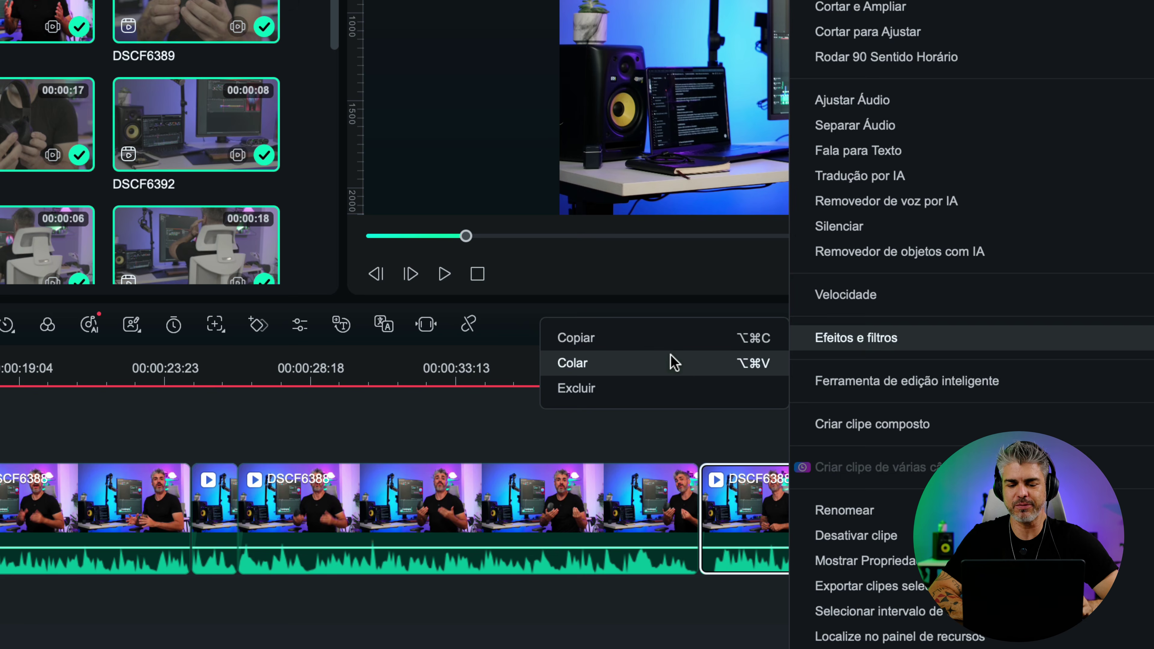
pyautogui.click(663, 366)
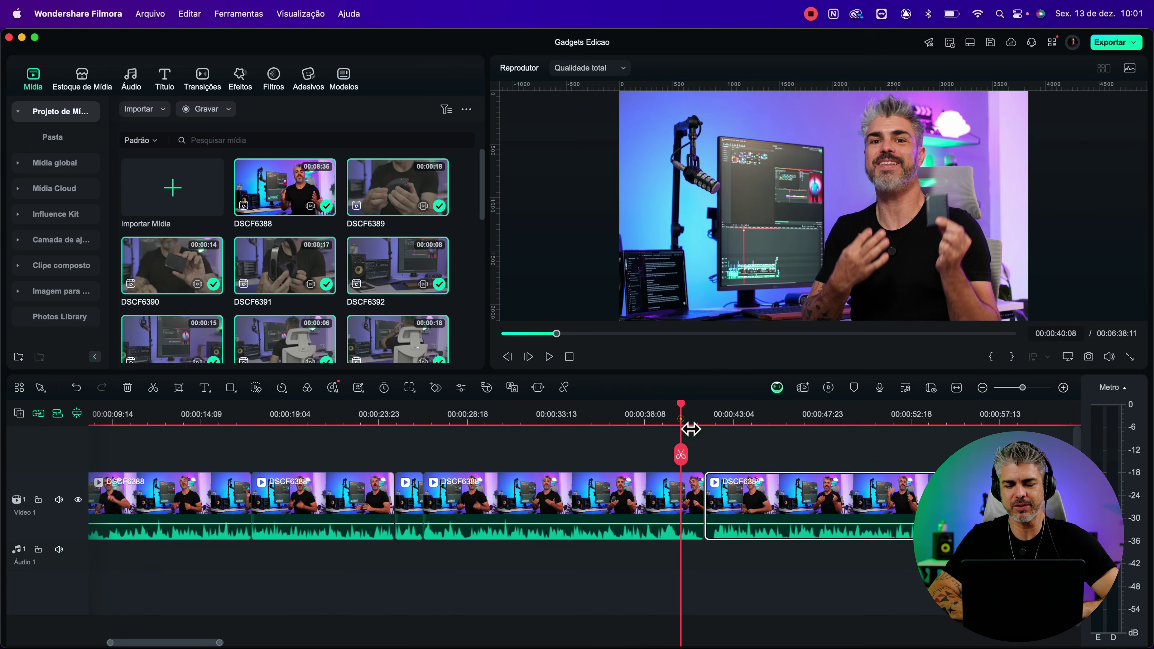
pyautogui.press('space')
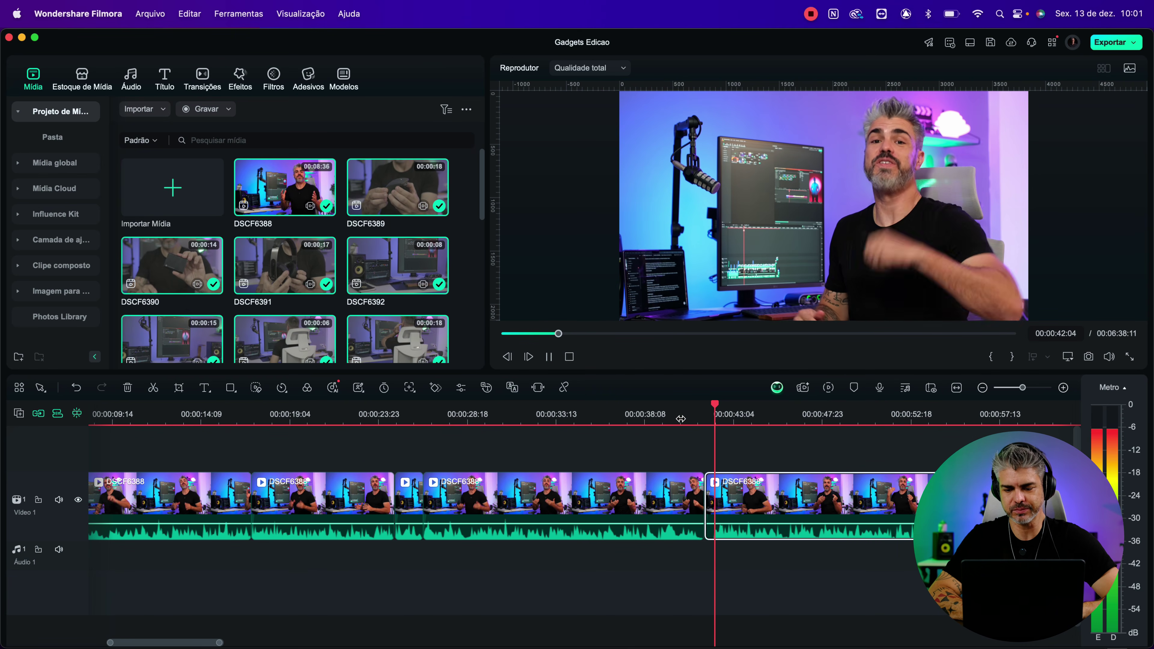
pyautogui.press('space')
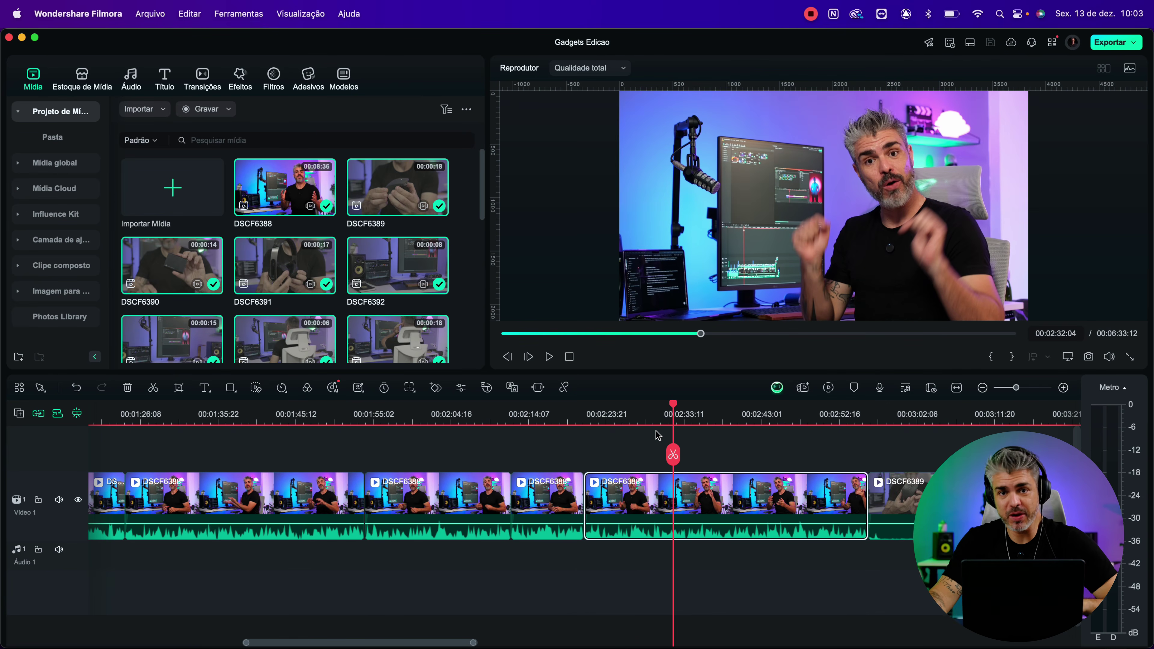
# - Shift all the B-roll clips from DSCF6389 onward about 31 seconds later, leaving a gap after the last DSCF6388 segment
pyautogui.hotkey('shift', 'z')
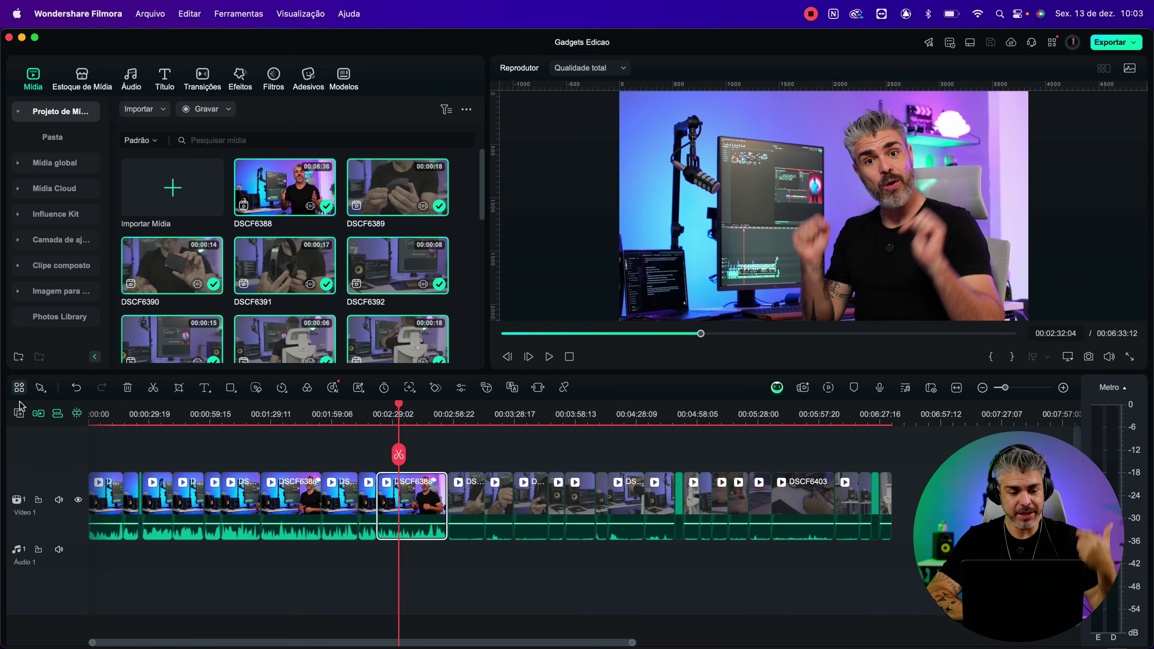
pyautogui.moveTo(918, 553); pyautogui.dragTo(532, 504)
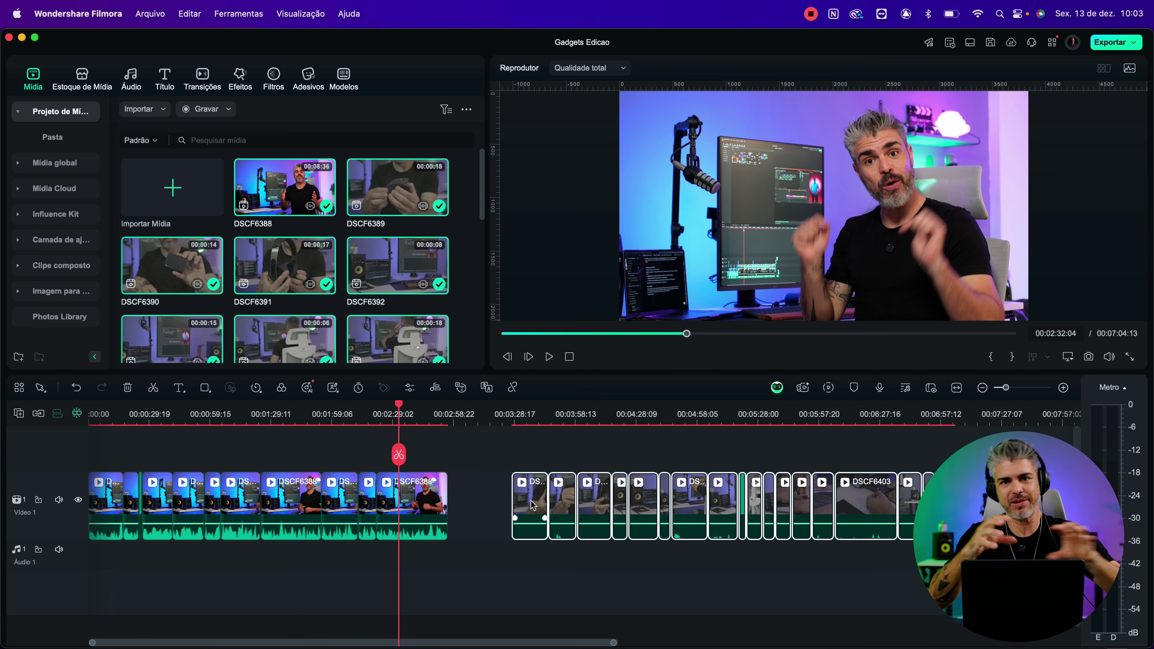
# - Mute video track 1 and preview the footage of the DSCF6389 and DSCF6390 clips
pyautogui.click(527, 425)
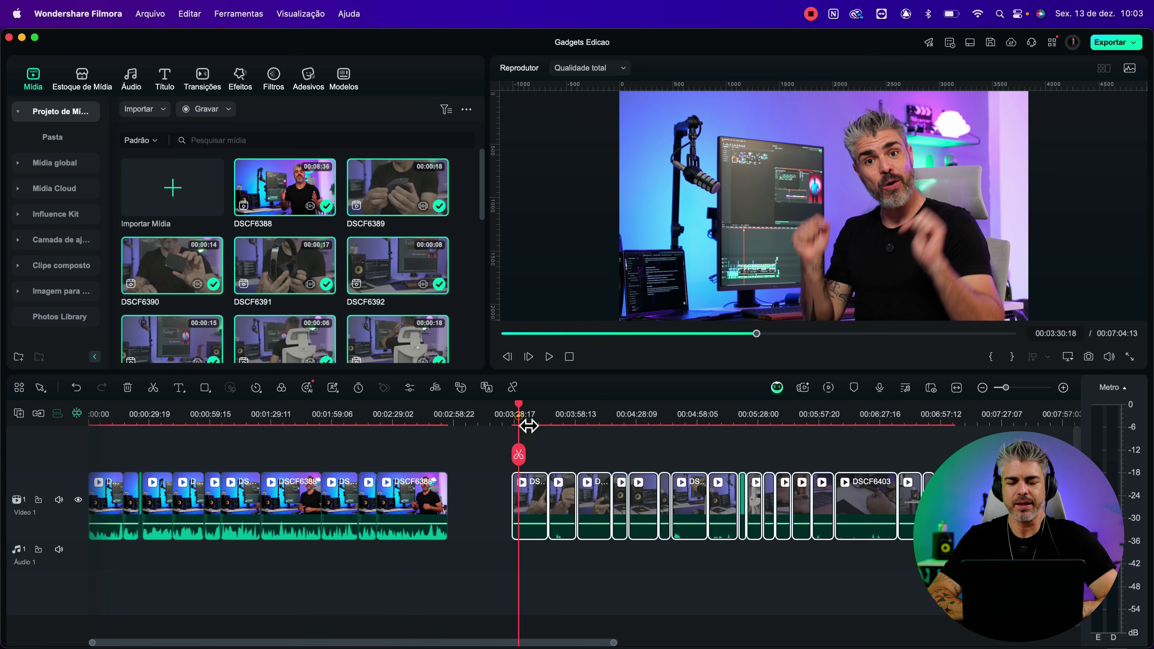
pyautogui.press('super+equal')
pyautogui.hscroll(3, 627, 468)
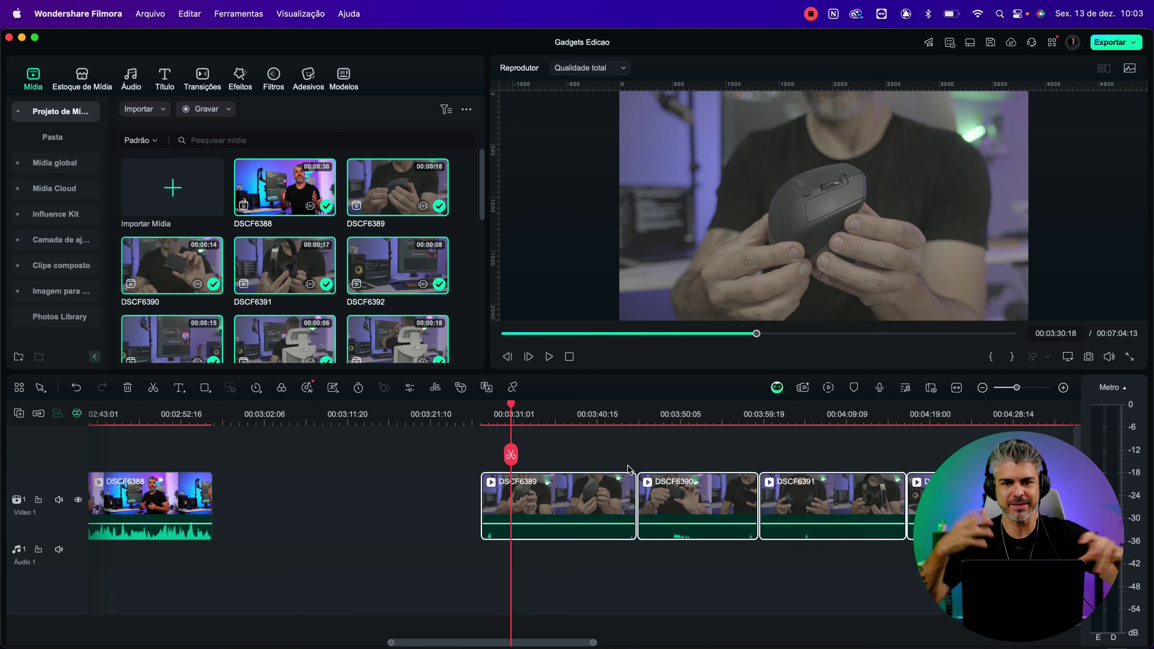
pyautogui.click(58, 501)
pyautogui.press('space')
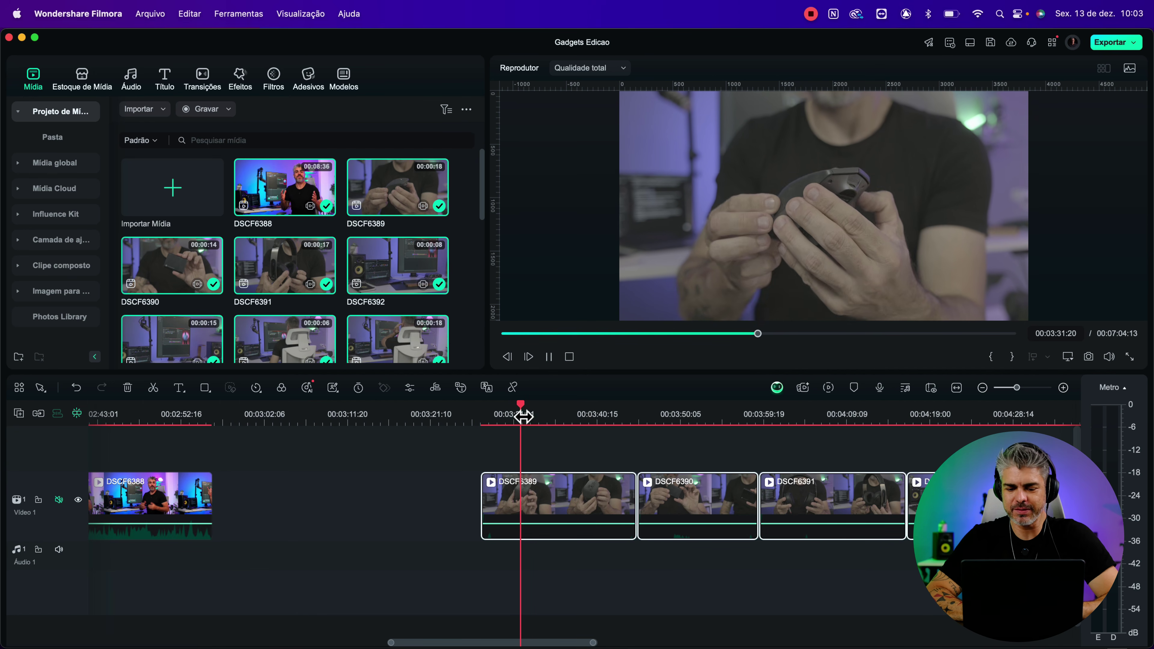
pyautogui.press('space')
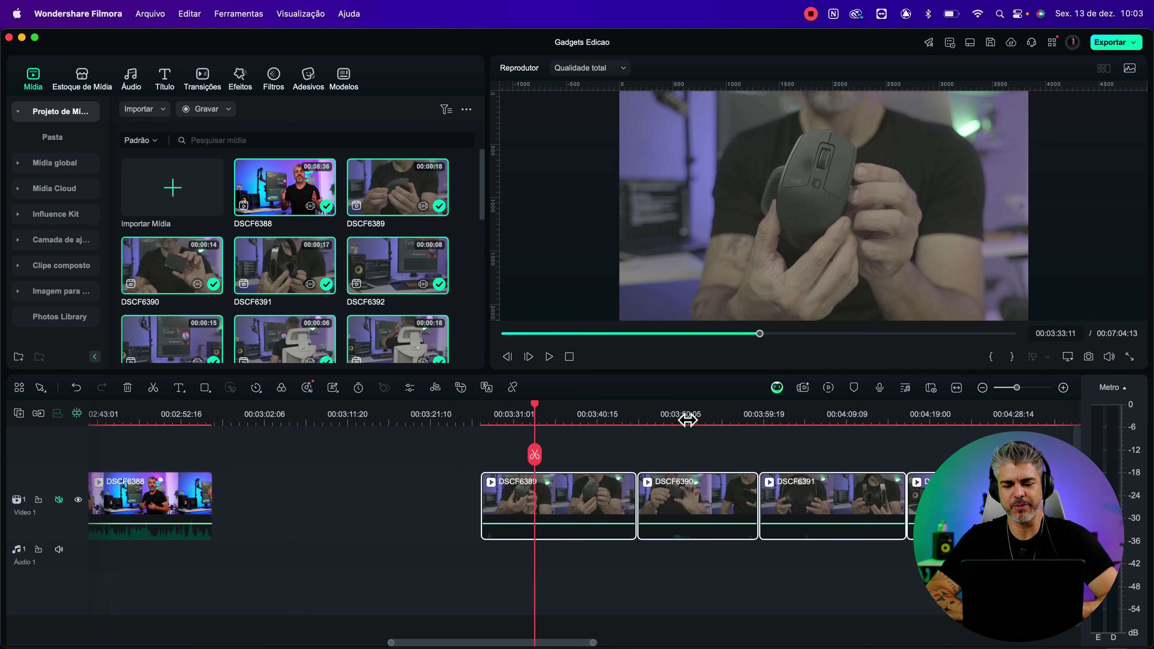
pyautogui.click(691, 427)
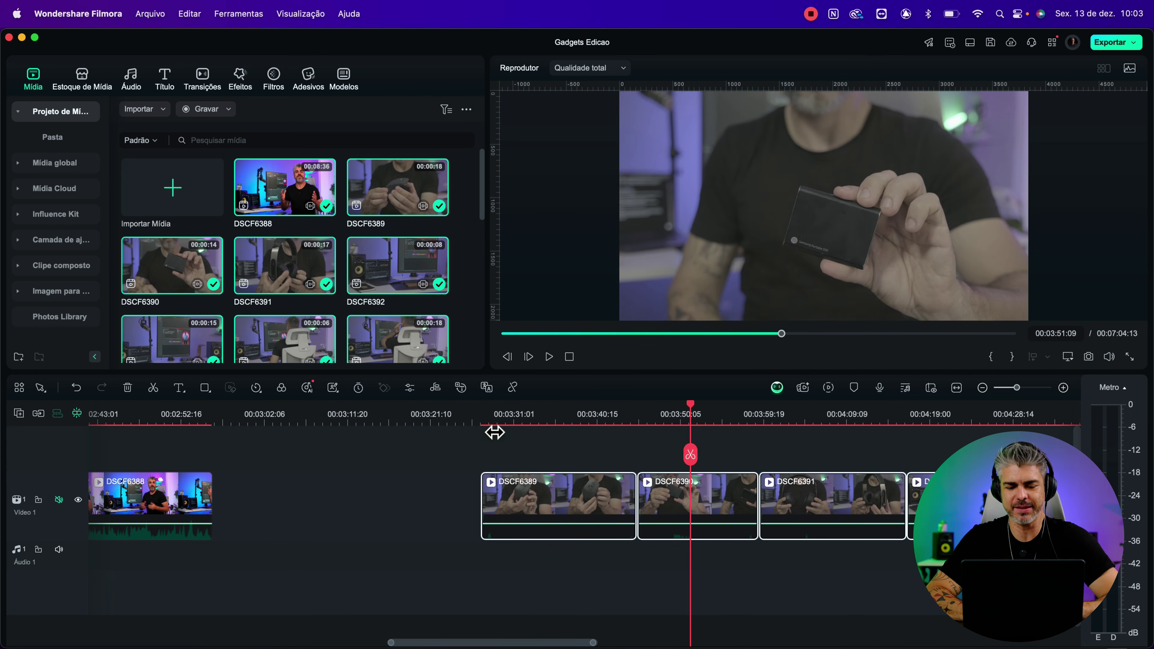
# - Trim DSCF6389 to run from 00:03:30:12 to 00:03:36:13 and close the gap before DSCF6390
pyautogui.click(511, 424)
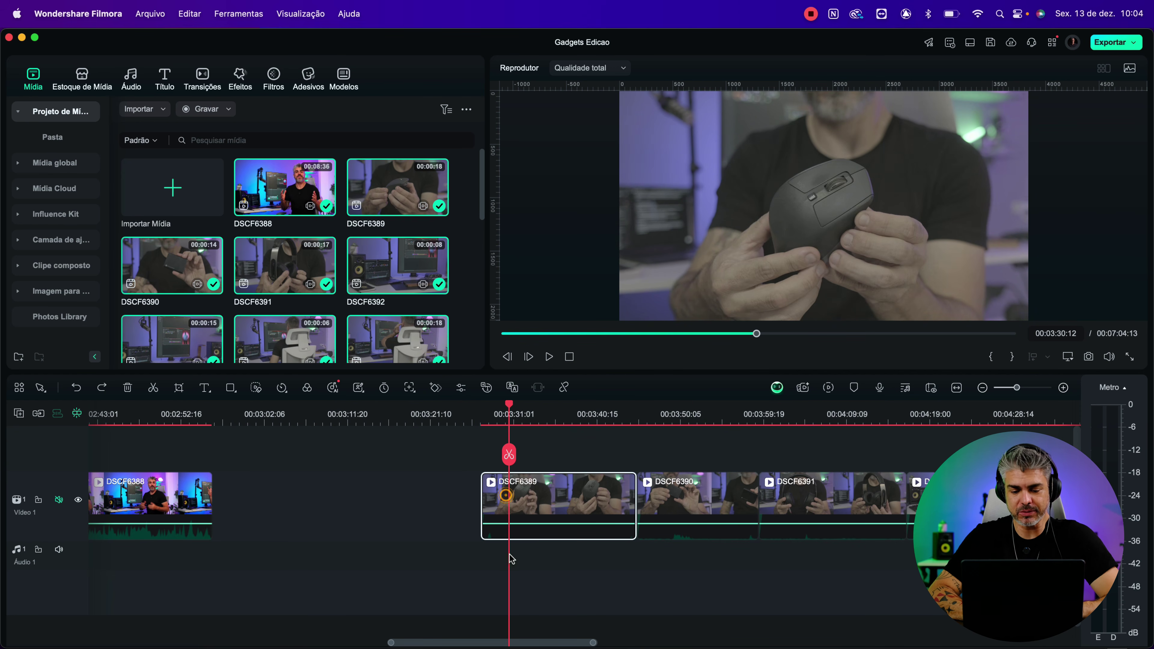
pyautogui.moveTo(494, 511); pyautogui.dragTo(510, 505)
pyautogui.press('space')
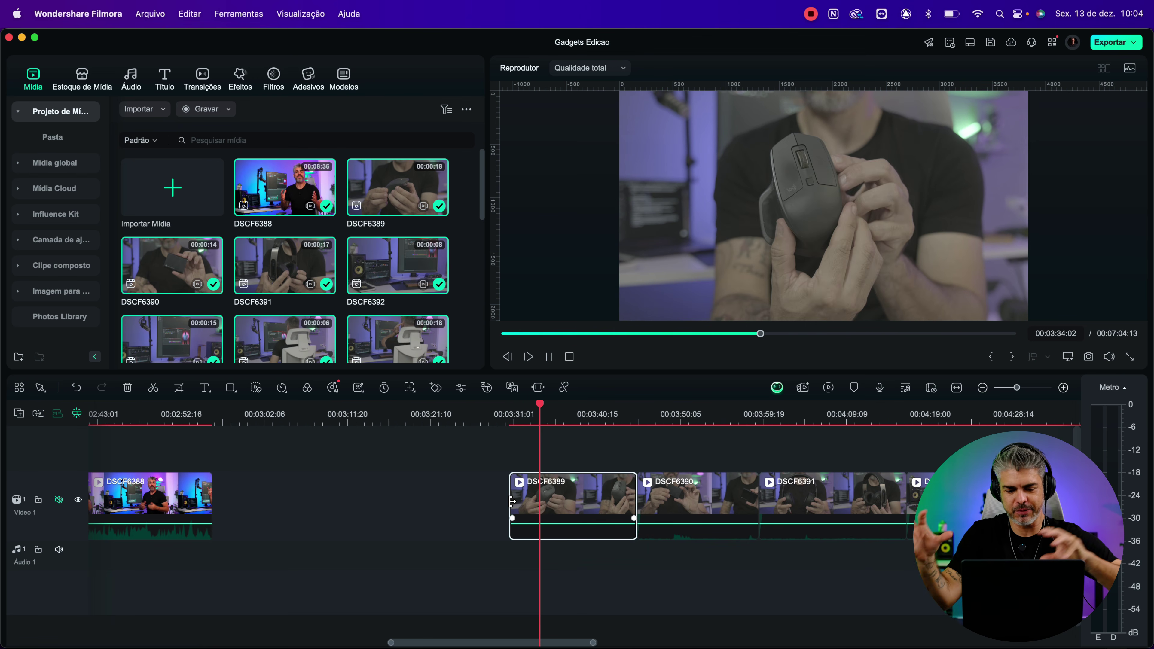
pyautogui.press('space')
pyautogui.moveTo(636, 498); pyautogui.dragTo(563, 499)
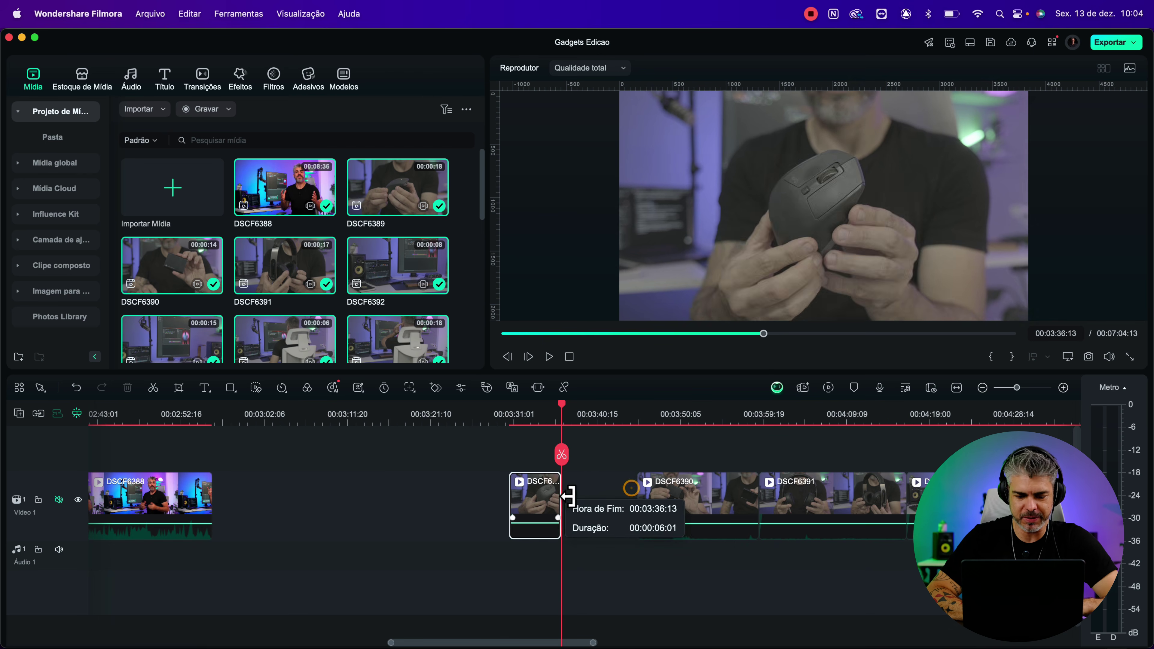
pyautogui.click(603, 497)
pyautogui.press('Delete')
# - Split DSCF6390 at 00:03:43:03, delete its first part and close the resulting gap
pyautogui.press('space')
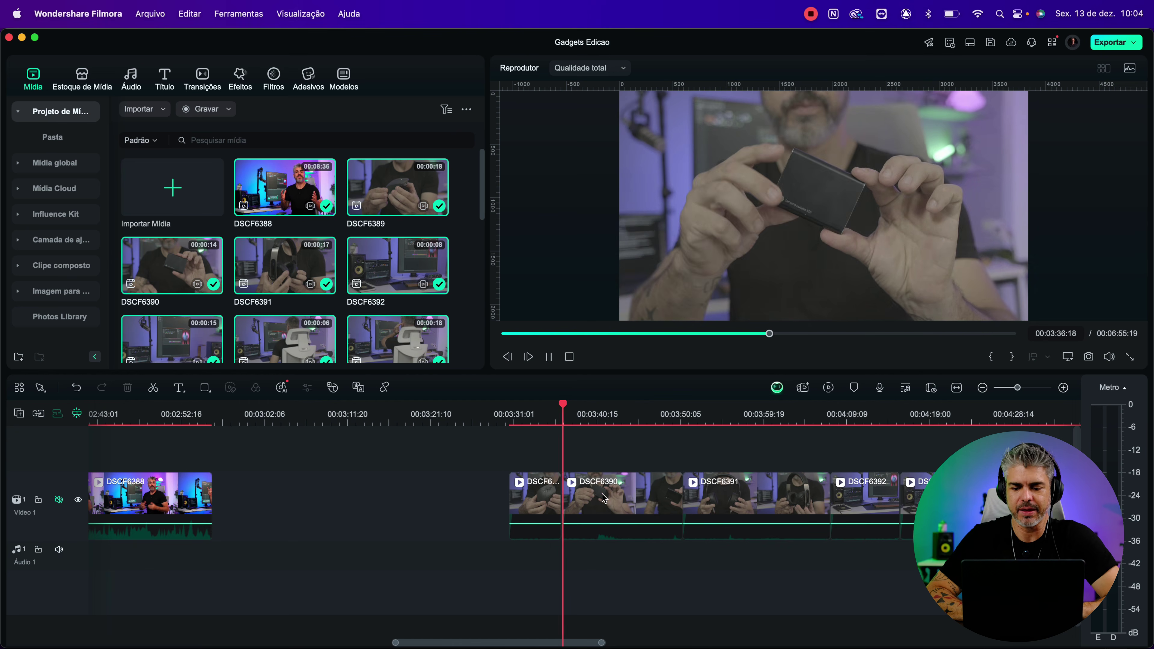
pyautogui.click(607, 418)
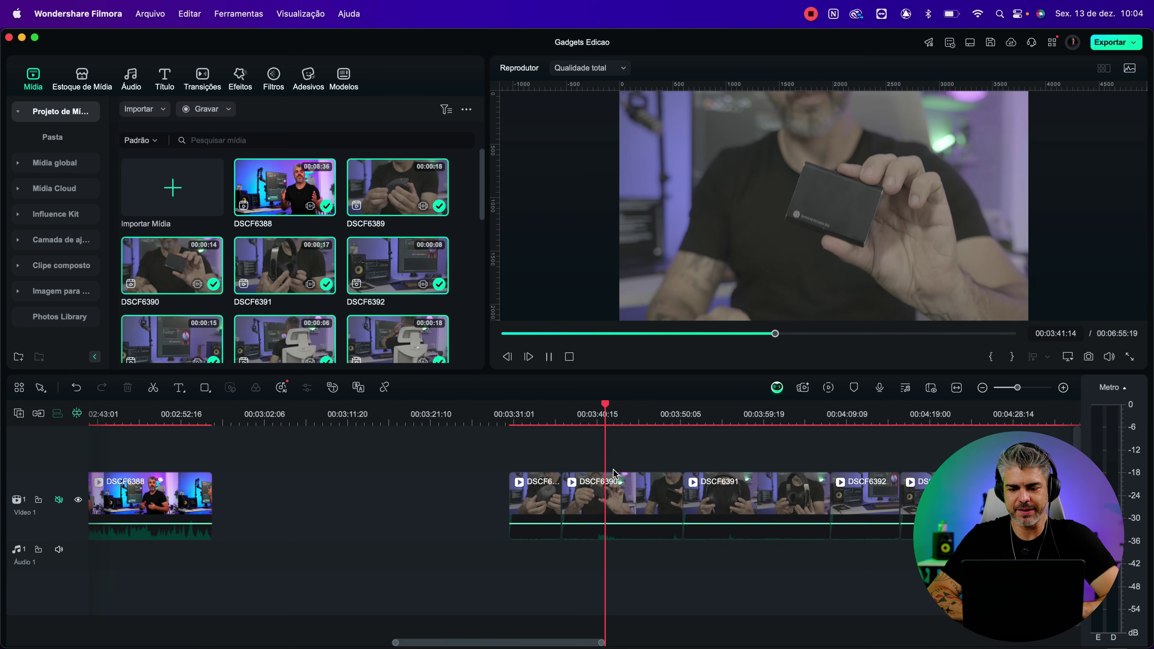
pyautogui.click(604, 501)
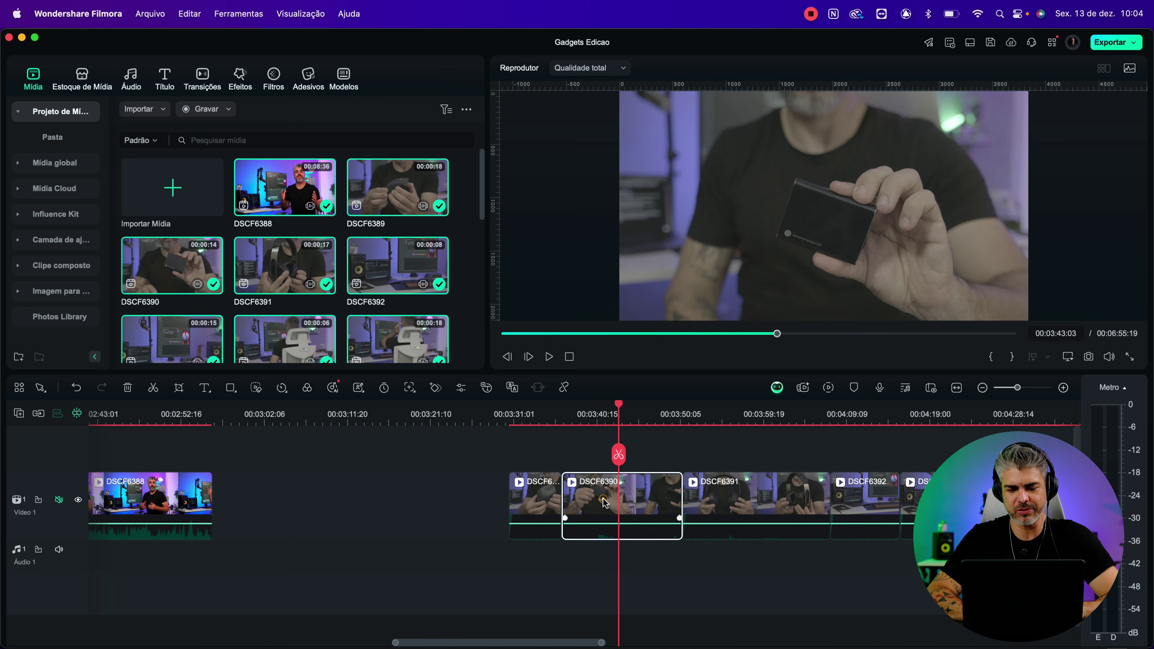
pyautogui.click(629, 453)
pyautogui.click(595, 503)
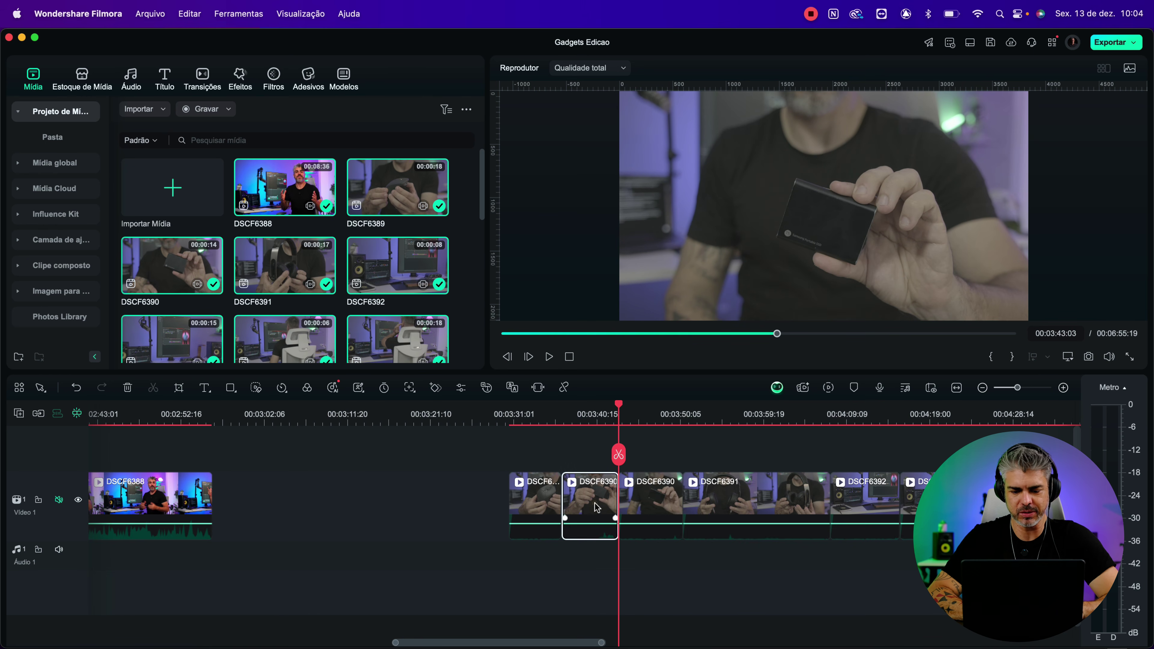
pyautogui.press('Delete')
pyautogui.click(595, 504)
pyautogui.press('Delete')
# - Play the remaining DSCF6390 part, trim its end to 00:03:40:18 and close the gap before DSCF6391
pyautogui.press('space')
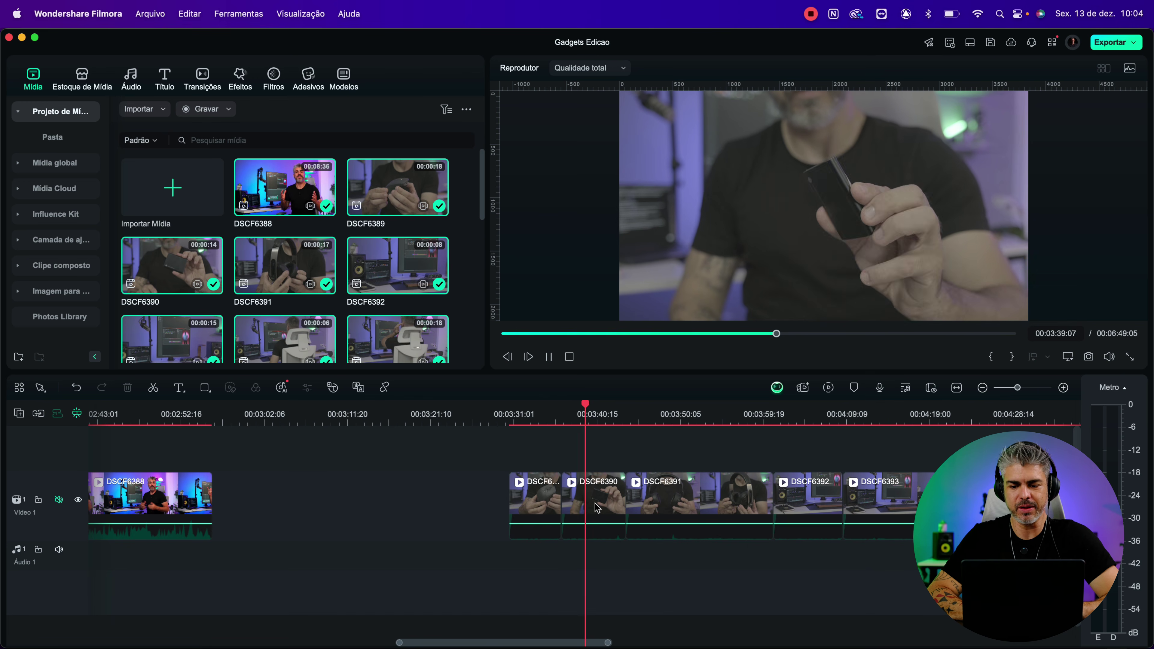
pyautogui.click(595, 500)
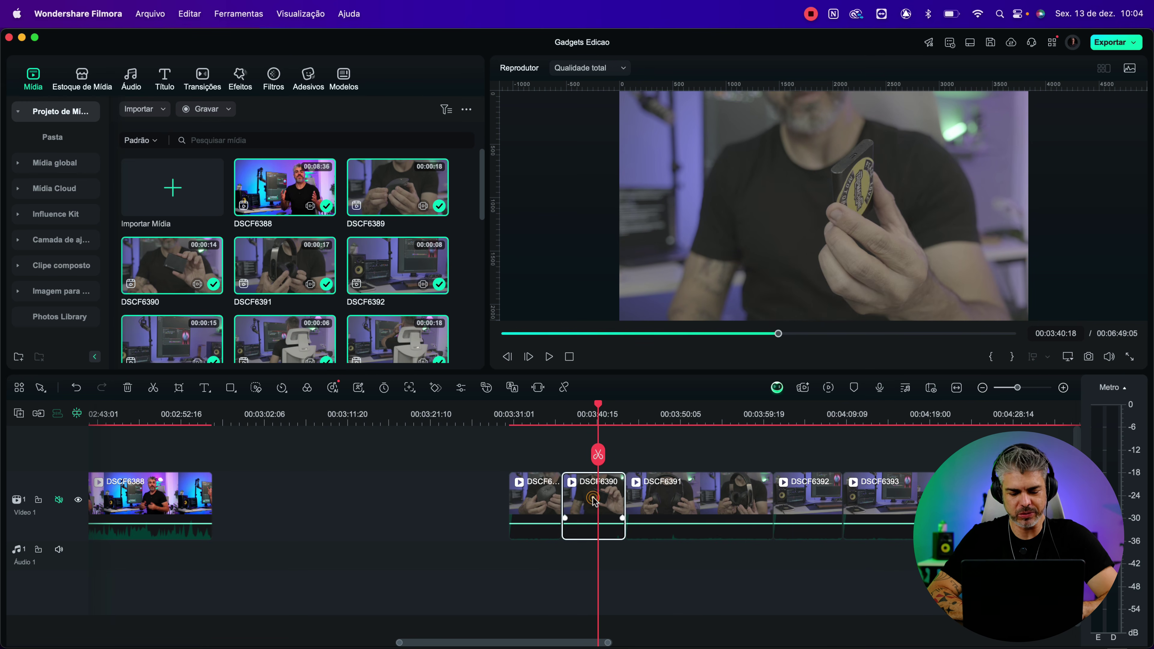
pyautogui.moveTo(631, 507); pyautogui.dragTo(609, 505)
pyautogui.click(616, 501)
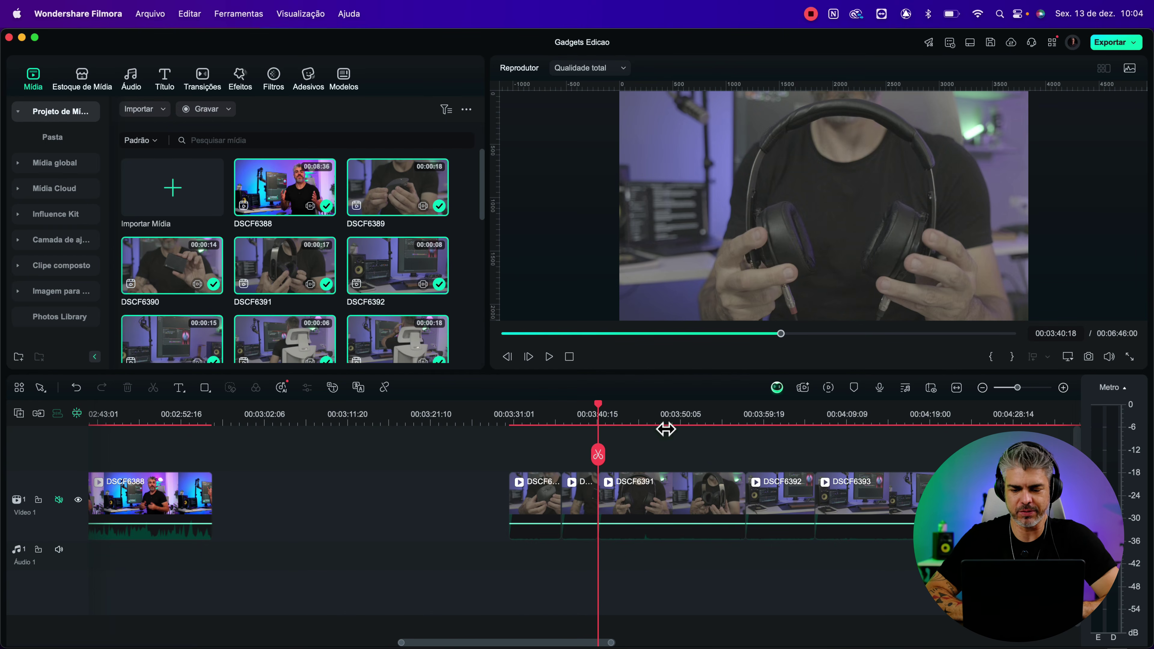
# - Play through the headphone clip DSCF6391 to find its best opening and trim its start to 00:03:44:16
pyautogui.click(632, 422)
pyautogui.press('space')
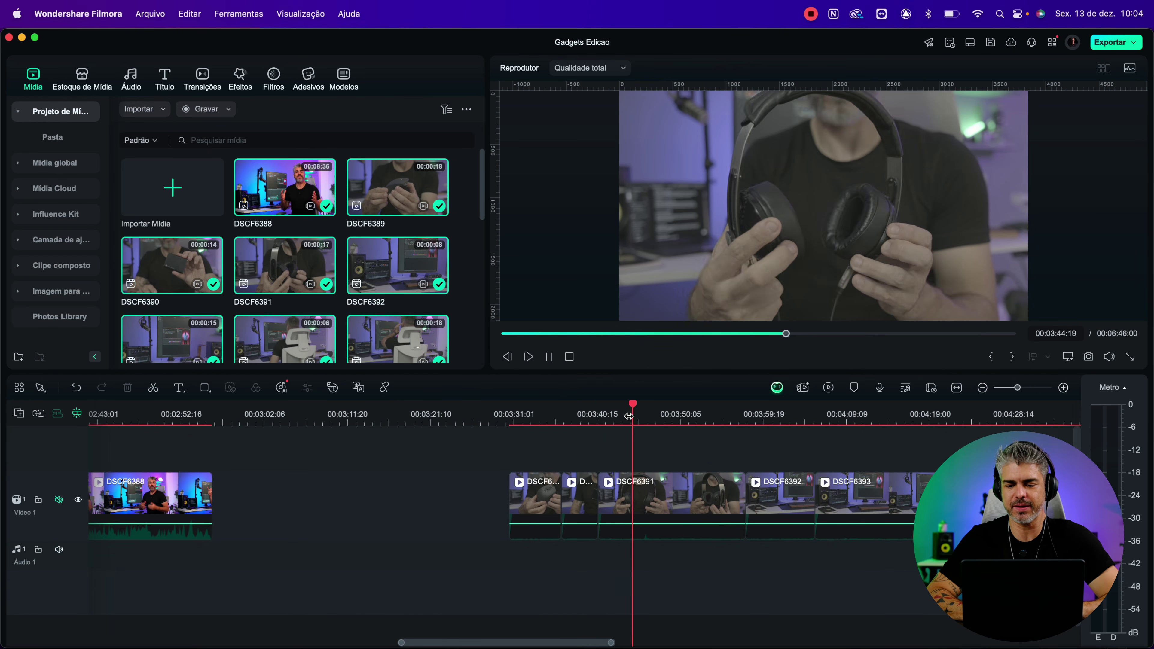
pyautogui.press('space')
pyautogui.click(667, 488)
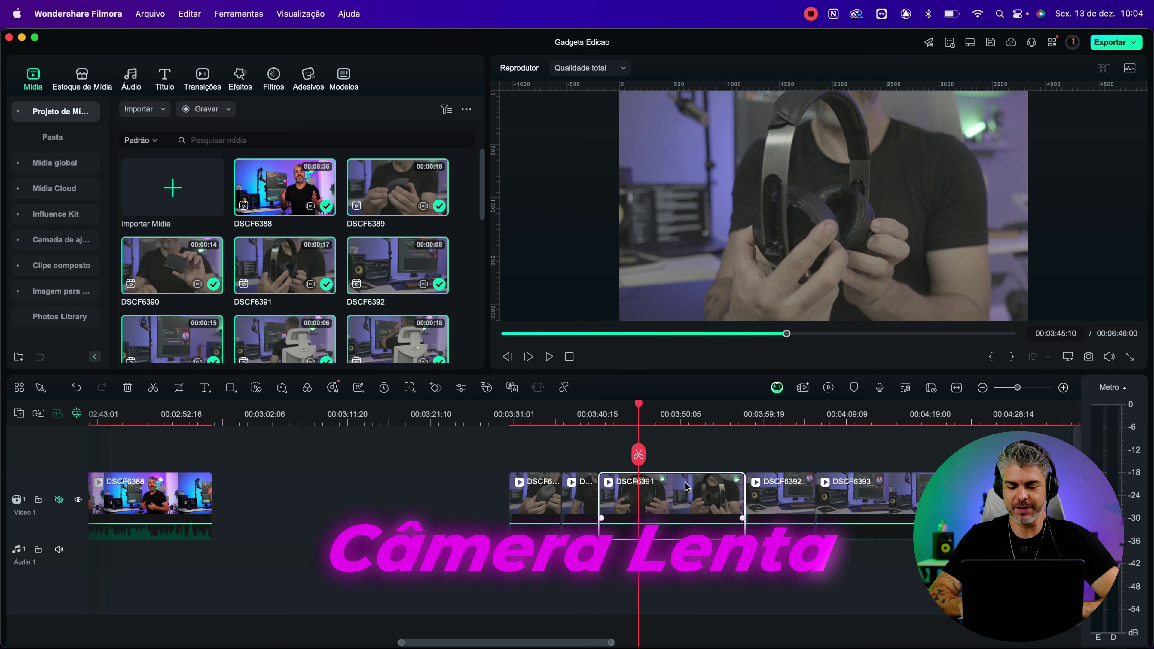
pyautogui.press('super+equal')
pyautogui.press('super+equal')
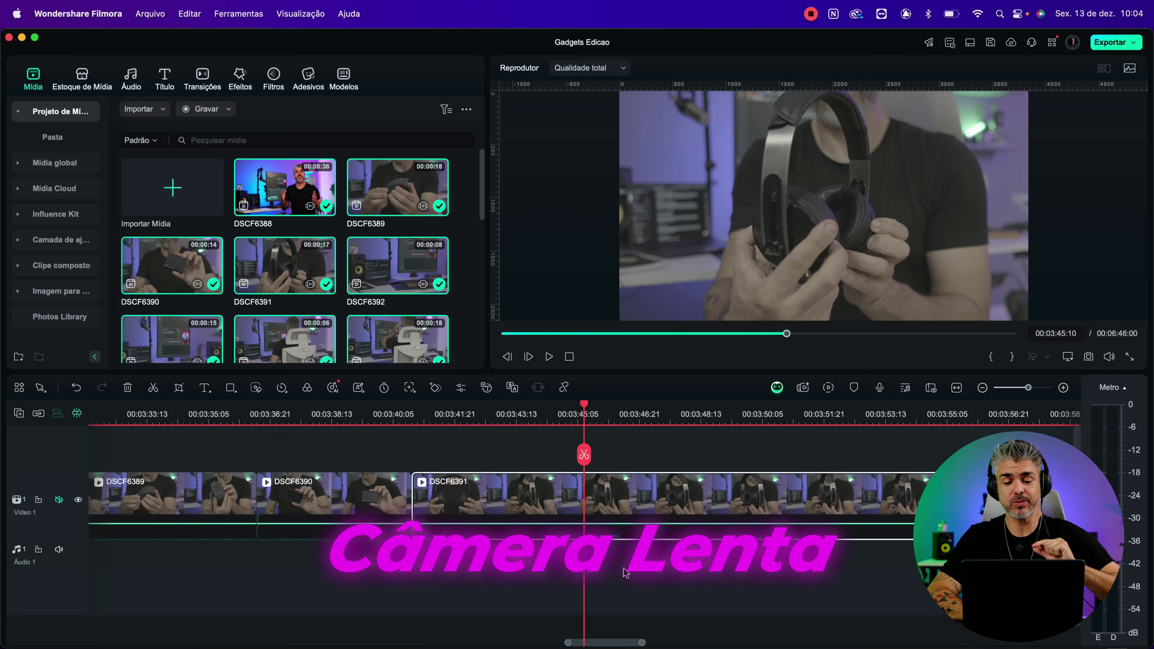
pyautogui.hscroll(5, 626, 574)
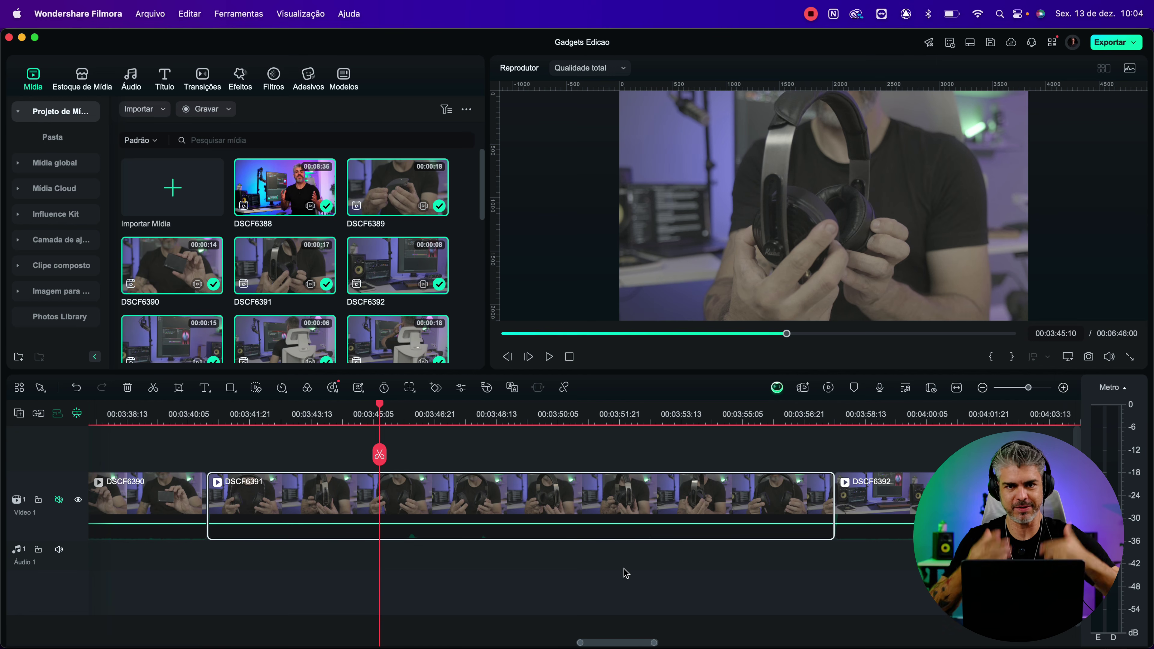
pyautogui.click(386, 415)
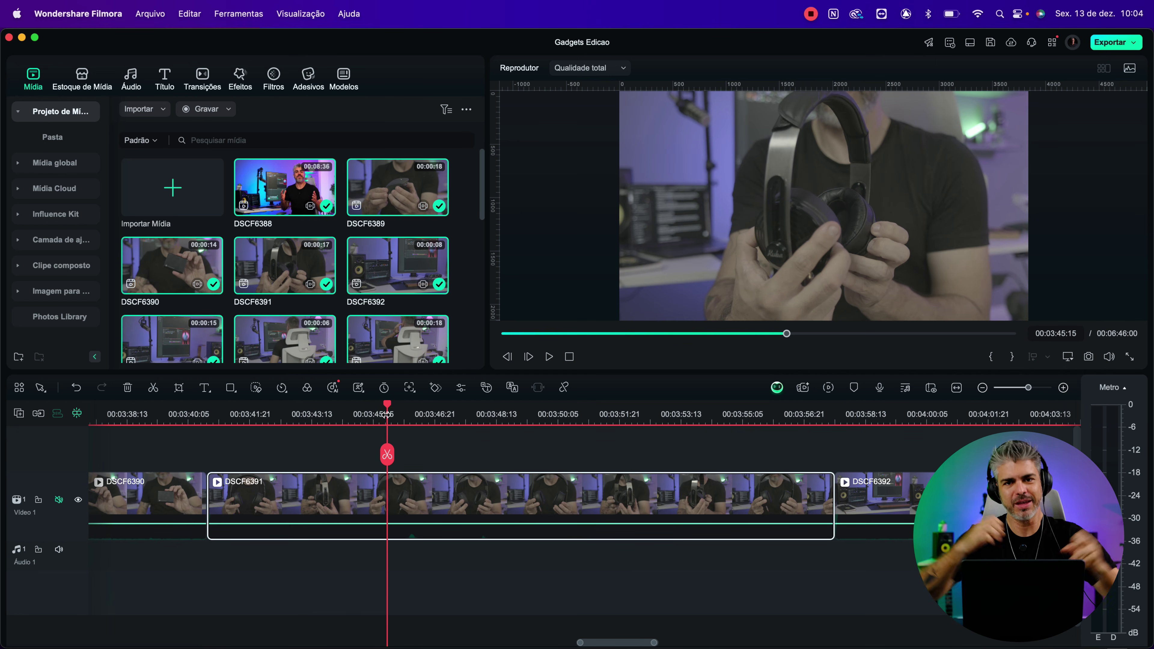
pyautogui.press('space')
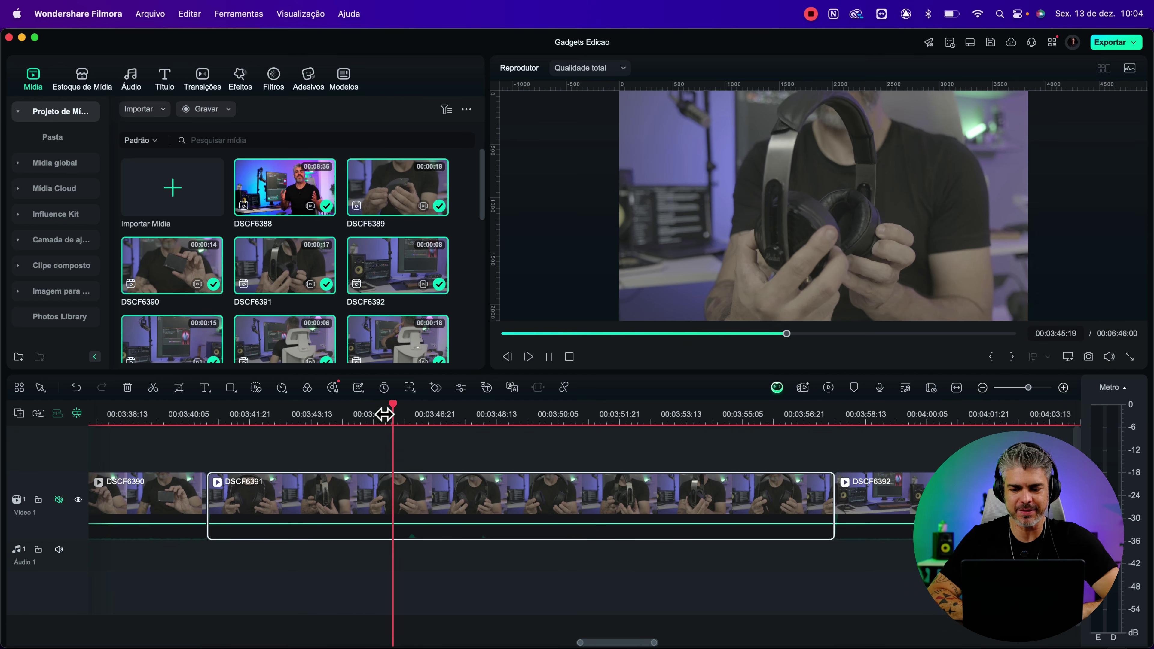
pyautogui.click(336, 414)
pyautogui.press('space')
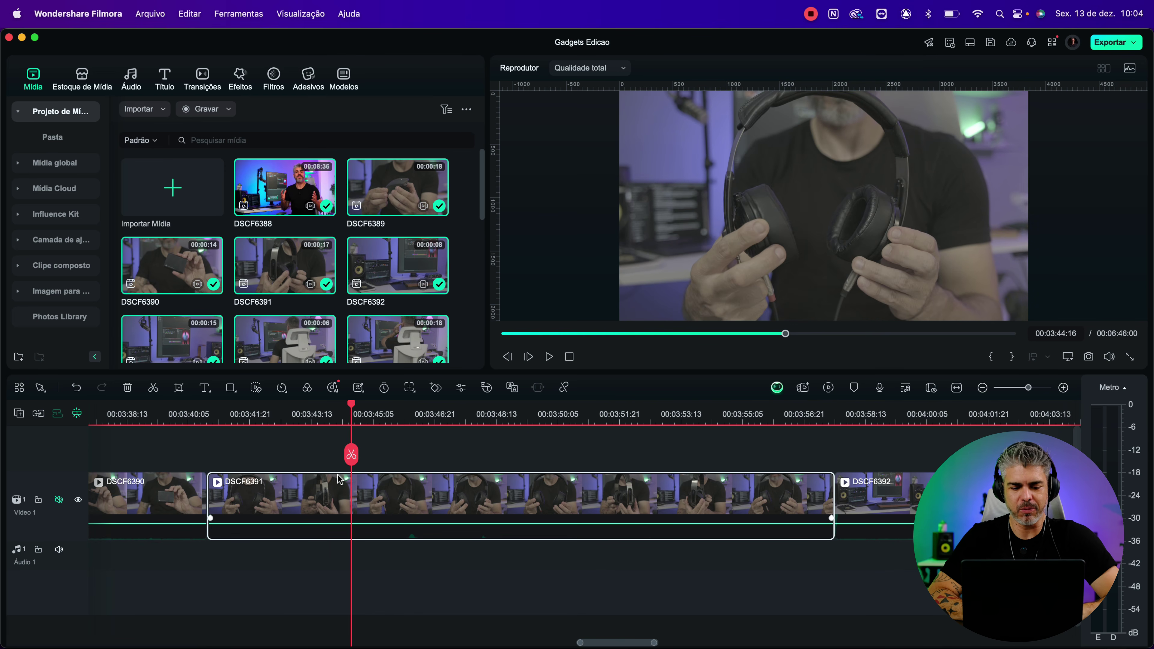
pyautogui.moveTo(211, 494); pyautogui.dragTo(352, 495)
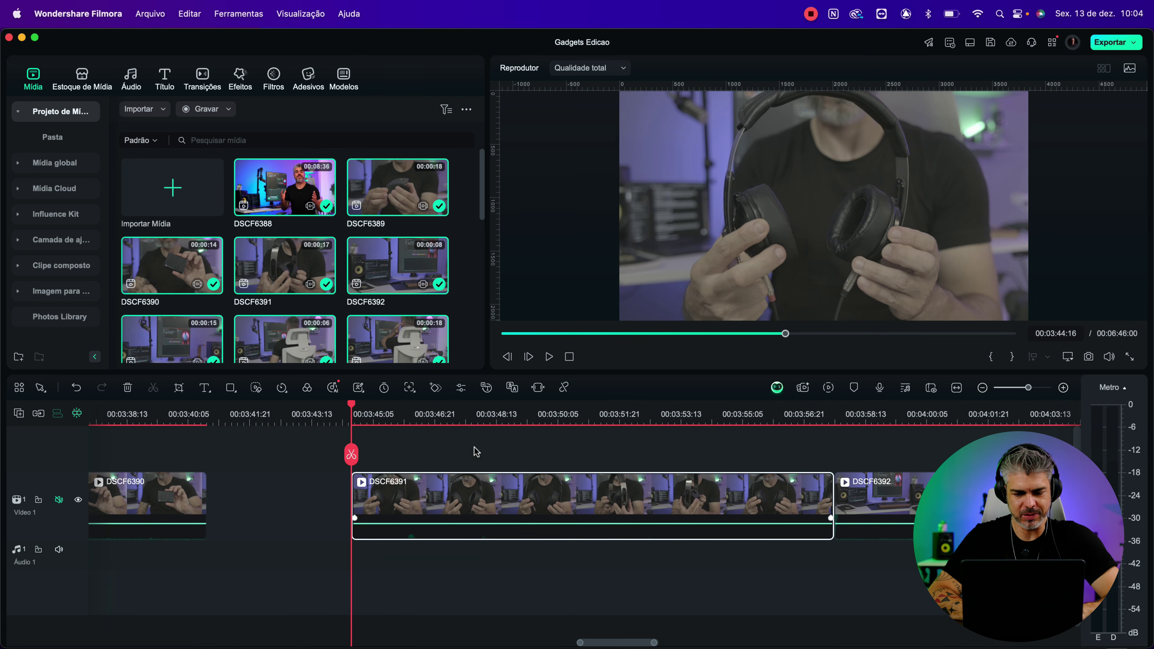
# - Trim the end of DSCF6391 to leave 00:00:08:11 and move the clip back against the end of DSCF6390
pyautogui.click(661, 423)
pyautogui.moveTo(833, 500); pyautogui.dragTo(665, 491)
pyautogui.moveTo(574, 498); pyautogui.dragTo(439, 501)
# - Set the uniform speed of the trimmed DSCF6391 clip to 0.50 and play it to check the slow motion
pyautogui.click(257, 424)
pyautogui.doubleClick(308, 507)
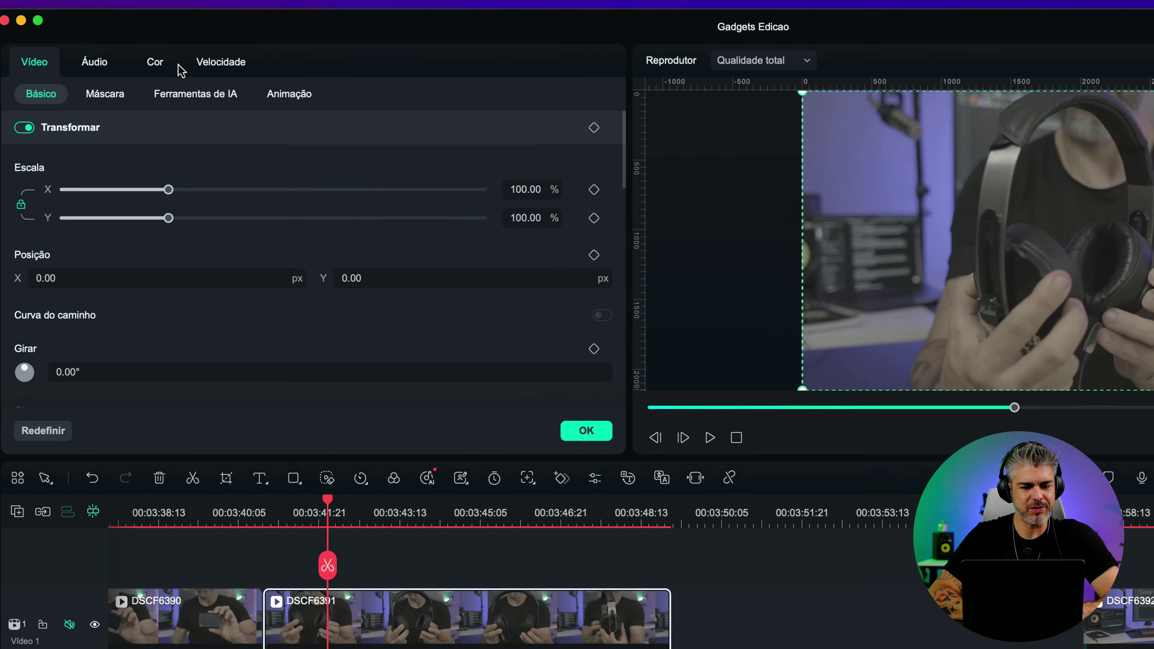
pyautogui.click(172, 68)
pyautogui.moveTo(637, 154); pyautogui.dragTo(616, 159)
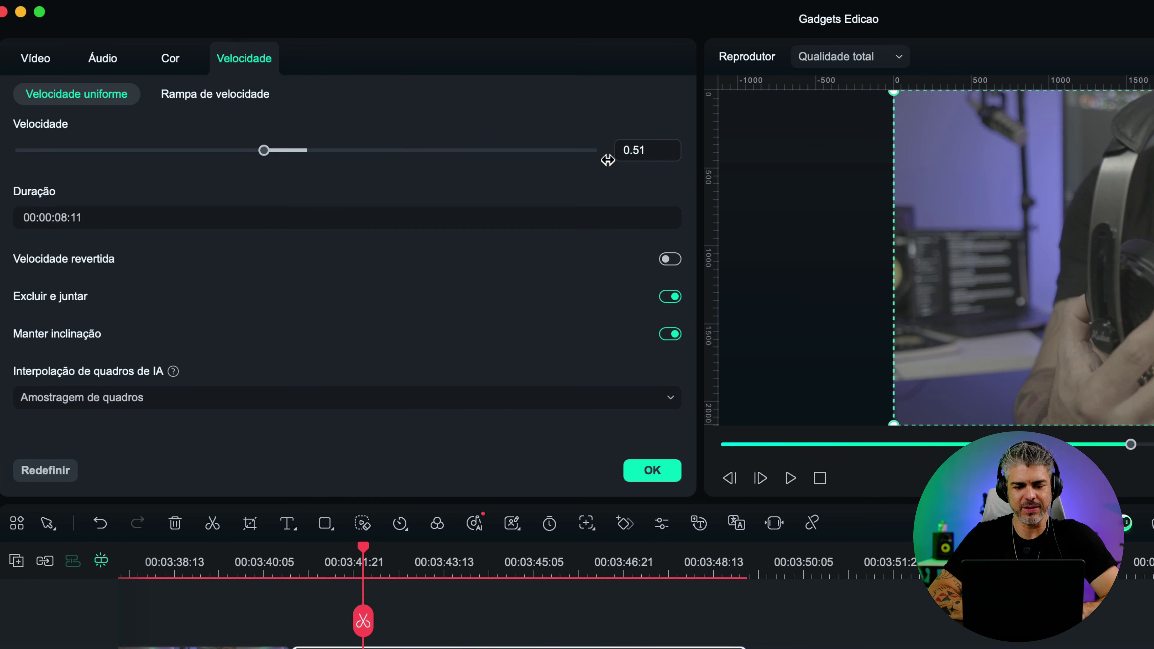
pyautogui.moveTo(607, 160); pyautogui.dragTo(607, 159)
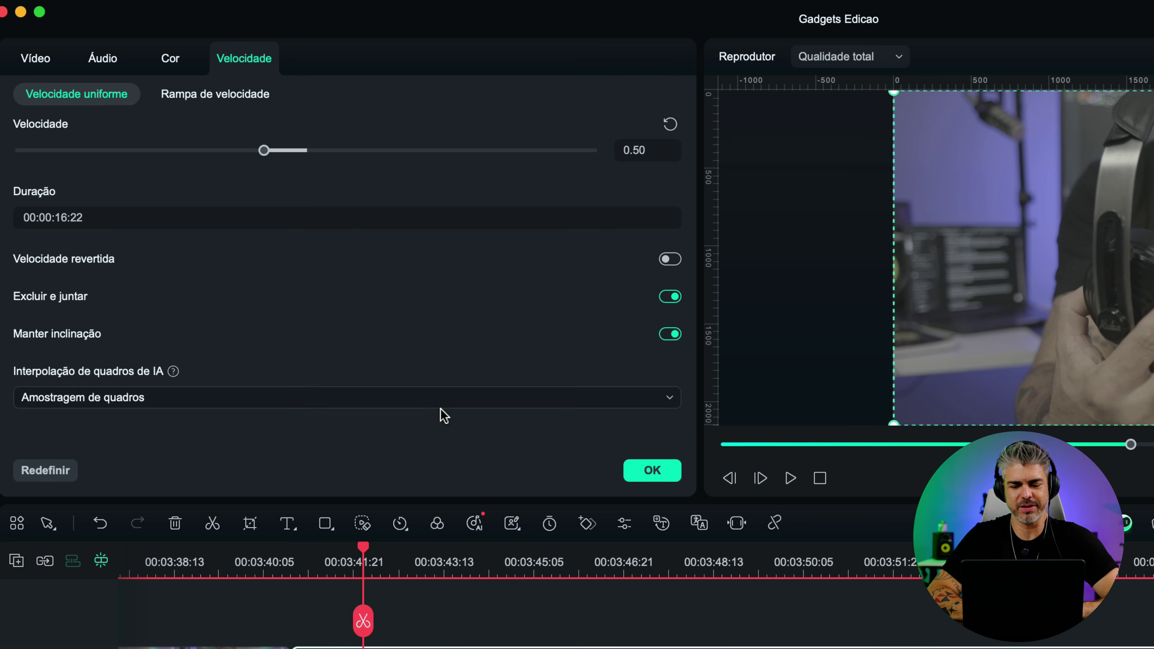
pyautogui.press('space')
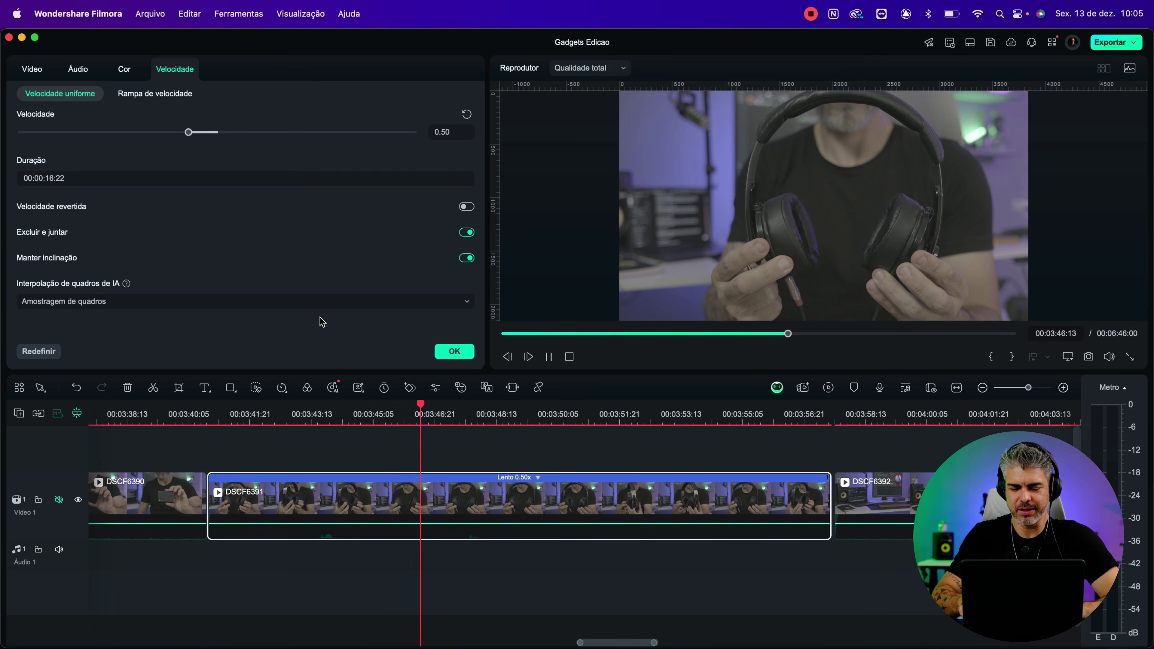
pyautogui.press('super+minus')
pyautogui.press('space')
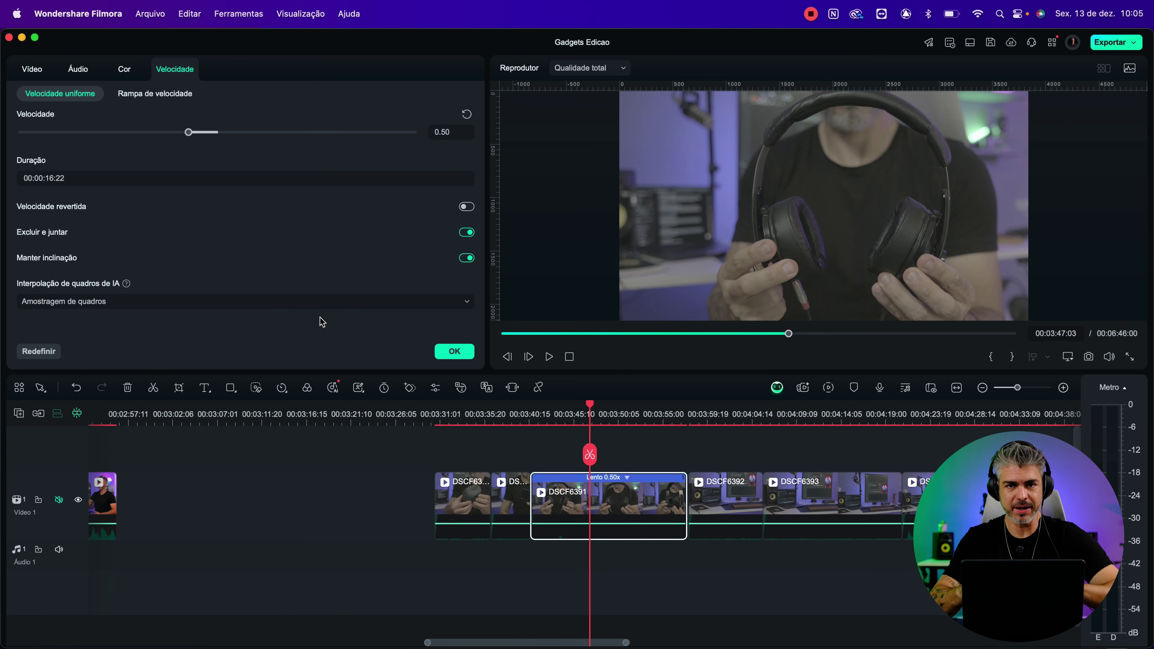
pyautogui.click(454, 351)
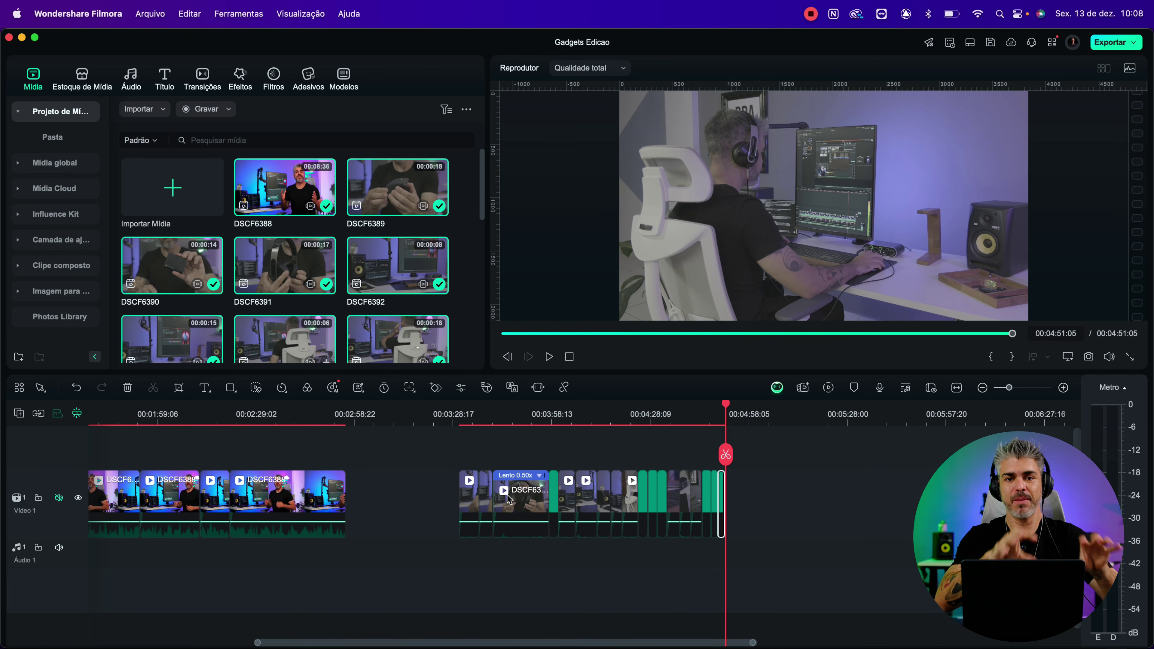
# - Unmute video track 1 and play the opening DSCF6388 segment from 00:00:02:13
pyautogui.hscroll(-5, 174, 490)
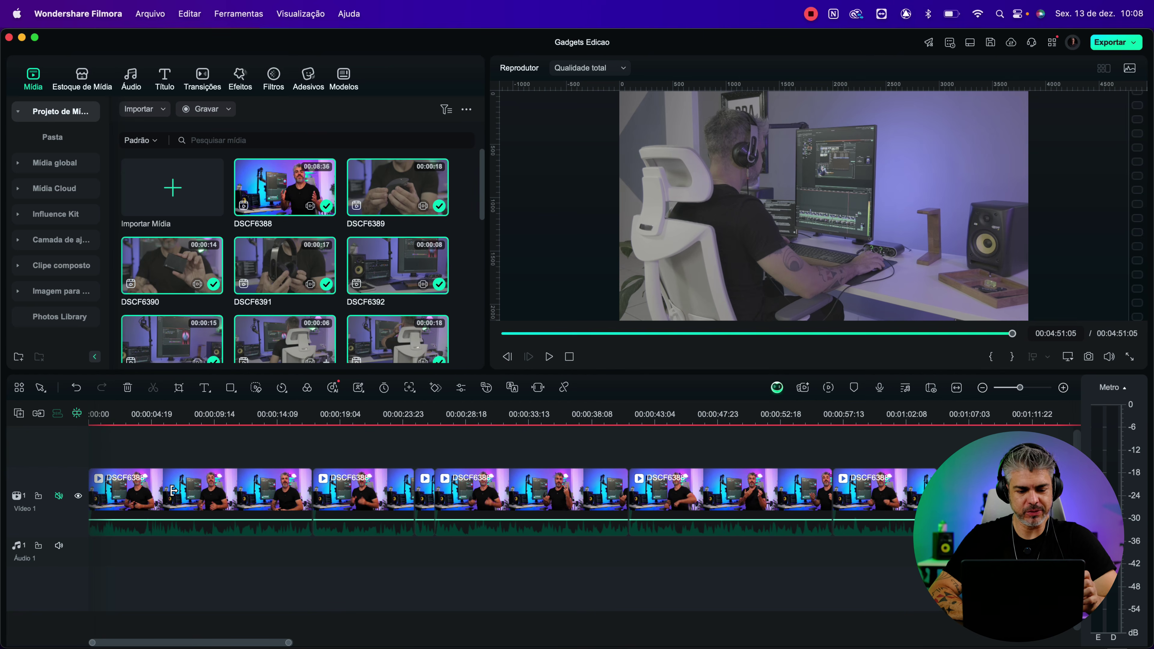
pyautogui.click(121, 412)
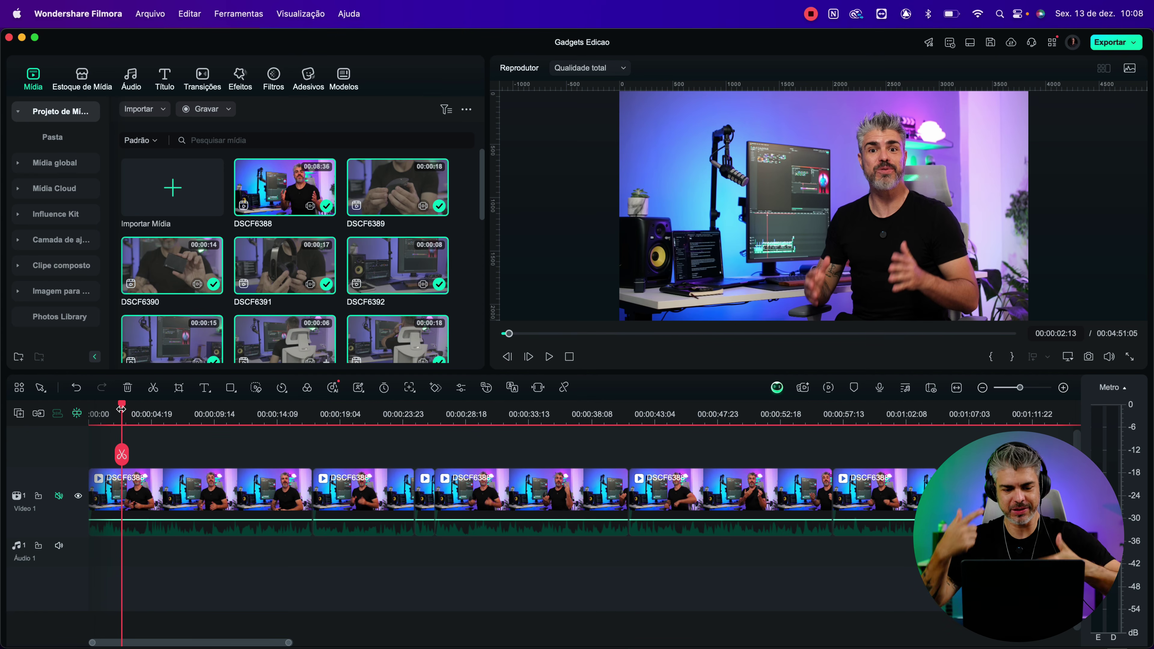
pyautogui.click(60, 495)
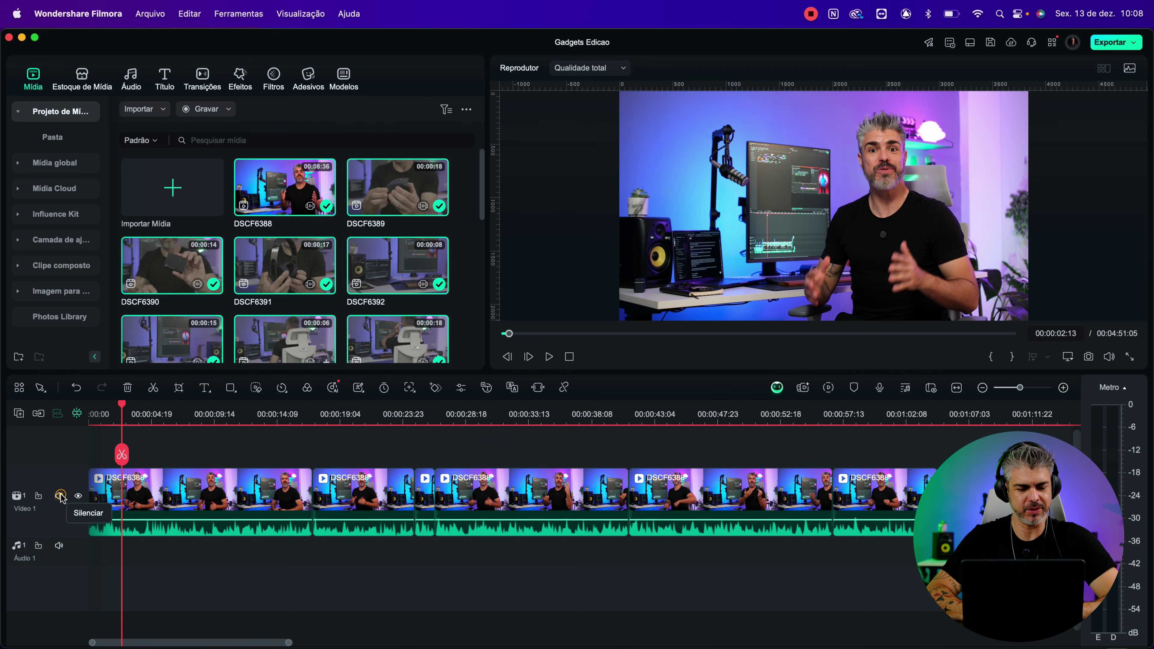
pyautogui.press('space')
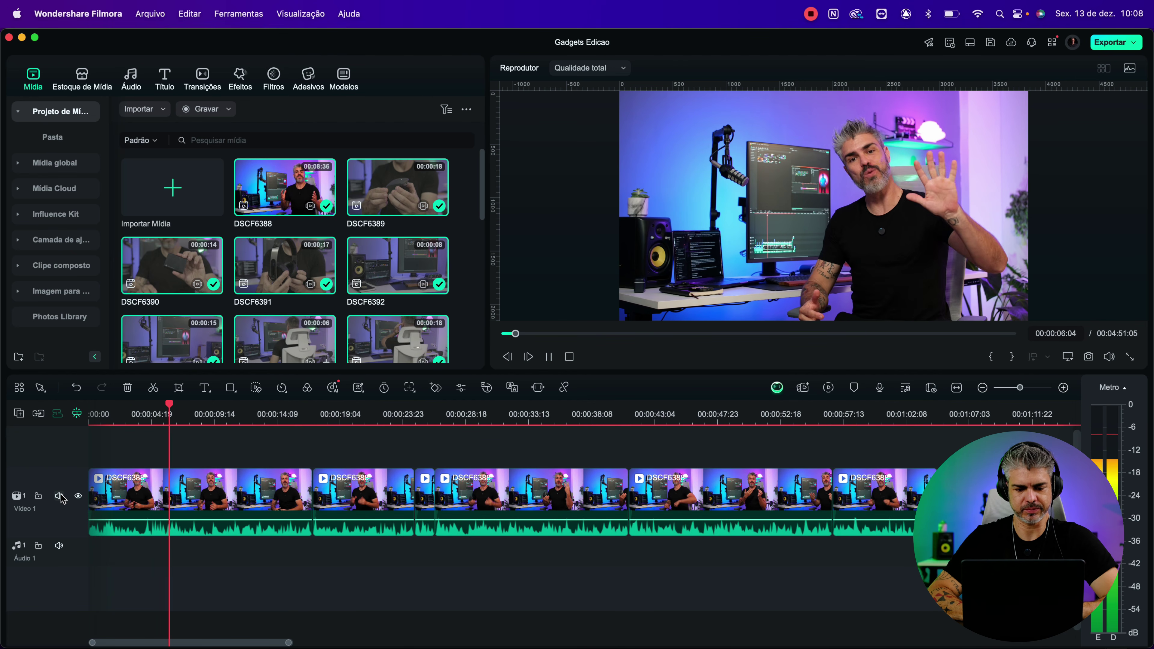
# - Split the opening DSCF6388 segment at 00:00:03:21 and trim about 11 frames off the start of the second piece
pyautogui.press('space')
pyautogui.click(141, 428)
pyautogui.press('super+equal')
pyautogui.moveTo(275, 432)
pyautogui.mouseDown()
pyautogui.moveTo(260, 425)
pyautogui.moveTo(290, 427)
pyautogui.mouseUp()
pyautogui.click(306, 502)
pyautogui.press('super+b')
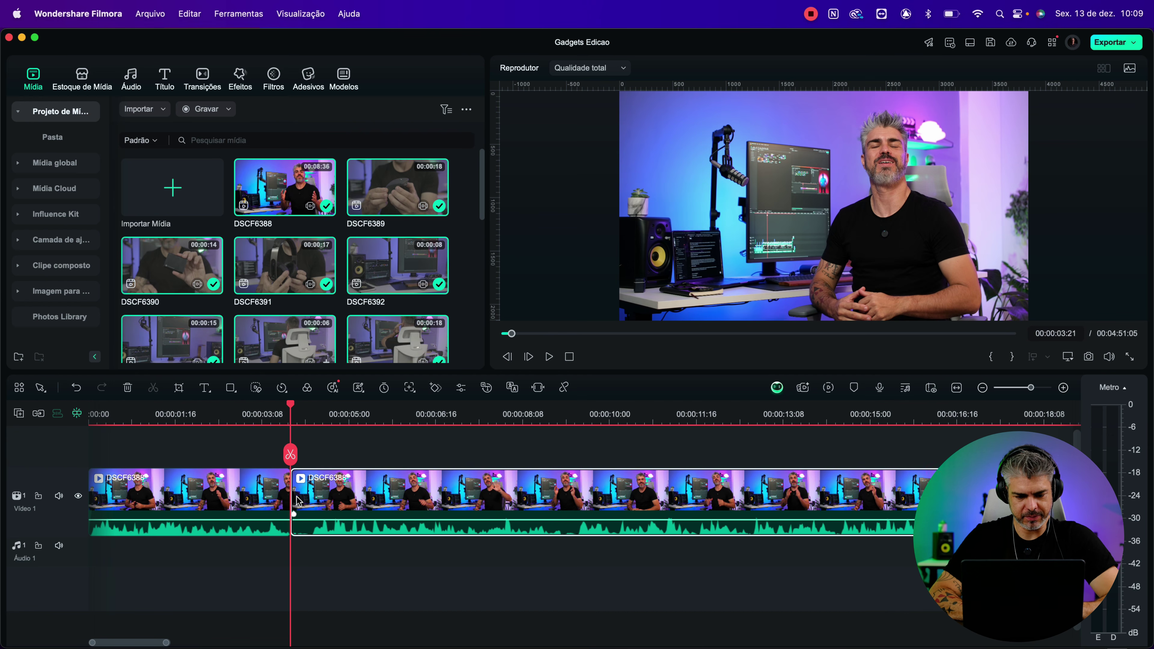
pyautogui.press('super+z')
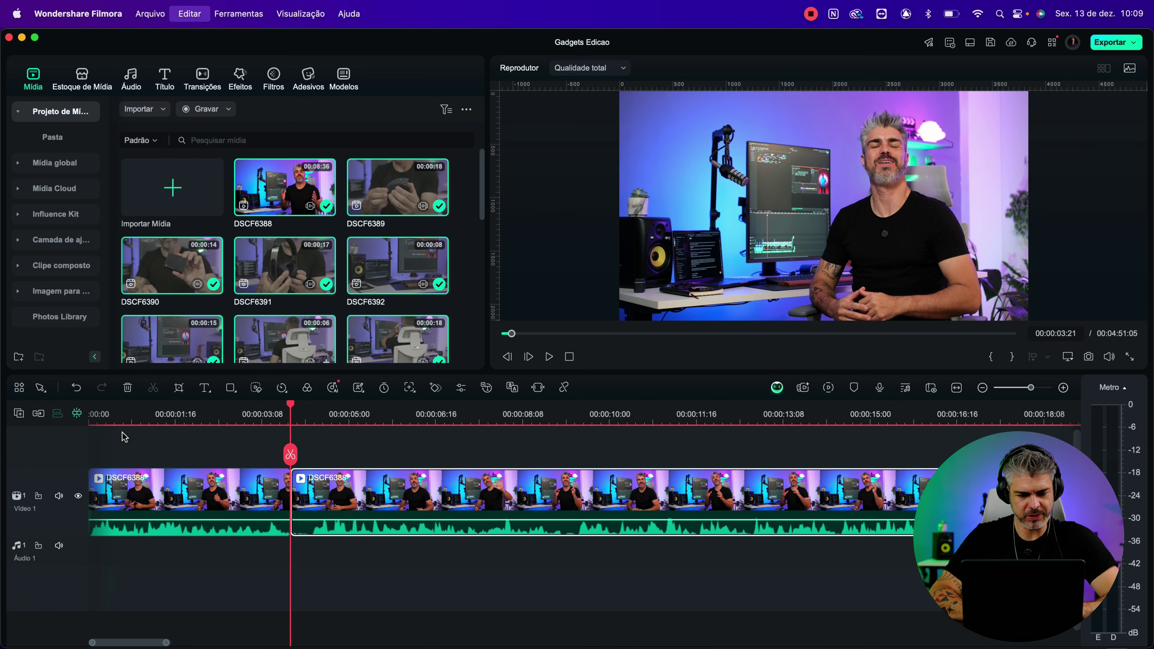
pyautogui.click(311, 507)
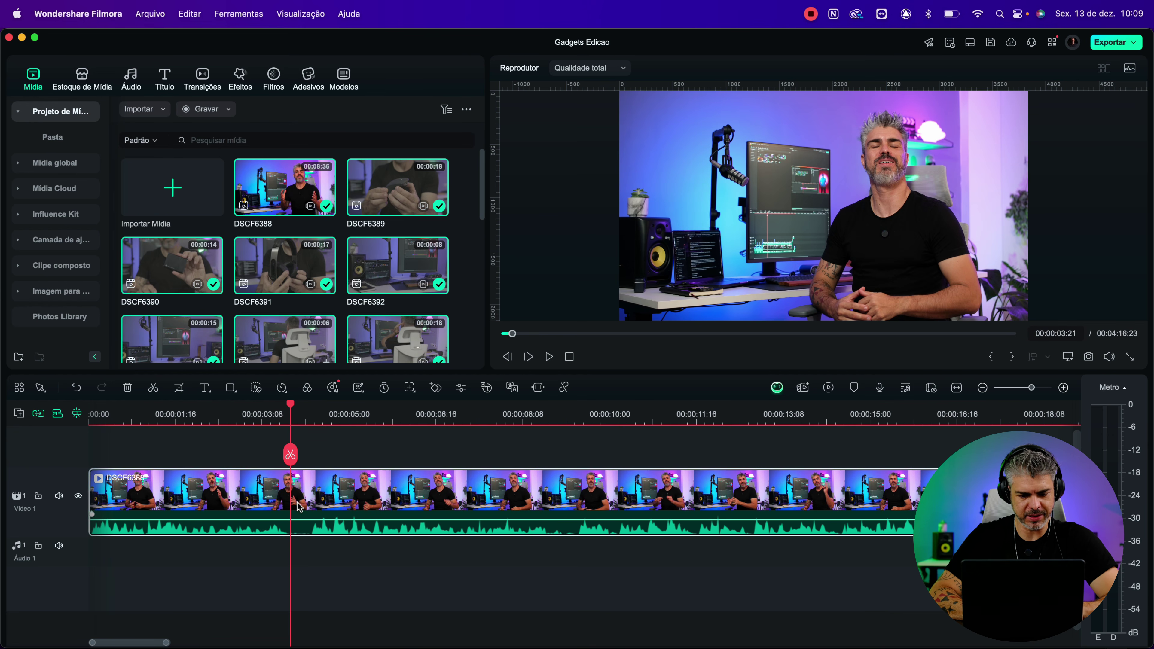
pyautogui.press('super+b')
pyautogui.moveTo(301, 508); pyautogui.dragTo(322, 512)
# - Play the opening from just before the new cut to 00:00:16:13 to check how it flows
pyautogui.click(262, 414)
pyautogui.press('space')
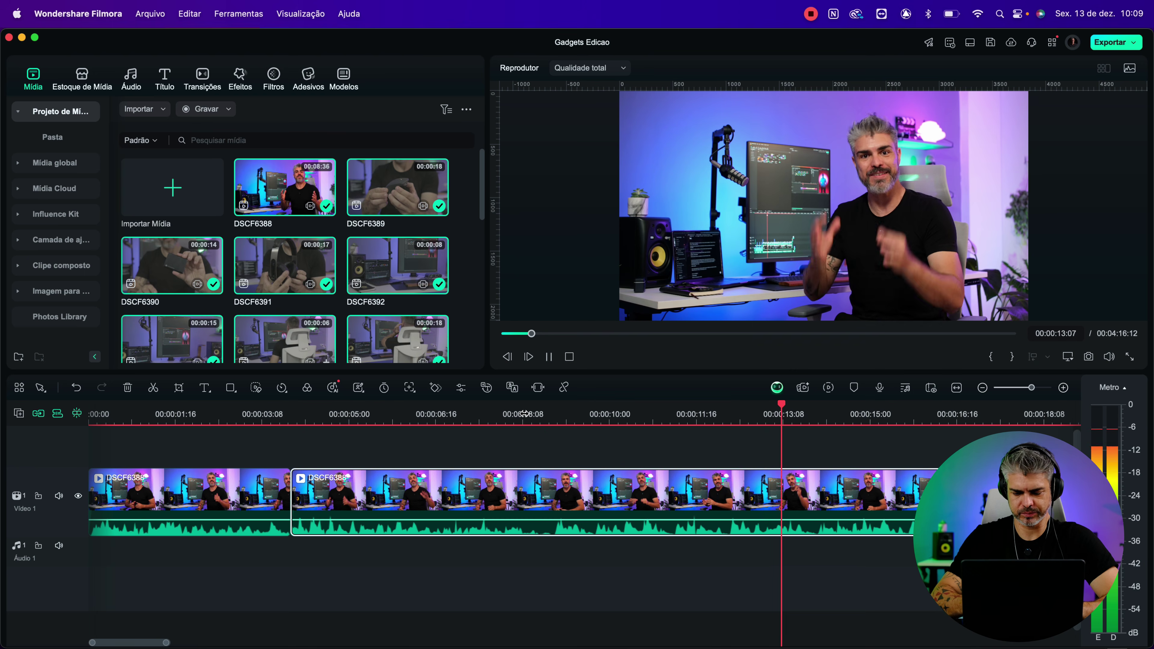
pyautogui.press('super+minus')
pyautogui.press('super+minus')
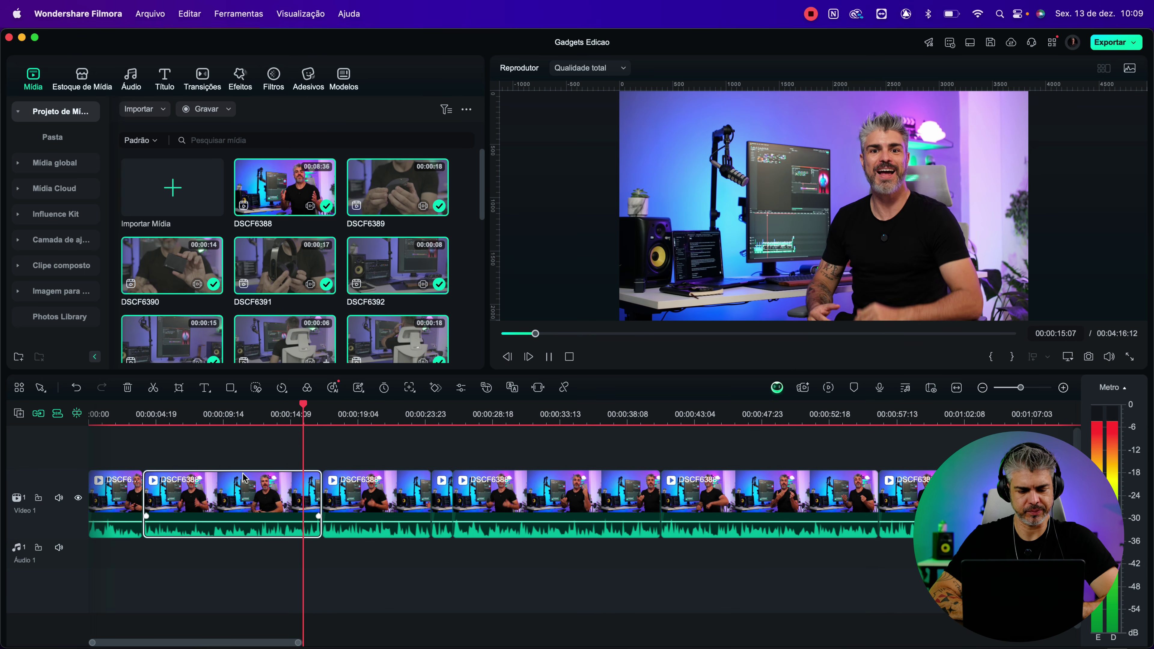
pyautogui.press('space')
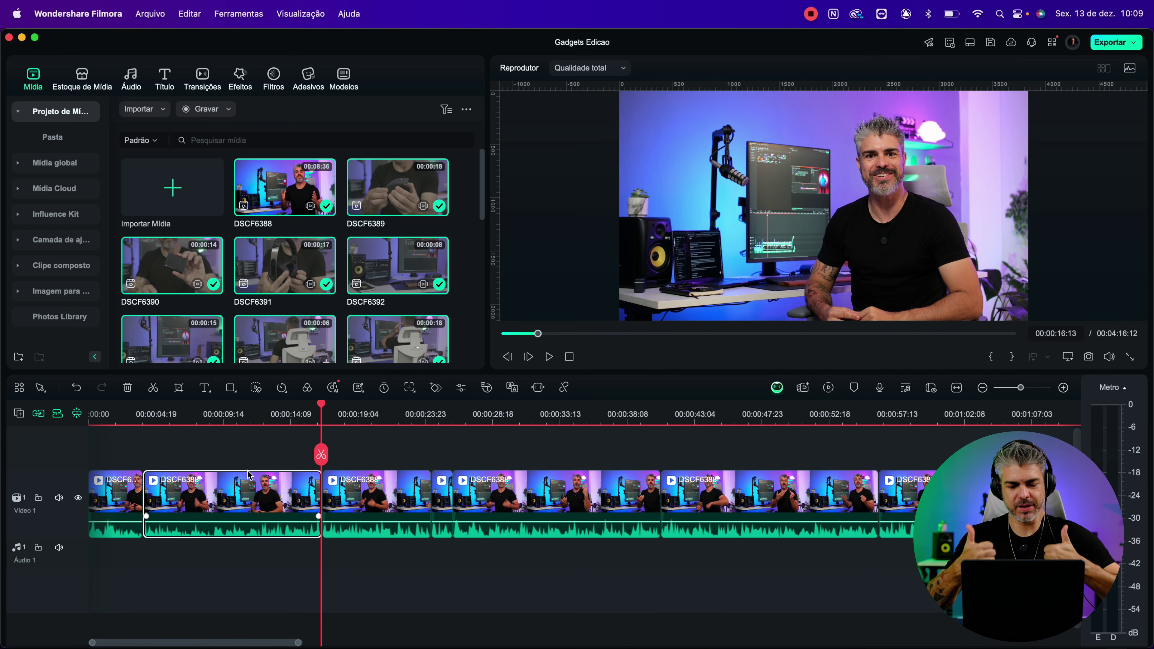
# - Look through the B-roll clips at the end of the sequence for footage of working at the desk, ending on DSCF6398
pyautogui.press('super+minus')
pyautogui.press('super+minus')
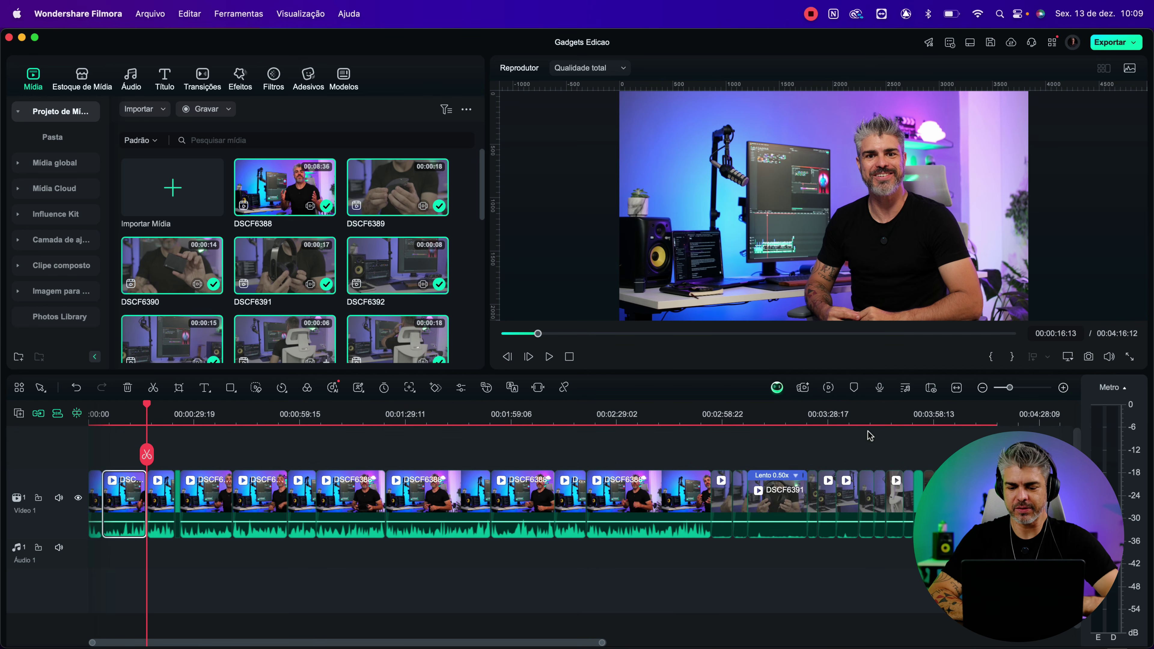
pyautogui.click(947, 422)
pyautogui.press('super+equal')
pyautogui.press('super+equal')
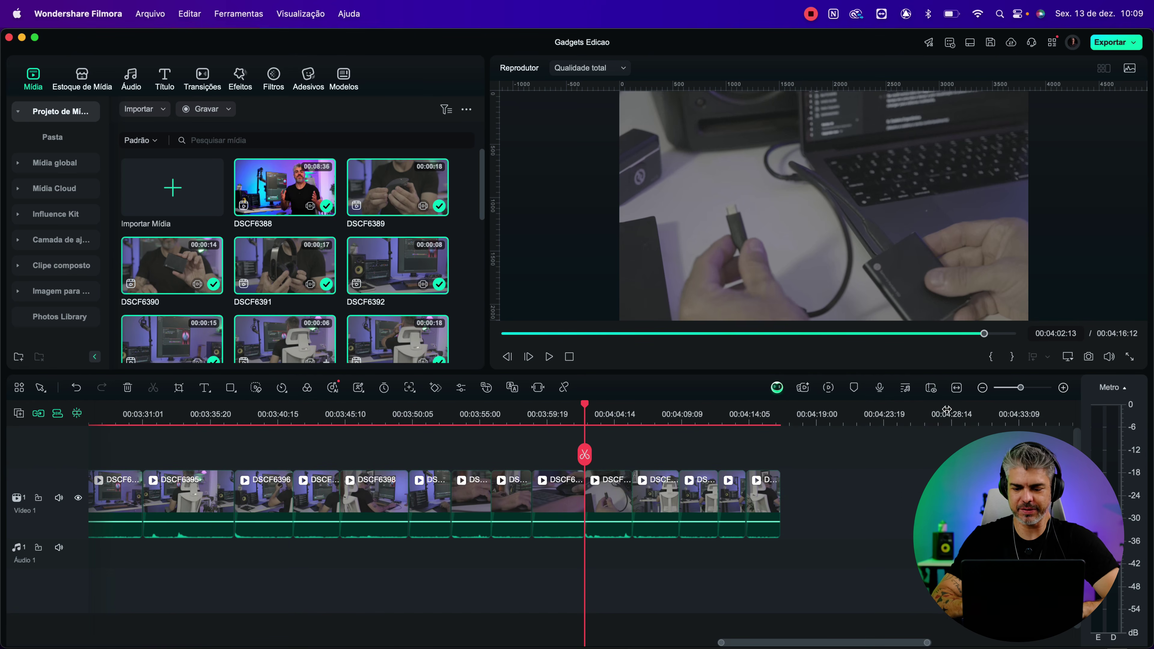
pyautogui.click(644, 432)
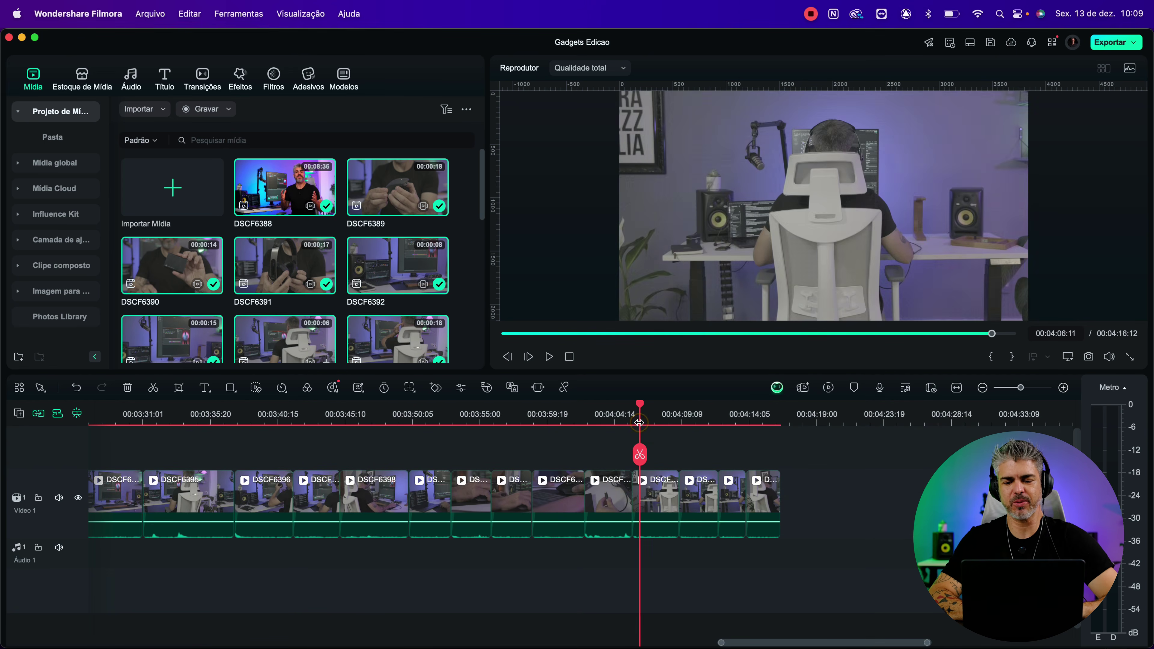
pyautogui.click(690, 423)
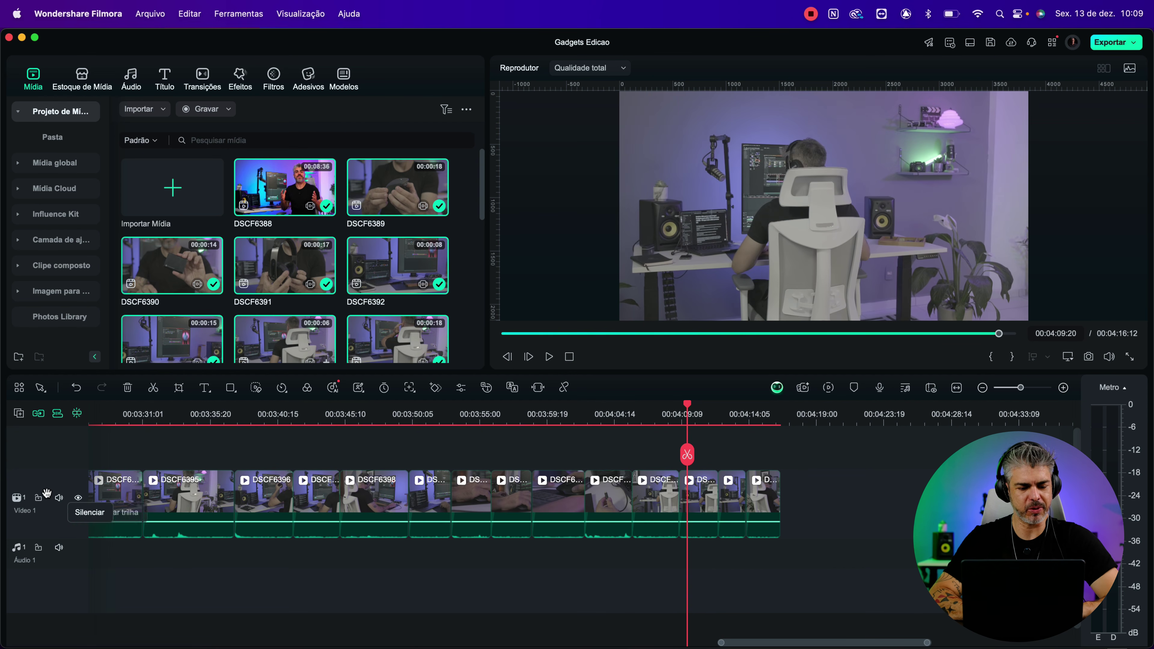
pyautogui.hscroll(-3, 479, 455)
pyautogui.click(224, 425)
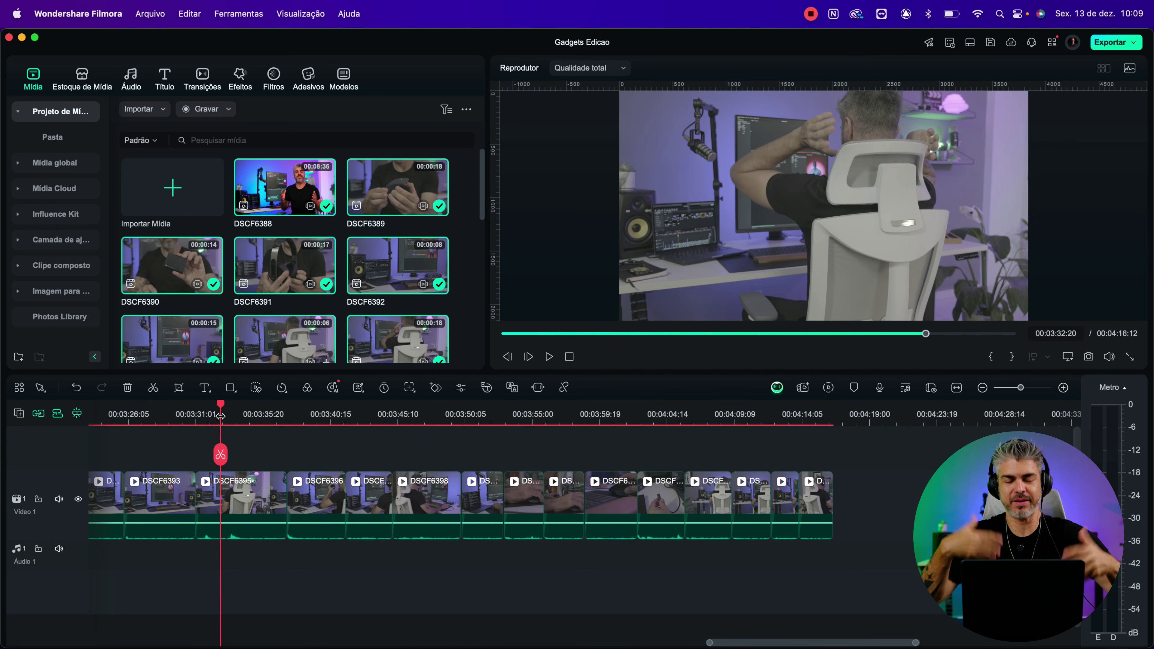
pyautogui.click(403, 416)
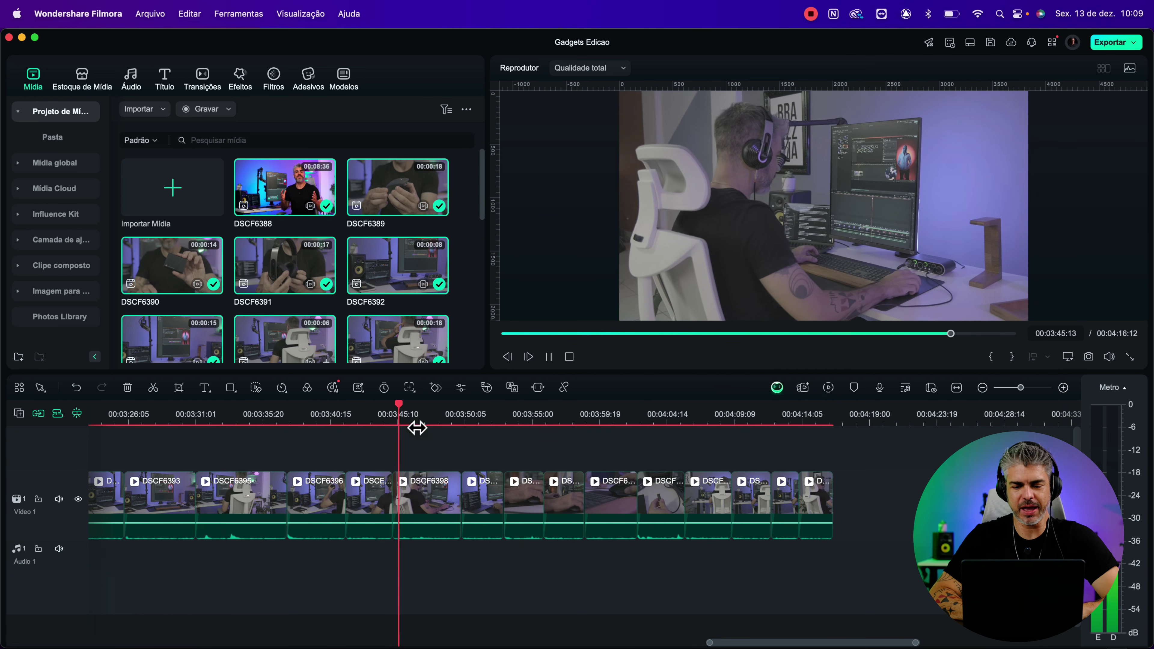
pyautogui.click(463, 521)
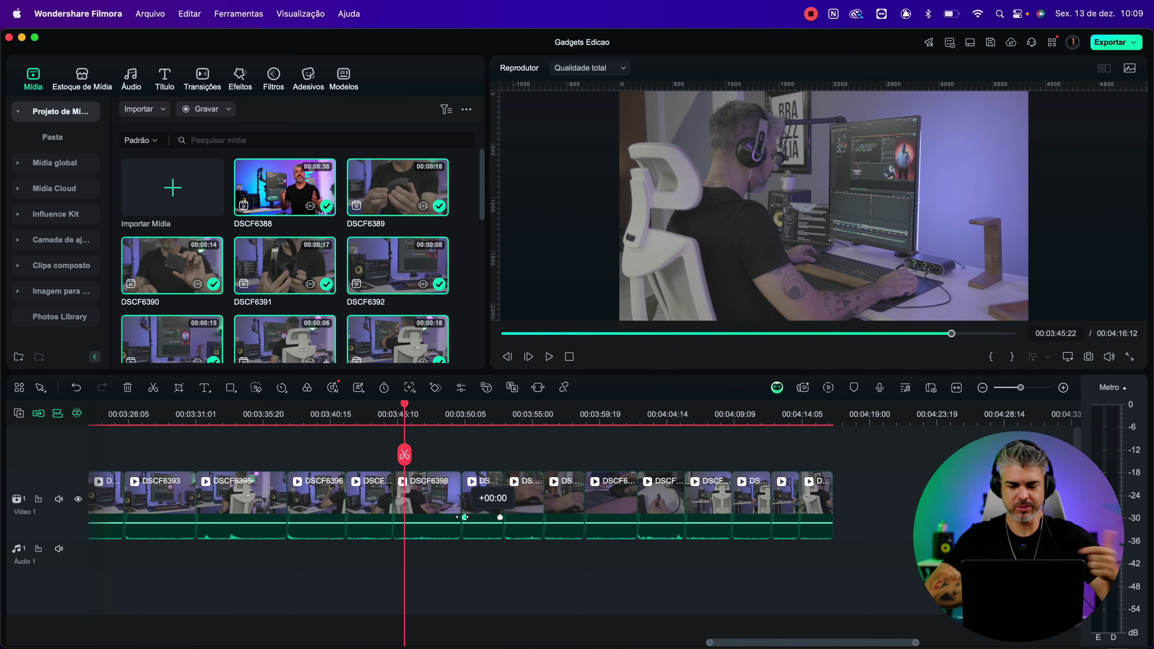
# - Move all the B-roll clips after the last DSCF6388 segment up to video track 2, keeping their timing
pyautogui.hscroll(-4, 435, 516)
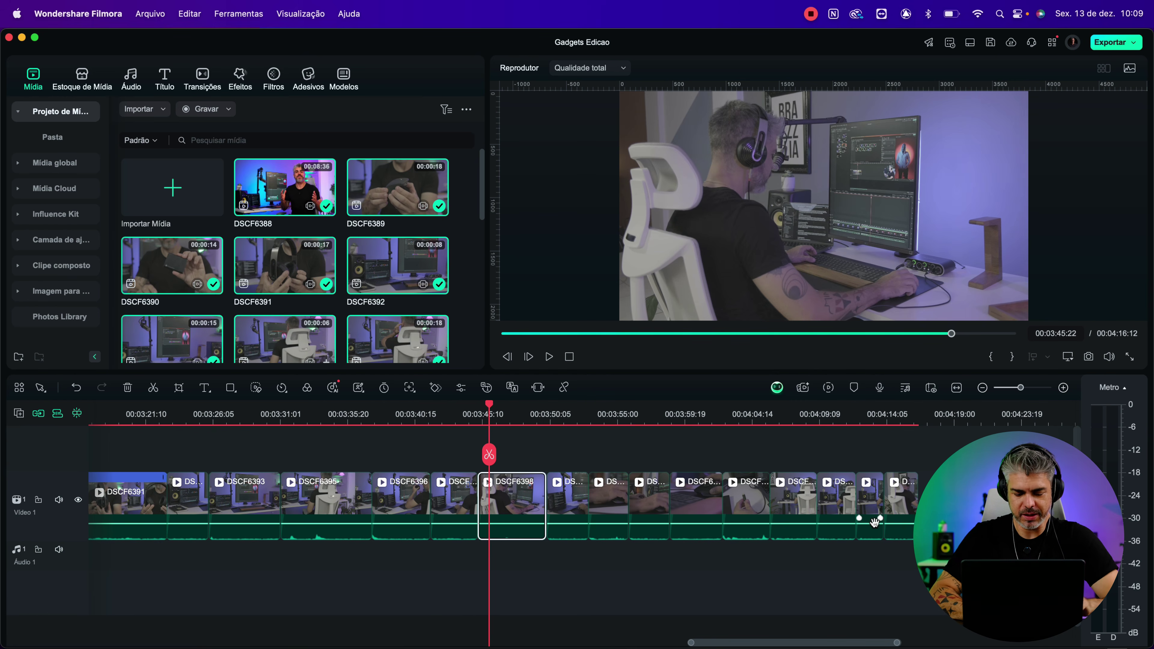
pyautogui.press('super+minus')
pyautogui.press('super+minus')
pyautogui.moveTo(831, 523); pyautogui.dragTo(463, 440)
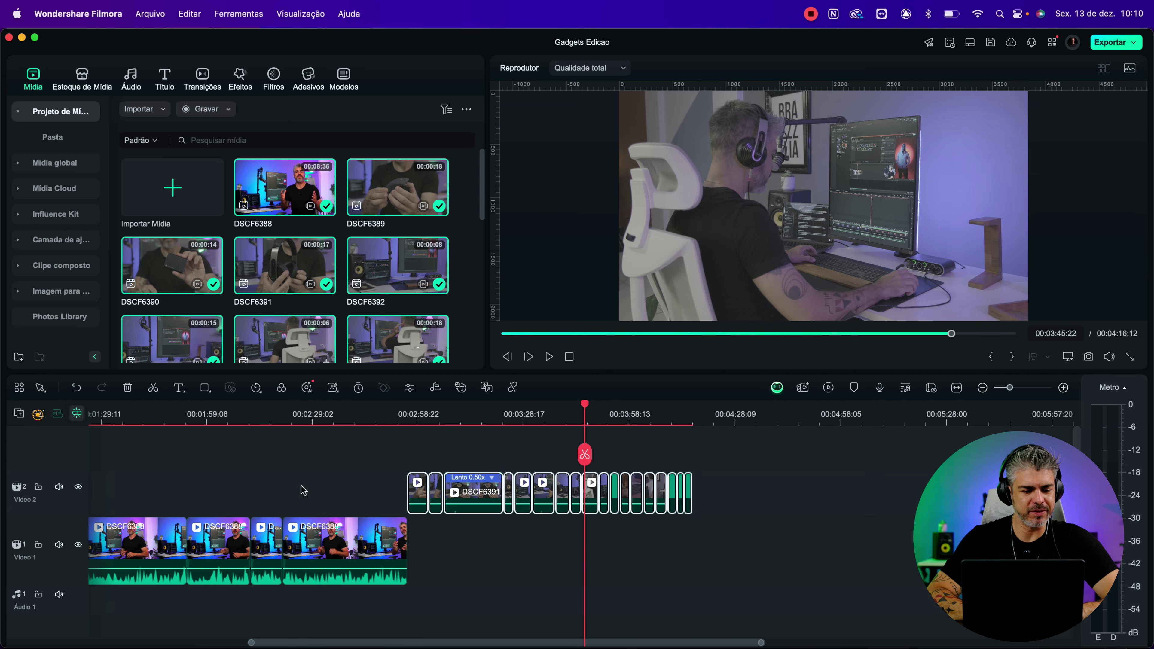
# - Copy the desk clip DSCF6398 and paste it on video track 2 above the start of the second DSCF6388 segment
pyautogui.click(593, 540)
pyautogui.click(591, 499)
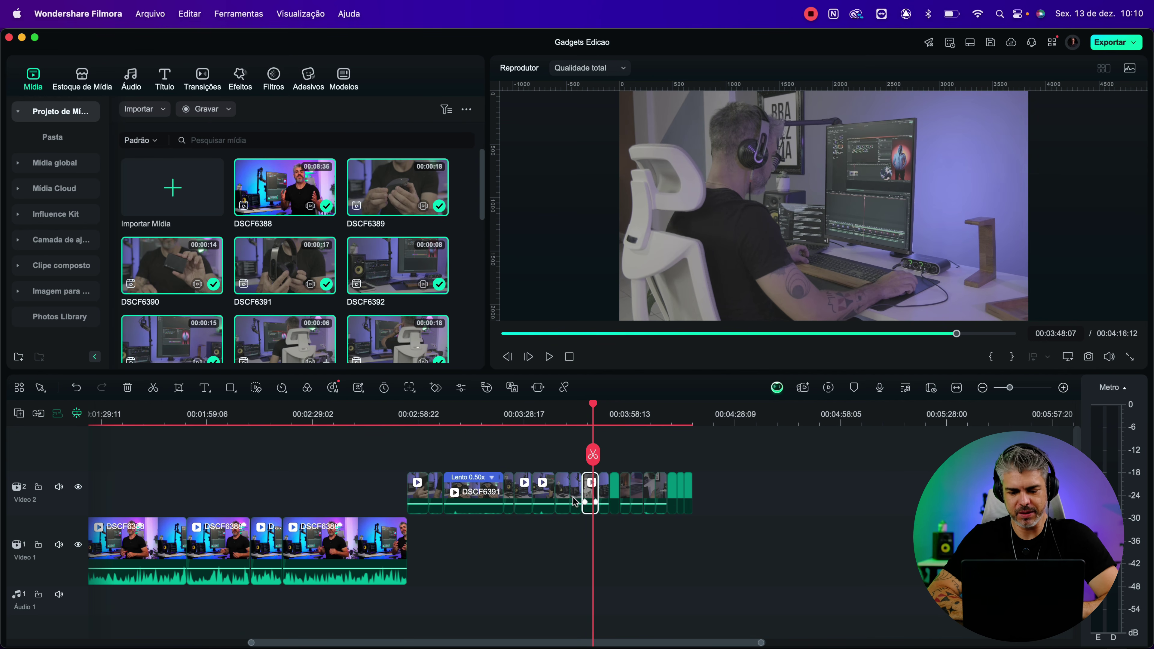
pyautogui.hscroll(-5, 493, 496)
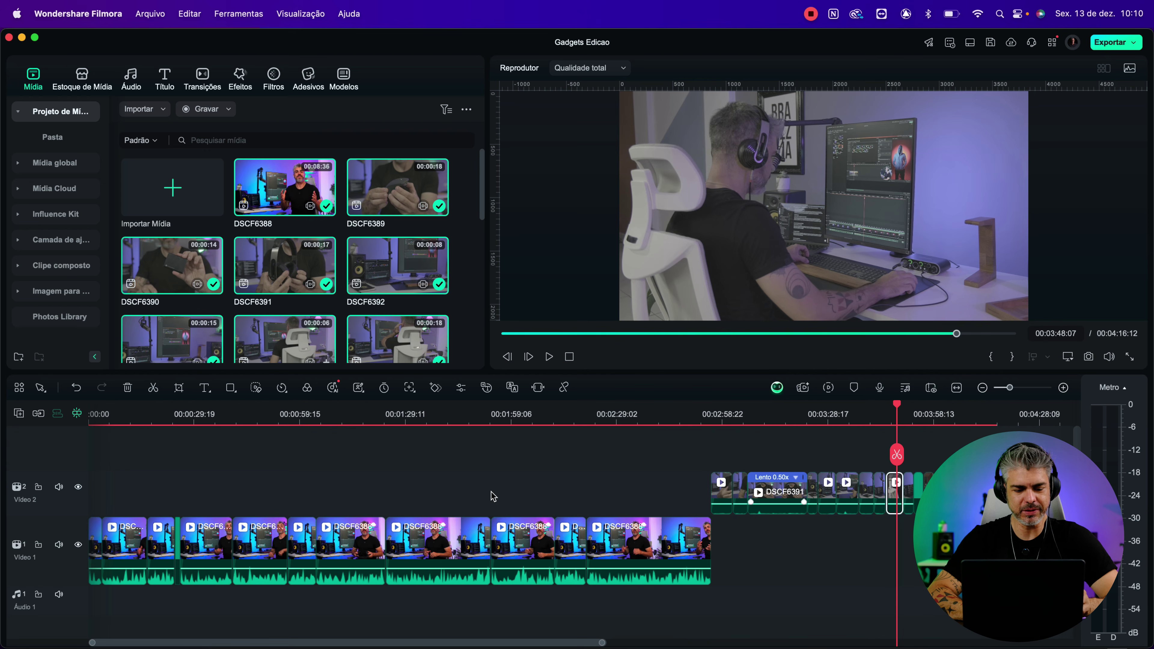
pyautogui.click(121, 426)
pyautogui.press('super+equal')
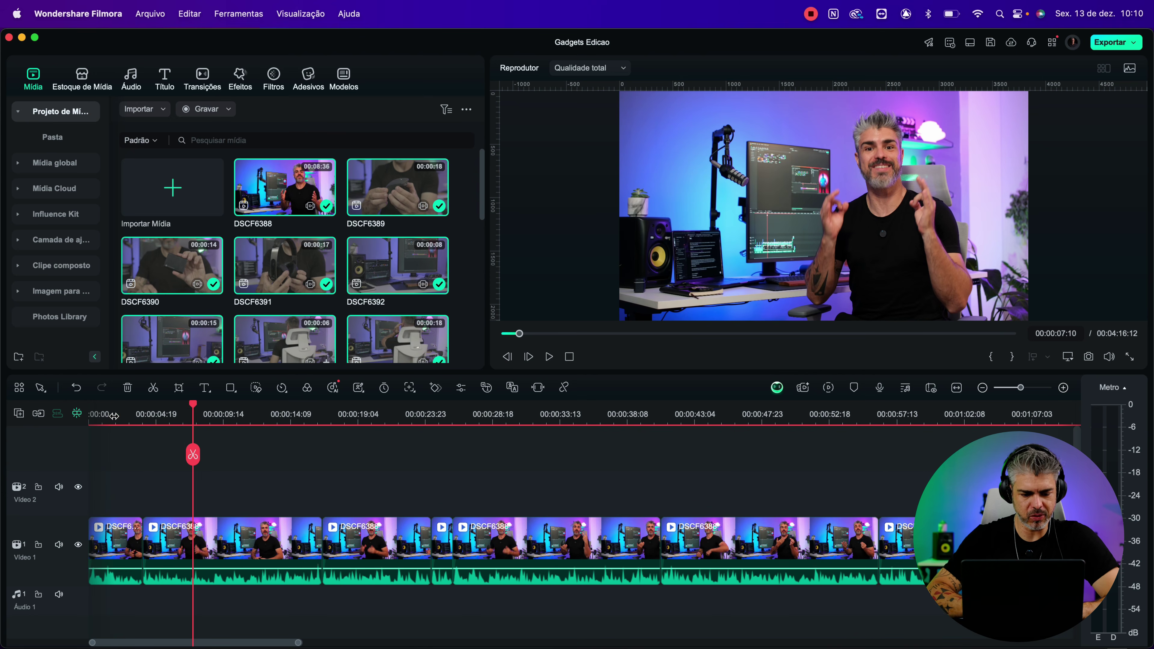
pyautogui.click(146, 422)
pyautogui.press('super+v')
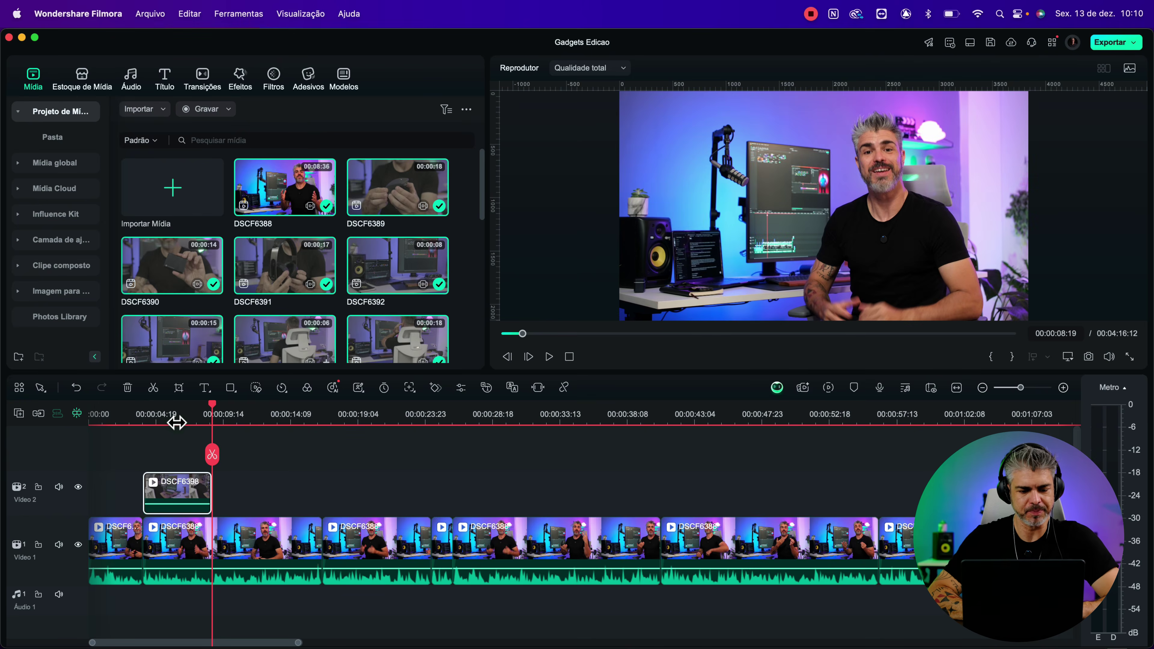
# - Set the uniform speed of the pasted DSCF6398 clip to 0.50 and play it over the talking segment
pyautogui.click(167, 423)
pyautogui.press('super+equal')
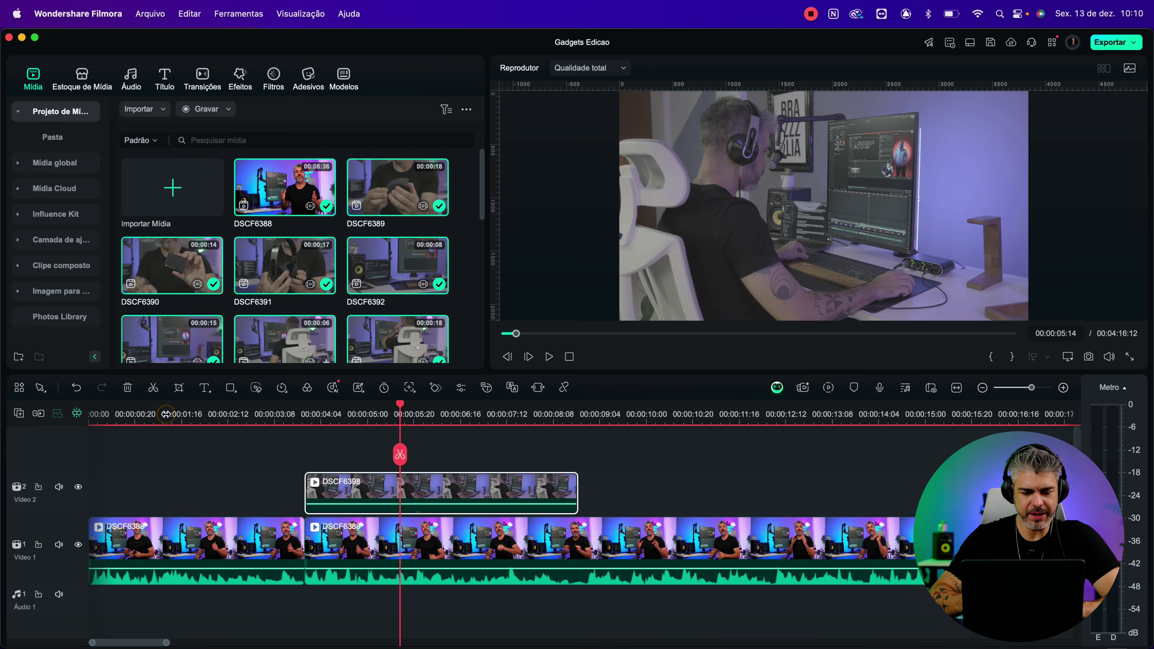
pyautogui.doubleClick(468, 494)
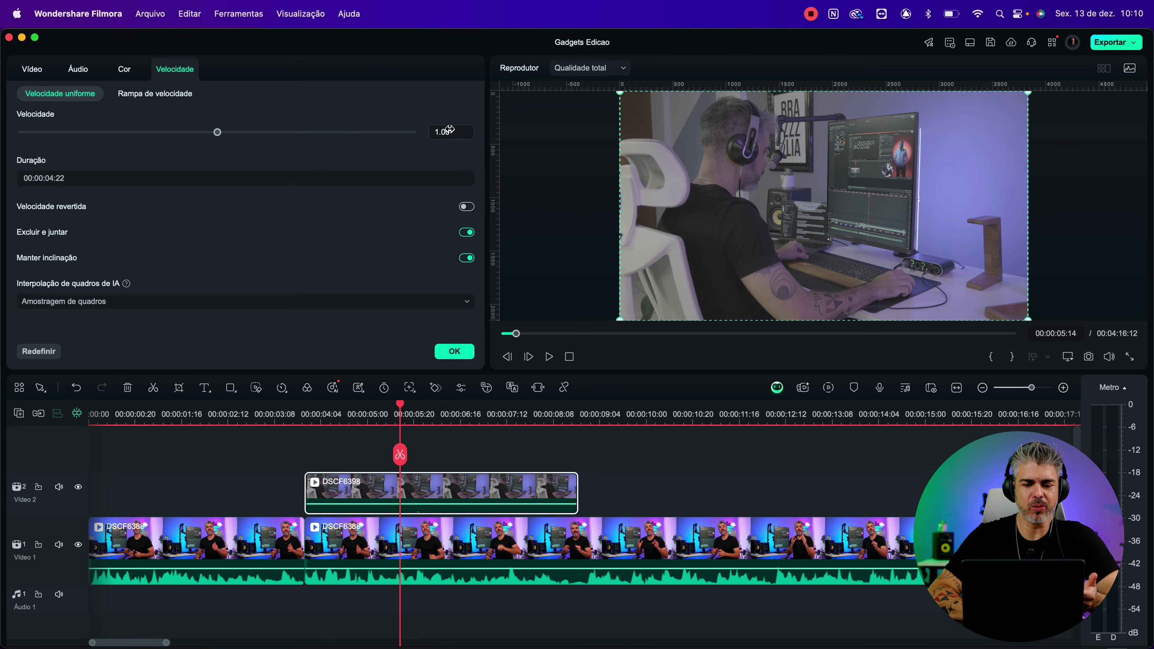
pyautogui.write('0.5')
pyautogui.press('Return')
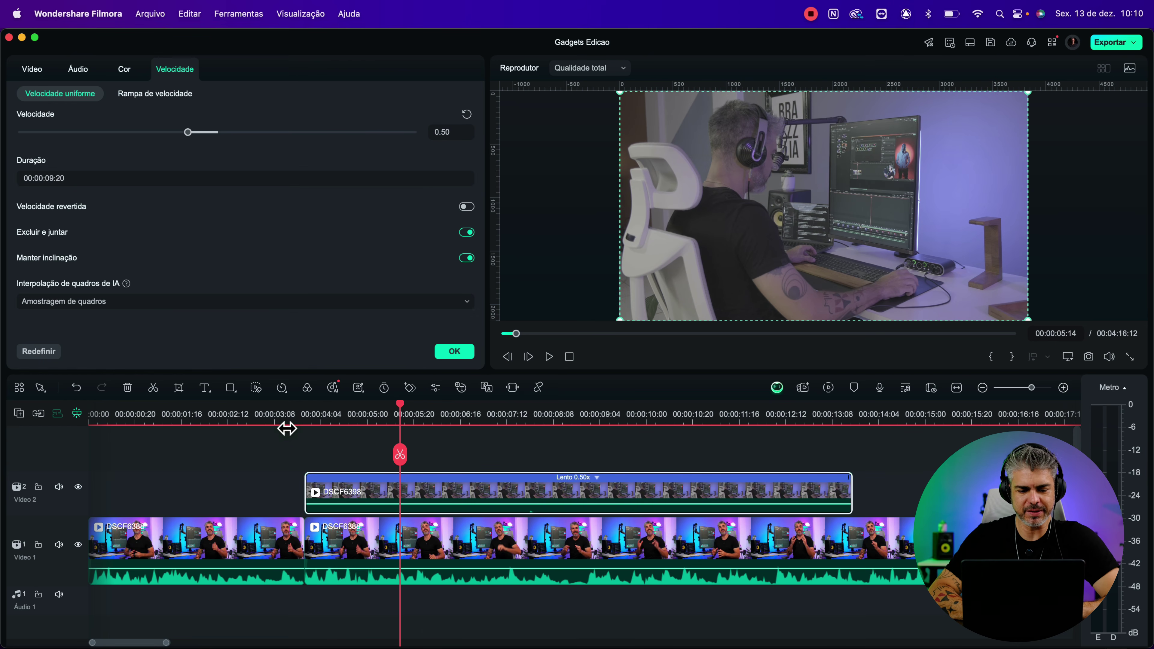
pyautogui.click(259, 425)
pyautogui.press('space')
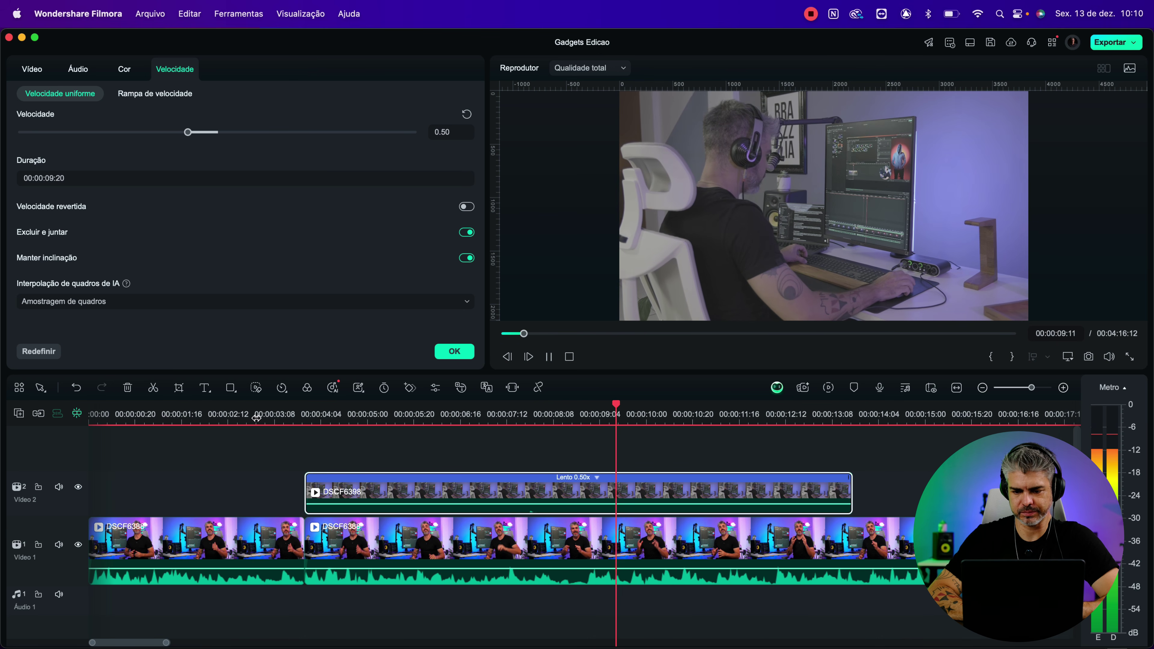
# - Trim the end of the slowed DSCF6398 clip to leave 00:00:05:05 and play on past it to check the cutaway
pyautogui.press('space')
pyautogui.moveTo(852, 490); pyautogui.dragTo(593, 491)
pyautogui.click(462, 423)
pyautogui.press('space')
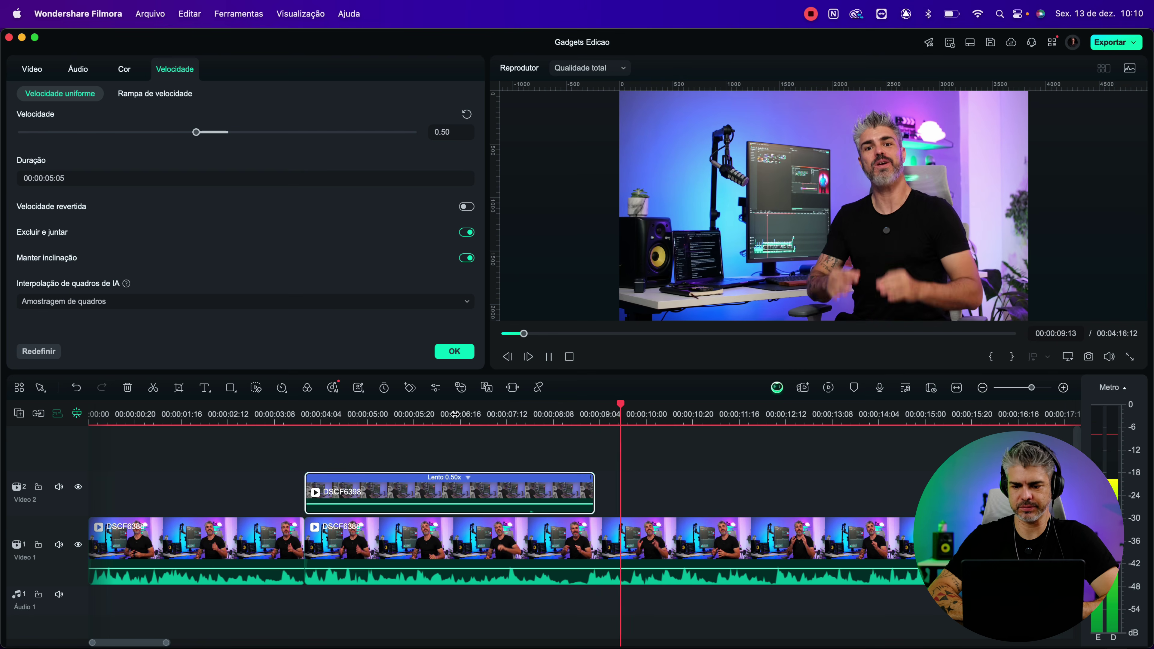
pyautogui.press('super+minus')
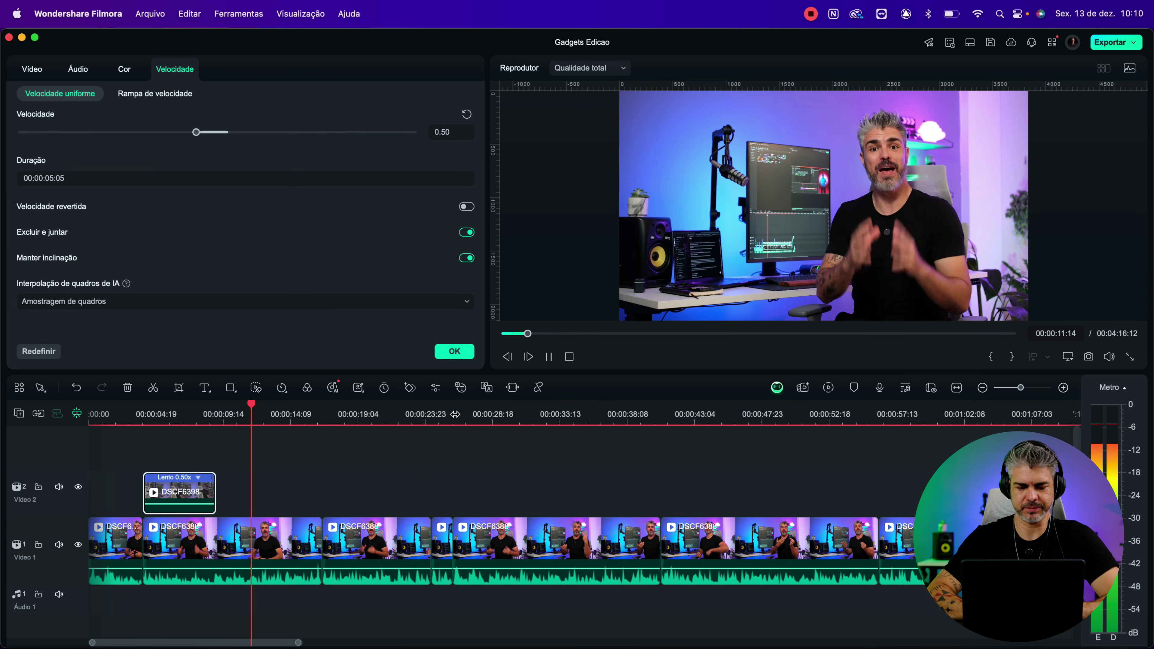
pyautogui.press('space')
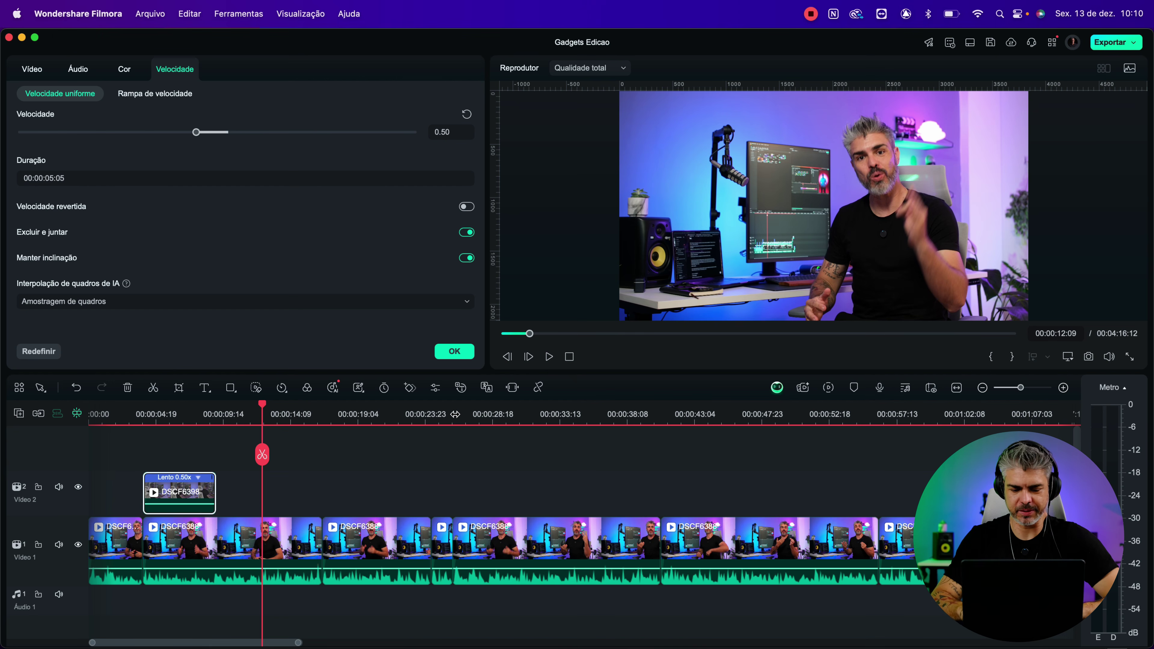
# - Play the talking segment from 00:00:22:21 to find where the mouse is shown and park the playhead at 00:00:27:10
pyautogui.click(411, 412)
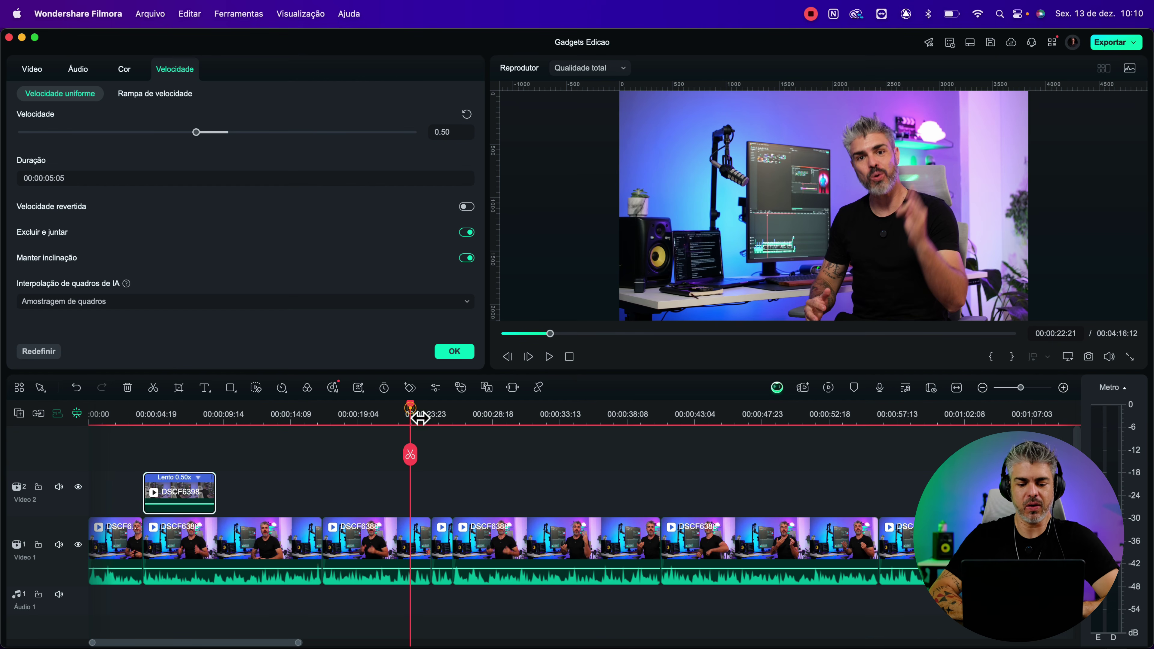
pyautogui.press('space')
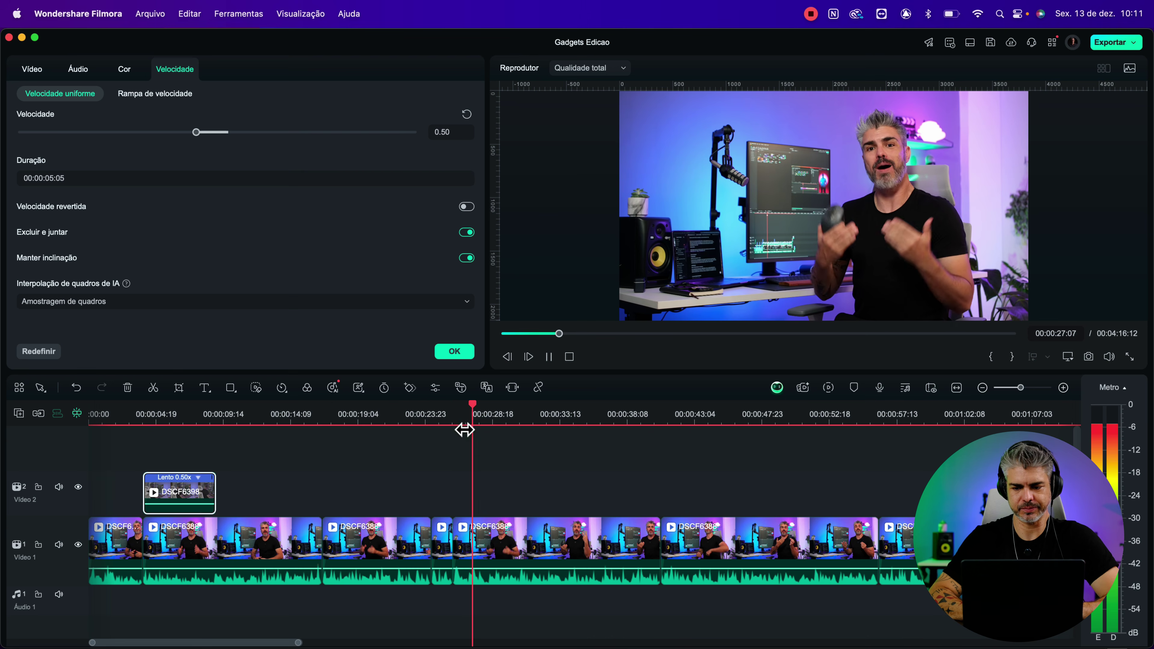
pyautogui.press('space')
pyautogui.click(473, 418)
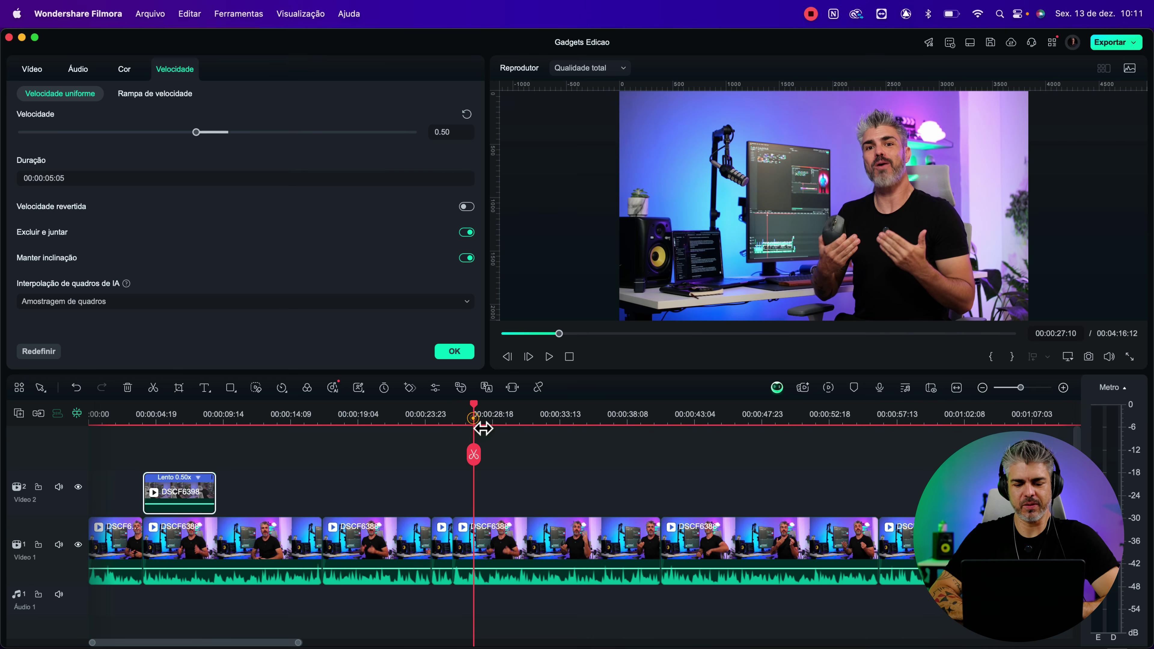
pyautogui.click(492, 553)
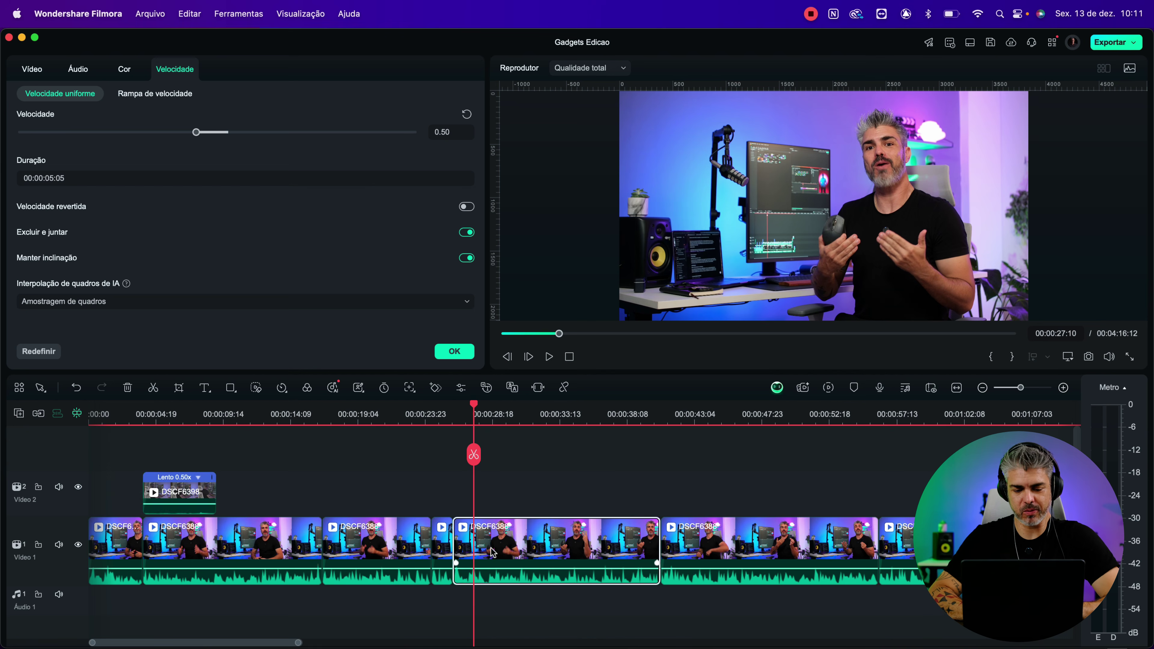
pyautogui.press('super+equal')
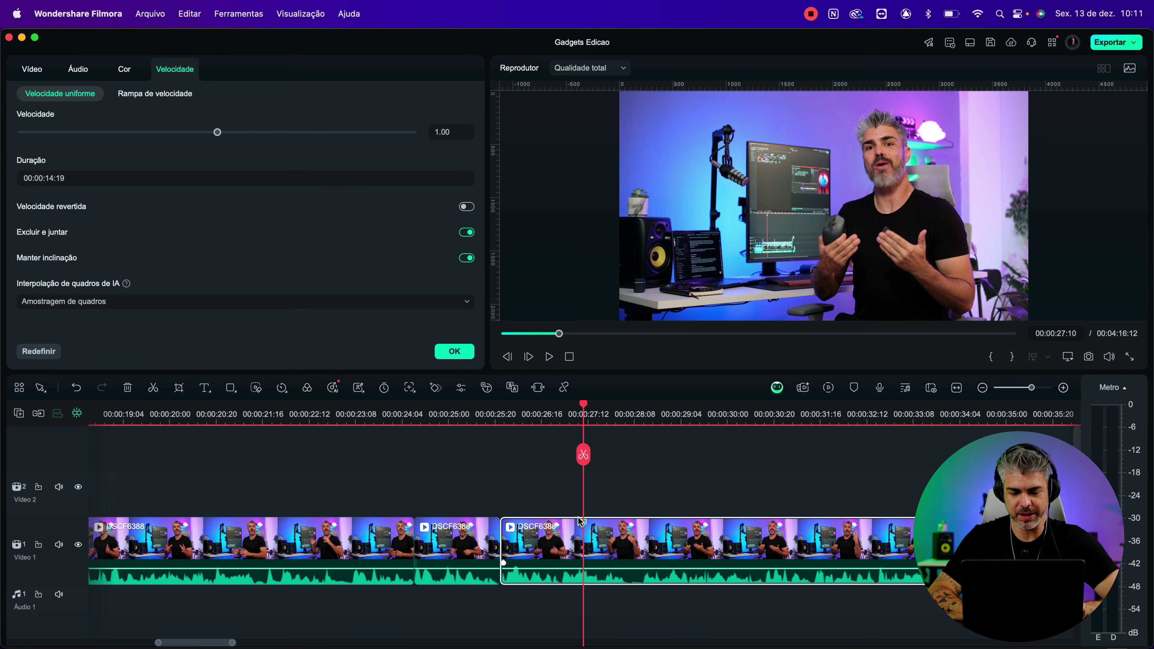
pyautogui.press('super+minus')
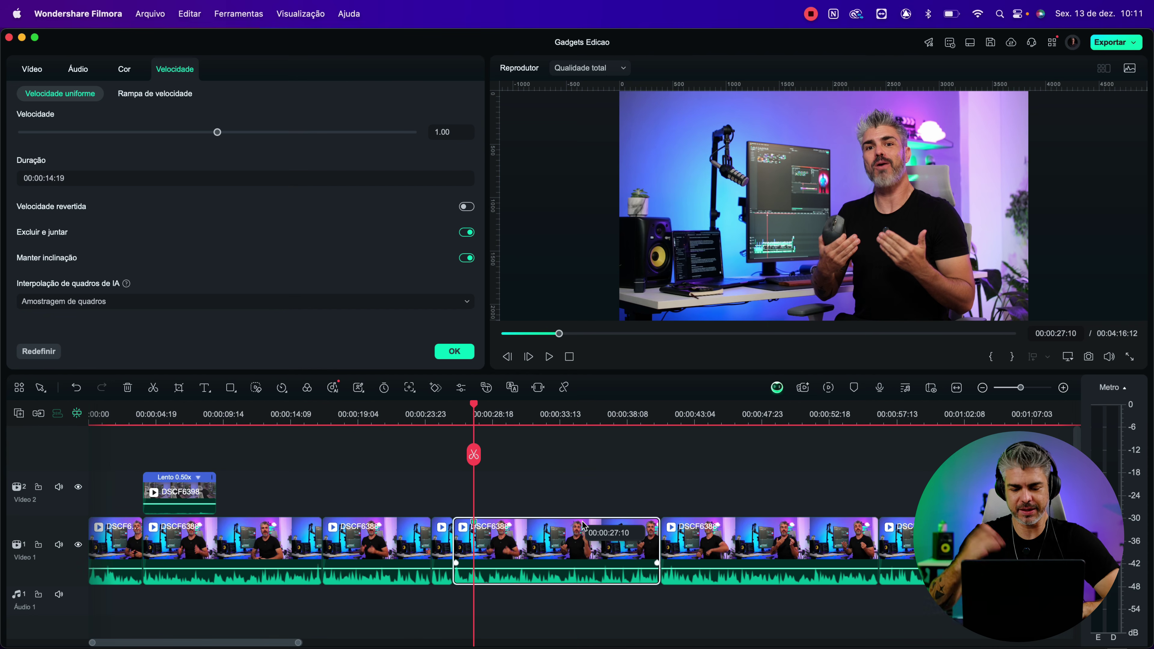
# - Find the mouse close-up clip DSCF6389 in the B-roll block after the talking footage and copy it
pyautogui.press('super+minus')
pyautogui.click(767, 425)
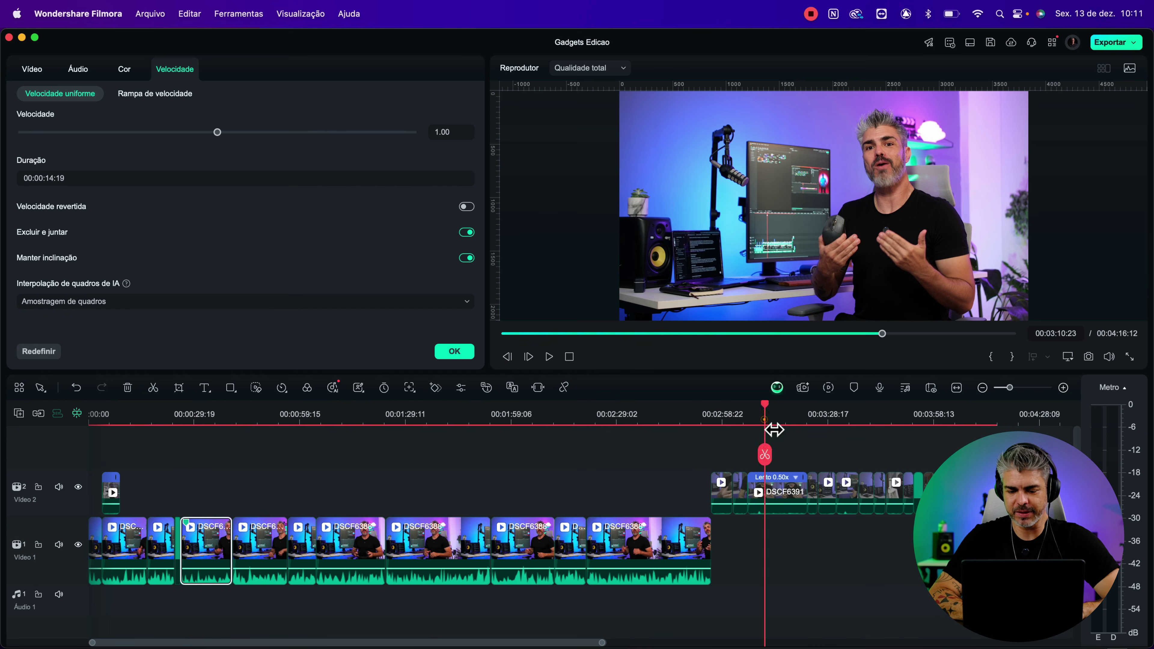
pyautogui.moveTo(754, 426); pyautogui.dragTo(739, 428)
pyautogui.press('super+equal')
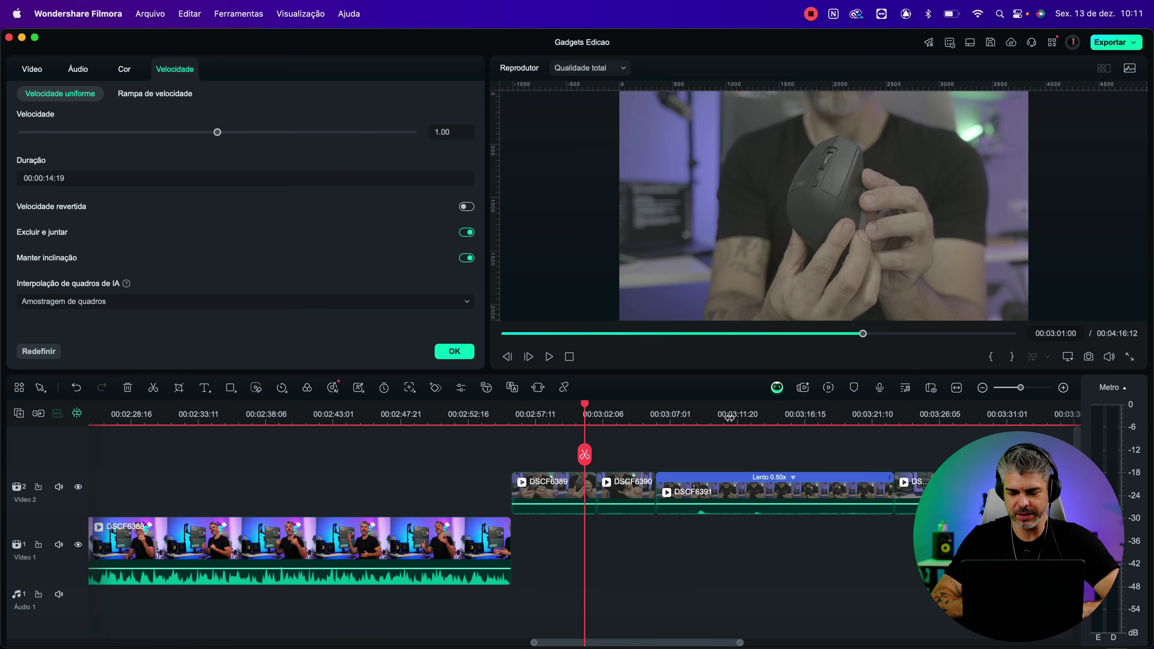
pyautogui.click(542, 419)
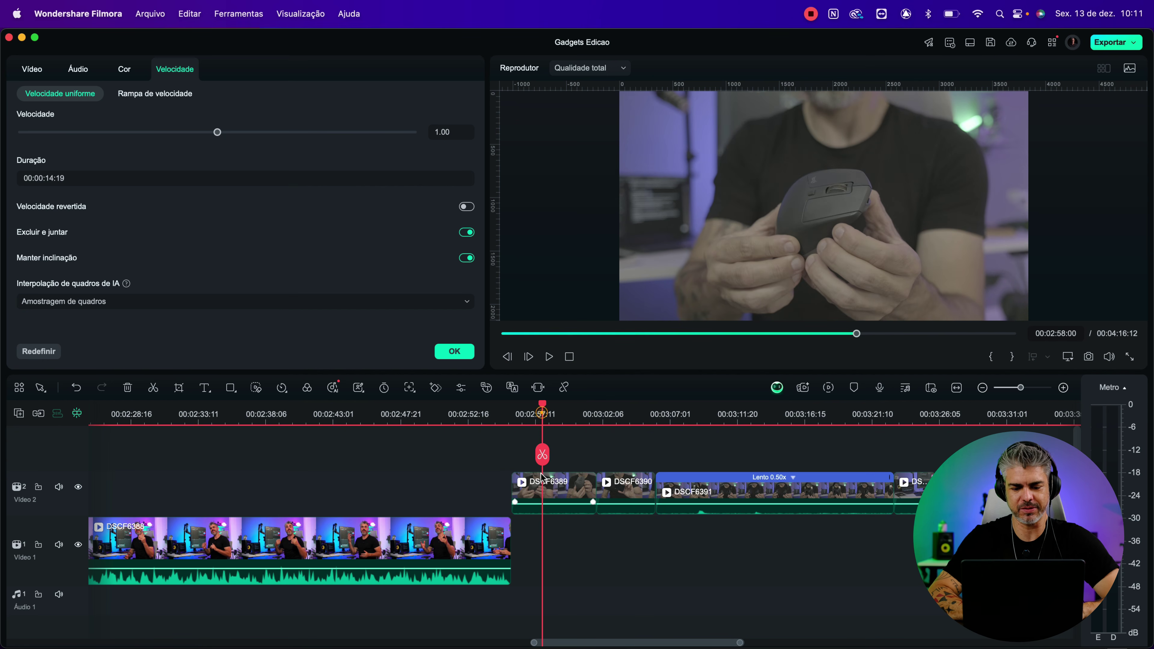
pyautogui.click(542, 479)
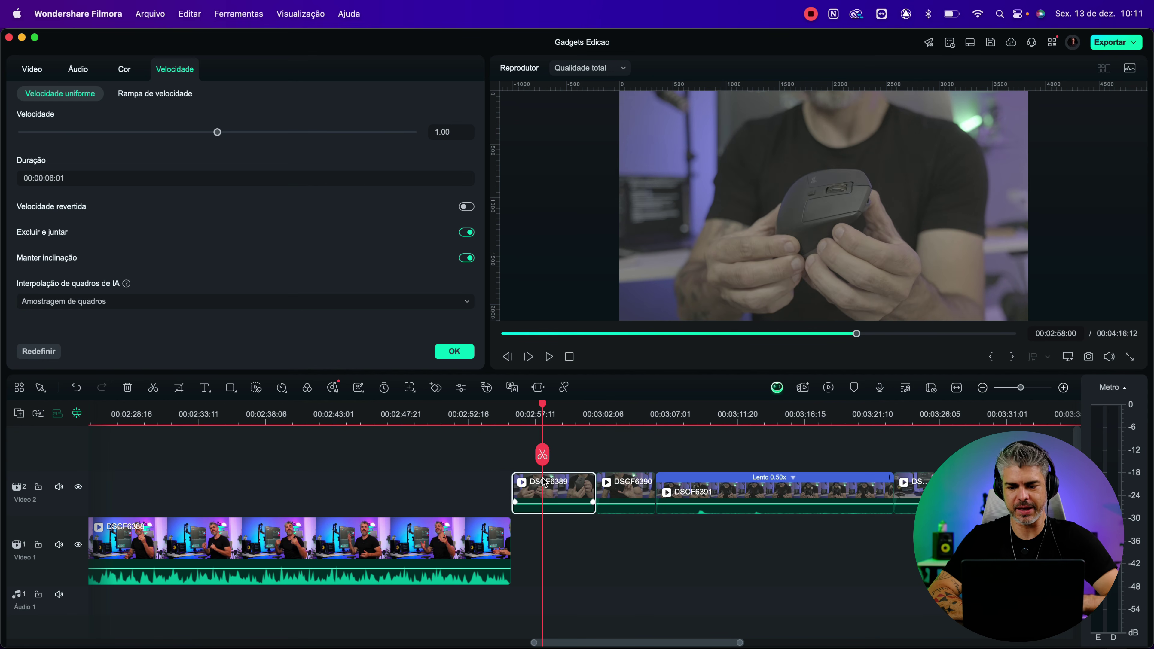
# - Paste the DSCF6389 clip on video track 2 above the talking segment at 00:00:27:10
pyautogui.hscroll(-15, 543, 482)
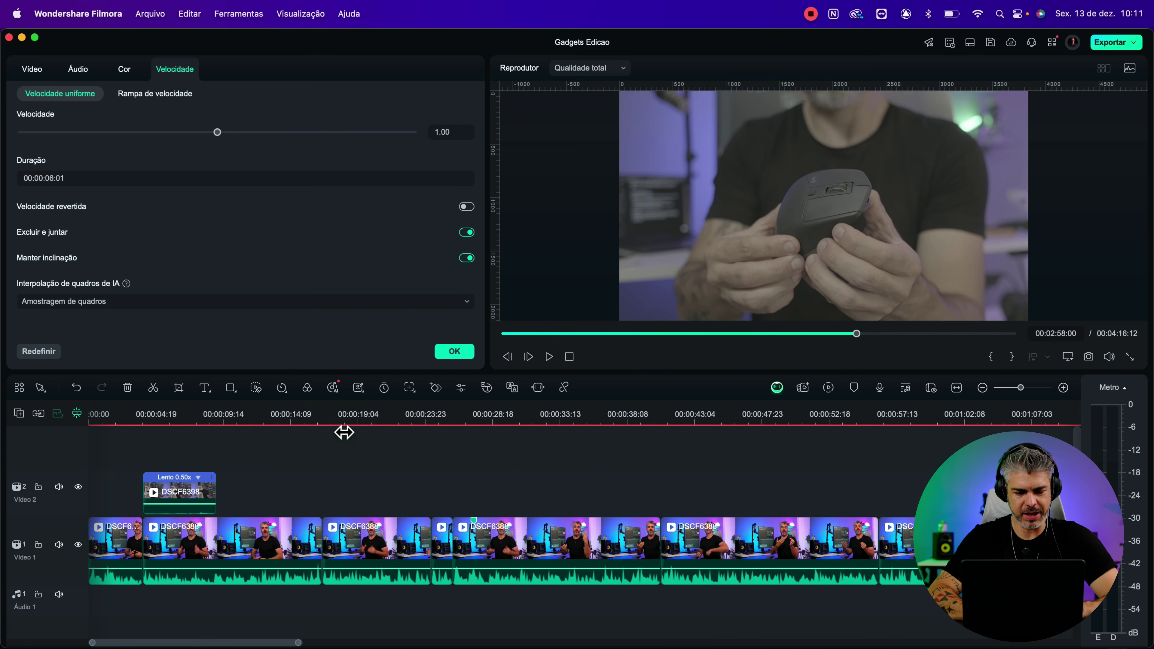
pyautogui.moveTo(489, 425); pyautogui.dragTo(477, 414)
pyautogui.click(479, 417)
pyautogui.click(472, 417)
pyautogui.press('super+v')
# - Play the pasted DSCF6389 cutaway from 00:00:26:10 and trim its end to leave a duration of 00:00:05:14
pyautogui.click(463, 424)
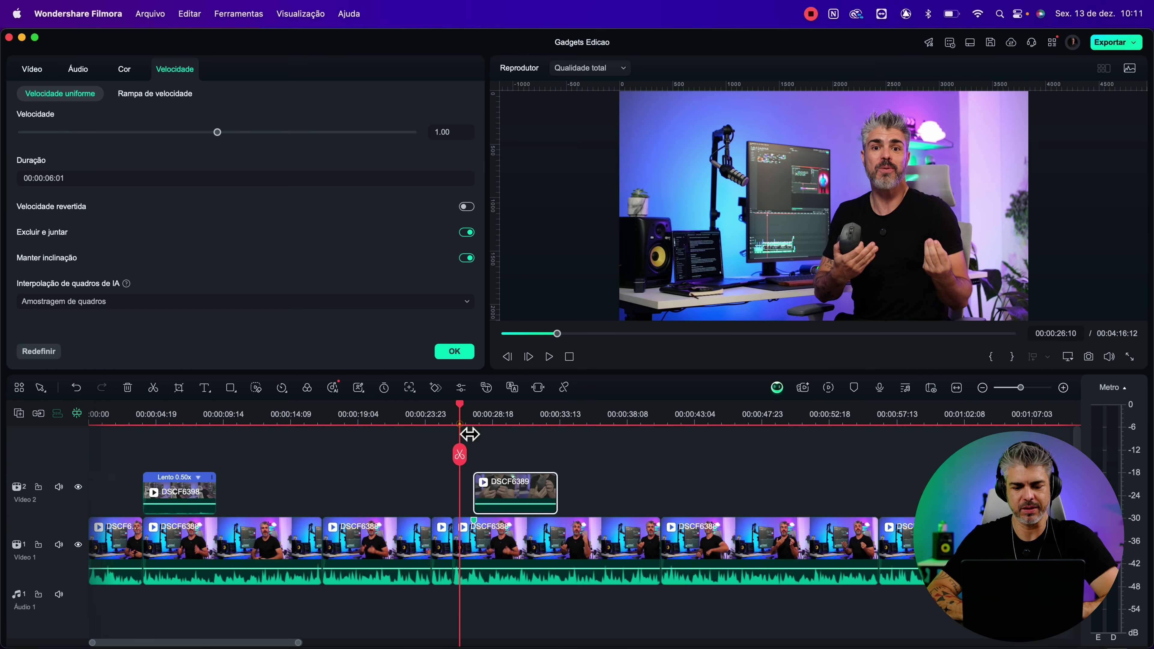
pyautogui.press('space')
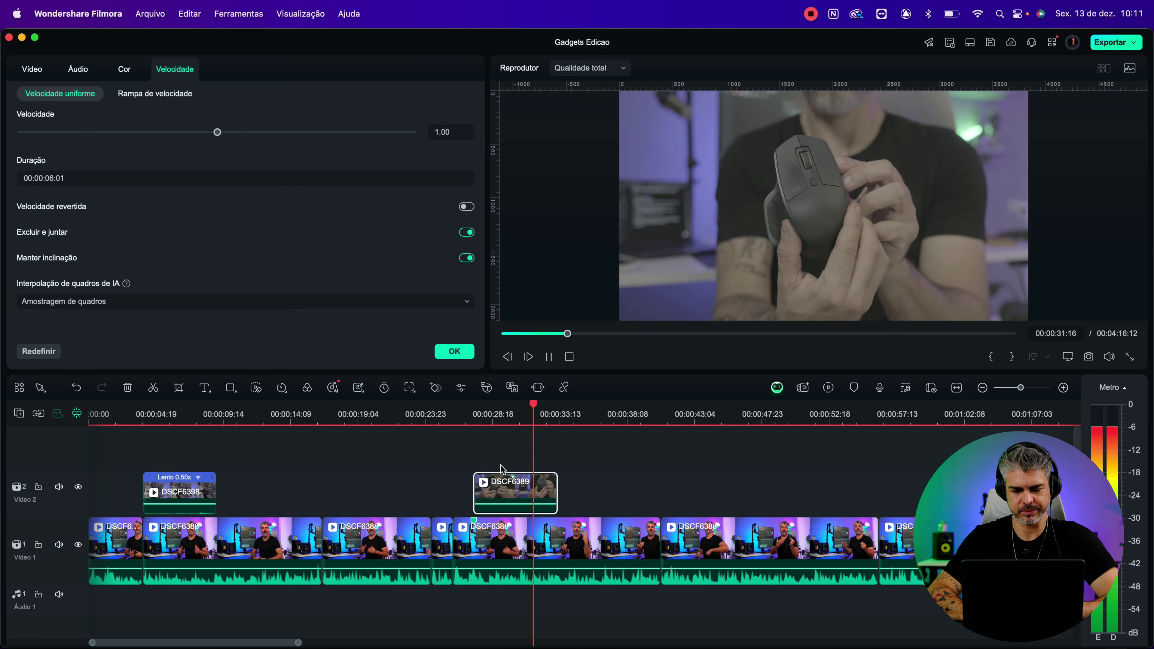
pyautogui.moveTo(558, 504); pyautogui.dragTo(552, 506)
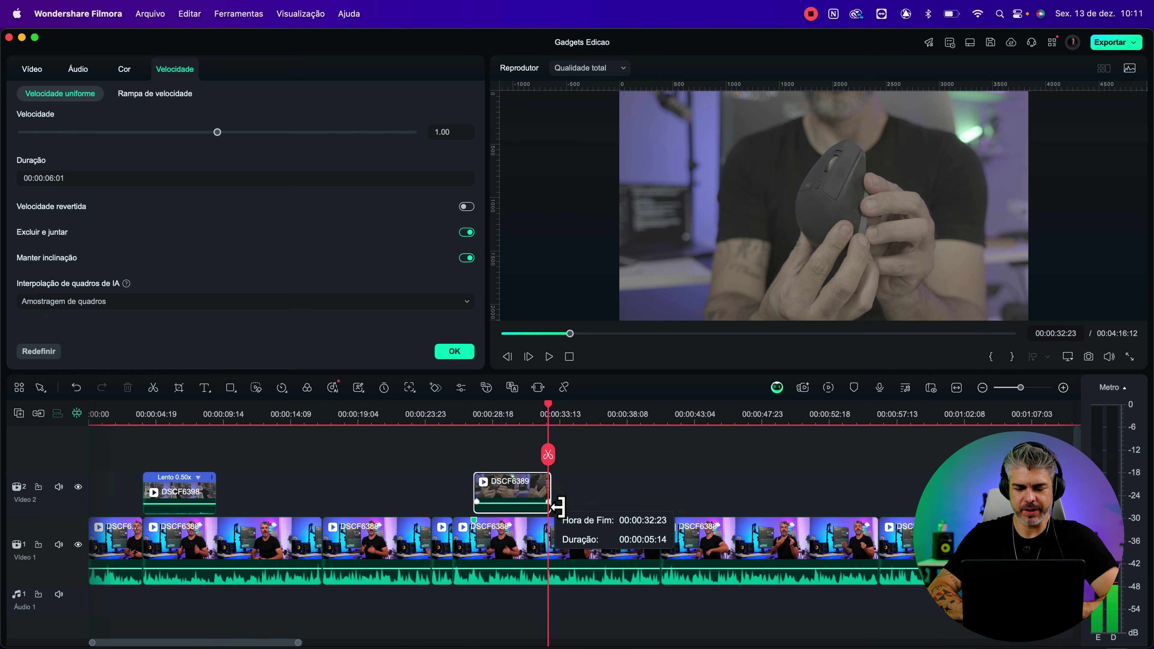
# - Find the three B-roll clips of the mouse in use, DSCF6400, DSCF6401 and DSCF6402, and copy them together
pyautogui.hotkey('shift', 'z')
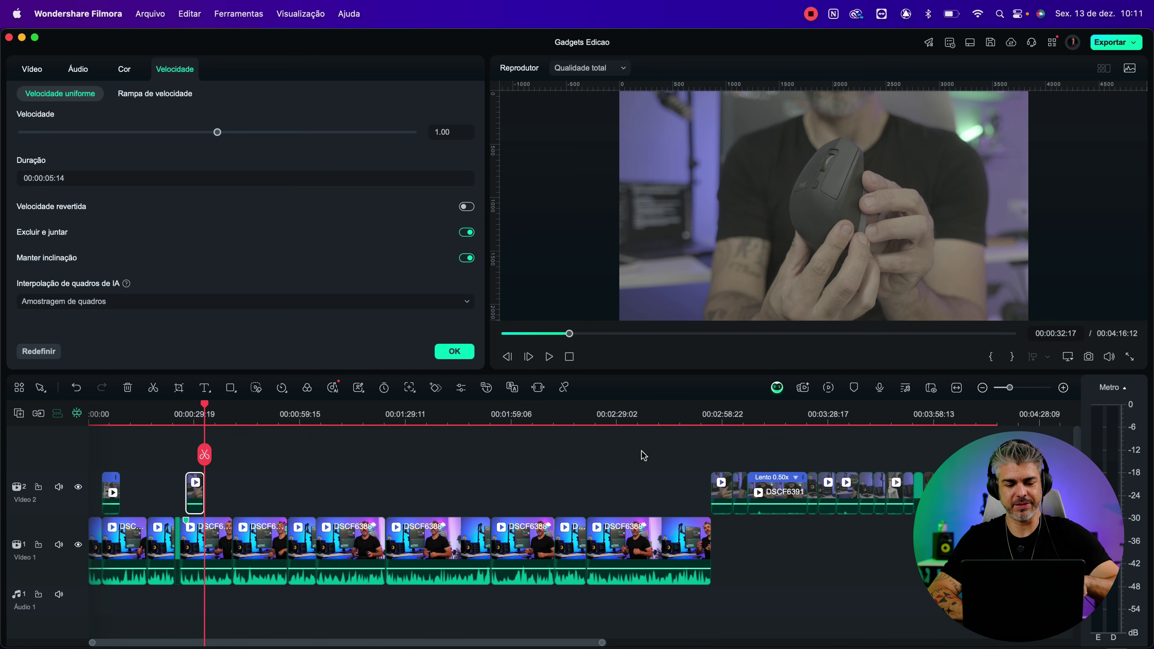
pyautogui.click(852, 412)
pyautogui.press('super+equal')
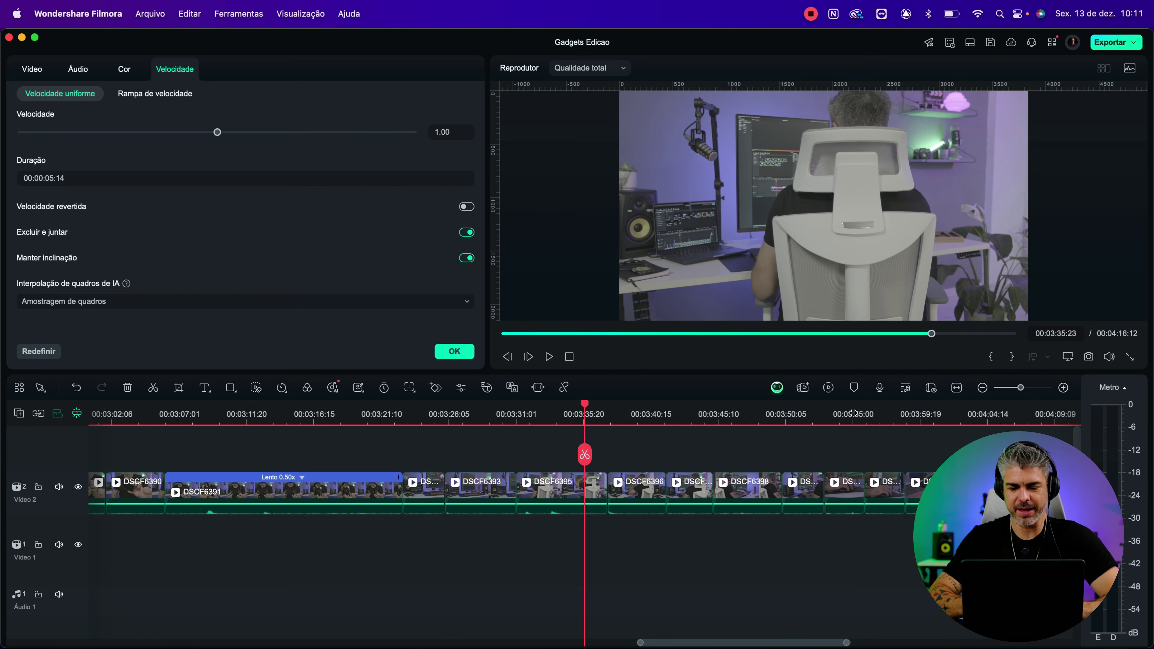
pyautogui.click(839, 423)
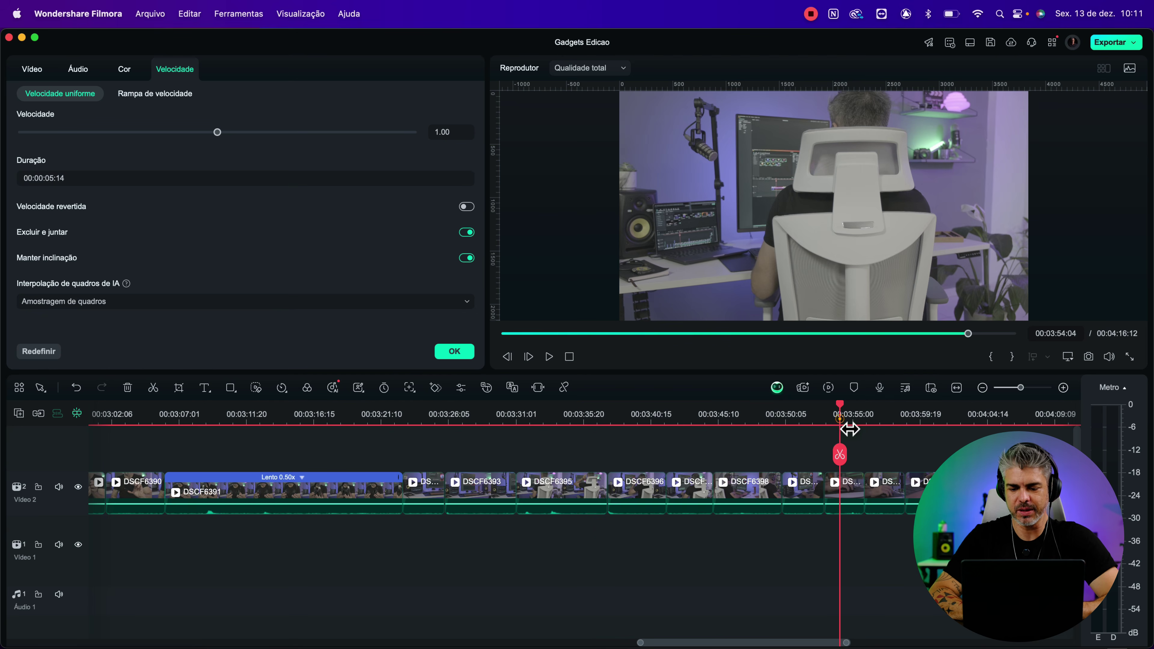
pyautogui.click(805, 425)
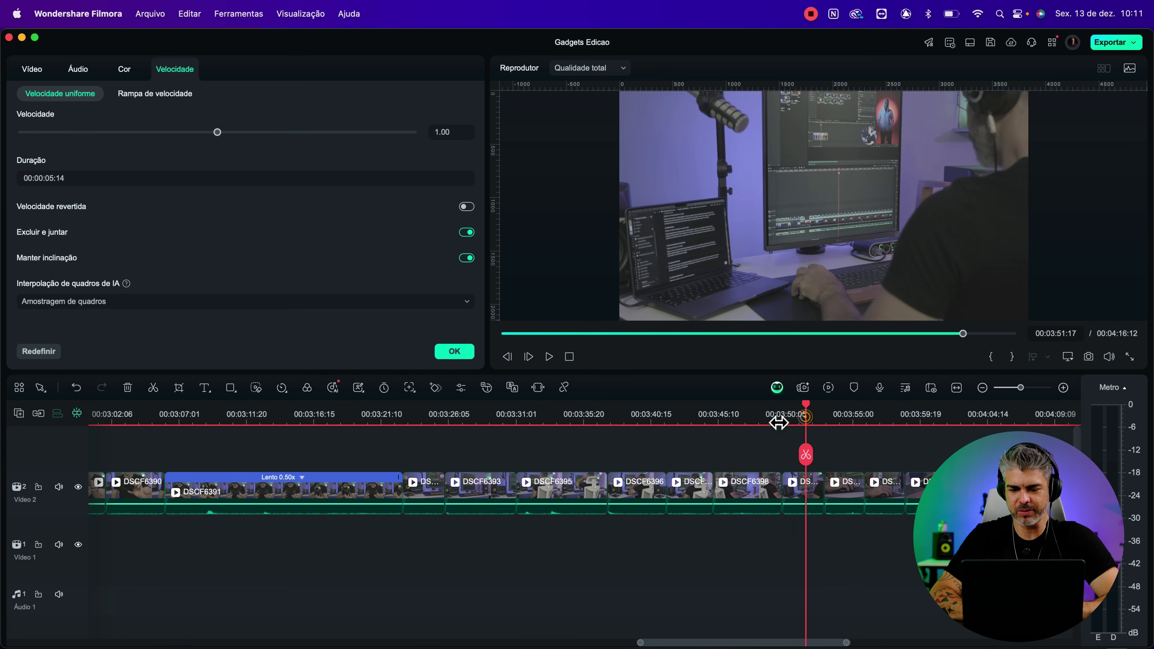
pyautogui.click(830, 423)
pyautogui.click(851, 492)
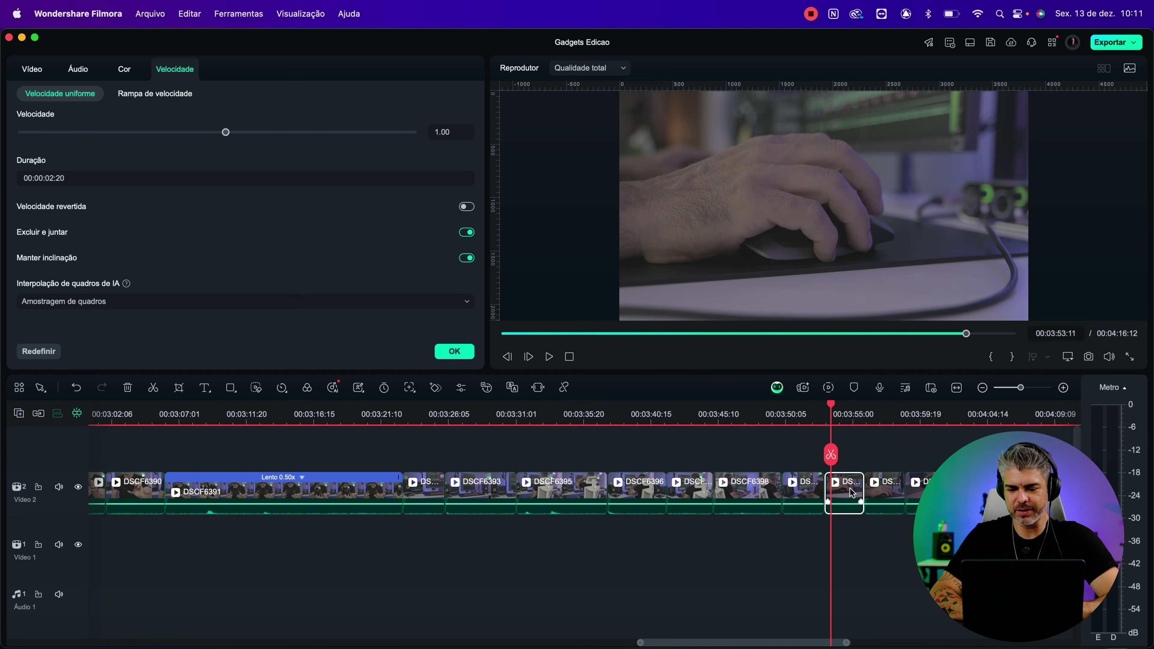
pyautogui.click(889, 428)
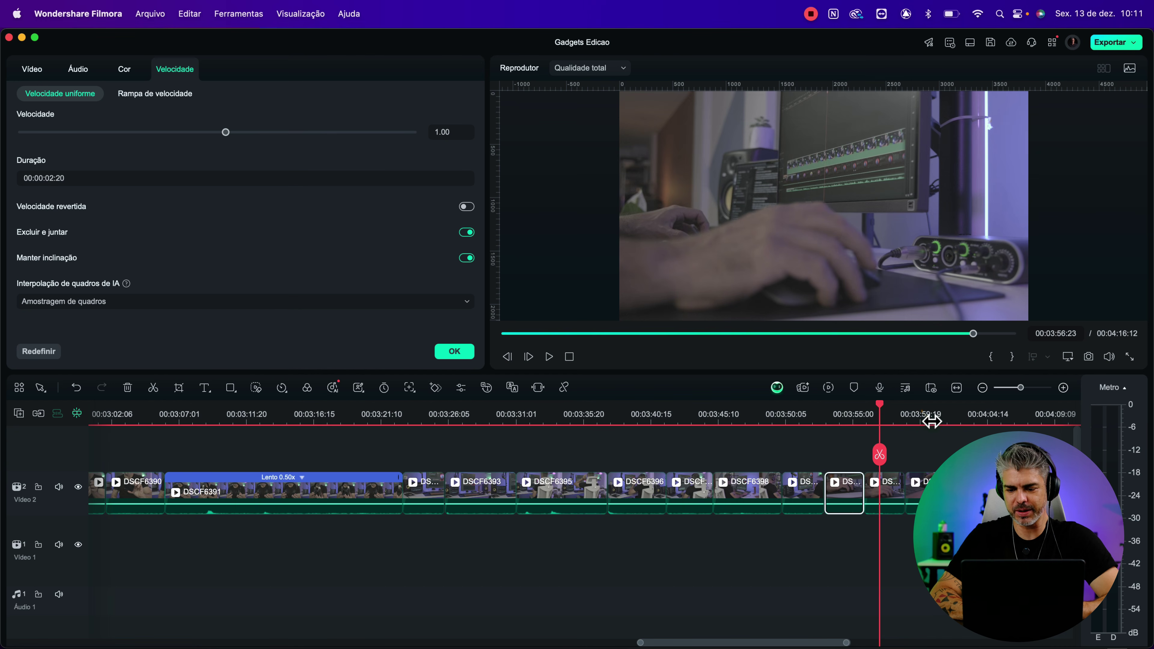
pyautogui.click(921, 412)
pyautogui.hscroll(2, 824, 454)
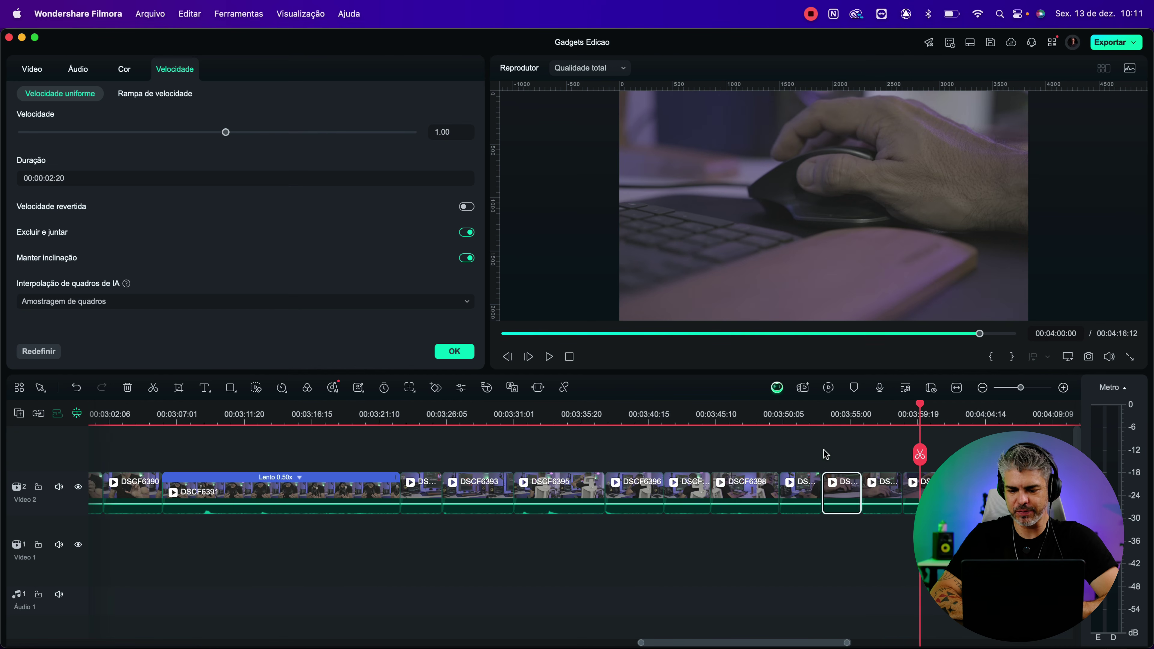
pyautogui.moveTo(815, 453); pyautogui.dragTo(909, 494)
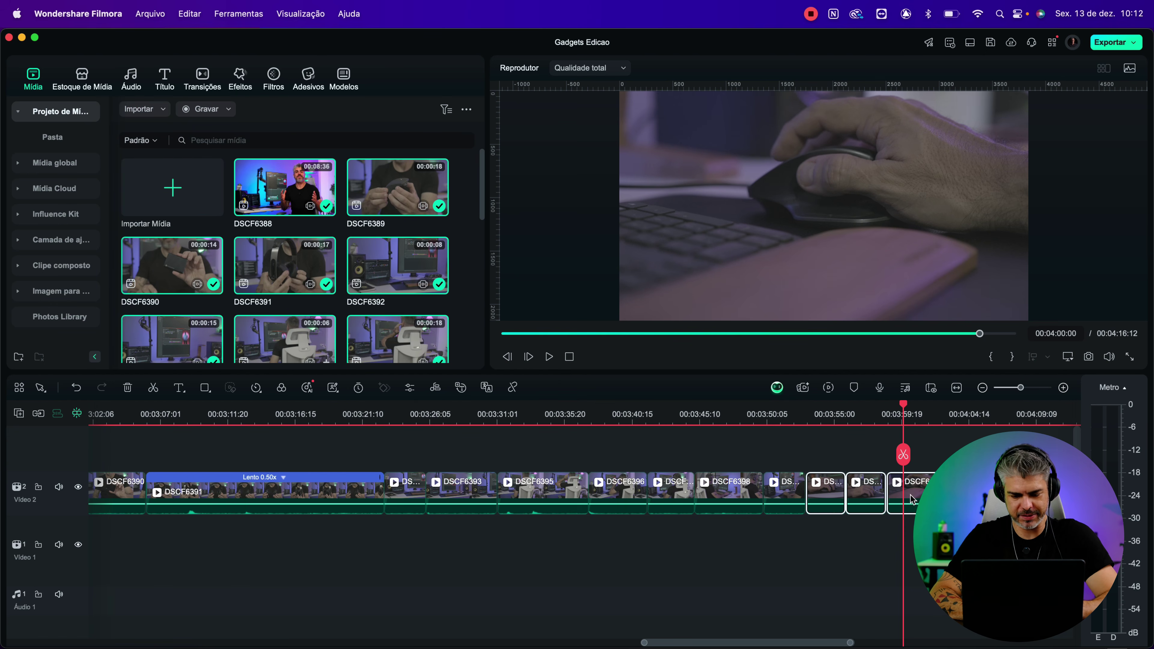
# - Paste the three mouse-in-use clips on video track 2 directly after the end of the trimmed DSCF6389 clip
pyautogui.hscroll(-15, 689, 488)
pyautogui.hscroll(-7, 689, 488)
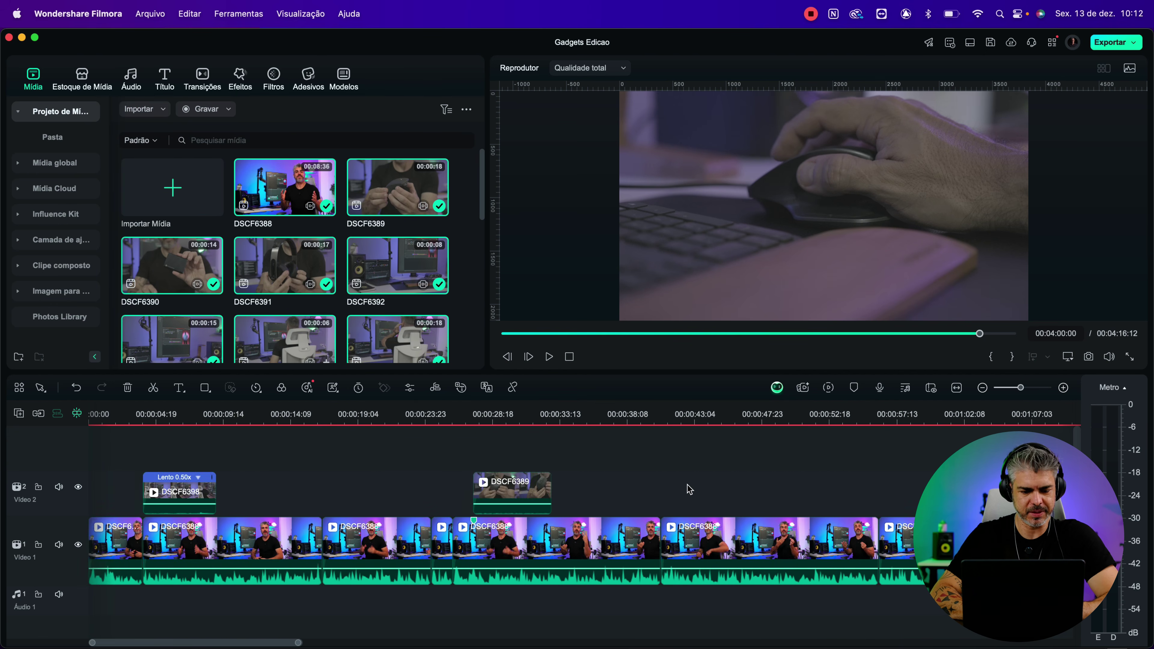
pyautogui.click(566, 423)
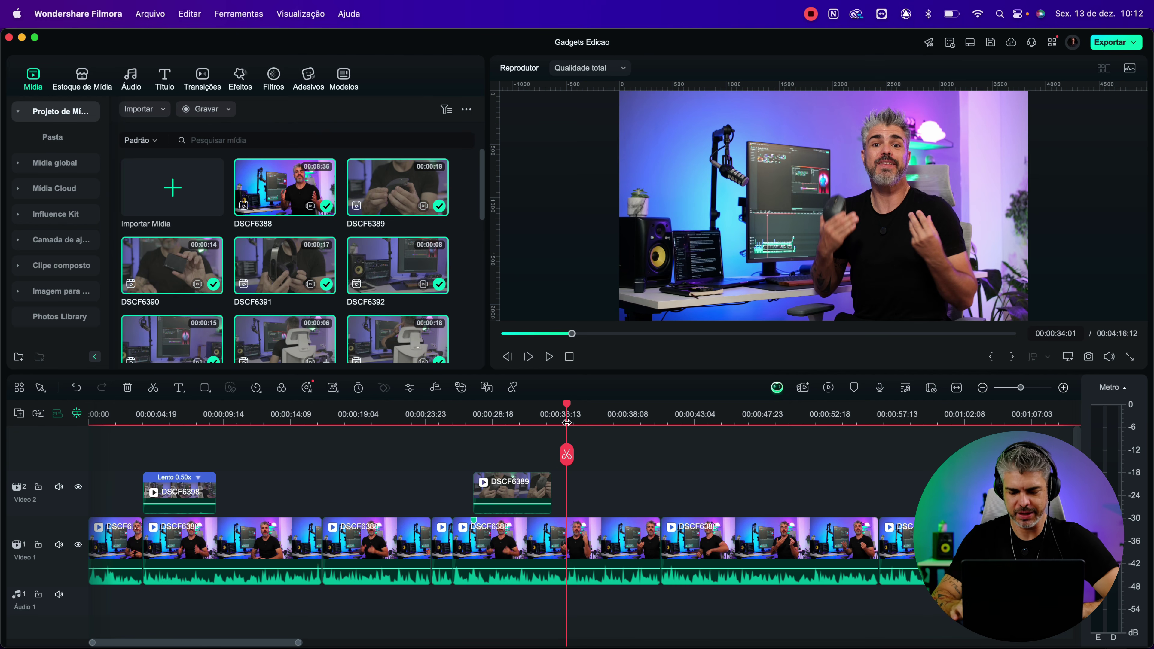
pyautogui.click(549, 423)
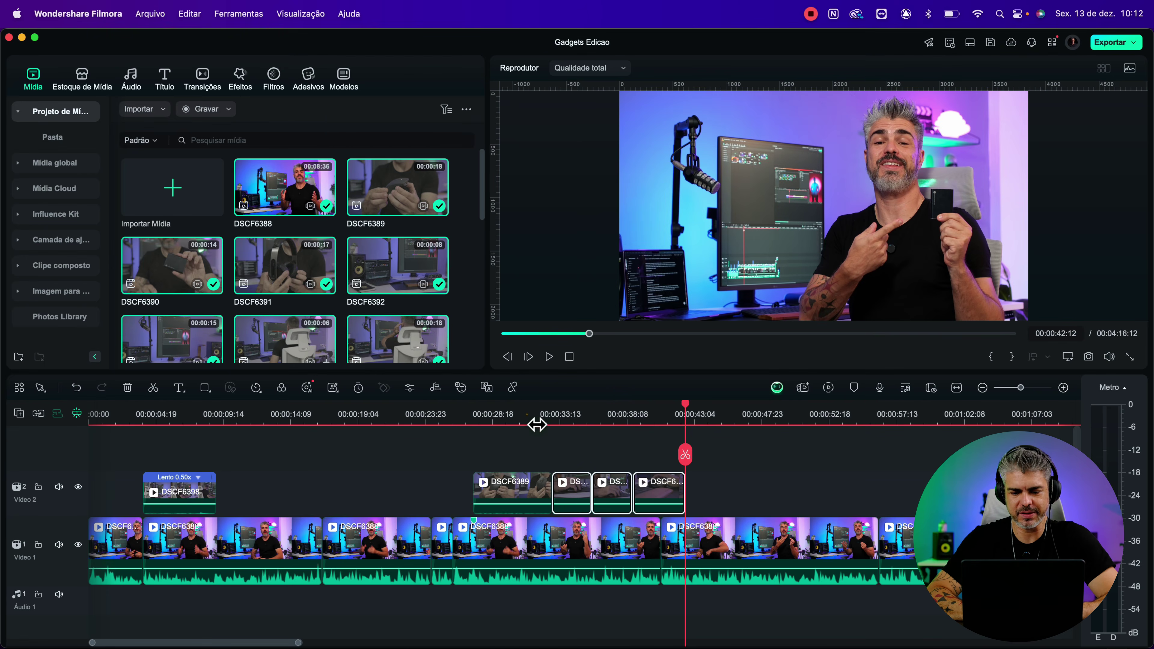
# - Play the pasted mouse clips over the talking footage and compare the shots in DSCF6400, DSCF6401 and DSCF6402
pyautogui.click(528, 422)
pyautogui.press('space')
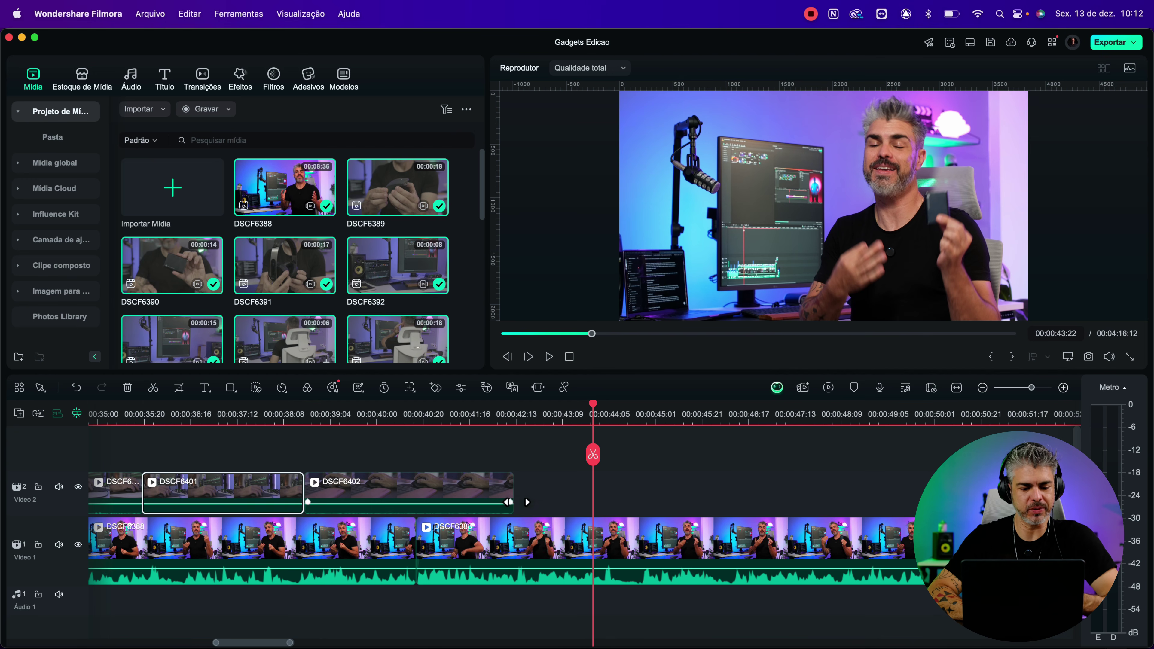
pyautogui.hscroll(-6, 507, 498)
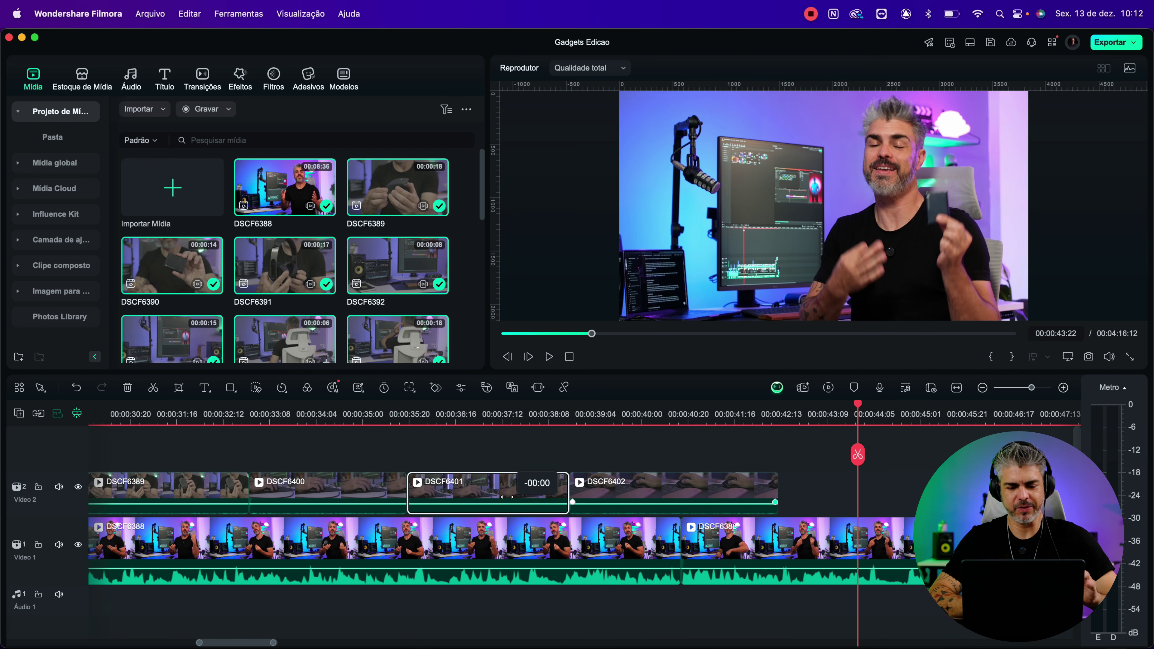
pyautogui.click(288, 414)
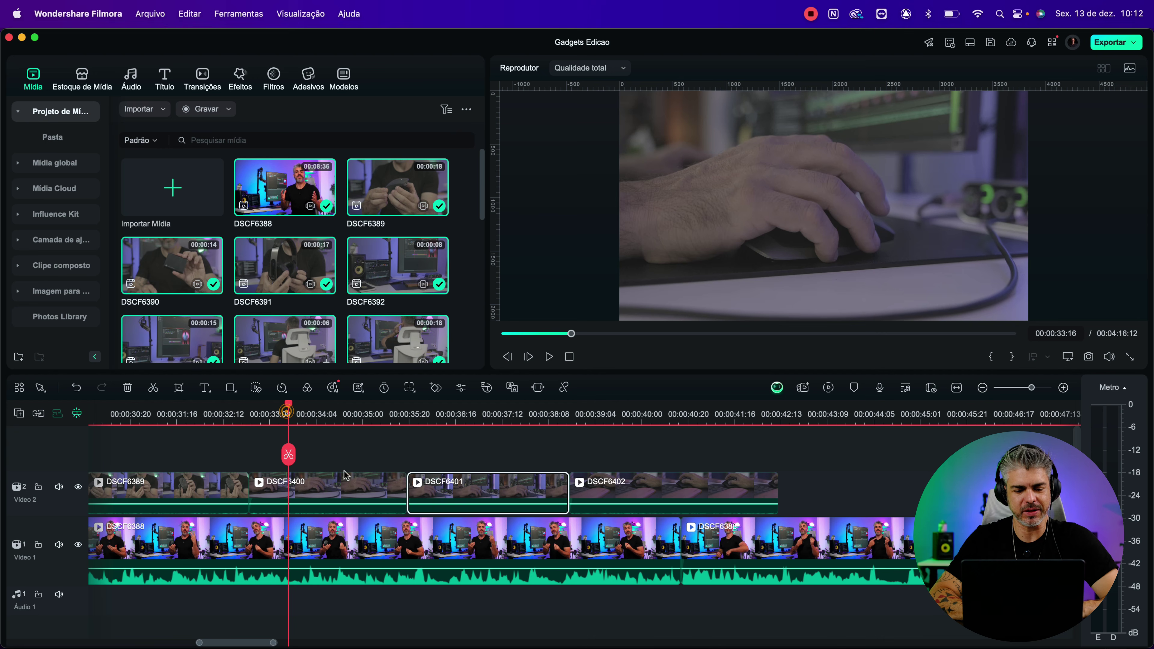
pyautogui.click(345, 486)
pyautogui.click(445, 416)
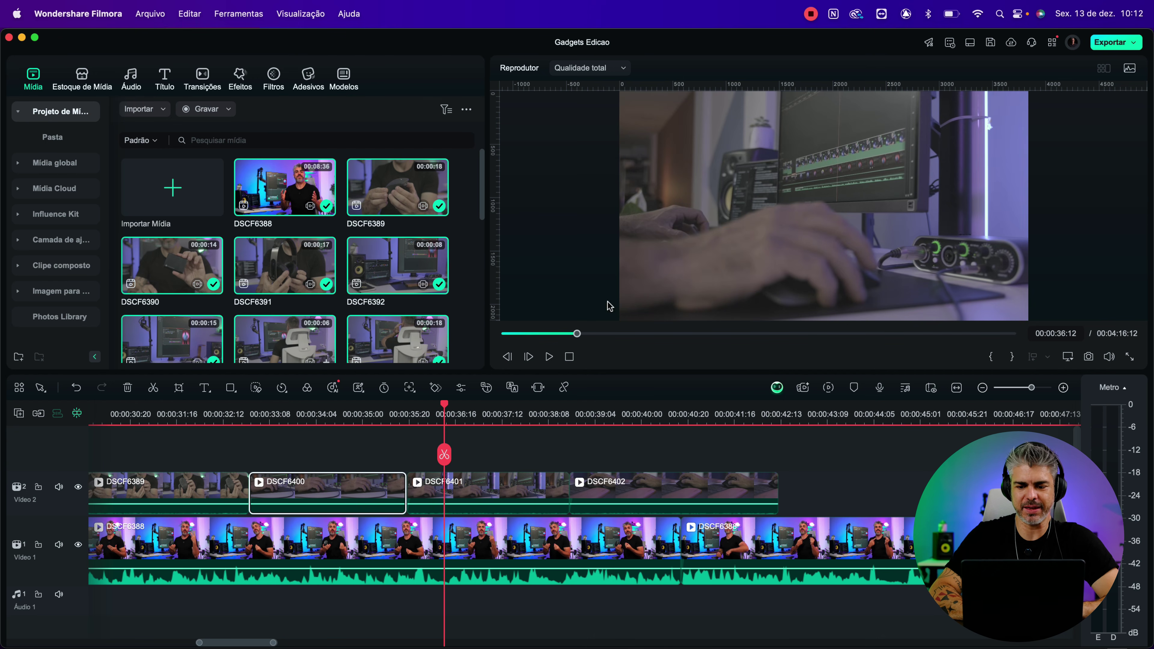
pyautogui.click(460, 496)
pyautogui.click(601, 420)
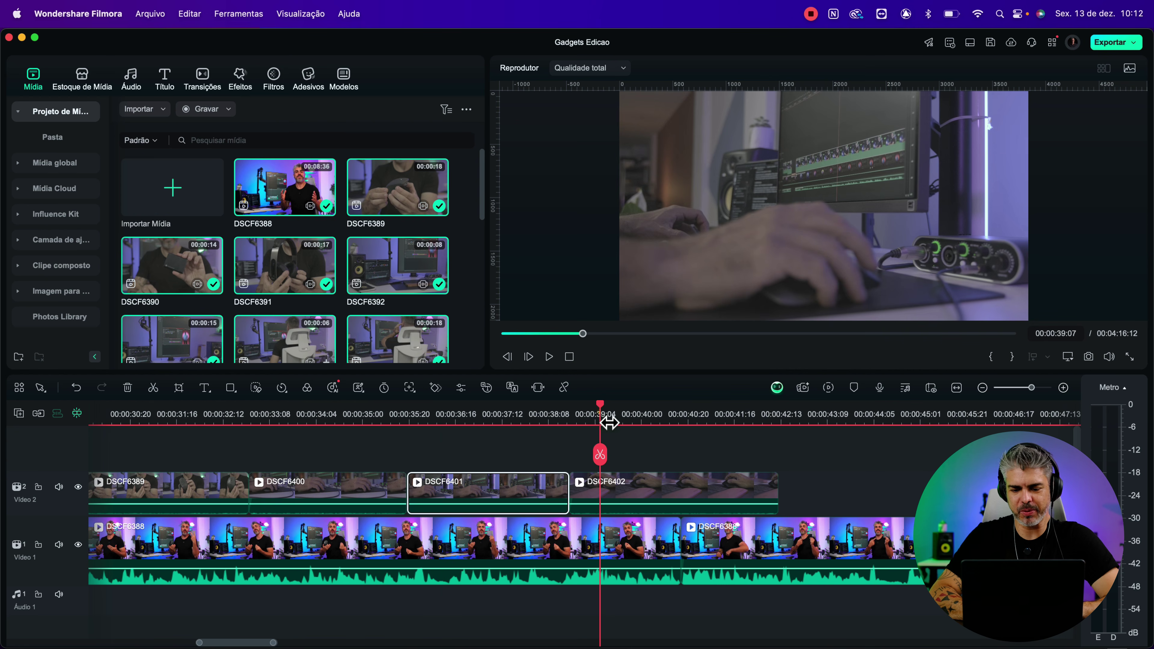
# - Swap the last two mouse clips so DSCF6402 follows DSCF6400 and DSCF6401 closes the sequence, without gaps
pyautogui.moveTo(472, 492); pyautogui.dragTo(869, 488)
pyautogui.moveTo(646, 488); pyautogui.dragTo(484, 488)
pyautogui.moveTo(845, 501); pyautogui.dragTo(594, 499)
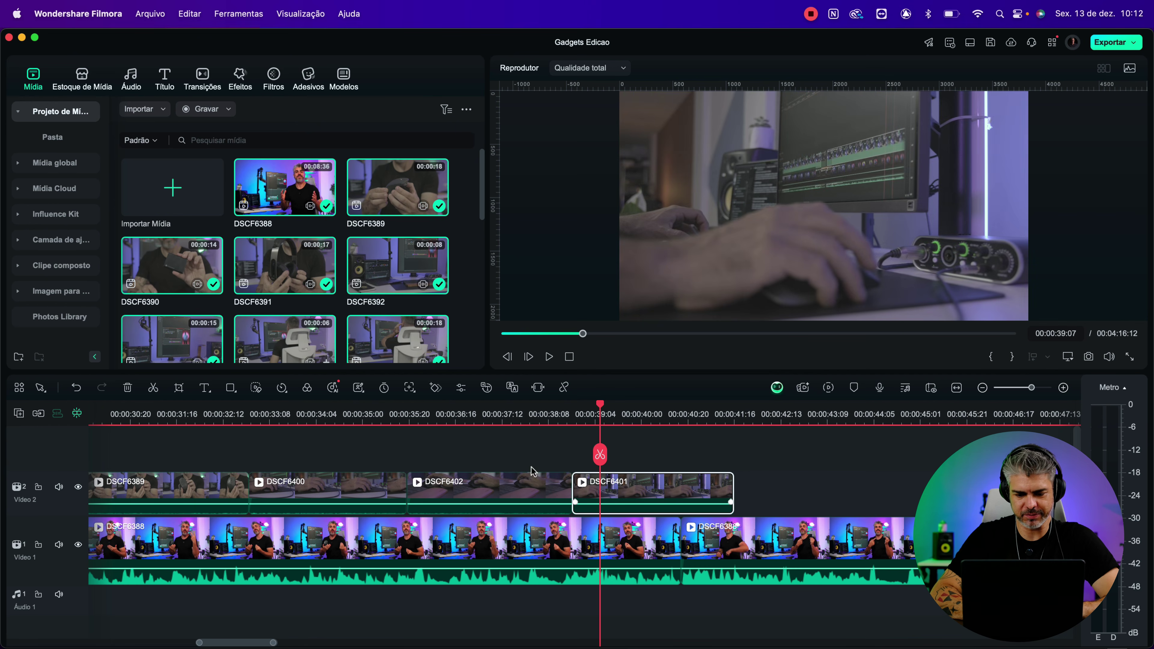
# - Trim the end of DSCF6401 to just past the cut to the next DSCF6388 segment and play across it
pyautogui.click(381, 420)
pyautogui.press('space')
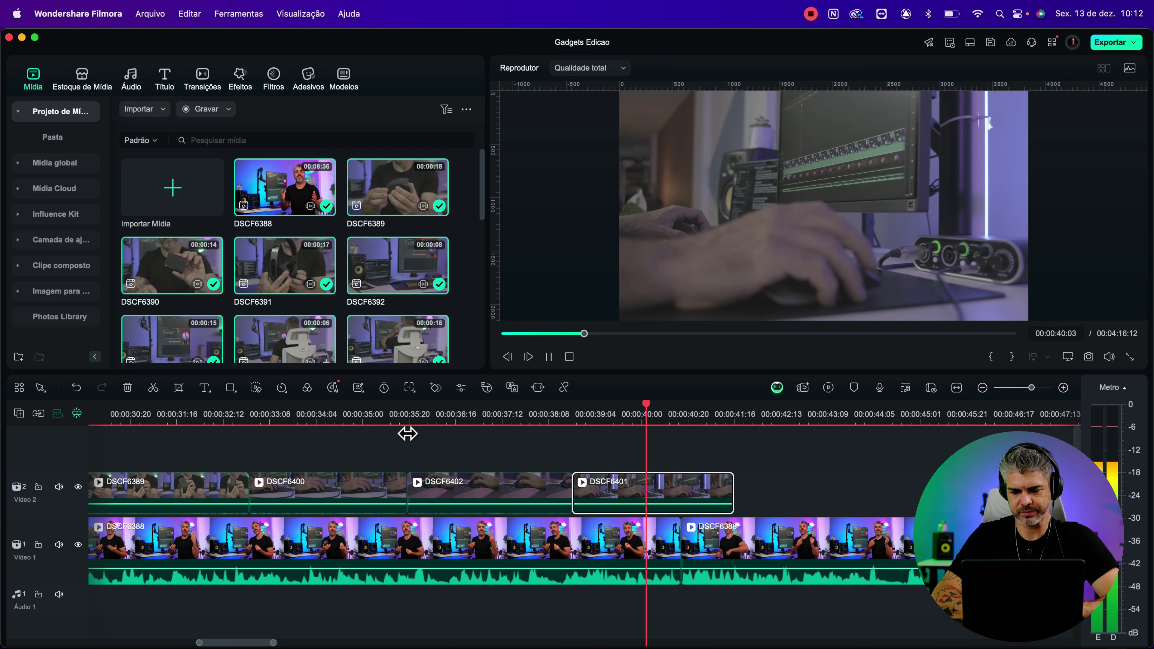
pyautogui.press('space')
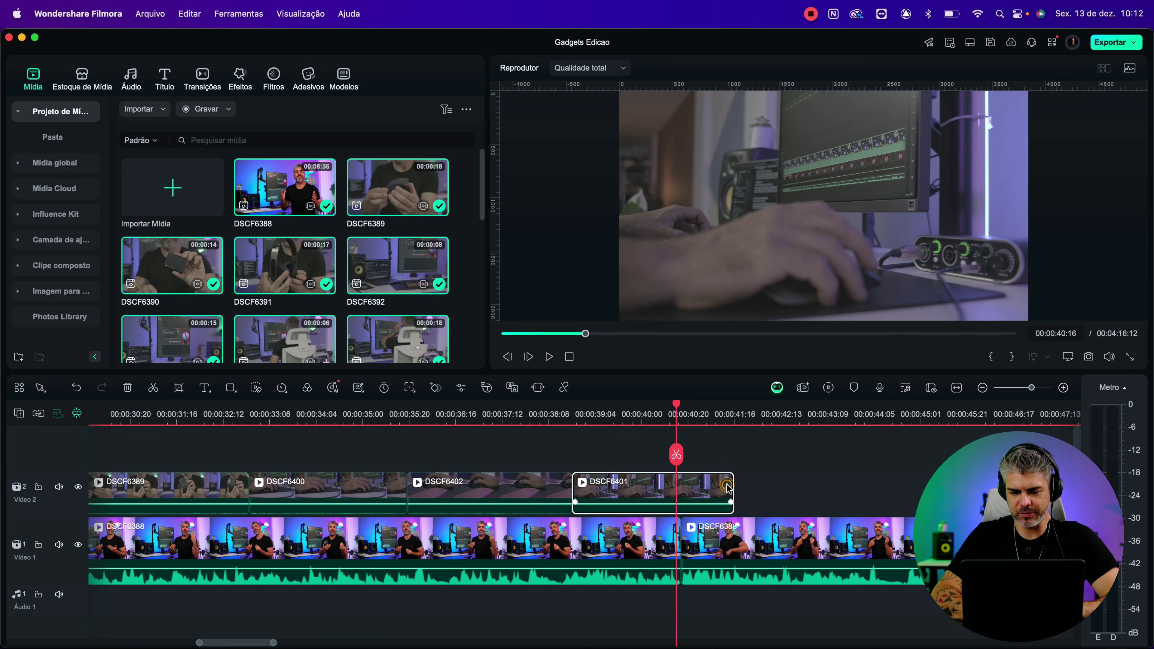
pyautogui.moveTo(738, 495); pyautogui.dragTo(688, 493)
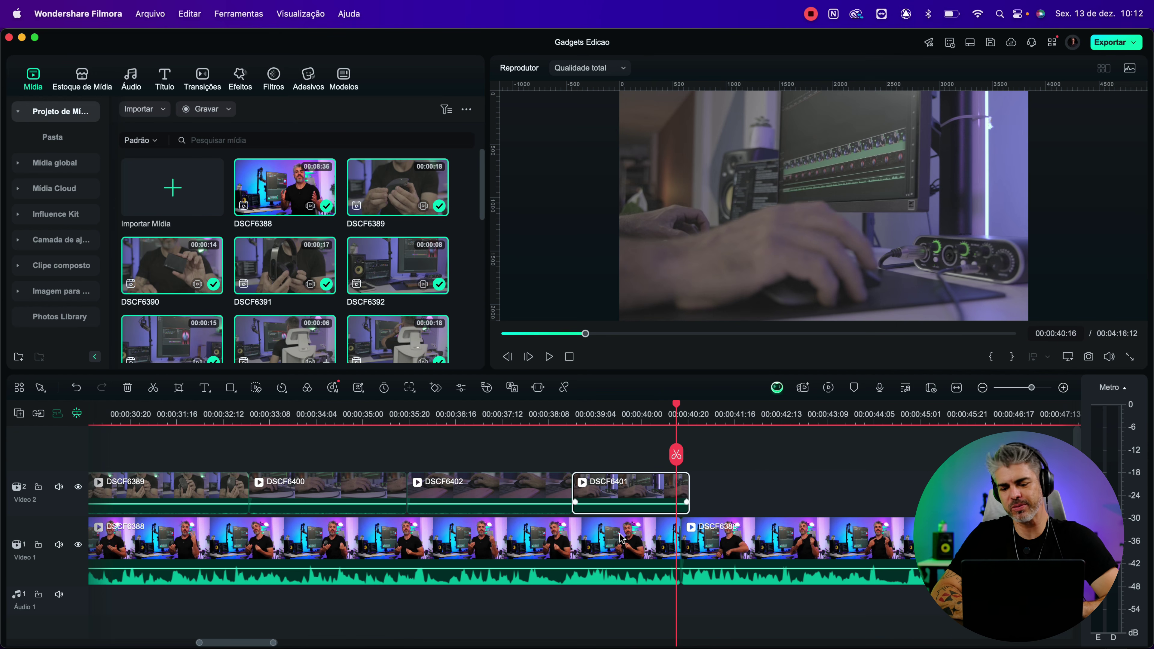
pyautogui.press('space')
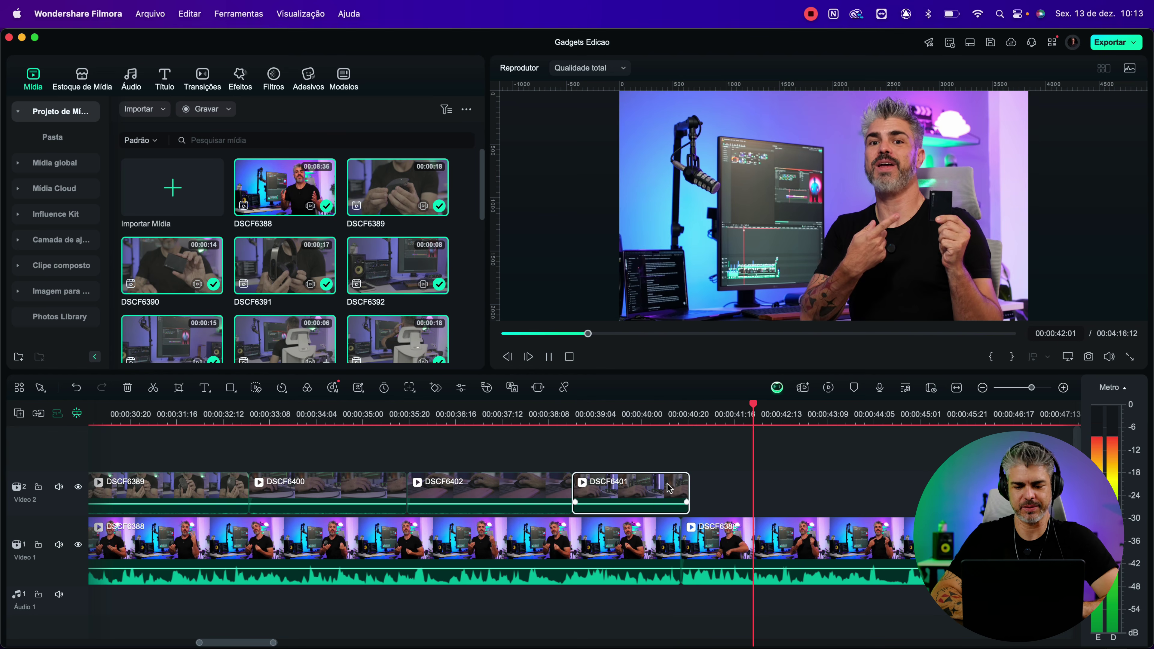
pyautogui.press('space')
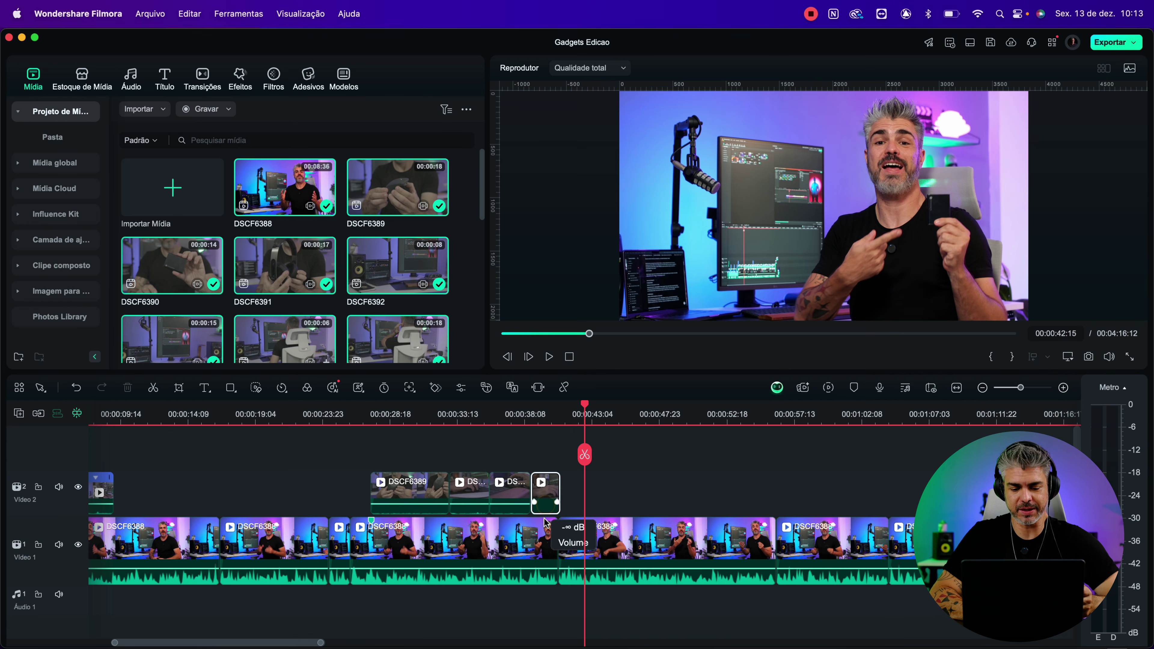
# - Try to silence the overlaid mouse clips by lowering their volume lines, and undo the volume change
pyautogui.click(472, 512)
pyautogui.click(424, 504)
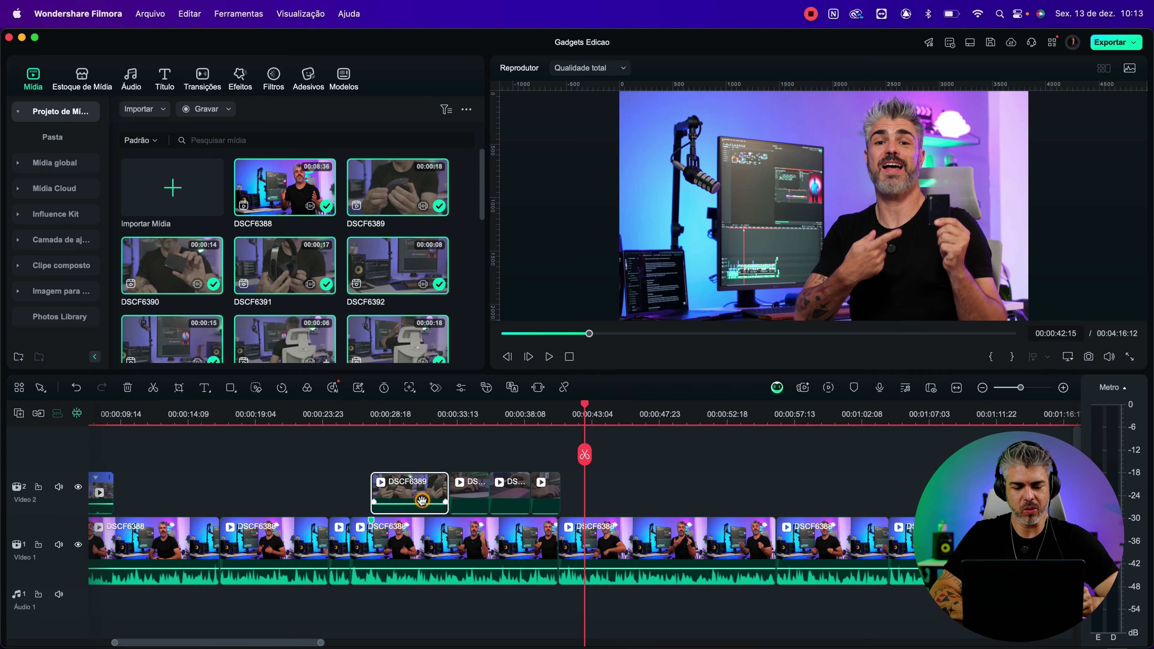
pyautogui.press('super+z')
# - Detach the audio of the four mouse clips on video track 2 and delete the detached audio from audio track 1
pyautogui.moveTo(644, 493); pyautogui.dragTo(390, 478)
pyautogui.rightClick(422, 493)
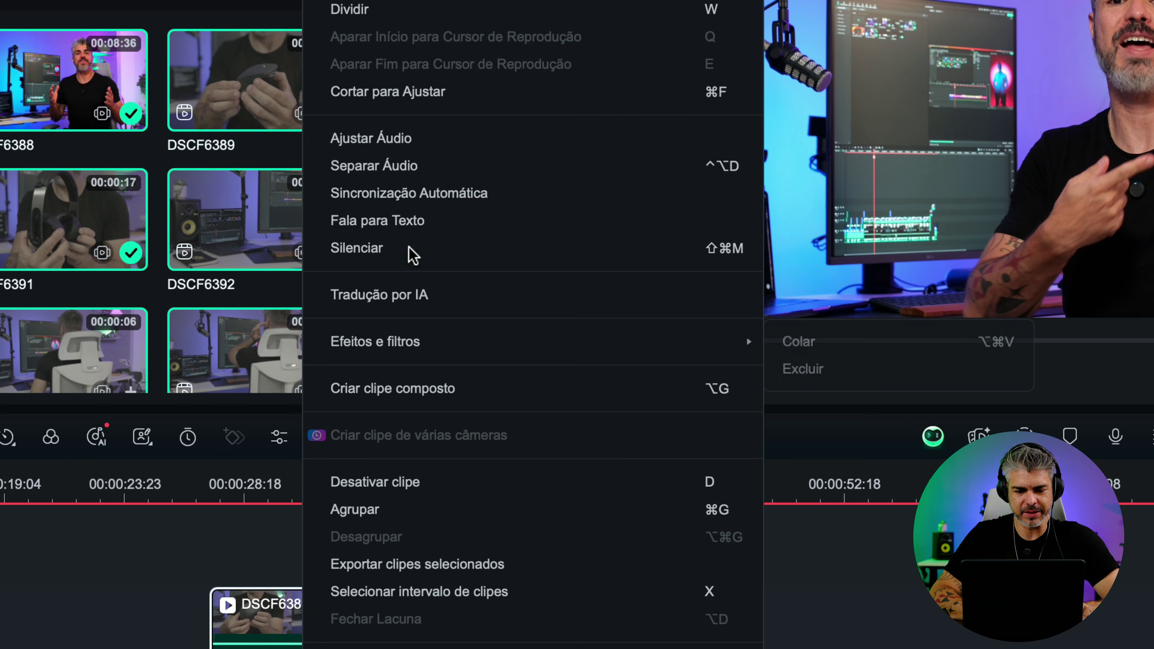
pyautogui.click(383, 174)
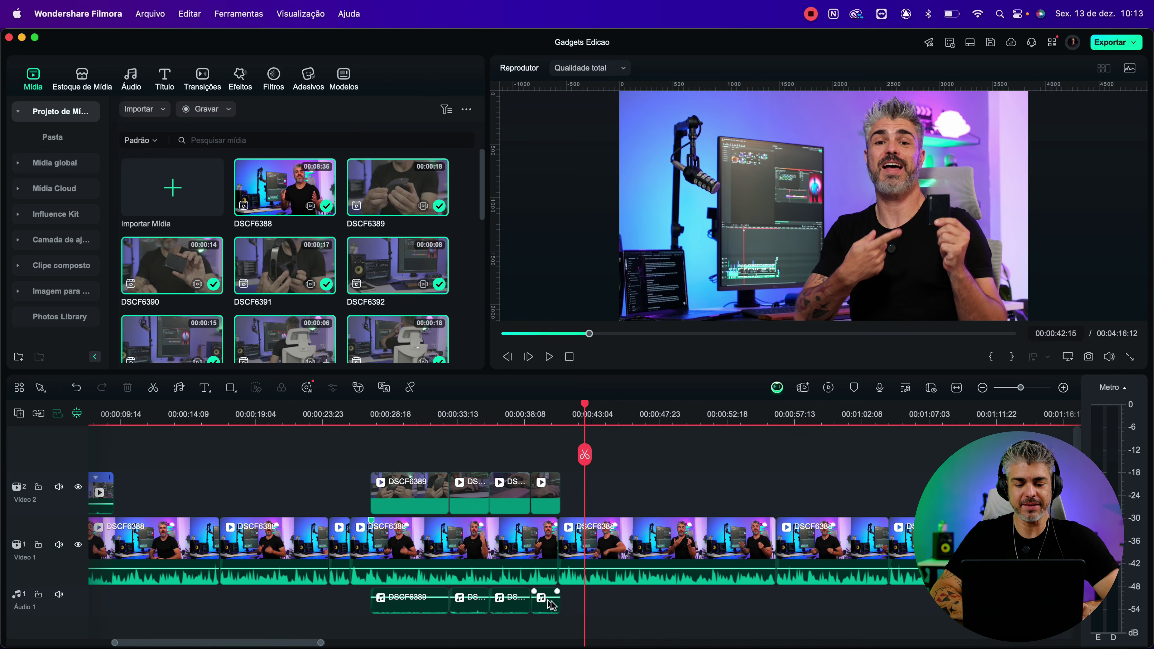
pyautogui.moveTo(572, 610); pyautogui.dragTo(335, 588)
pyautogui.press('Delete')
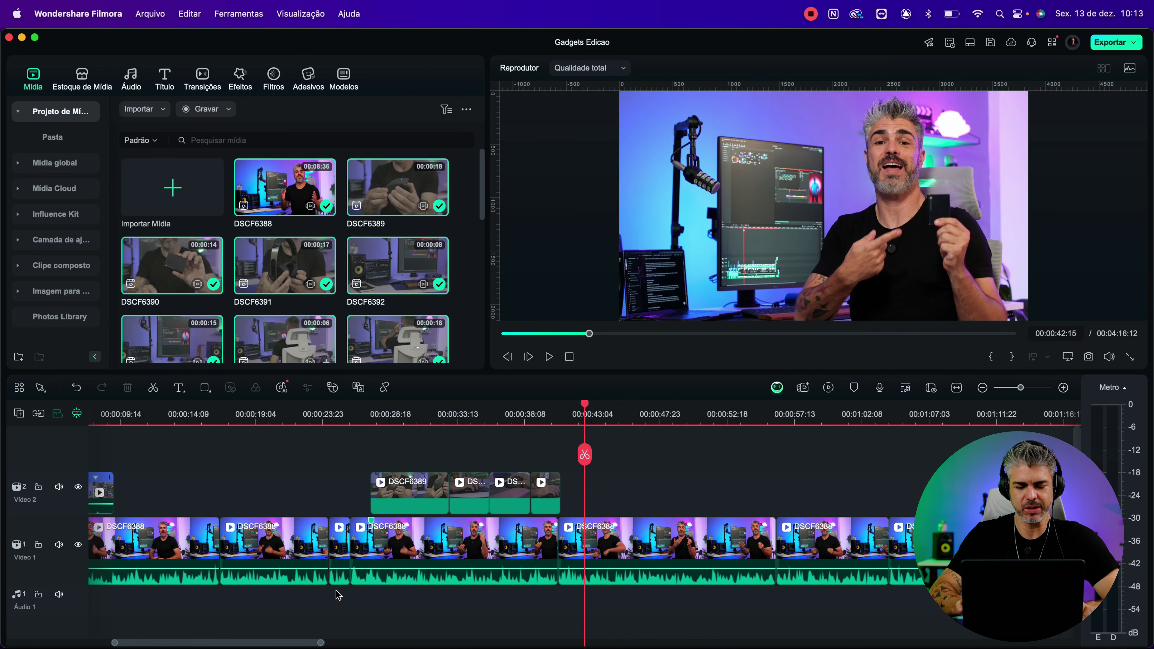
pyautogui.moveTo(387, 413); pyautogui.dragTo(408, 422)
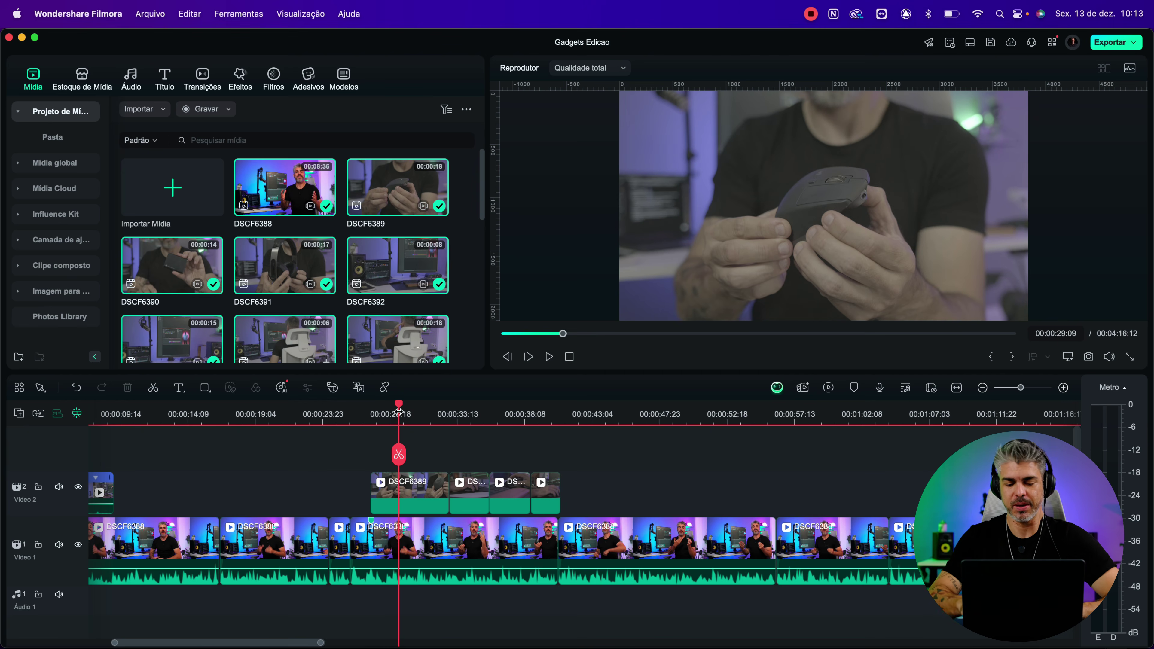
# - Browse the trending templates and return to the project media
pyautogui.hotkey('shift', 'z')
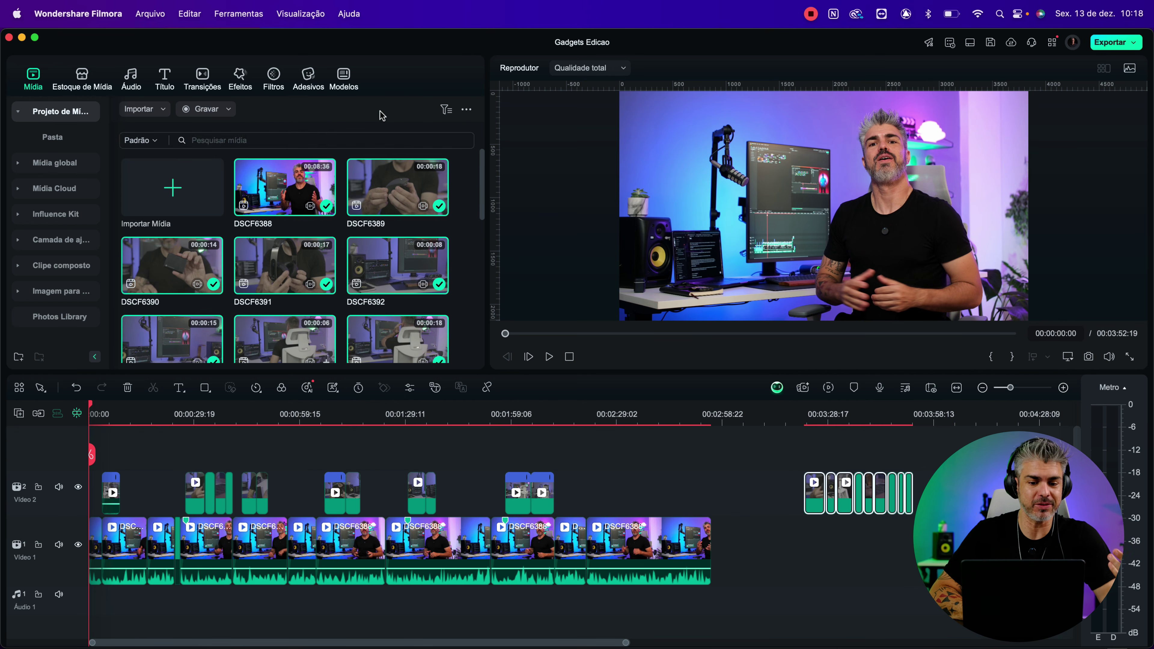
pyautogui.click(343, 76)
pyautogui.scroll(-10, 305, 288)
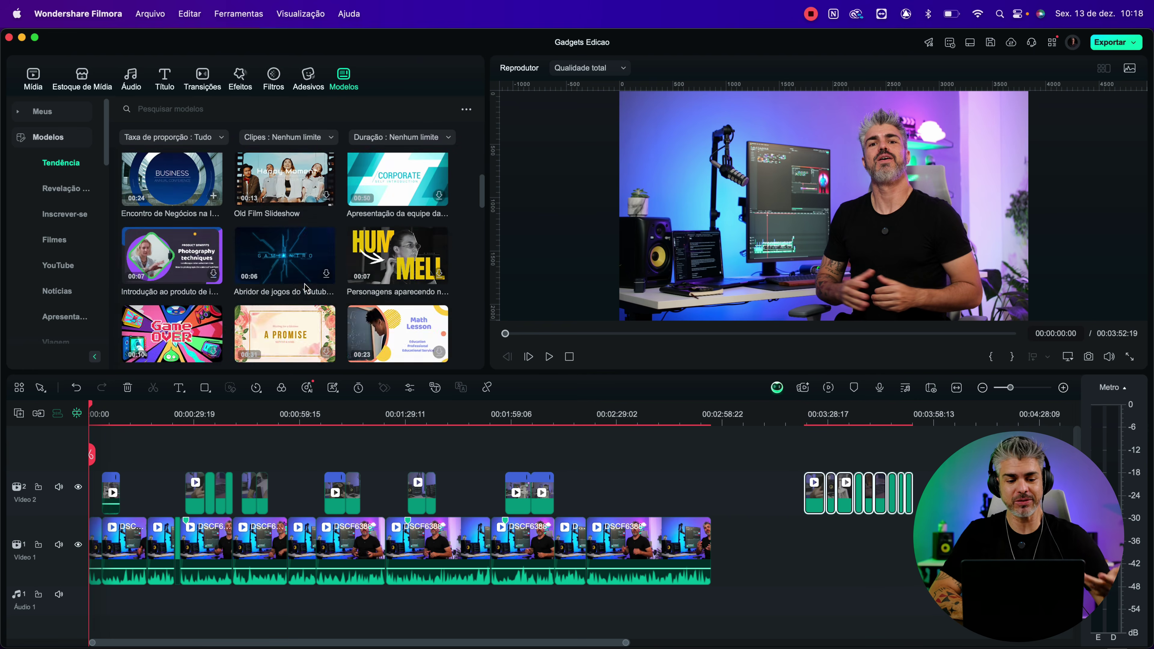
pyautogui.scroll(-5, 305, 287)
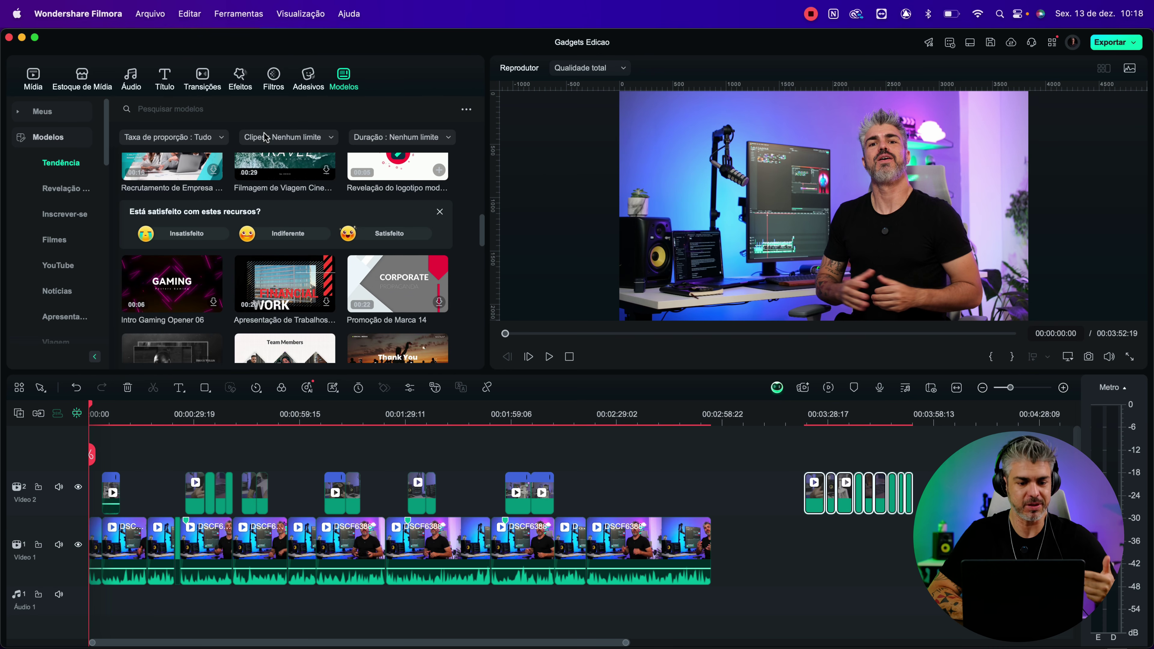
pyautogui.click(34, 76)
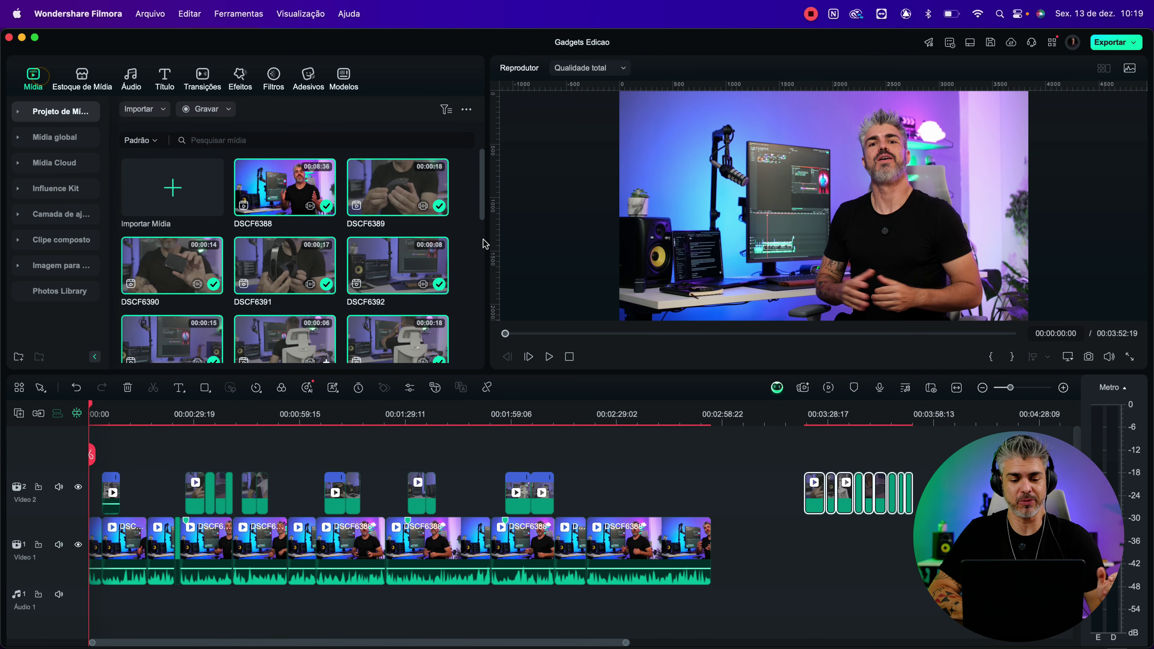
# - Import all eight files from the ARQUIVOS VINHETAS folder in FILMORA DEZ2024 without creating proxy files
pyautogui.click(464, 243)
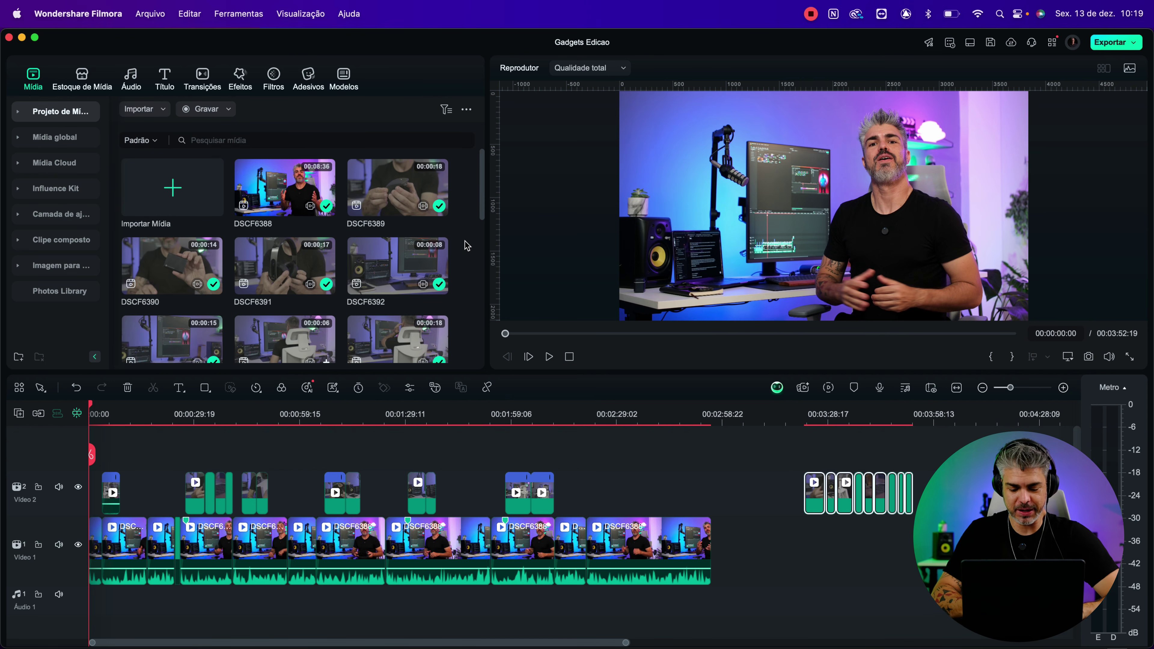
pyautogui.doubleClick(467, 246)
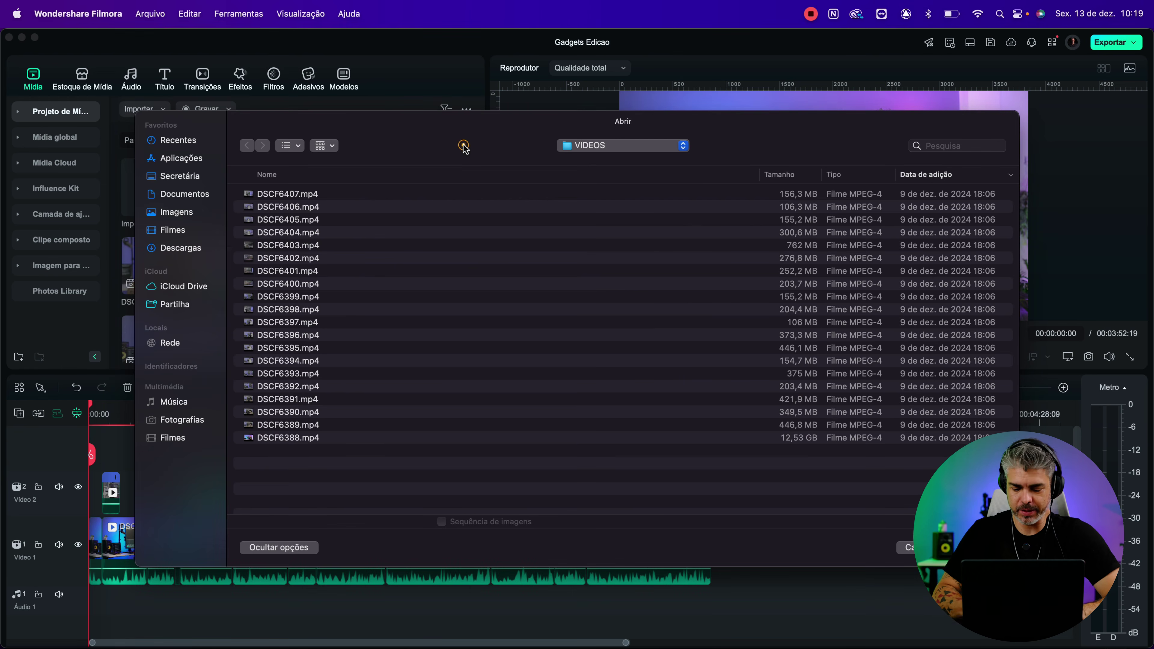
pyautogui.press('super+Up')
pyautogui.press('super+Up')
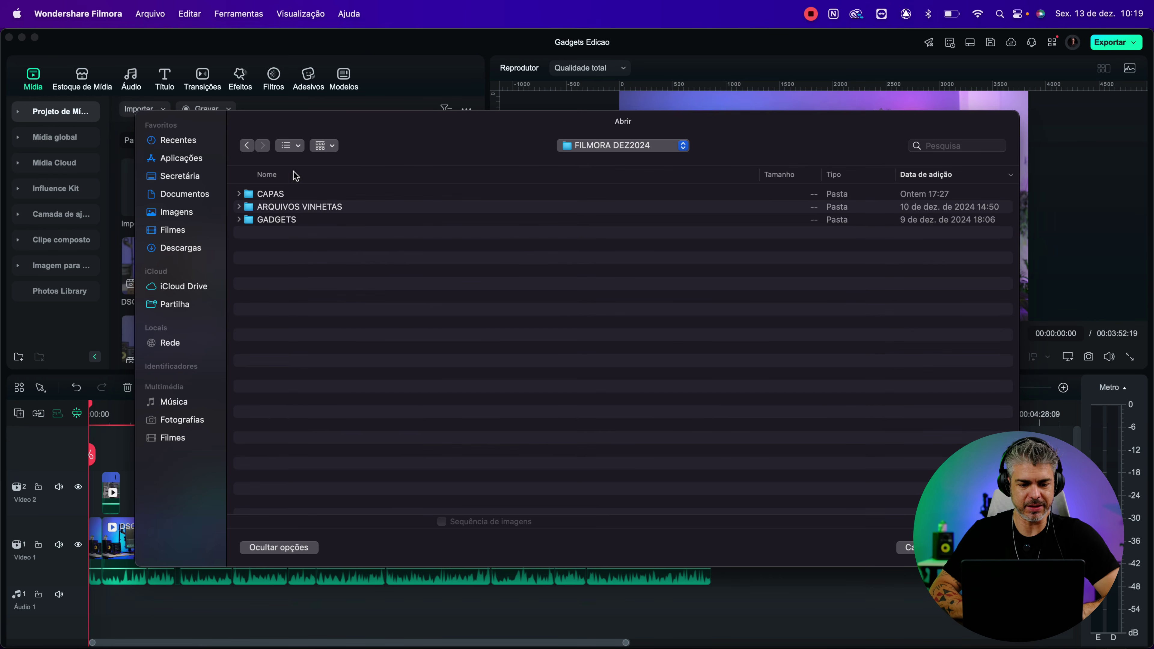
pyautogui.doubleClick(271, 207)
pyautogui.click(287, 209)
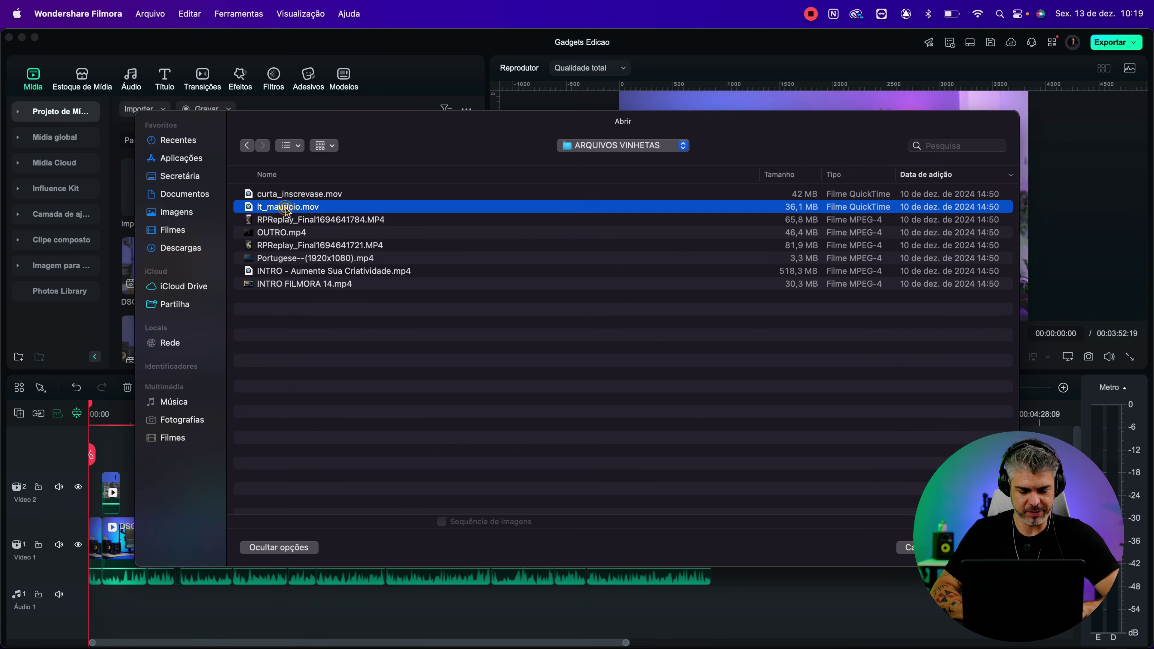
pyautogui.moveTo(405, 356); pyautogui.dragTo(306, 208)
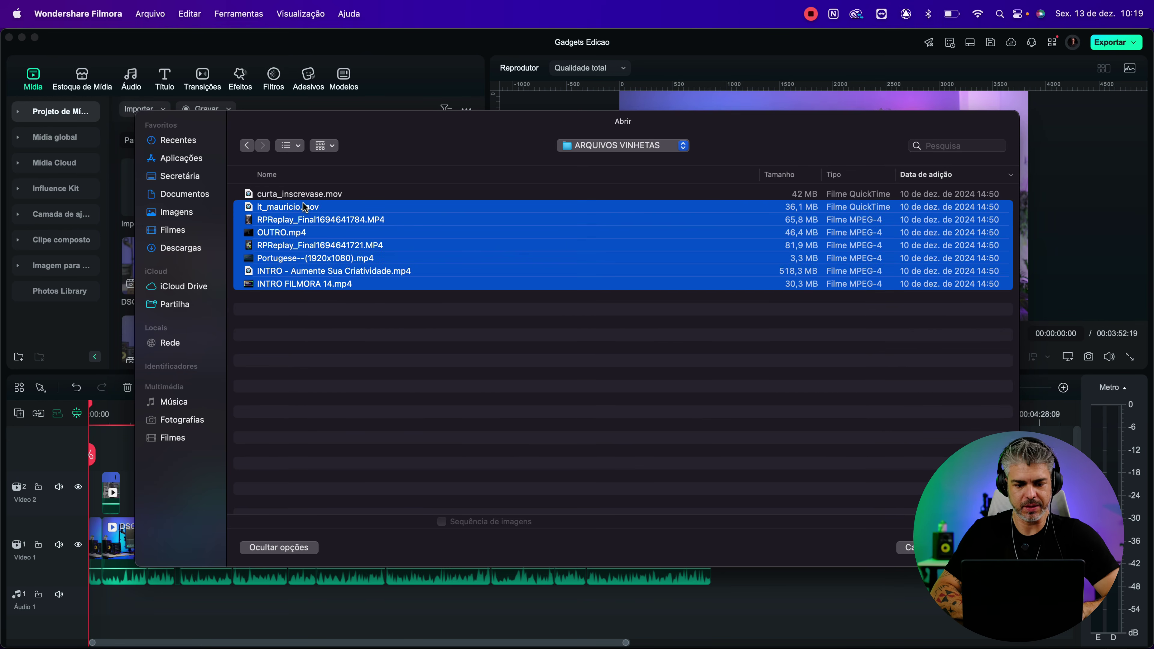
pyautogui.keyDown('shift'); pyautogui.click(293, 194); pyautogui.keyUp('shift')
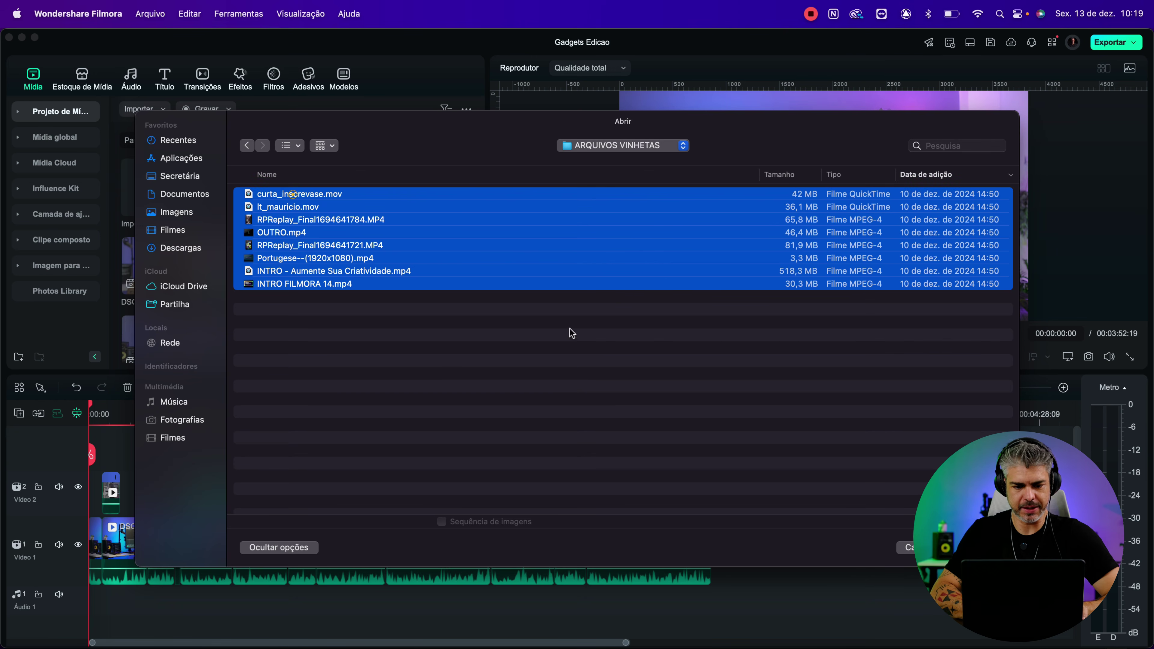
pyautogui.press('Return')
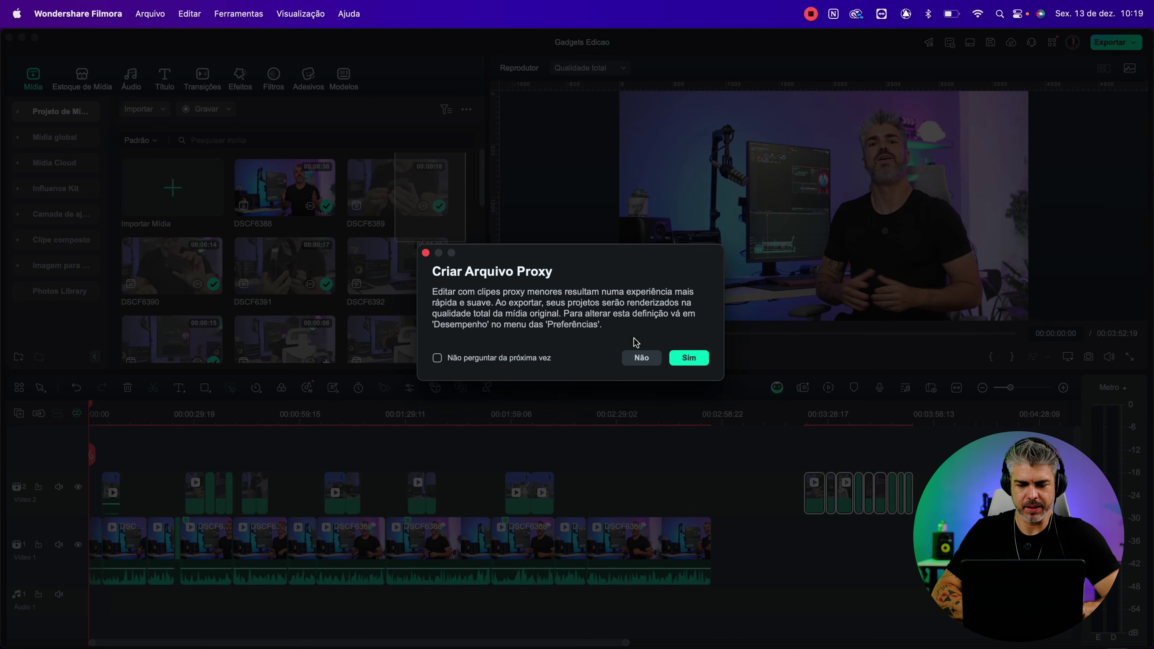
pyautogui.click(639, 357)
# - Find the INTRO FILMORA 14 clip among the imported media and preview it
pyautogui.scroll(-5, 360, 305)
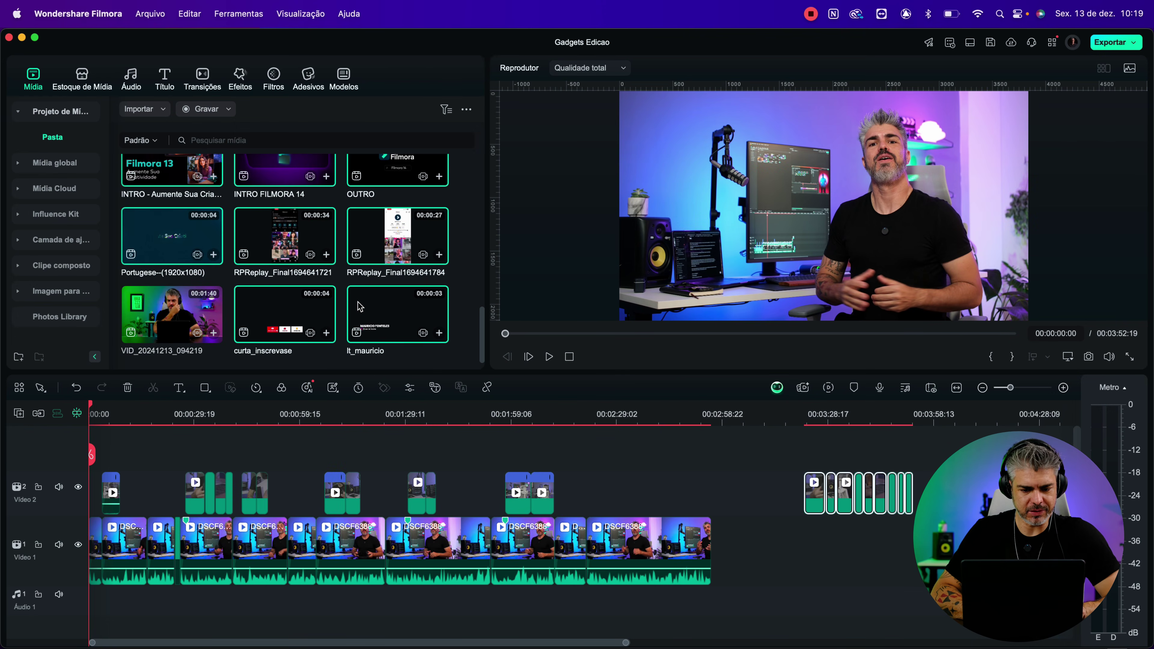
pyautogui.scroll(3, 459, 309)
pyautogui.doubleClick(257, 215)
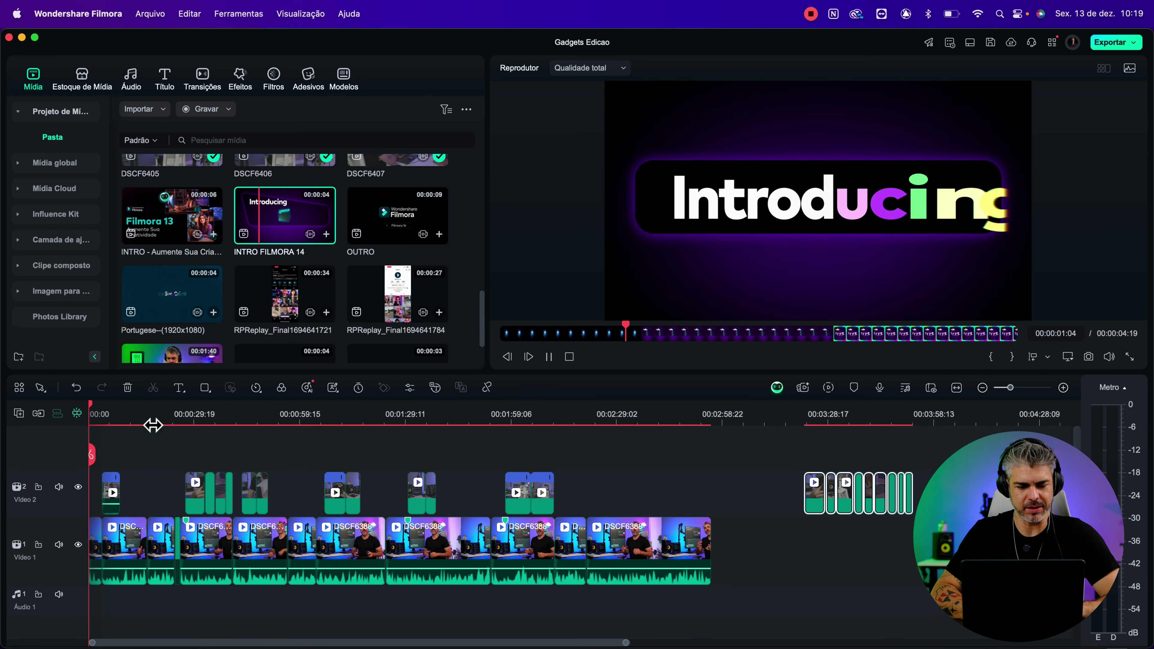
# - Scrub and play the talking footage between about 00:00:15 and 00:00:20 to check the cut between the second and third DSCF6388 segments
pyautogui.click(116, 418)
pyautogui.moveTo(116, 418); pyautogui.dragTo(156, 425)
pyautogui.scroll(3, 108, 418)
pyautogui.click(338, 423)
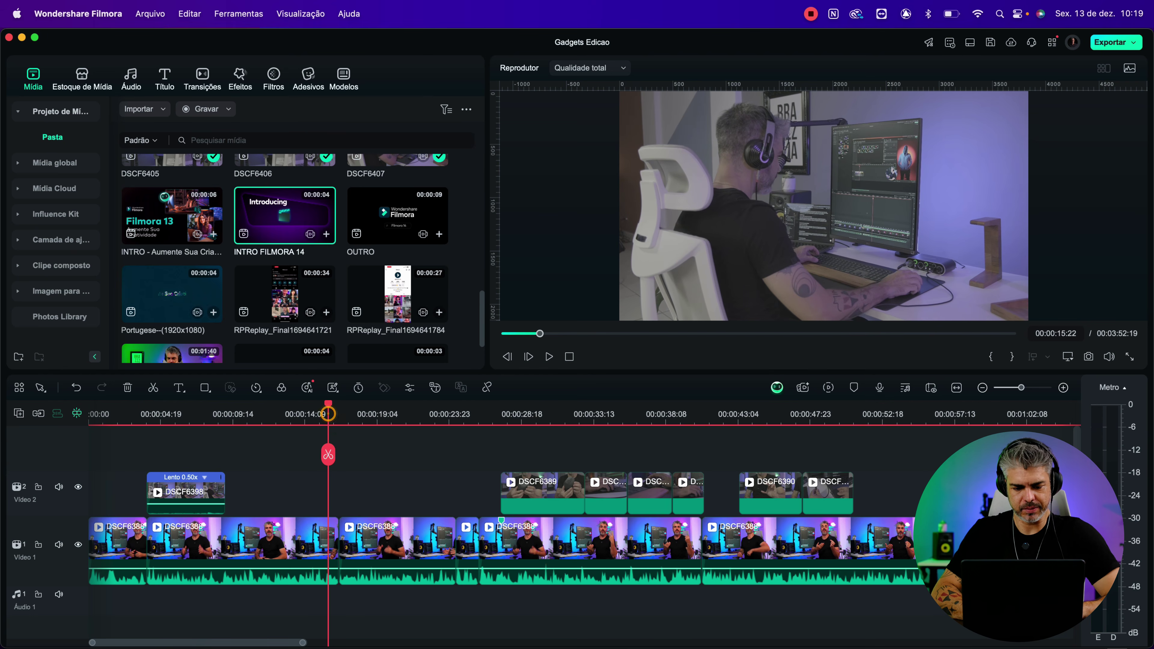
pyautogui.press('space')
pyautogui.click(404, 562)
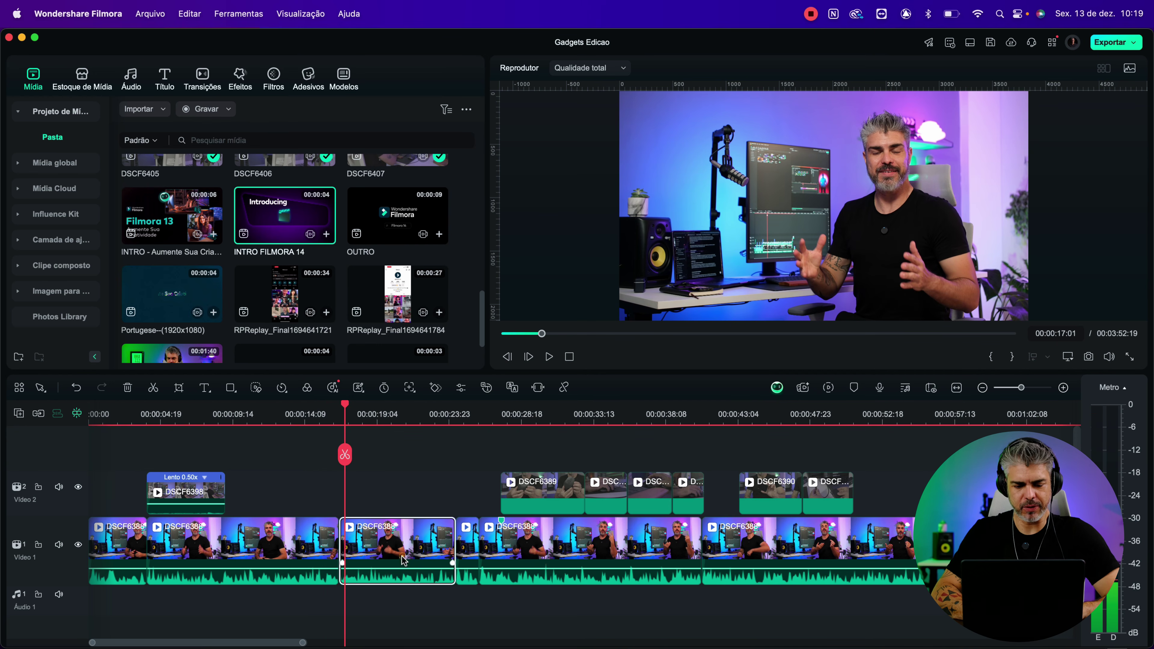
pyautogui.click(405, 484)
pyautogui.moveTo(401, 454); pyautogui.dragTo(389, 457)
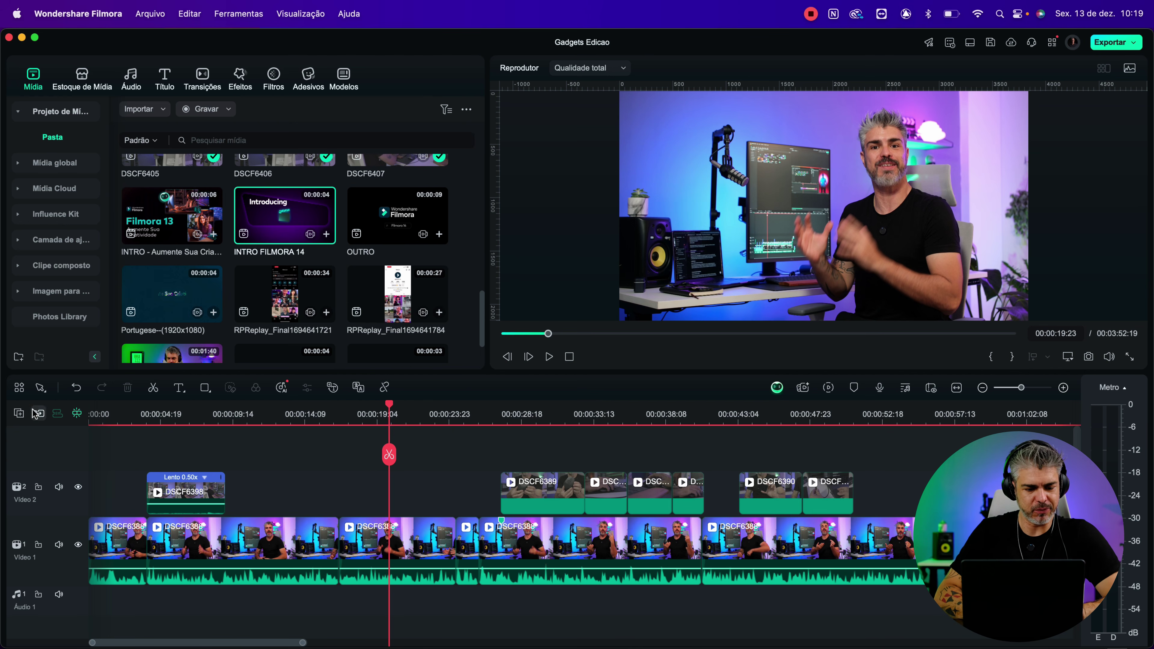
# - Select all clips from the third DSCF6388 segment onward, shift them about 7.5 seconds later to open a gap, and return to normal selection mode
pyautogui.click(41, 393)
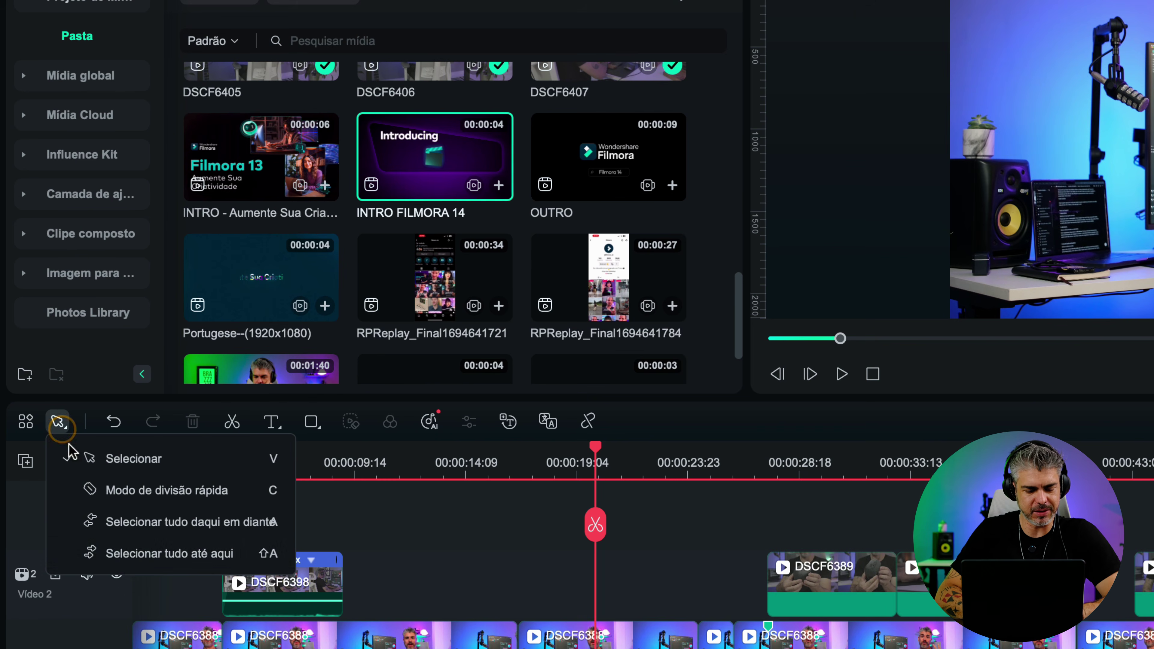
pyautogui.click(144, 554)
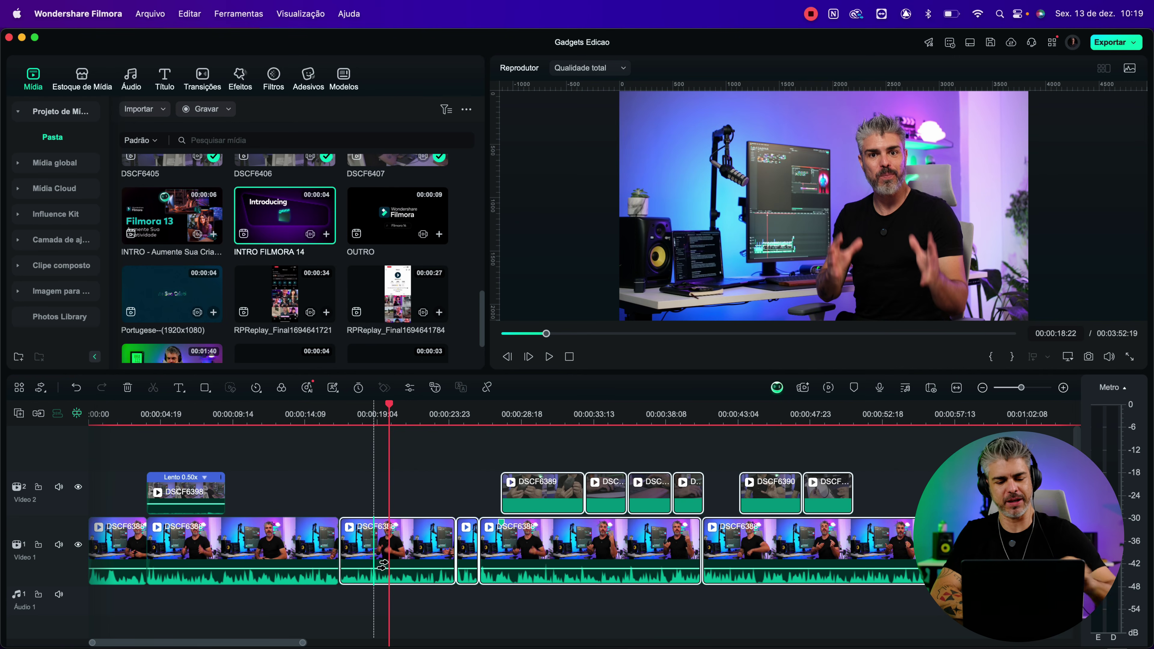
pyautogui.moveTo(381, 565); pyautogui.dragTo(495, 572)
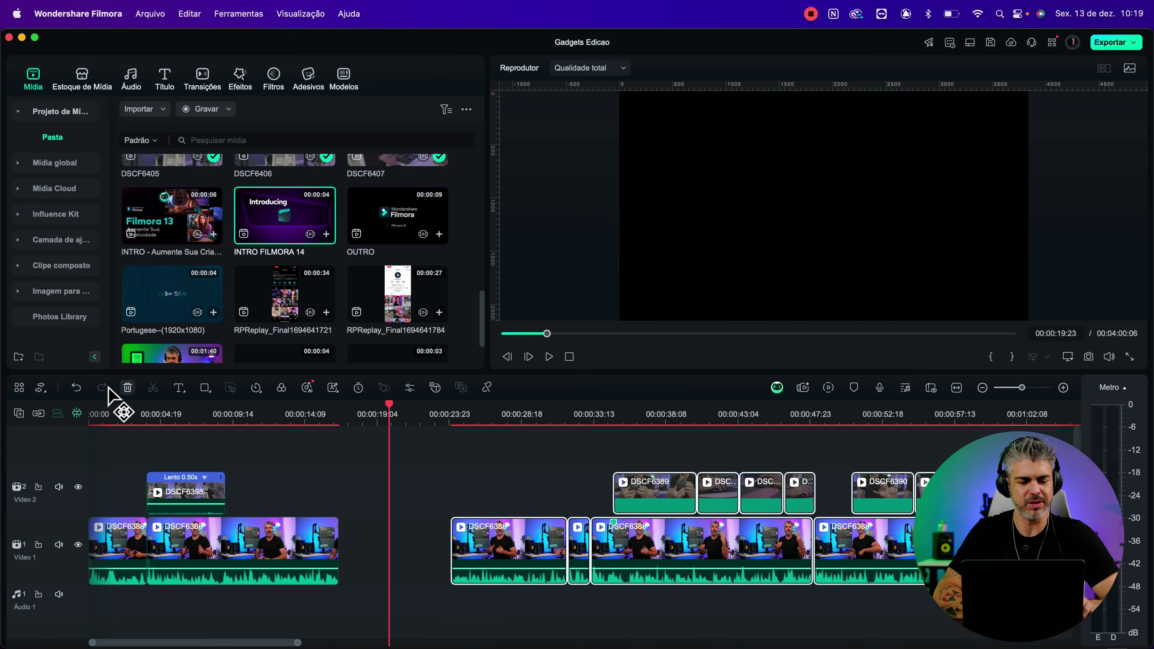
pyautogui.click(41, 387)
pyautogui.click(80, 411)
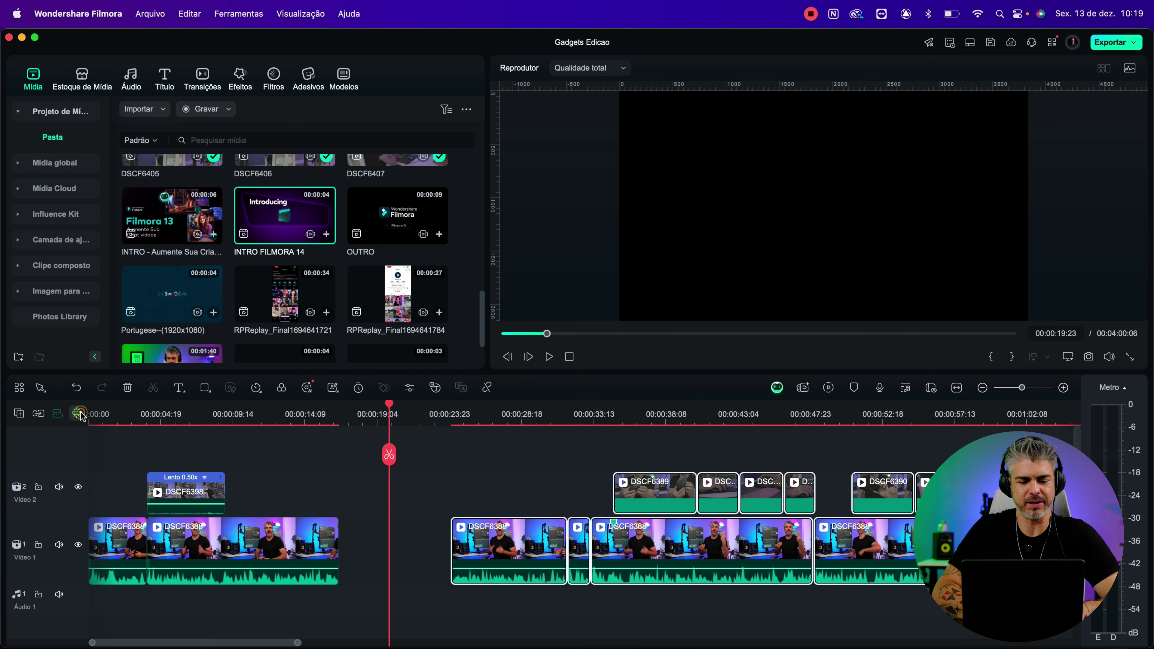
# - Place INTRO FILMORA 14 on a new video track 3 at the start of the gap, keep the project at 3840 x 2160 23.97fps, and preview it
pyautogui.moveTo(270, 220); pyautogui.dragTo(338, 461)
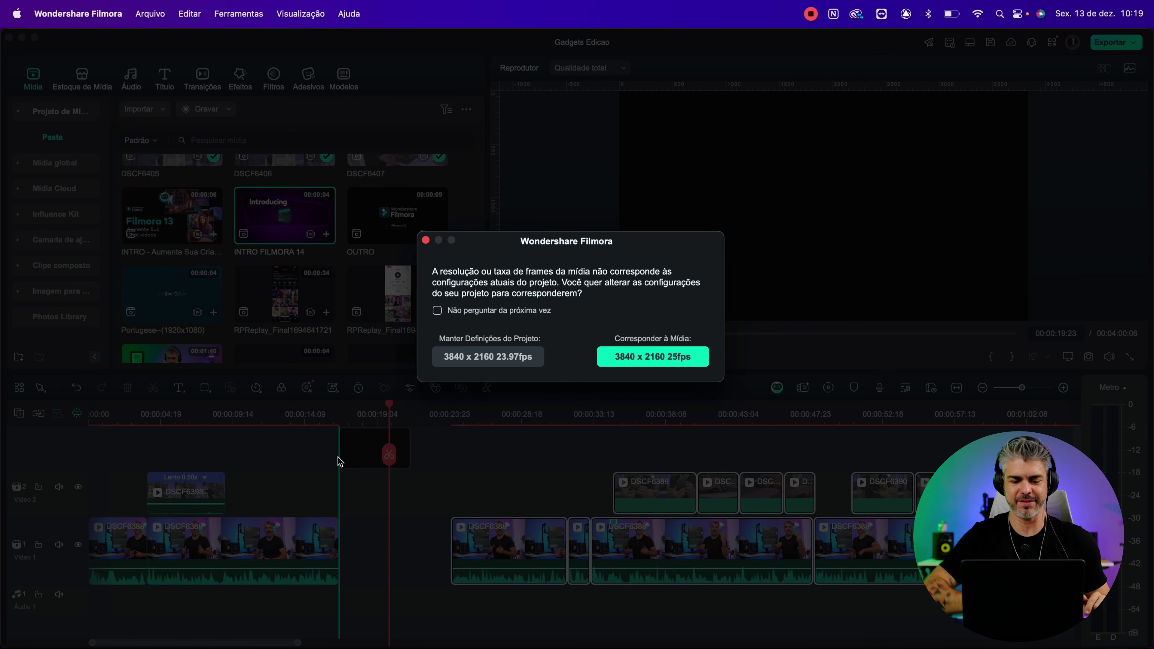
pyautogui.click(484, 356)
pyautogui.click(320, 424)
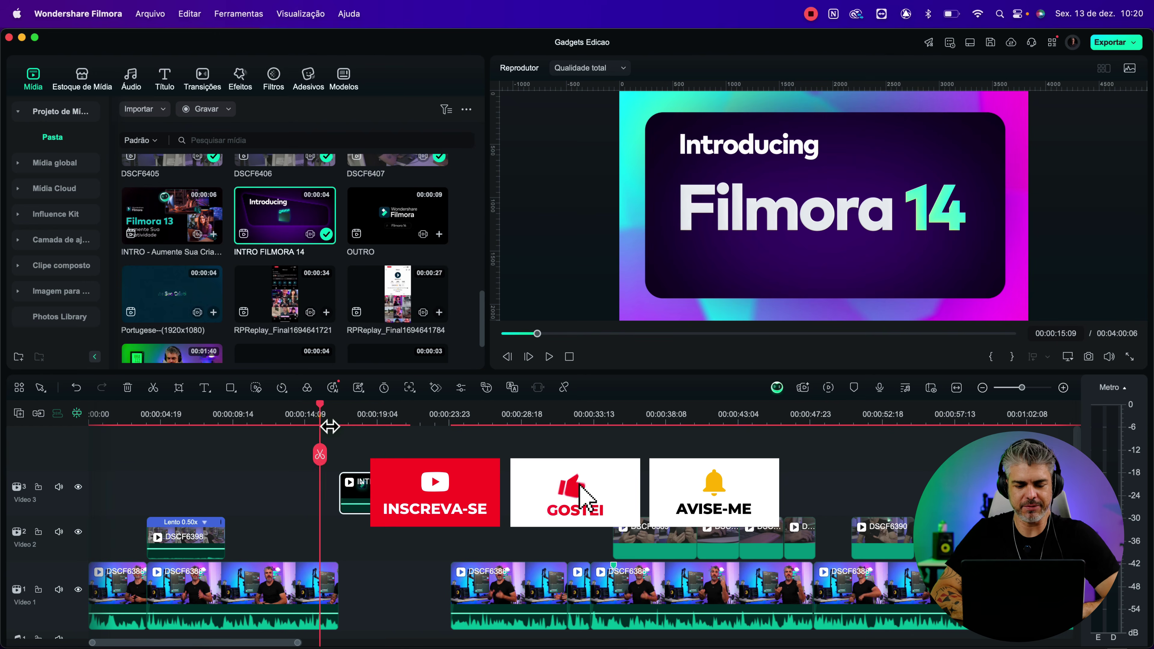
pyautogui.press('space')
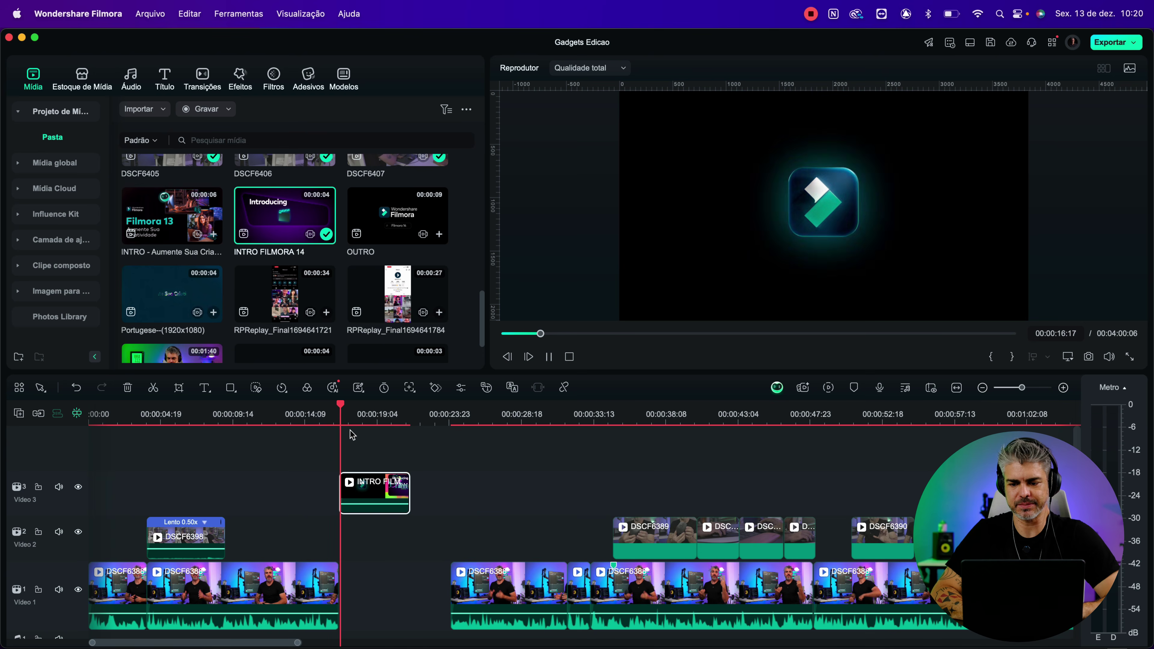
pyautogui.moveTo(417, 420); pyautogui.dragTo(439, 428)
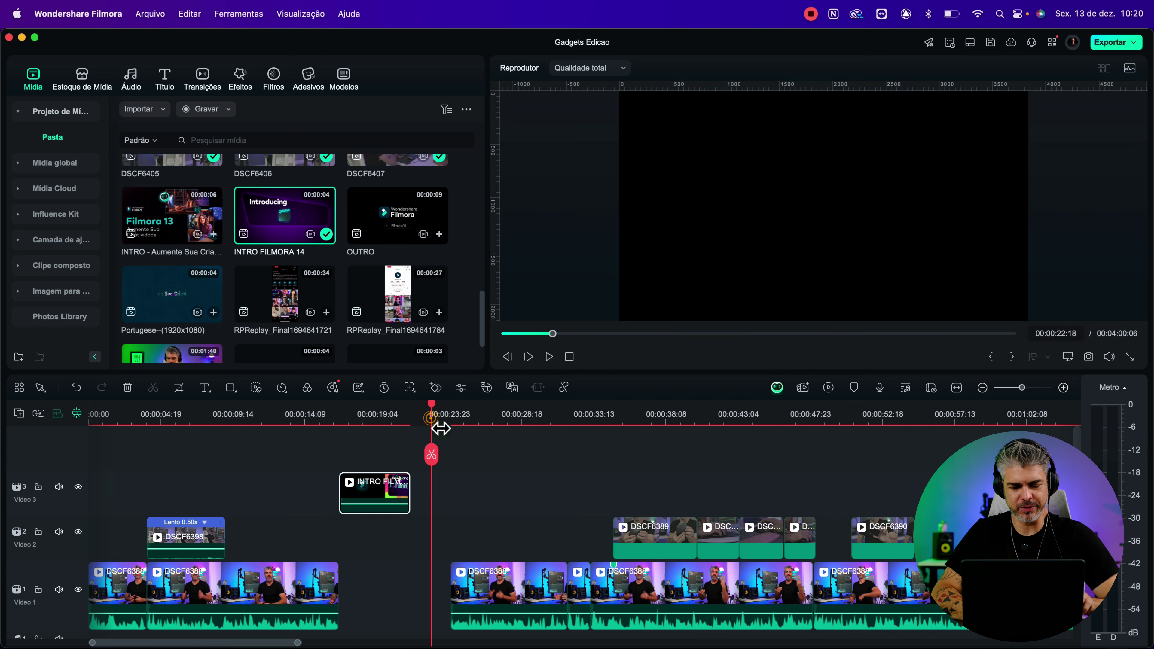
# - Move all clips after the gap back to start just before INTRO FILMORA 14 ends, and play across the join
pyautogui.click(471, 598)
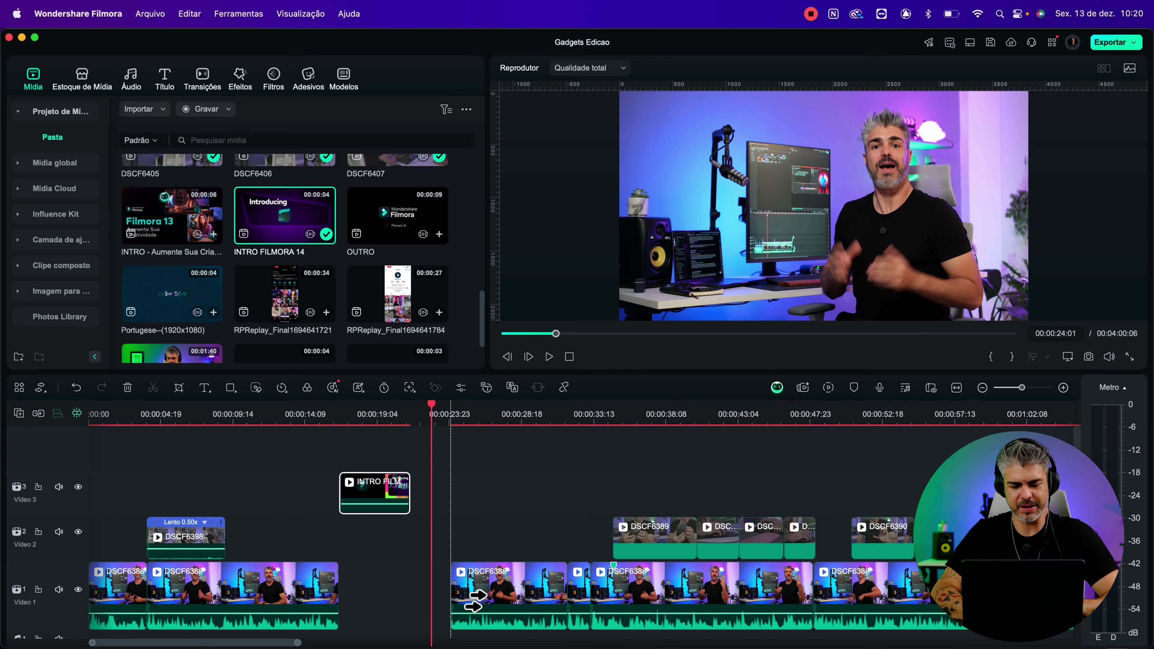
pyautogui.moveTo(466, 591); pyautogui.dragTo(434, 586)
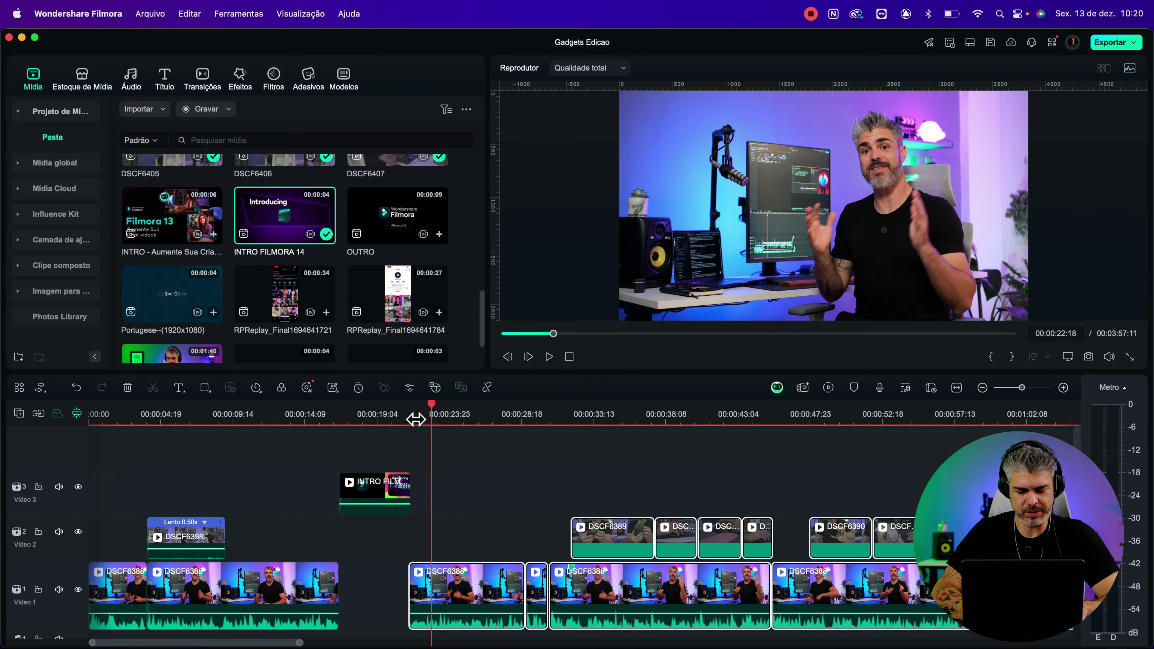
pyautogui.click(405, 413)
pyautogui.scroll(3, 405, 410)
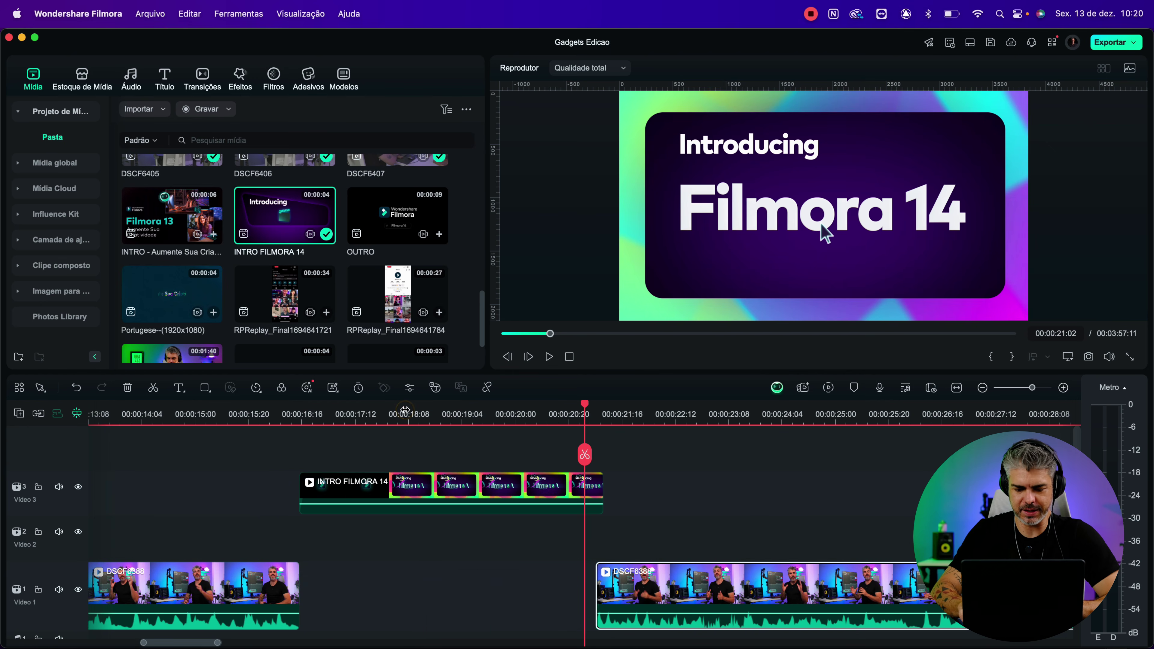
pyautogui.press('space')
pyautogui.scroll(-3, 405, 410)
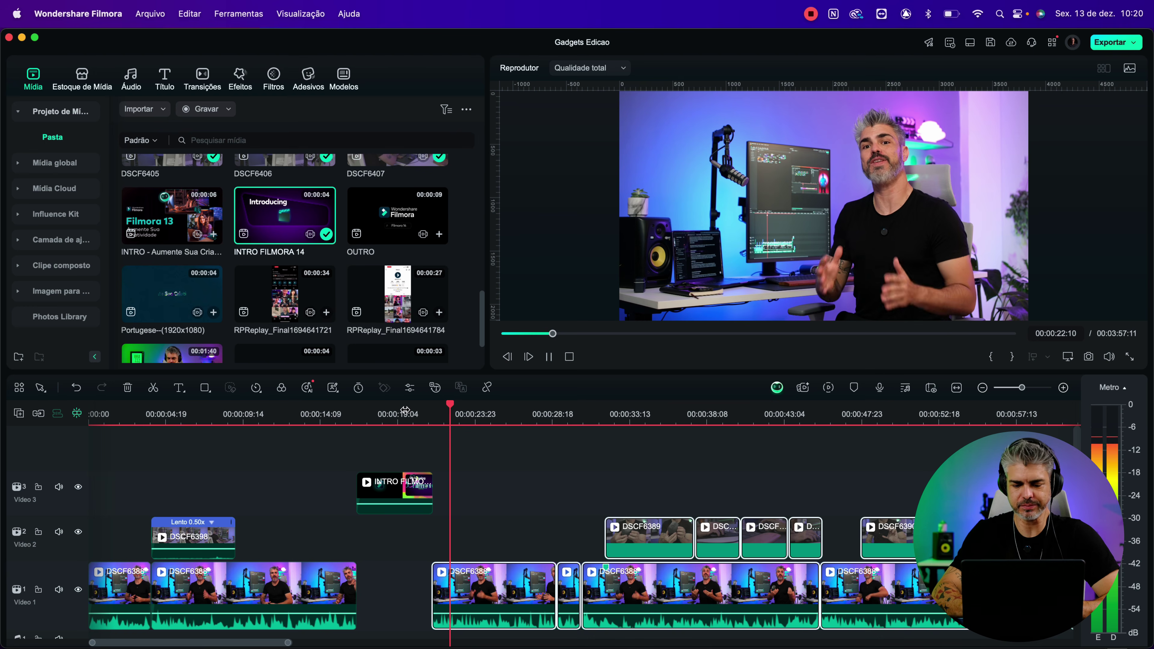
pyautogui.press('space')
pyautogui.scroll(-2, 405, 410)
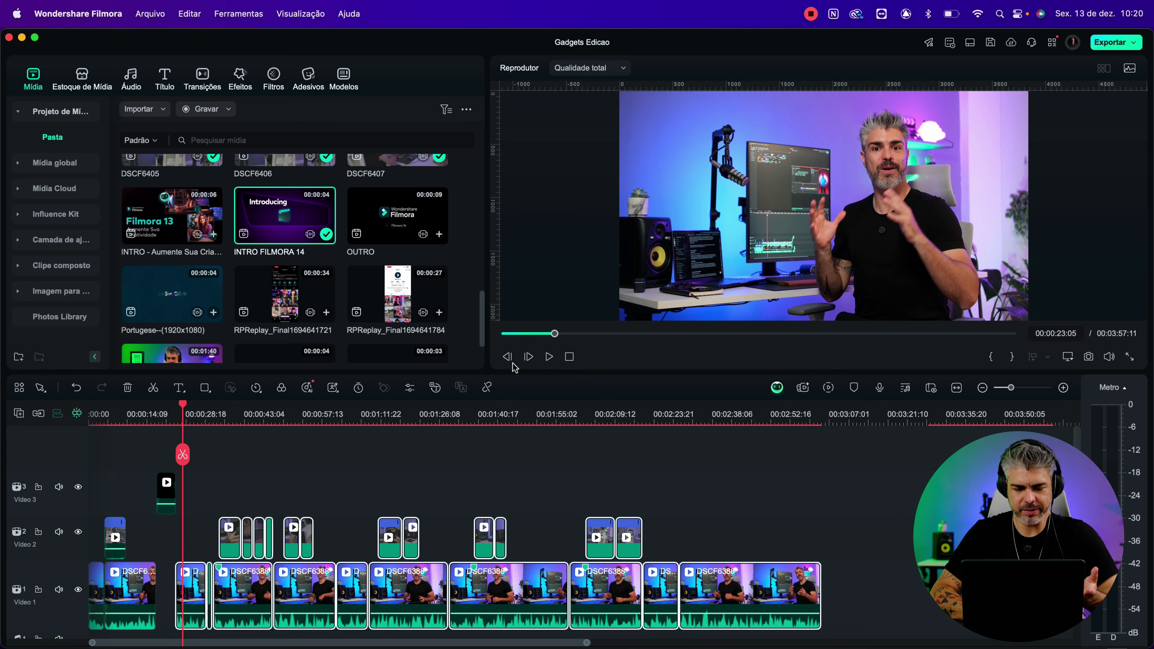
# - Add the OUTRO clip to the Video 3 track right after the last main clip, keeping the 3840 x 2160 23.97fps project settings
pyautogui.click(373, 223)
pyautogui.moveTo(373, 223); pyautogui.dragTo(824, 457)
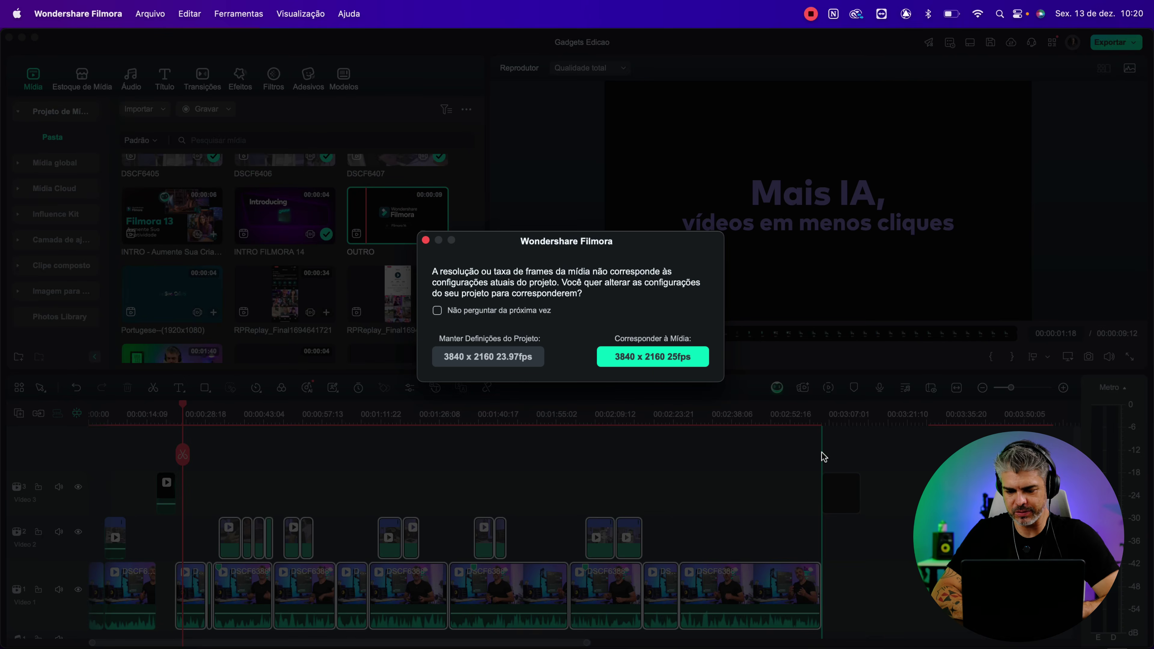
pyautogui.click(516, 362)
pyautogui.click(805, 412)
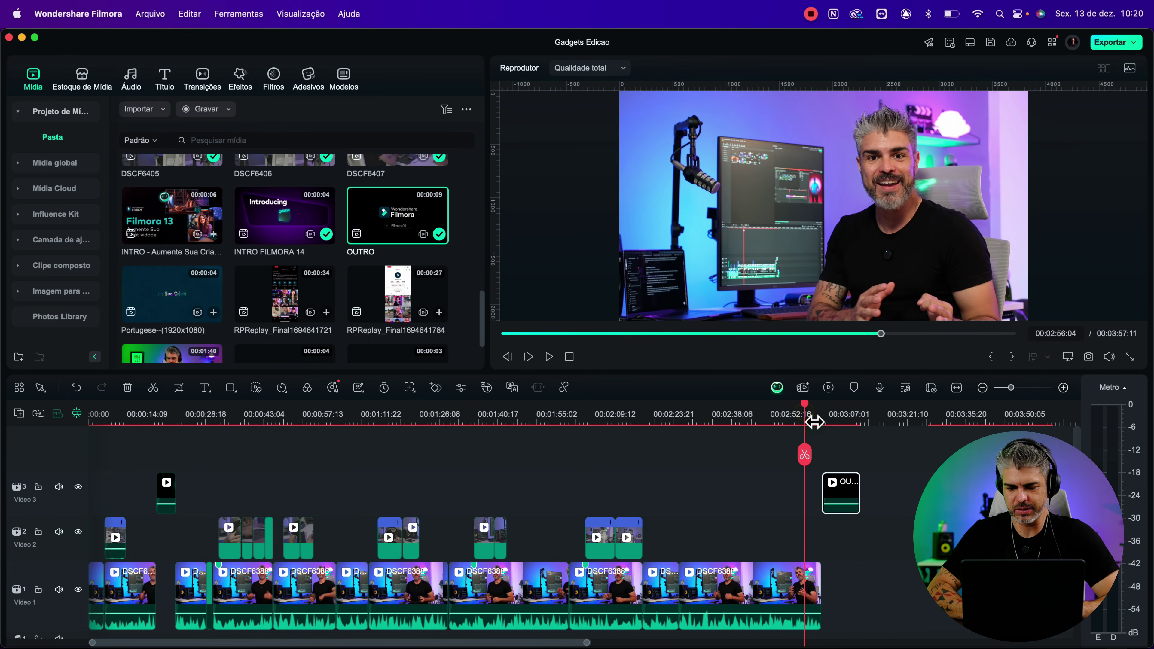
pyautogui.click(833, 415)
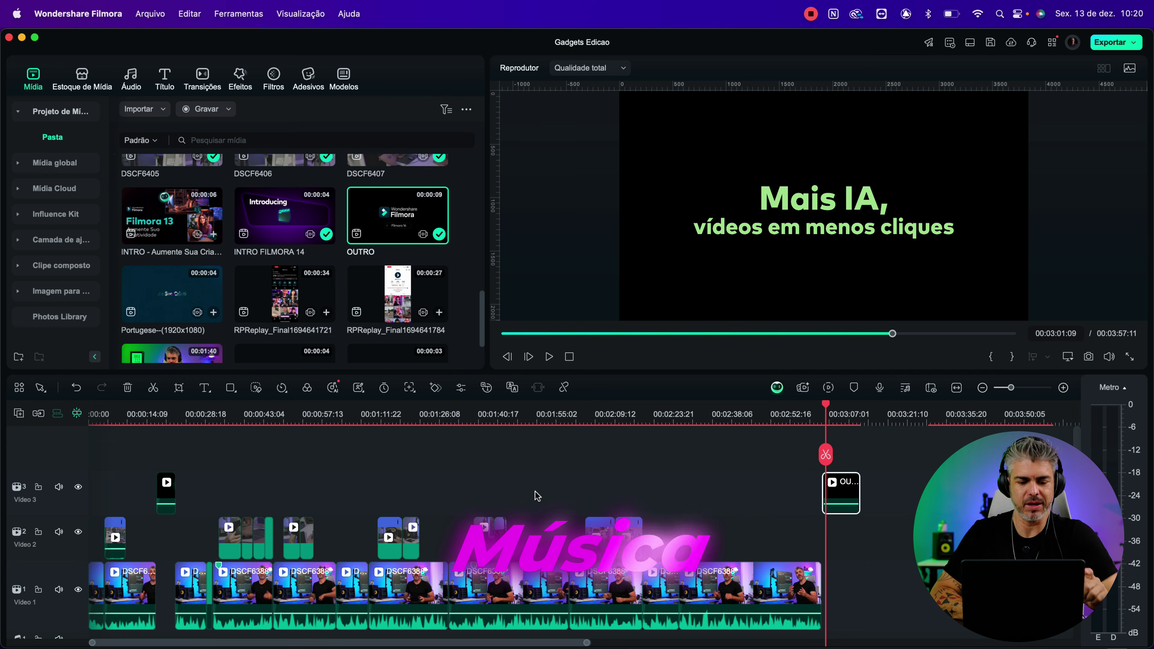
# - Add the favorite music "O Funky Park com Co..." to the Audio 1 track at the start of the timeline
pyautogui.scroll(-2, 537, 496)
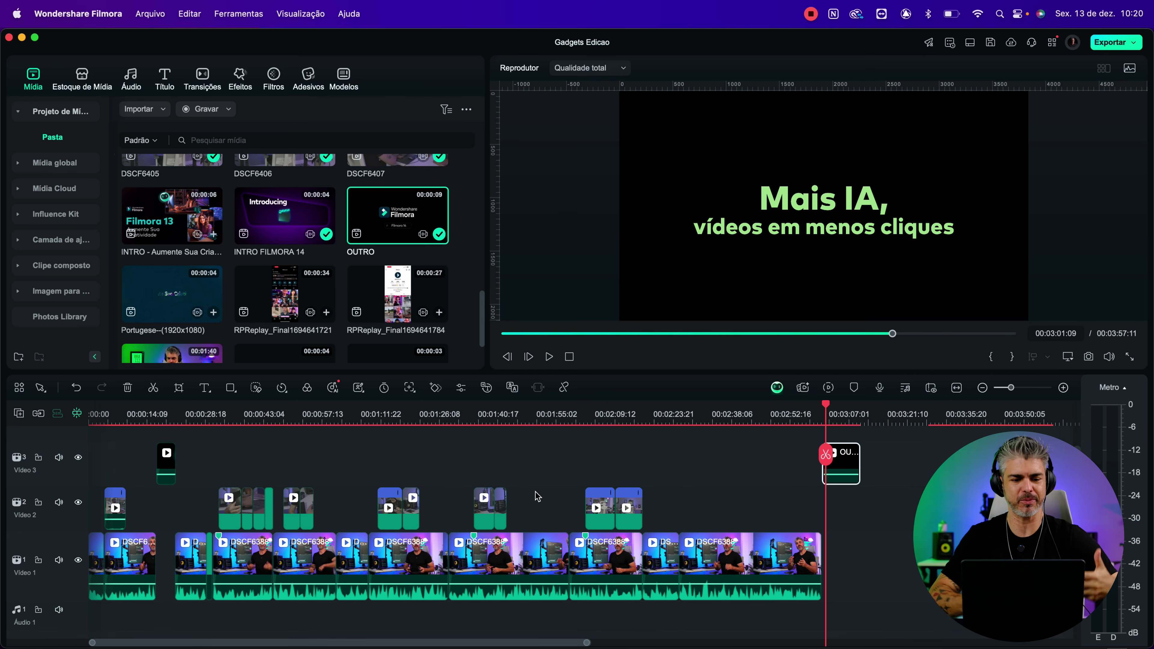
pyautogui.click(131, 79)
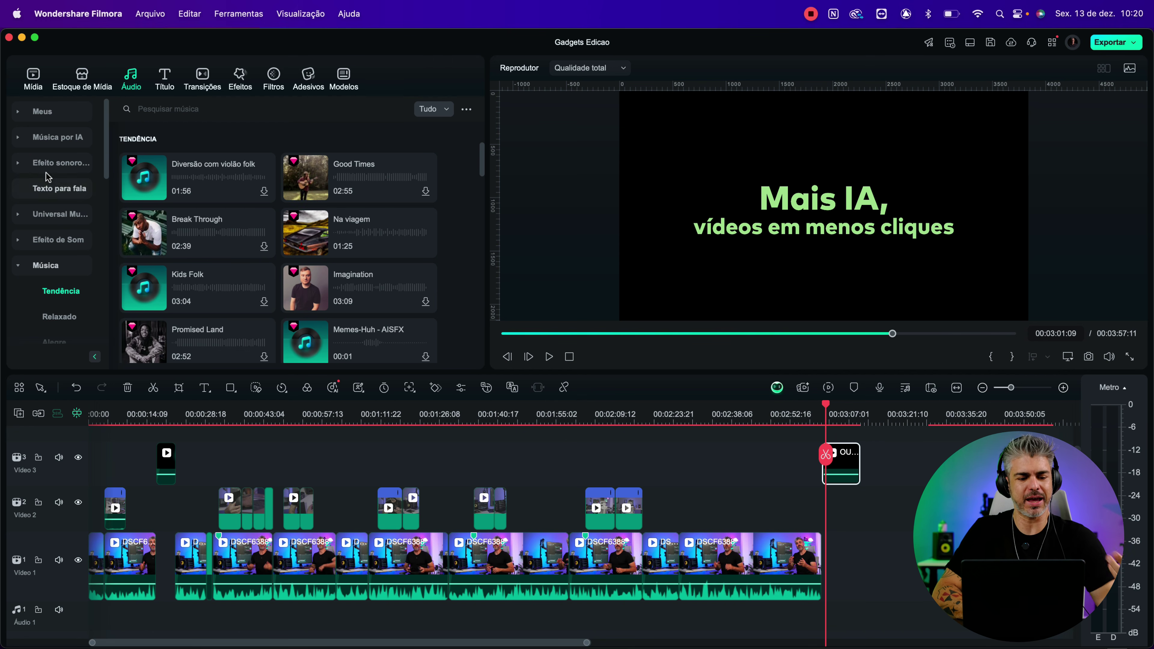
pyautogui.click(25, 141)
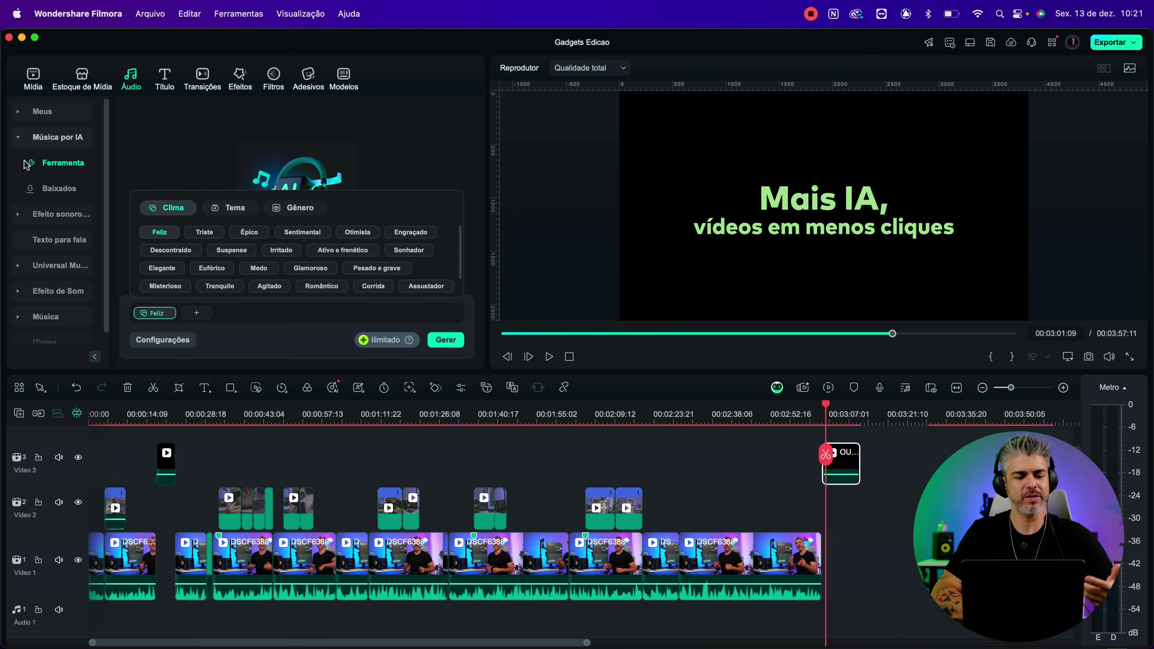
pyautogui.click(41, 111)
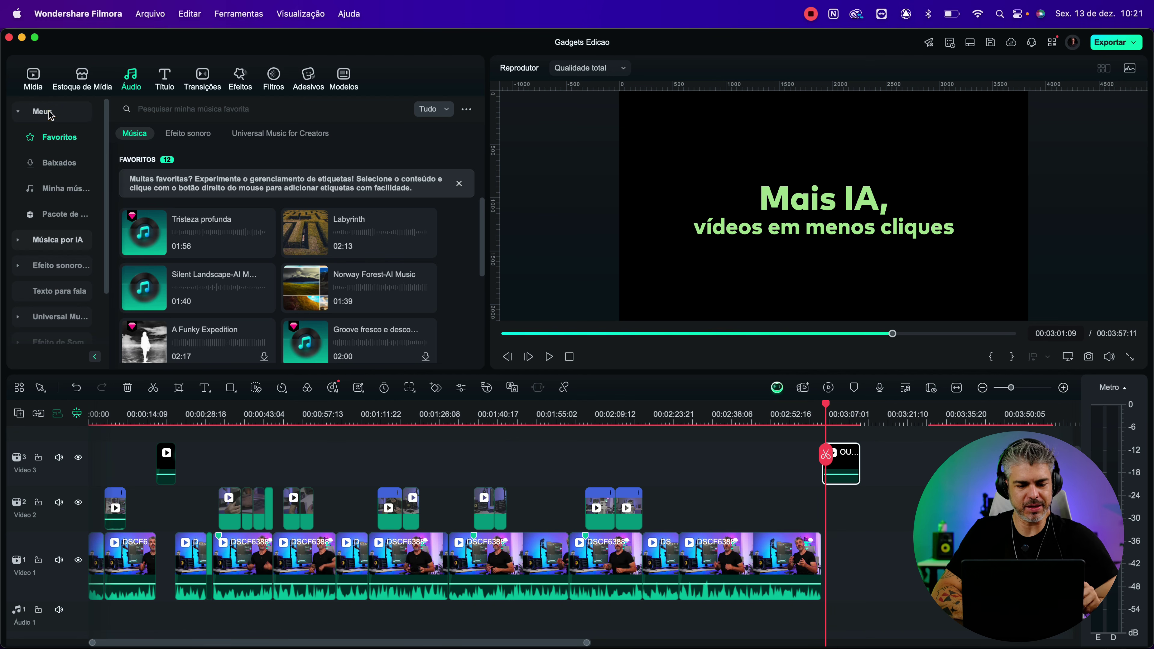
pyautogui.scroll(-5, 202, 295)
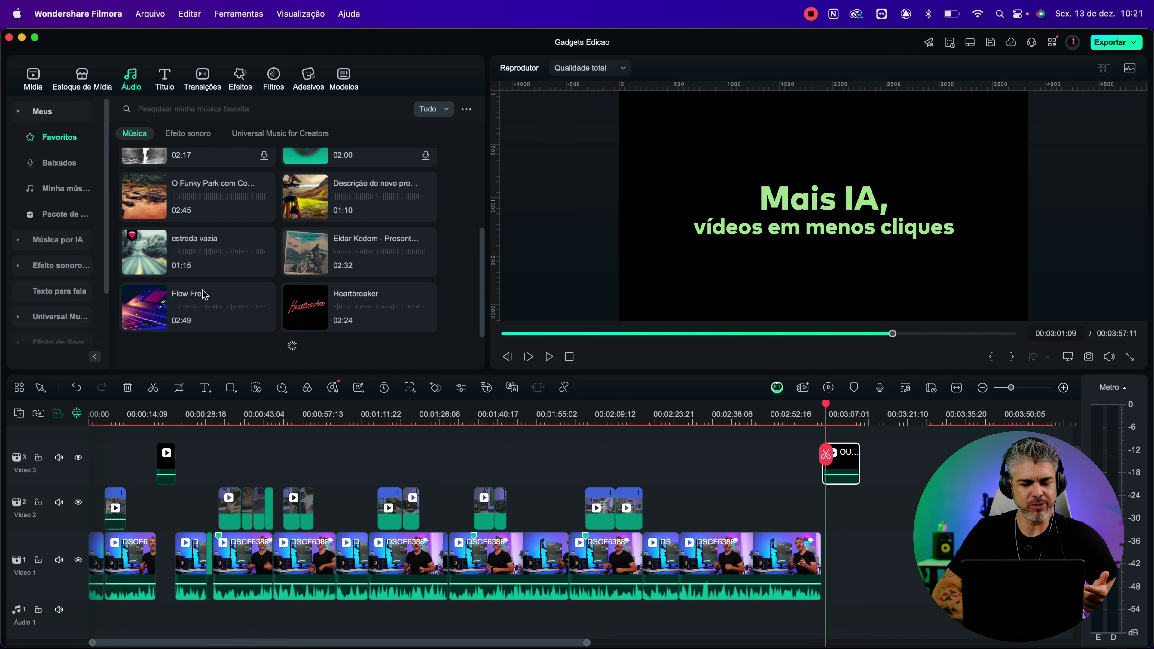
pyautogui.click(148, 226)
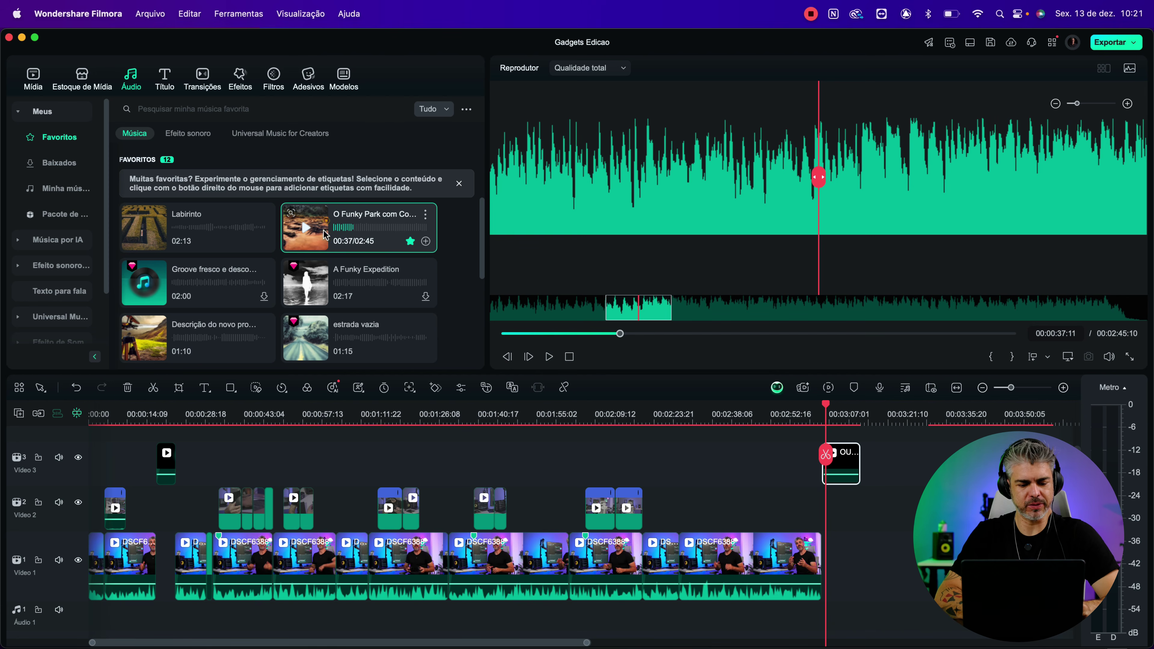
pyautogui.moveTo(321, 223); pyautogui.dragTo(93, 621)
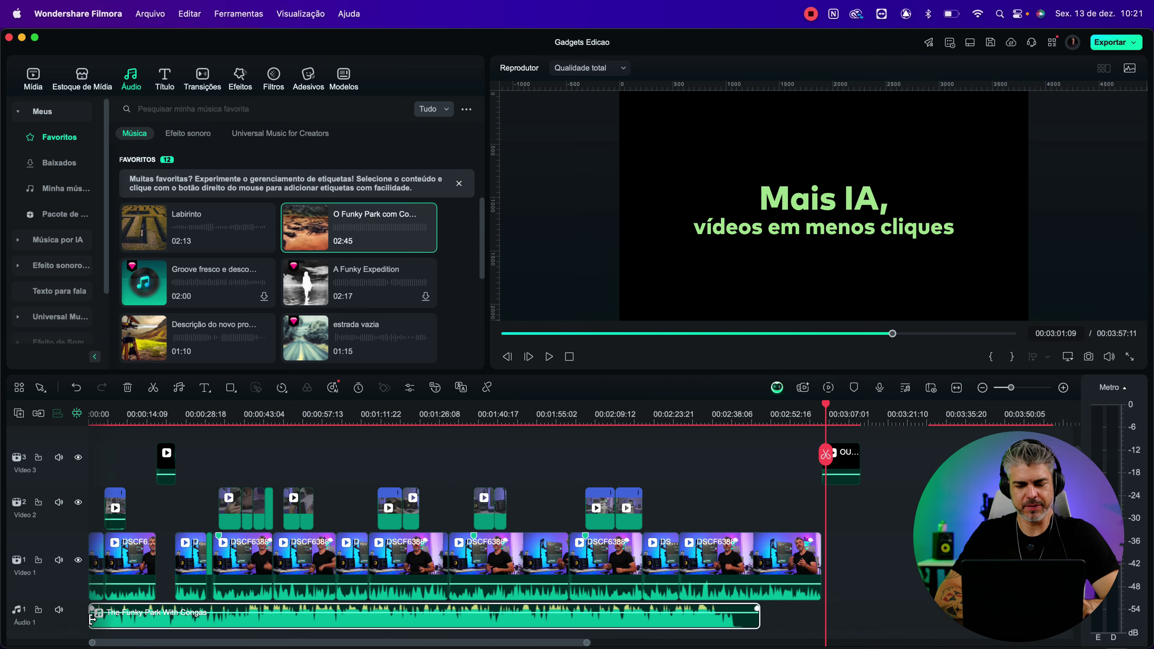
# - Lower the volume of the music clip The Funky Park With Congas to -27.85 dB
pyautogui.scroll(1, 92, 620)
pyautogui.scroll(-3, 92, 620)
pyautogui.press('Home')
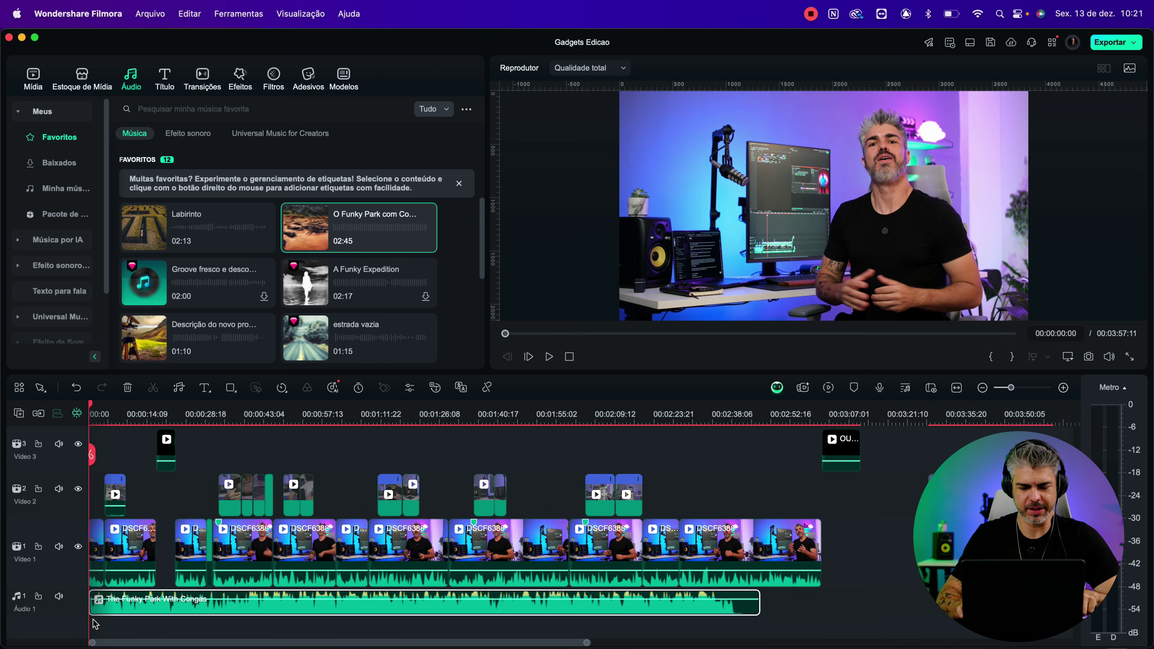
pyautogui.scroll(3, 94, 624)
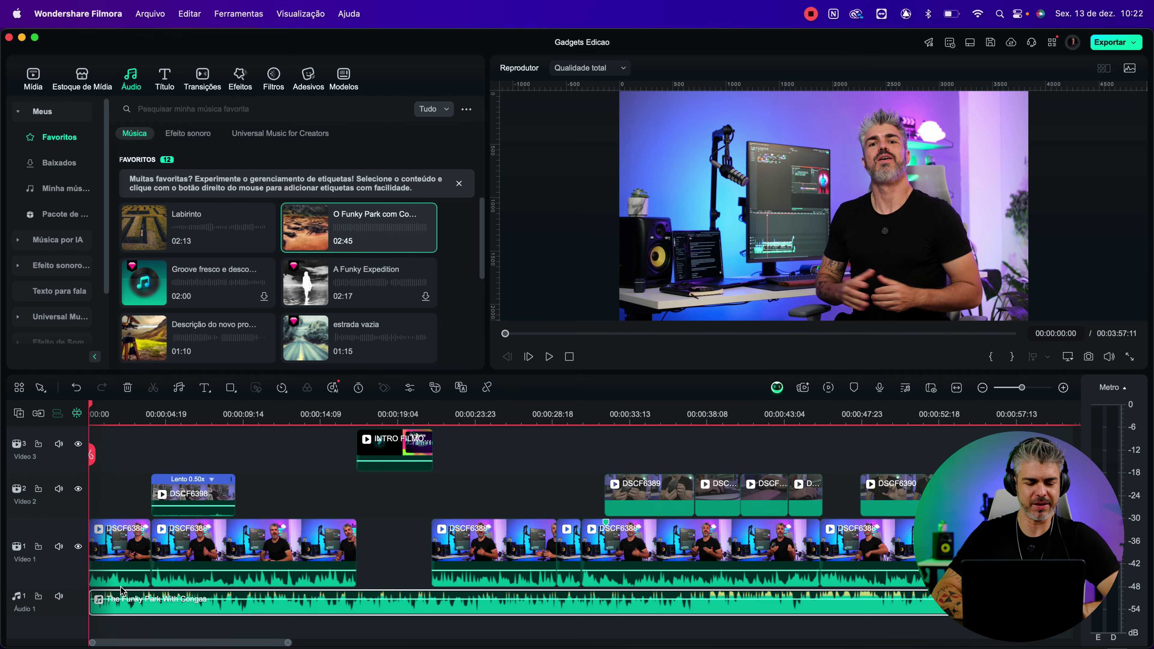
pyautogui.press('space')
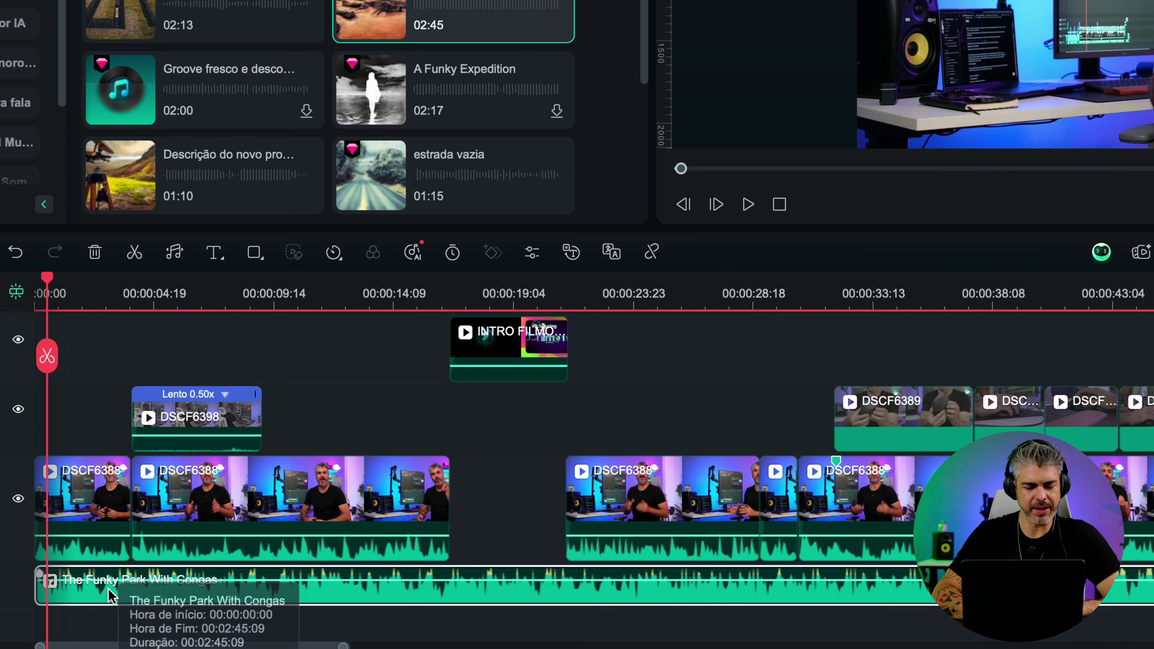
pyautogui.doubleClick(136, 606)
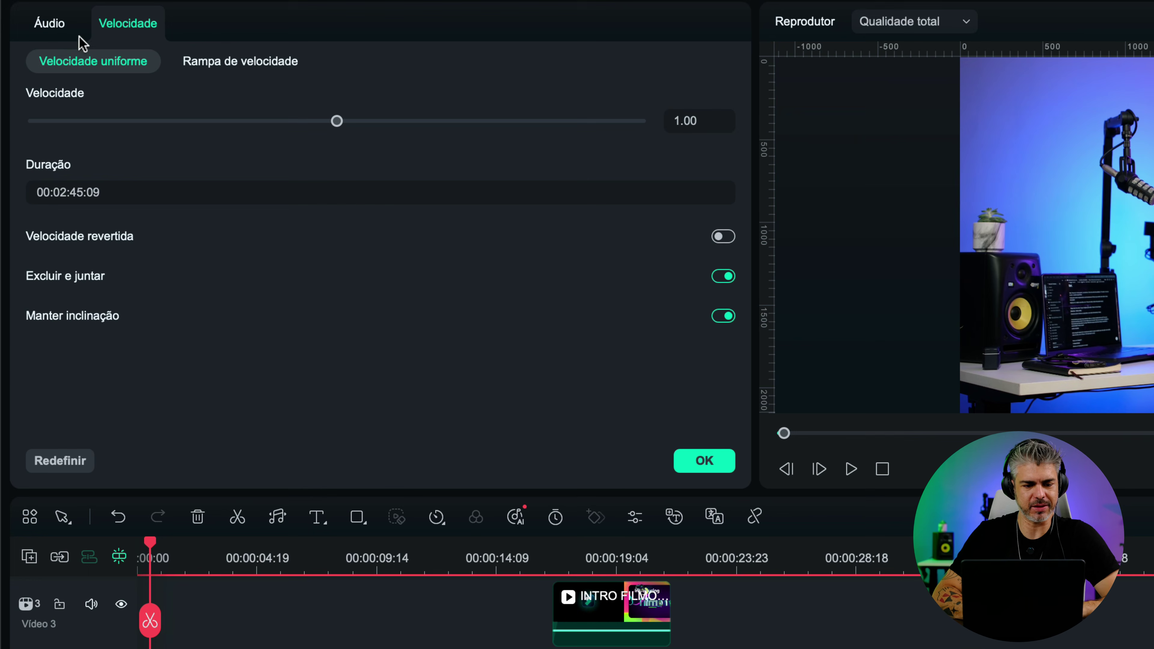
pyautogui.click(59, 30)
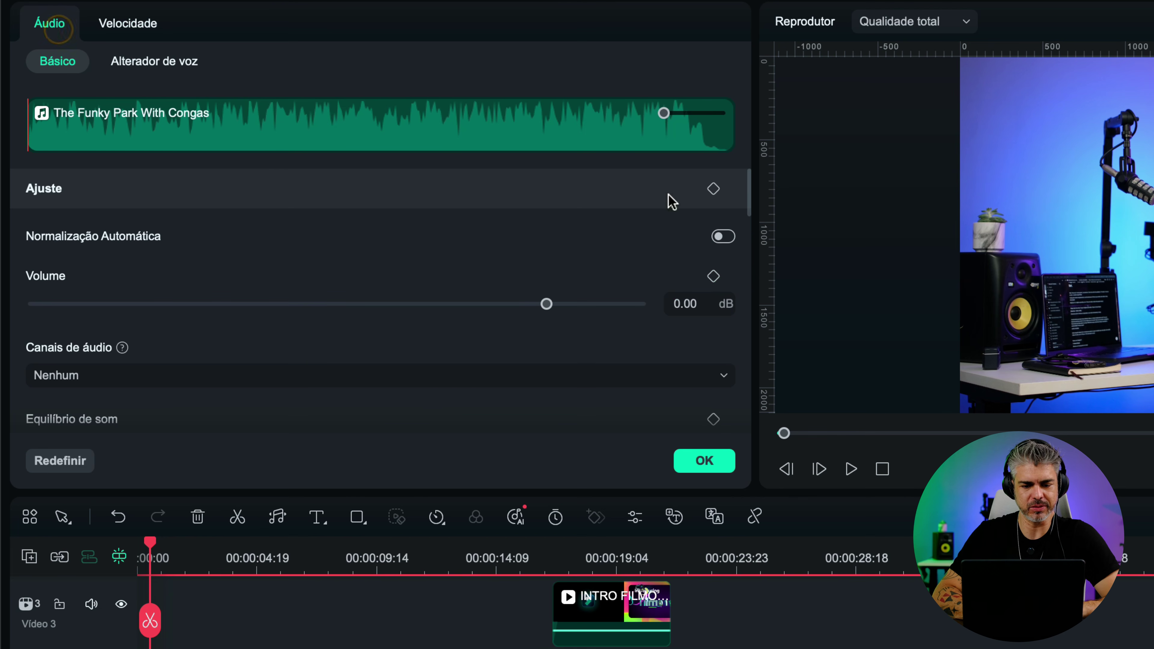
pyautogui.moveTo(536, 307); pyautogui.dragTo(403, 313)
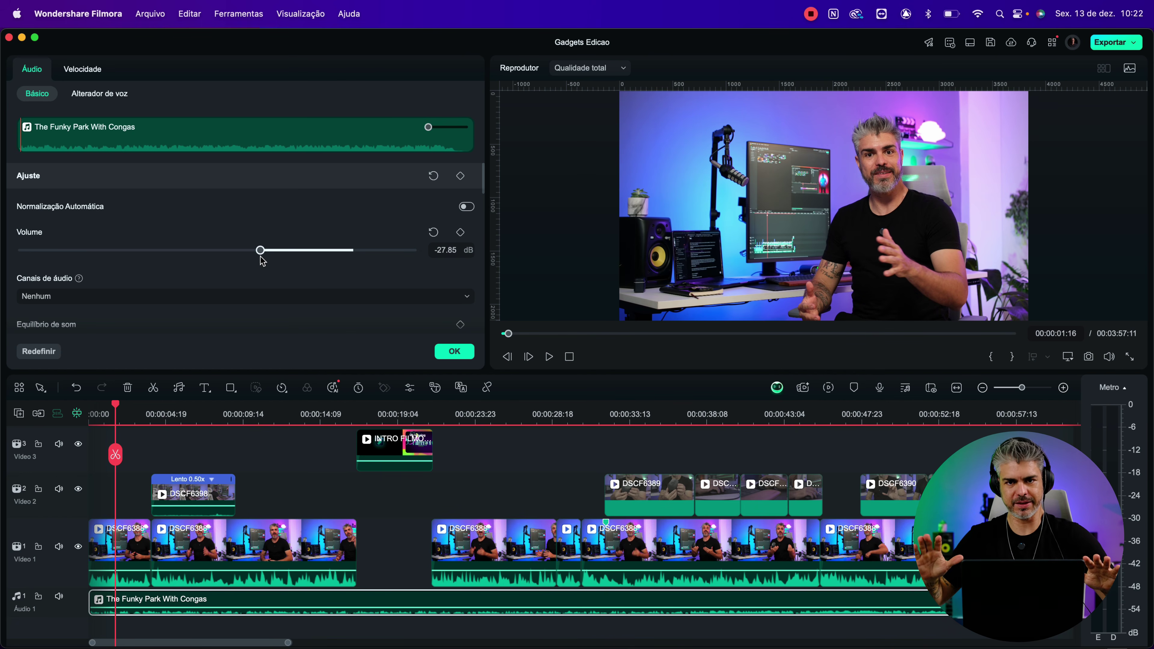
# - Use Audio Stretch to lengthen the music clip so it extends past the end of the outro clip
pyautogui.hotkey('shift', 'z')
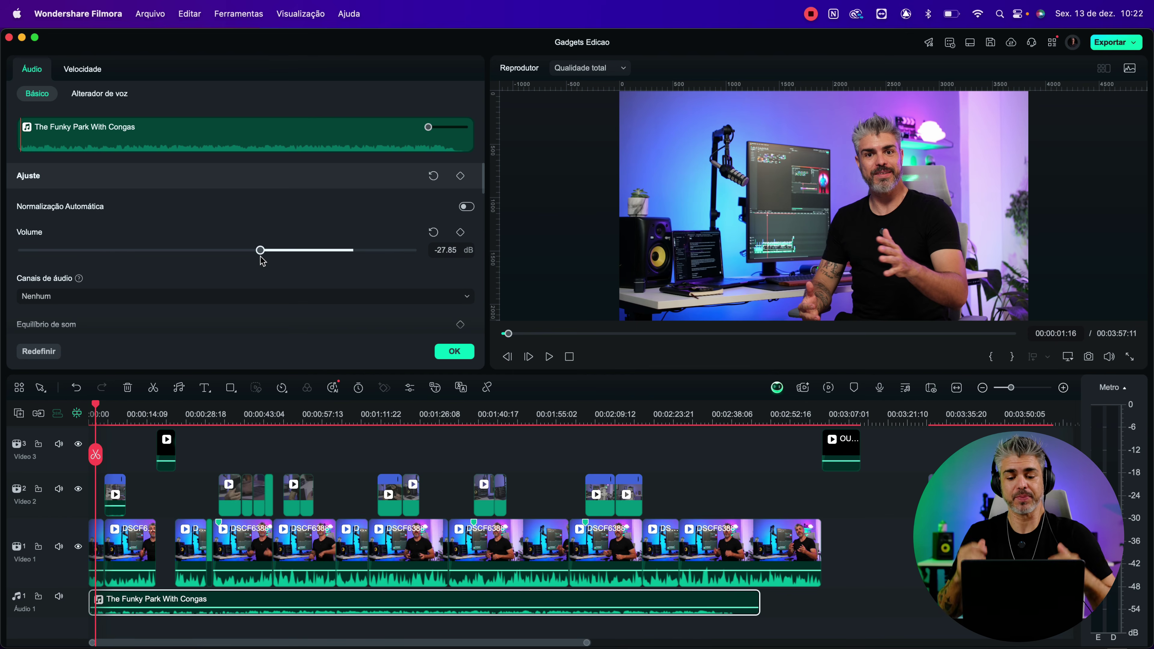
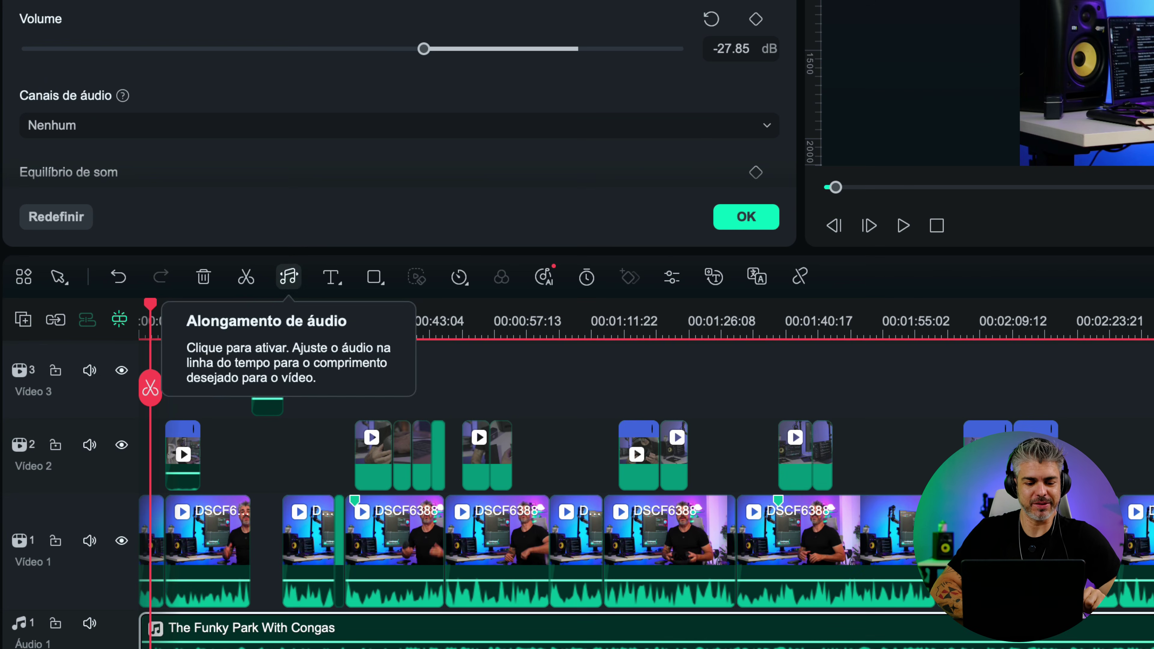
pyautogui.click(179, 388)
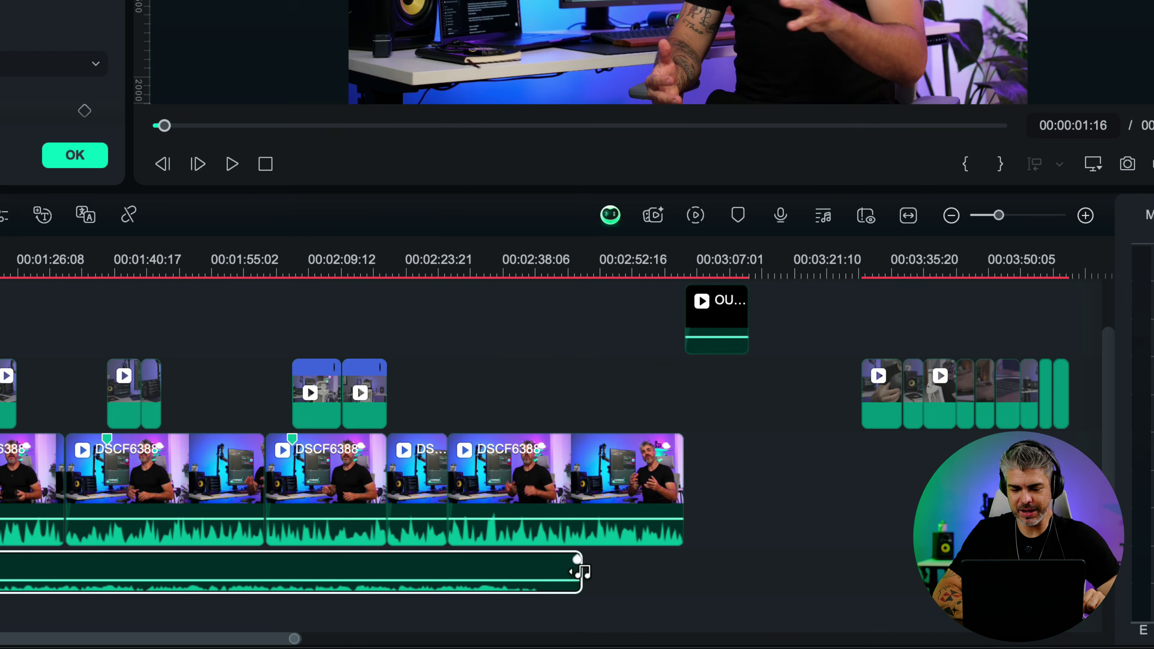
pyautogui.moveTo(1153, 633); pyautogui.dragTo(1153, 633)
pyautogui.moveTo(590, 573); pyautogui.dragTo(788, 579)
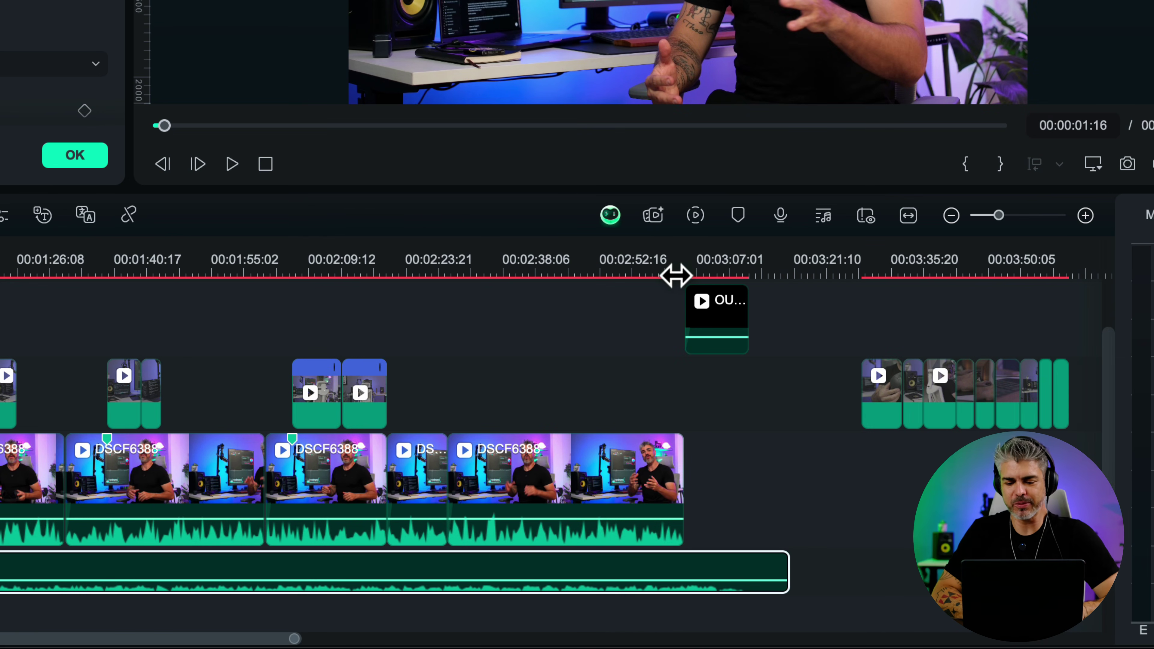
# - Play the ending from about 00:02:56:20 into the outro to check the stretched music, and close the audio settings
pyautogui.click(659, 259)
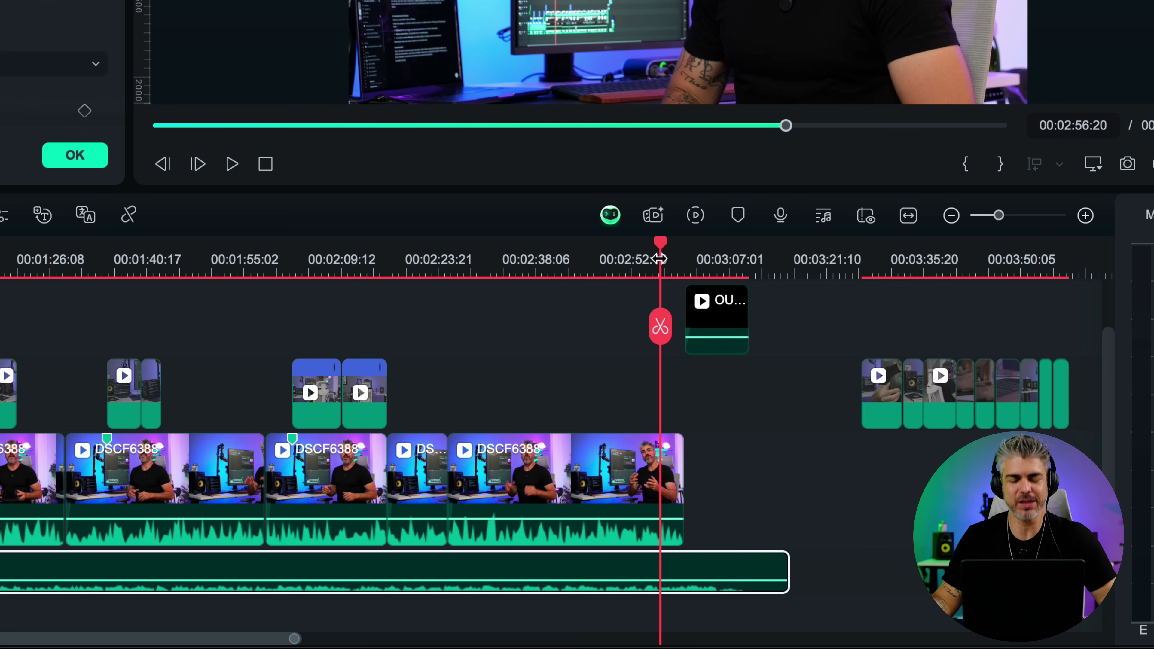
pyautogui.press('space')
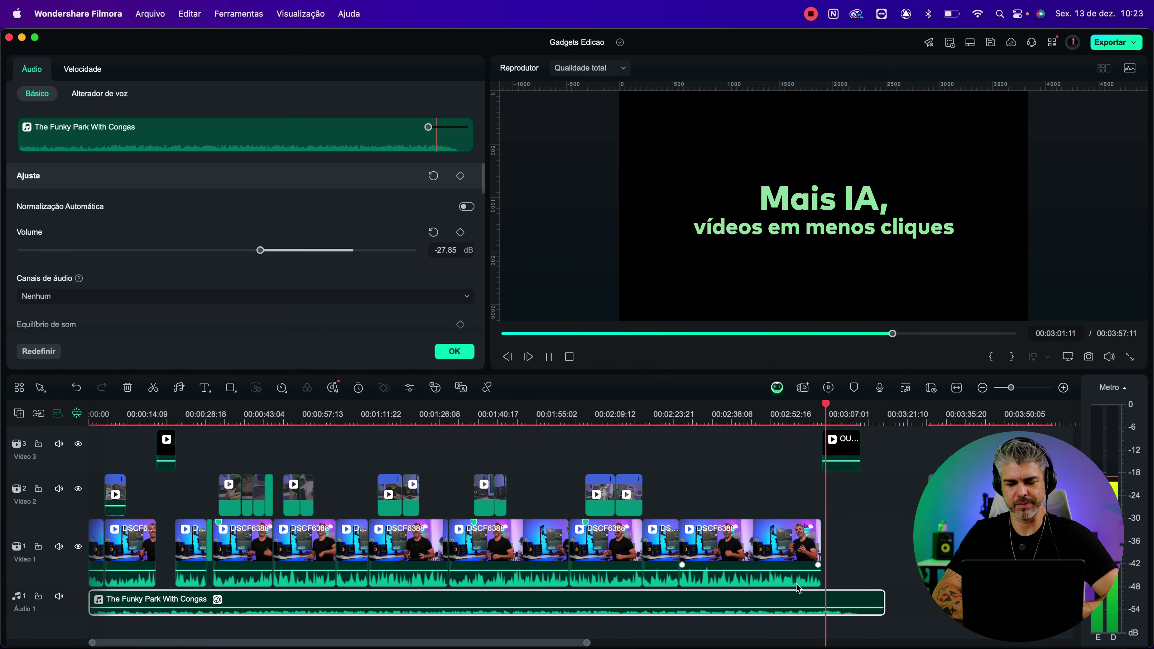
pyautogui.press('super+equal')
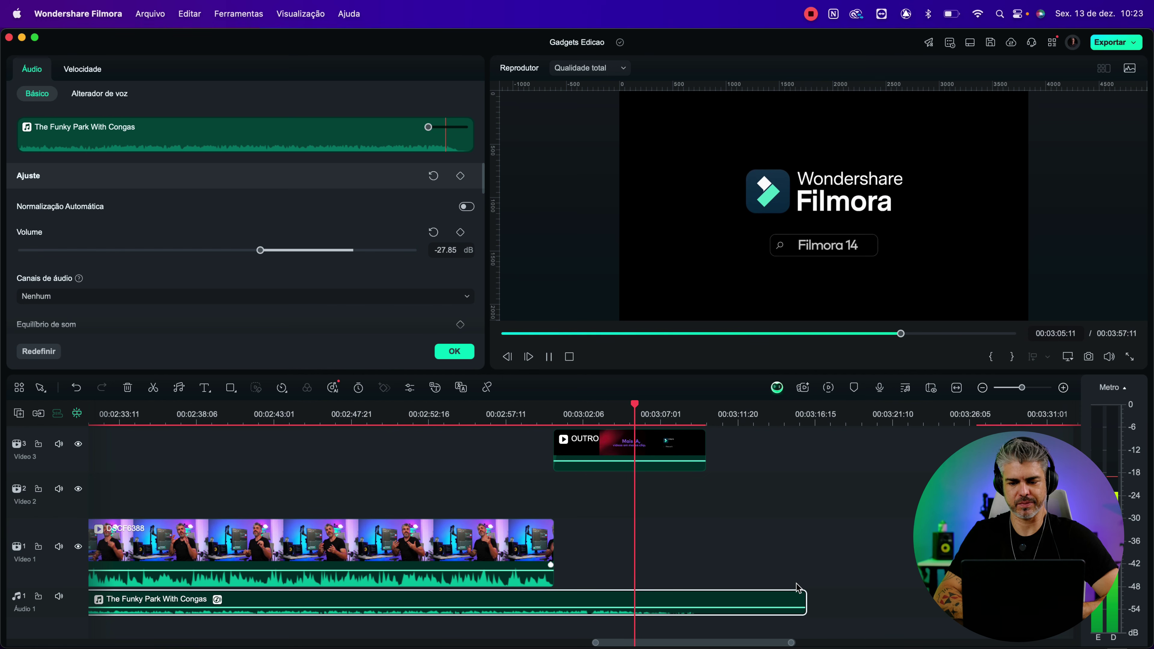
pyautogui.press('space')
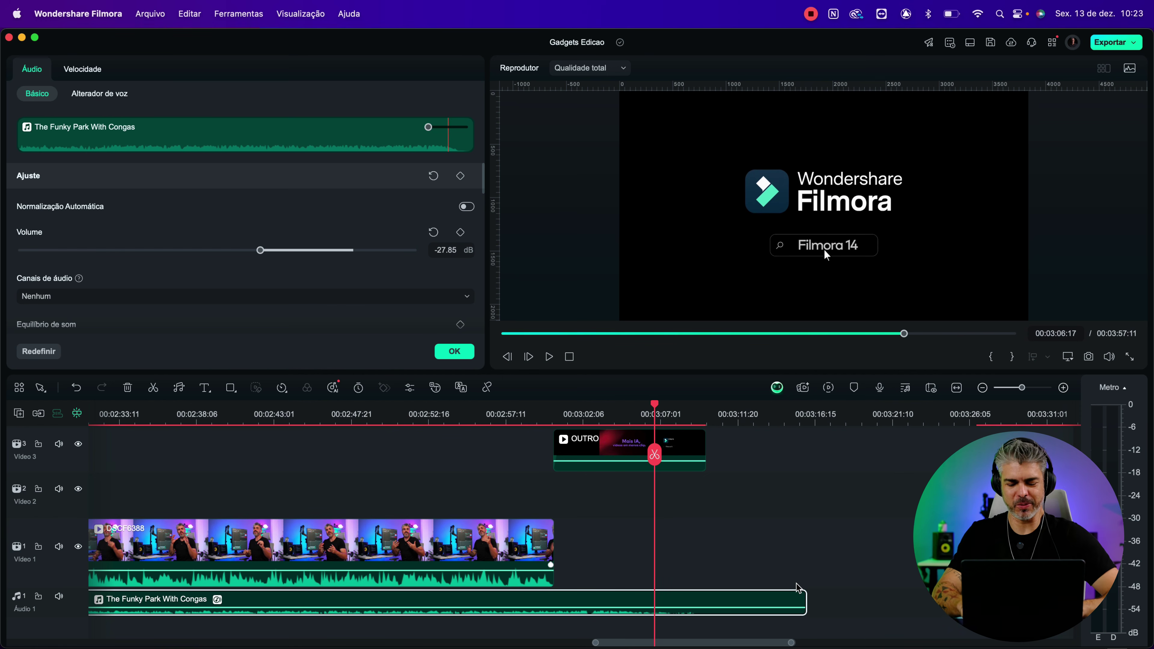
pyautogui.press('super+minus')
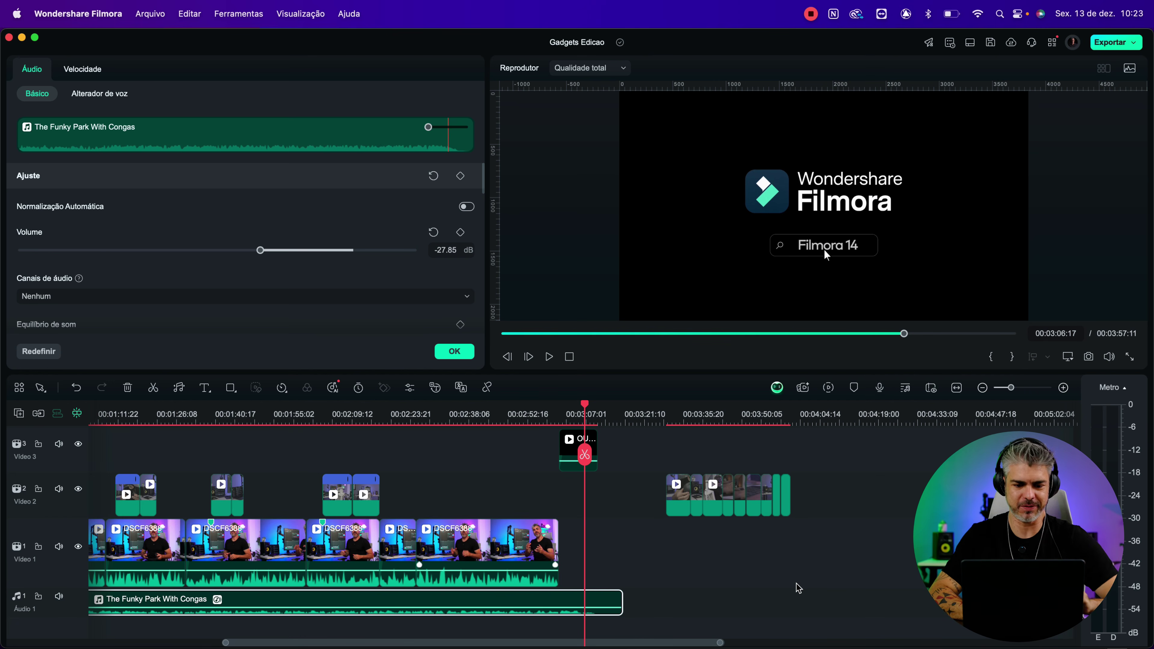
pyautogui.hscroll(-10, 662, 595)
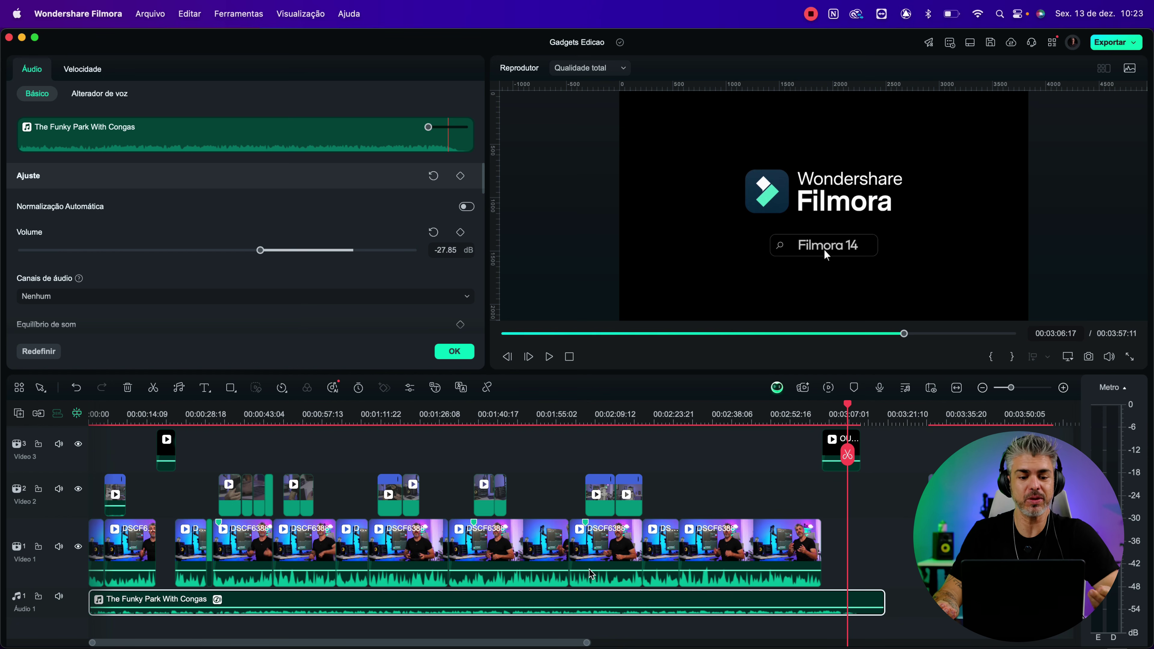
pyautogui.click(450, 349)
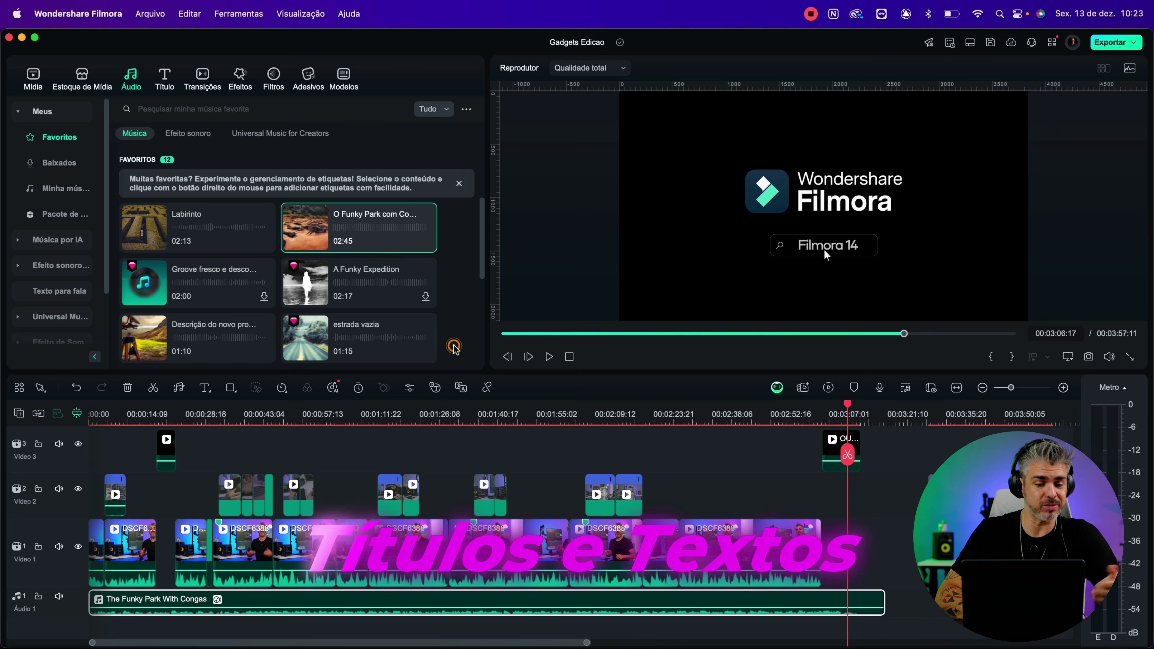
# - Browse the title templates, looking through the trending titles, the 3D titles and the favorites
pyautogui.click(161, 76)
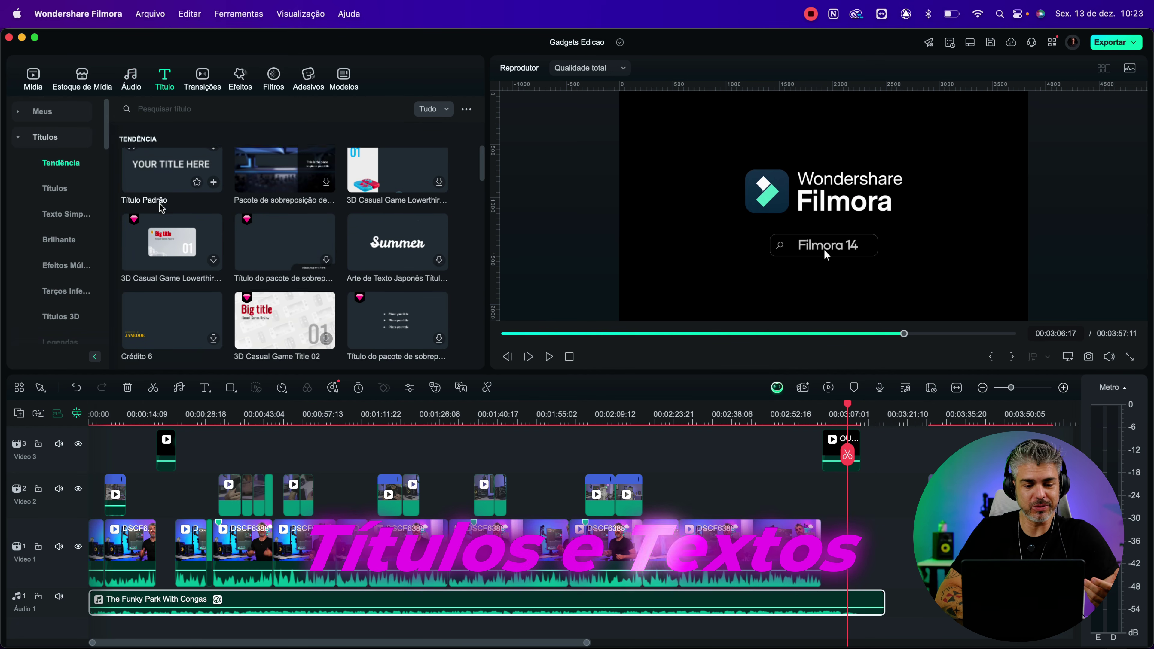
pyautogui.scroll(-4, 155, 200)
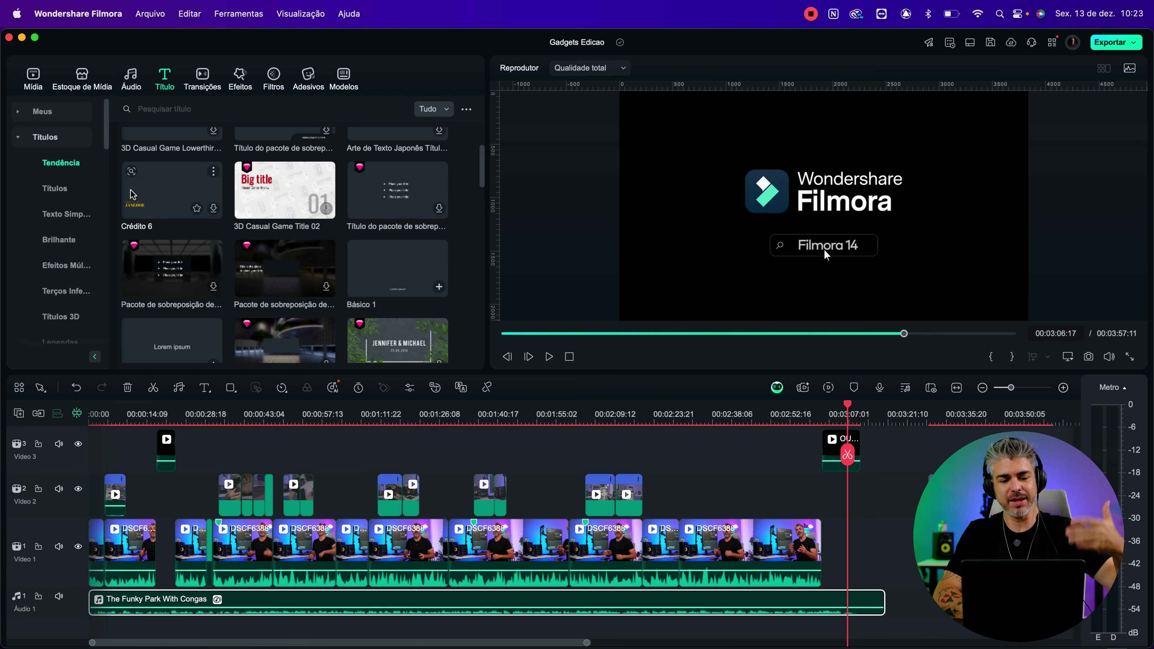
pyautogui.scroll(-2, 151, 246)
pyautogui.click(69, 314)
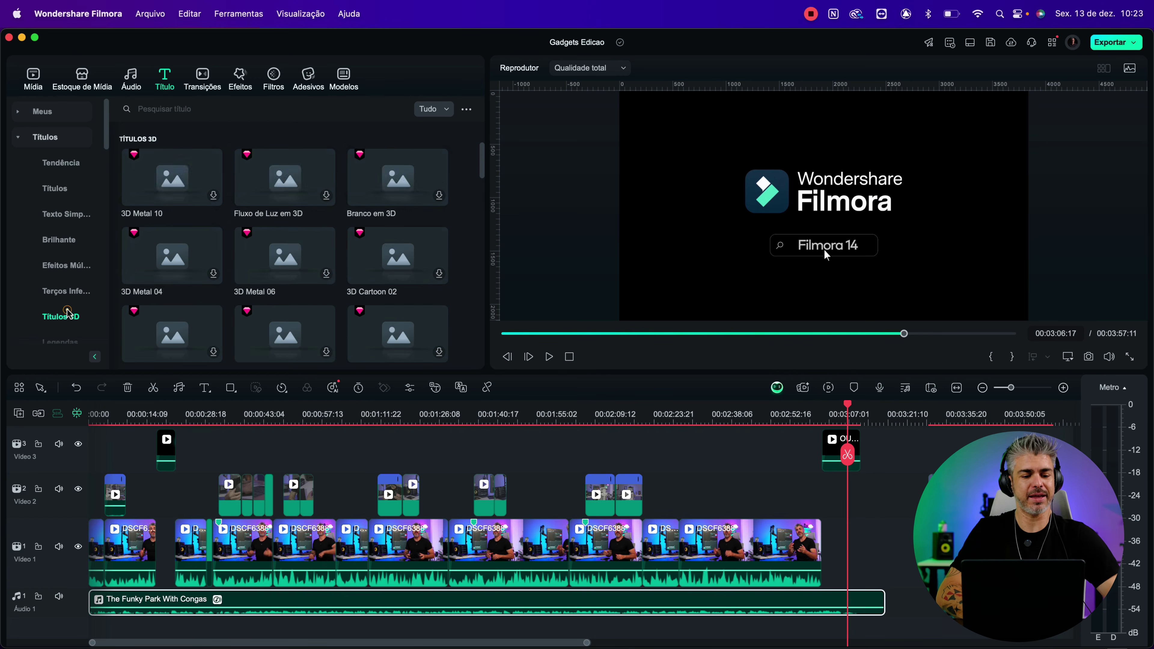
pyautogui.scroll(-5, 200, 274)
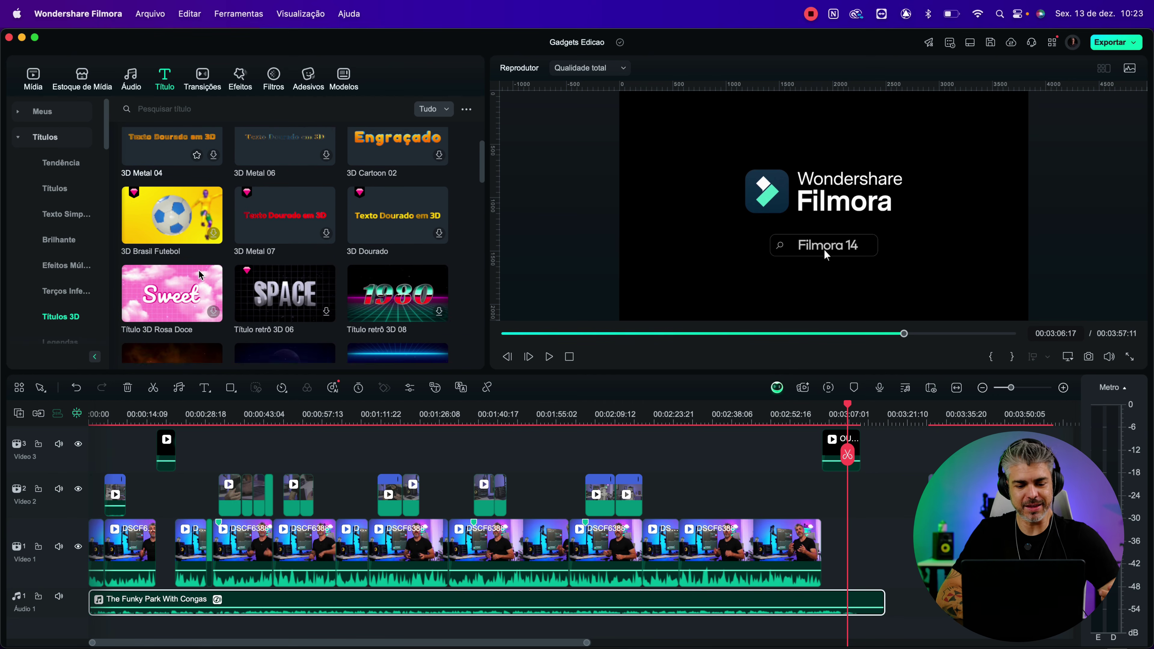
pyautogui.scroll(-2, 199, 274)
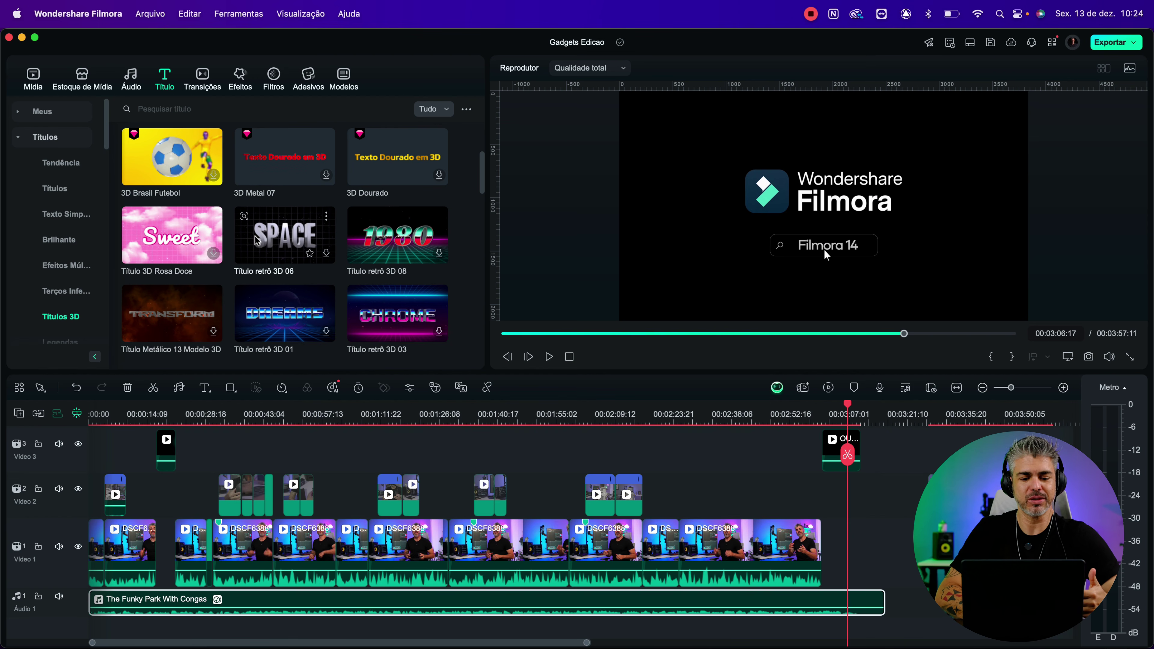
pyautogui.moveTo(253, 226)
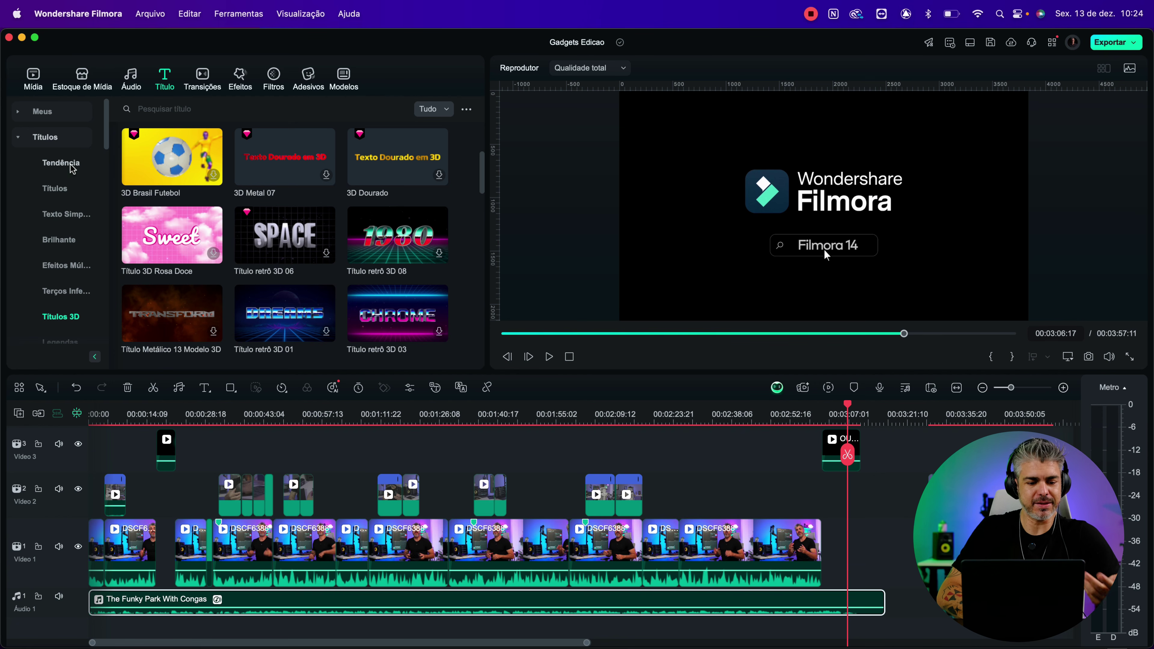
pyautogui.click(25, 113)
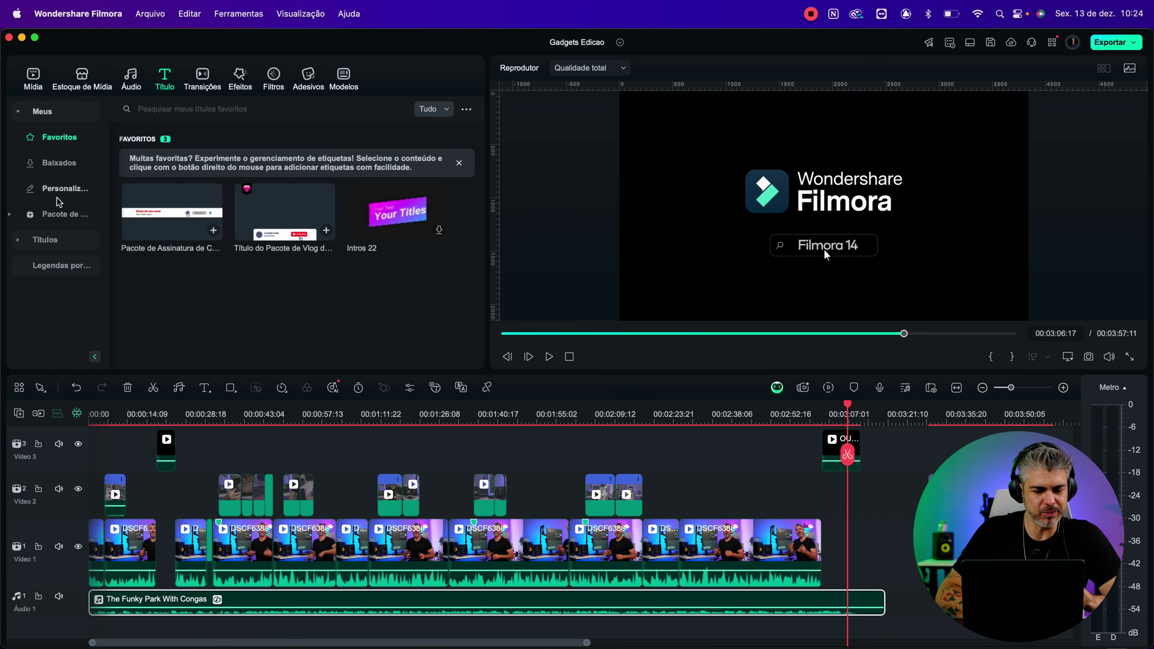
pyautogui.click(45, 238)
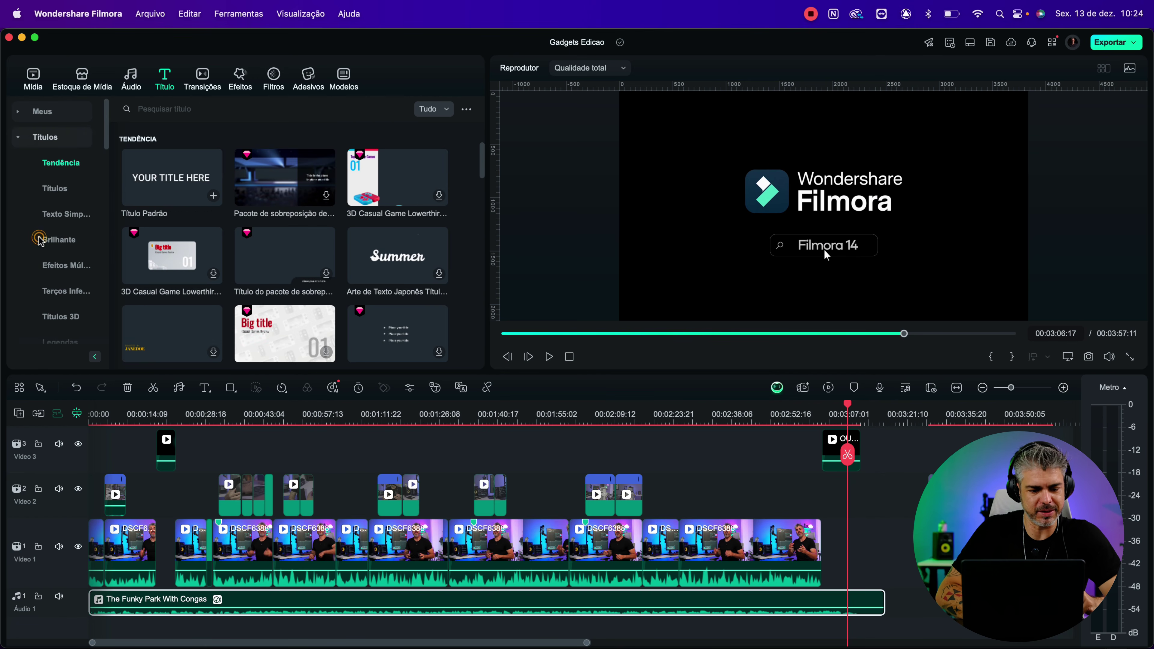
# - Find the Título 23 template in the Títulos category and preview its animation
pyautogui.click(55, 188)
pyautogui.scroll(-5, 188, 220)
pyautogui.scroll(-7, 188, 220)
pyautogui.scroll(-2, 188, 219)
pyautogui.click(163, 265)
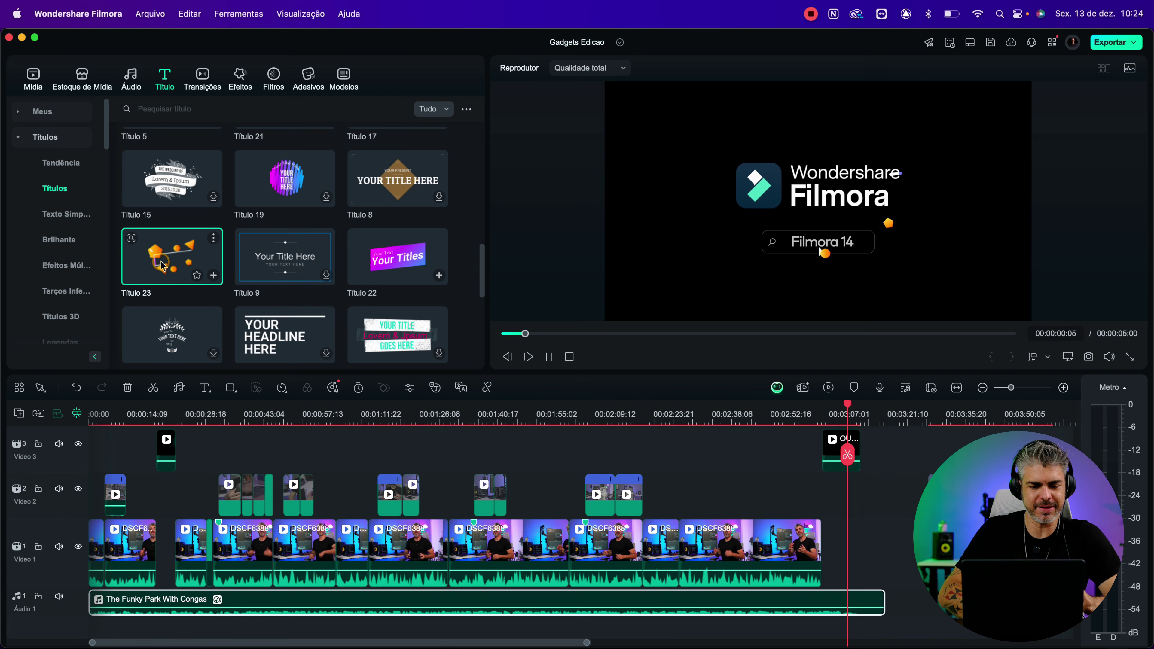
pyautogui.press('space')
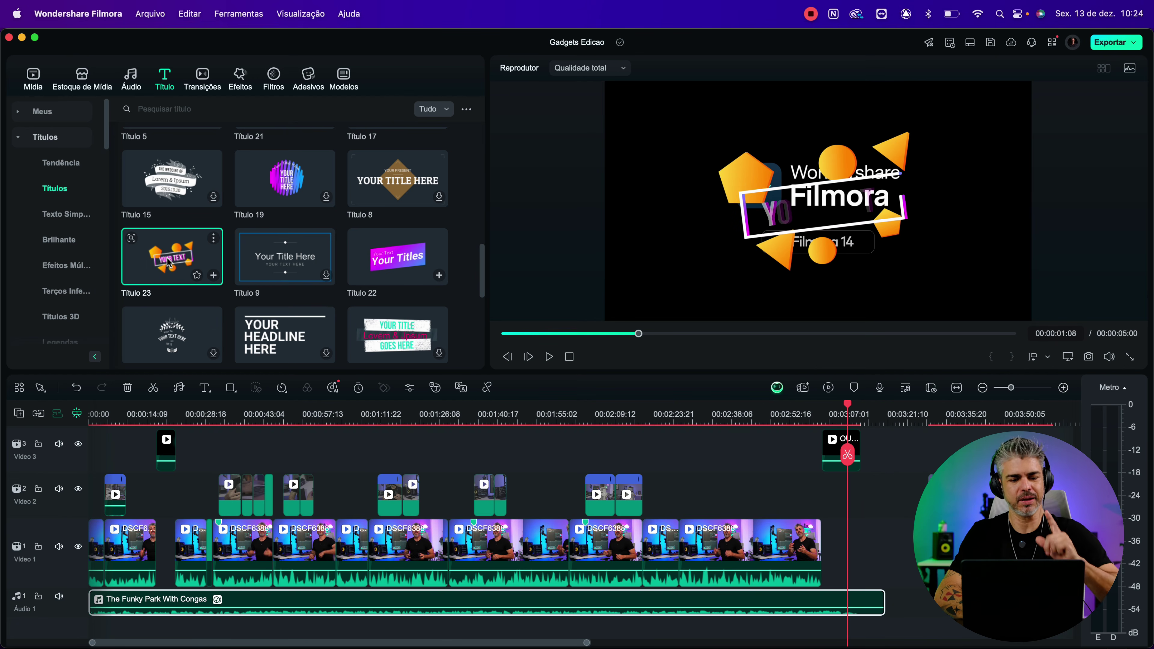
# - Place the Título 23 template on the Video 3 track above the start of the mouse clip DSCF6389
pyautogui.click(114, 415)
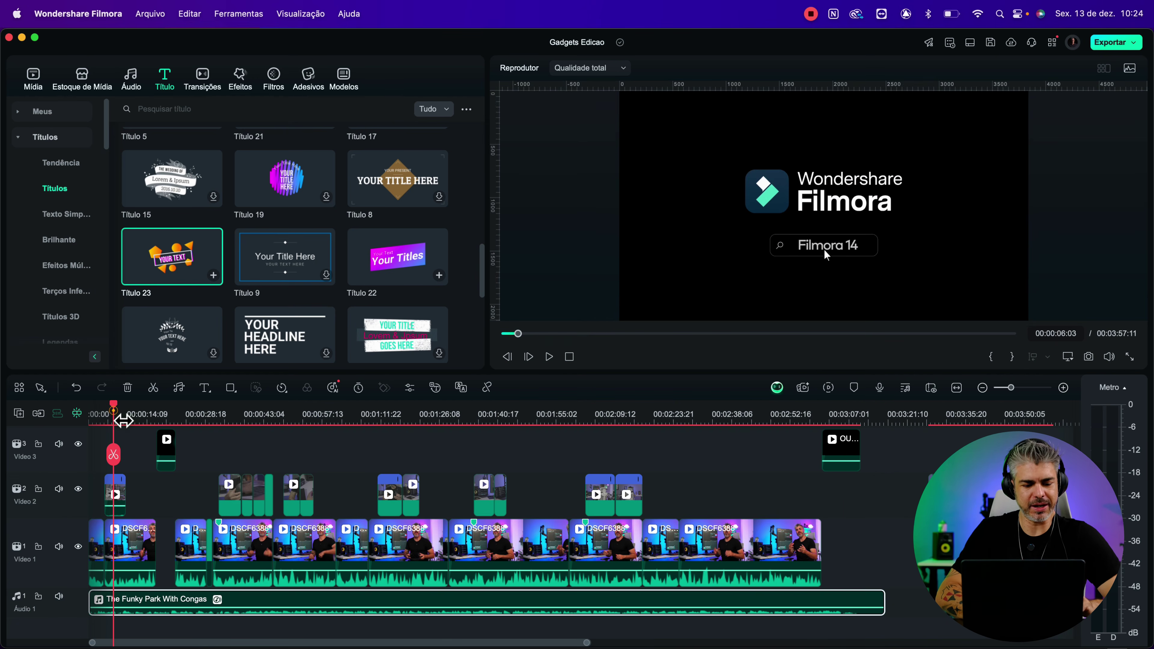
pyautogui.scroll(3, 114, 412)
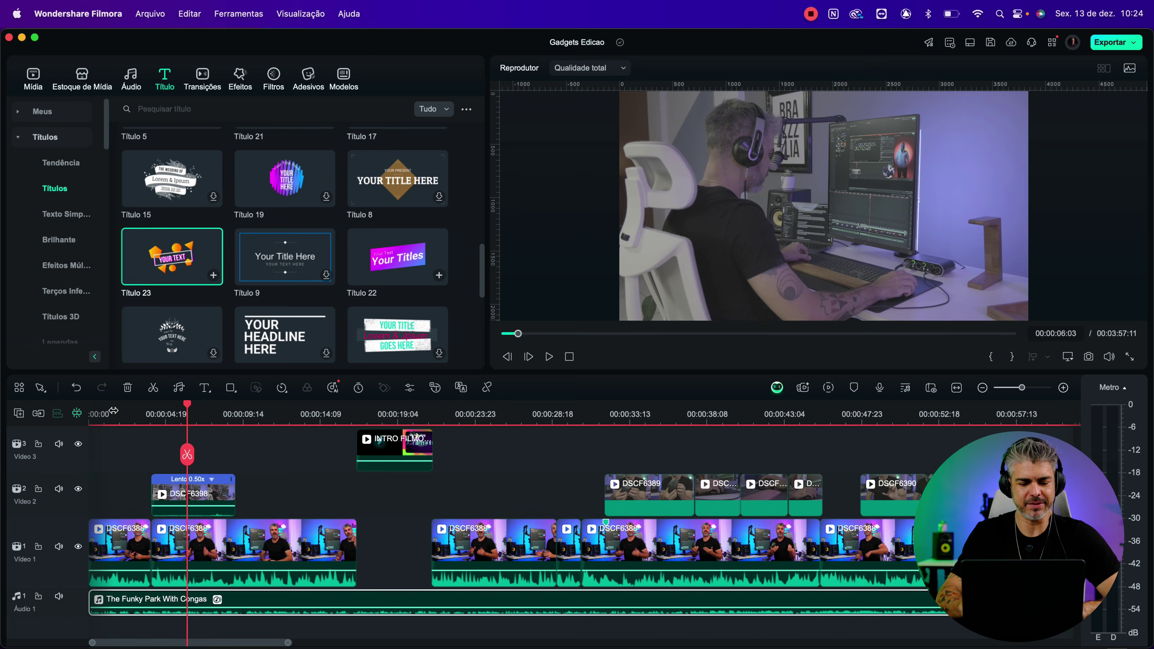
pyautogui.click(613, 423)
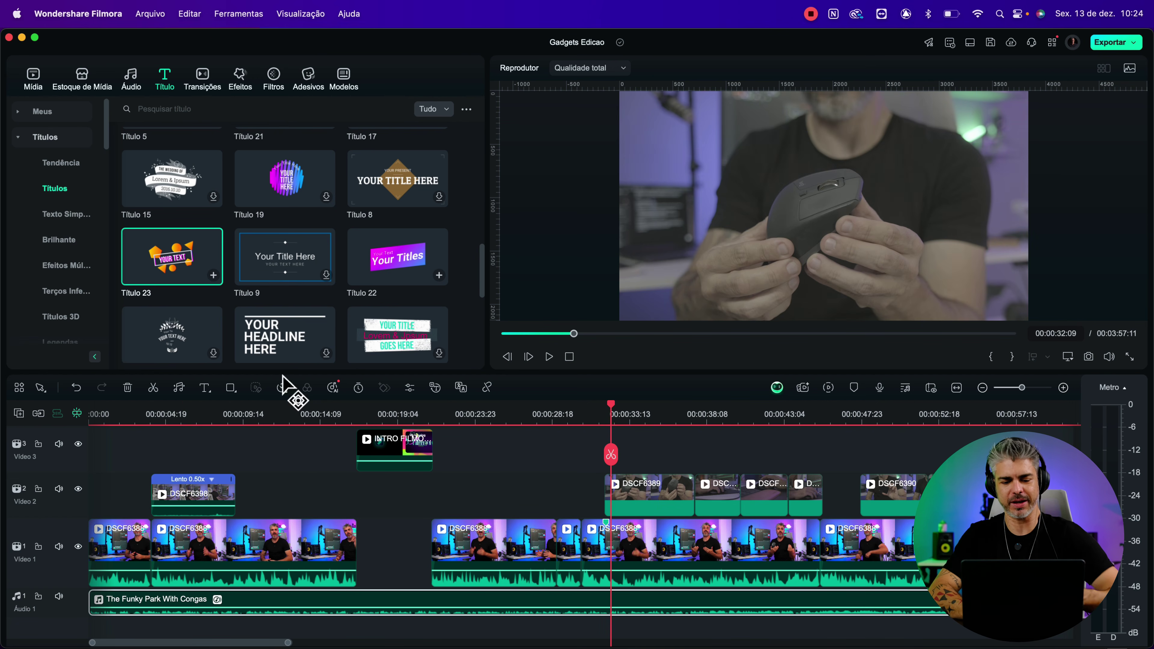
pyautogui.moveTo(166, 267)
pyautogui.mouseDown()
pyautogui.moveTo(571, 449)
pyautogui.moveTo(625, 459)
pyautogui.moveTo(609, 467)
pyautogui.mouseUp()
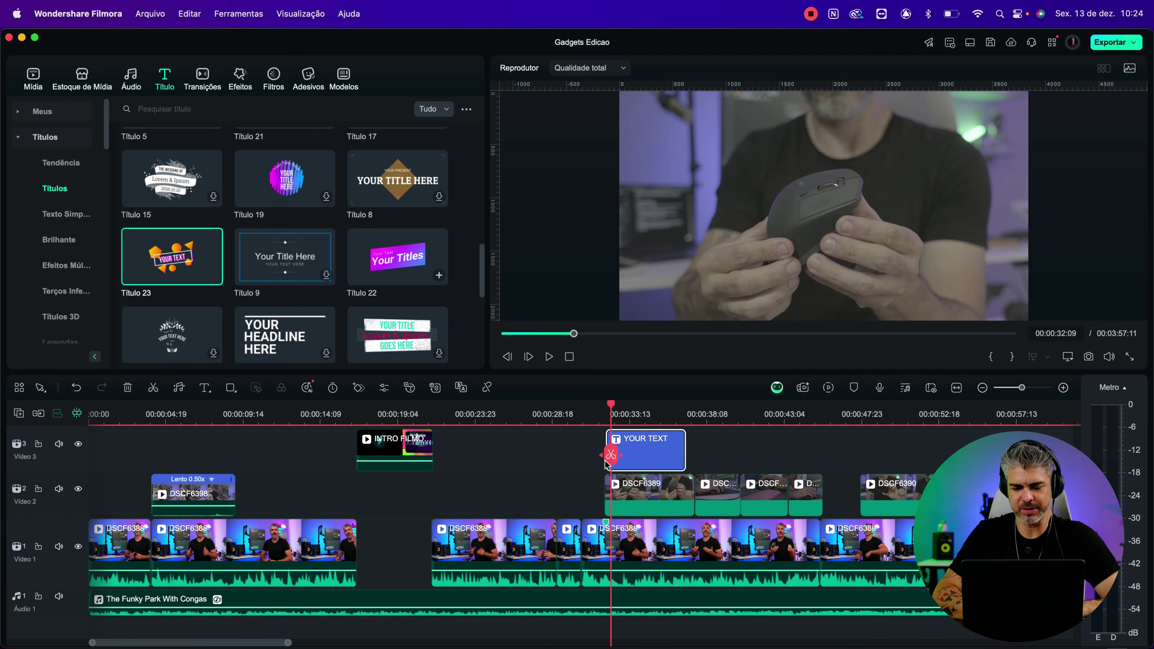
# - Replace the placeholder text of the new title with "Mouse Gamer"
pyautogui.click(633, 422)
pyautogui.scroll(5, 636, 418)
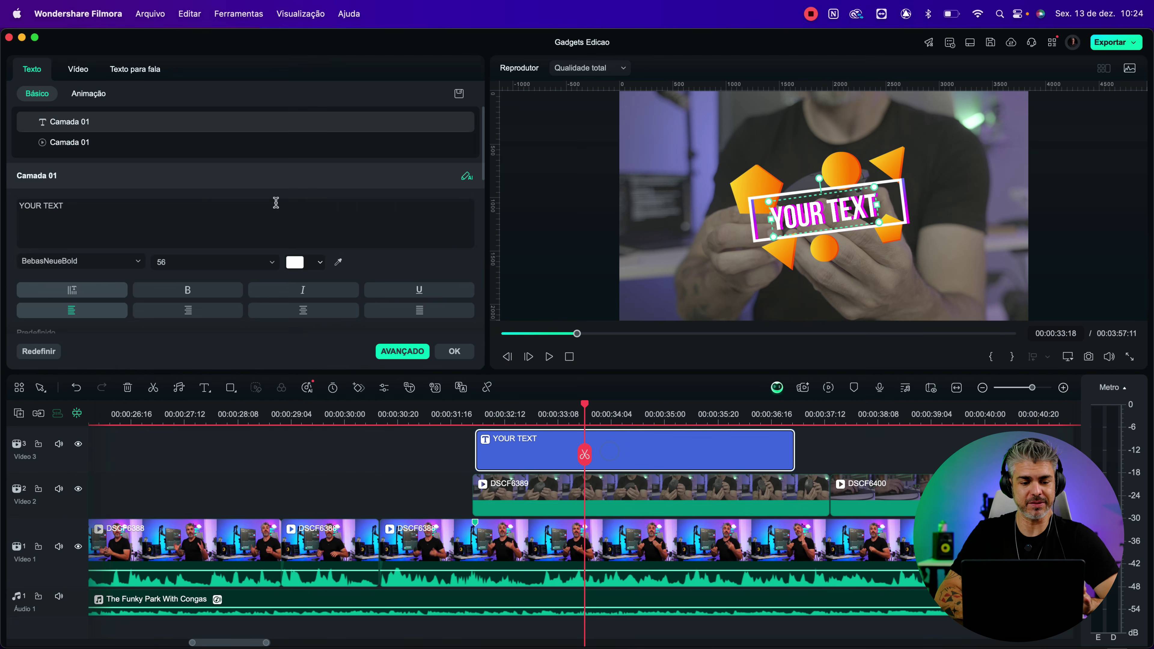
pyautogui.click(59, 204)
pyautogui.press('super+a')
pyautogui.write('Mouse Gamer')
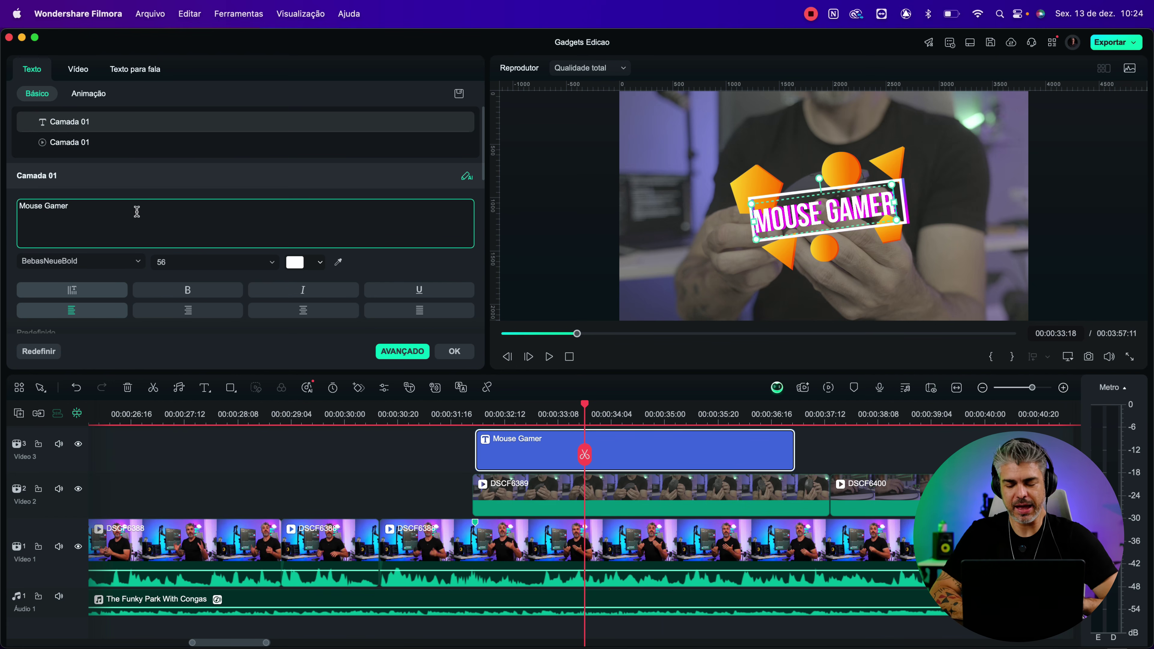
# - Set the Mouse Gamer text size to 50 and nudge the text to center it inside its white frame
pyautogui.click(248, 265)
pyautogui.click(248, 265)
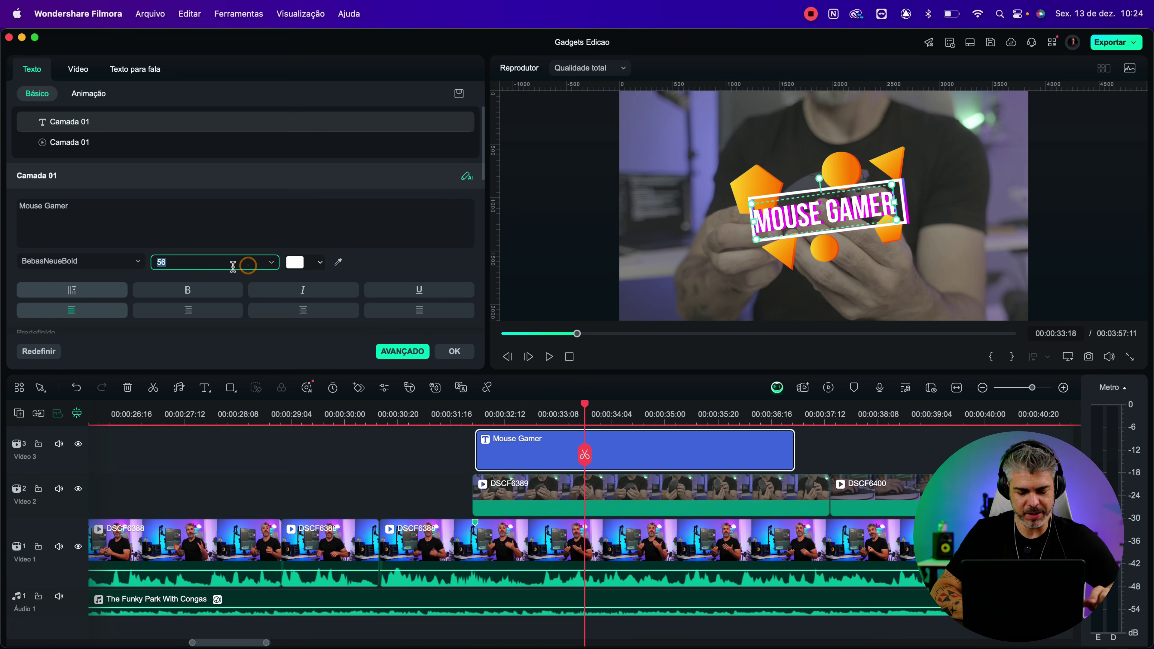
pyautogui.write('50')
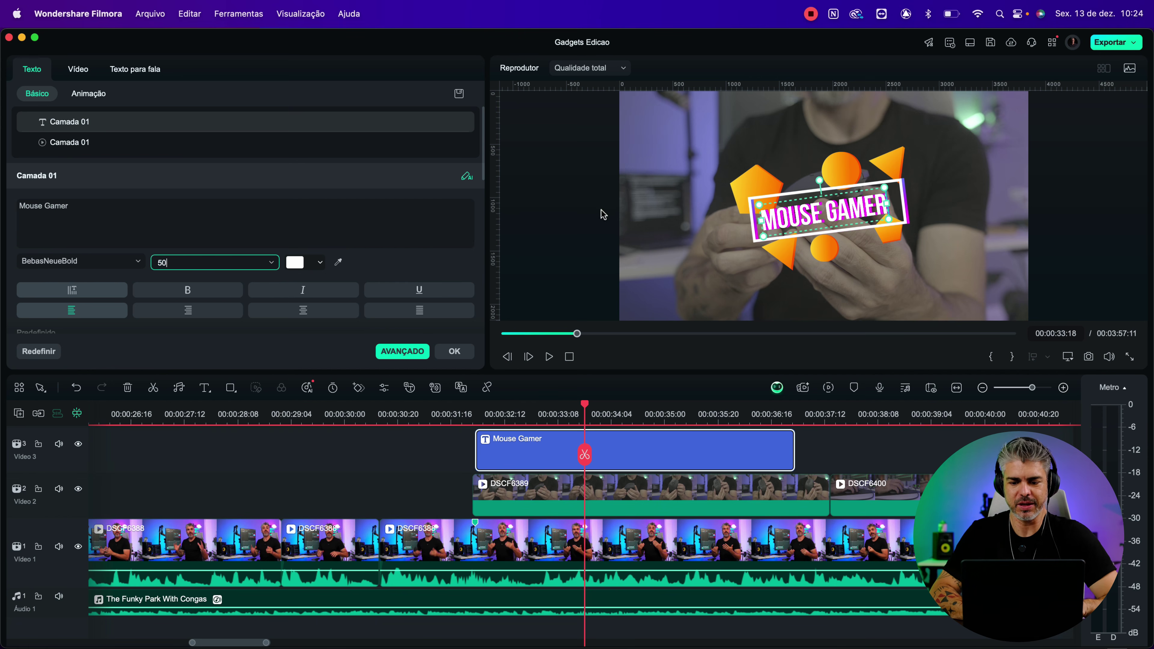
pyautogui.click(858, 200)
pyautogui.click(834, 203)
pyautogui.moveTo(833, 202); pyautogui.dragTo(831, 196)
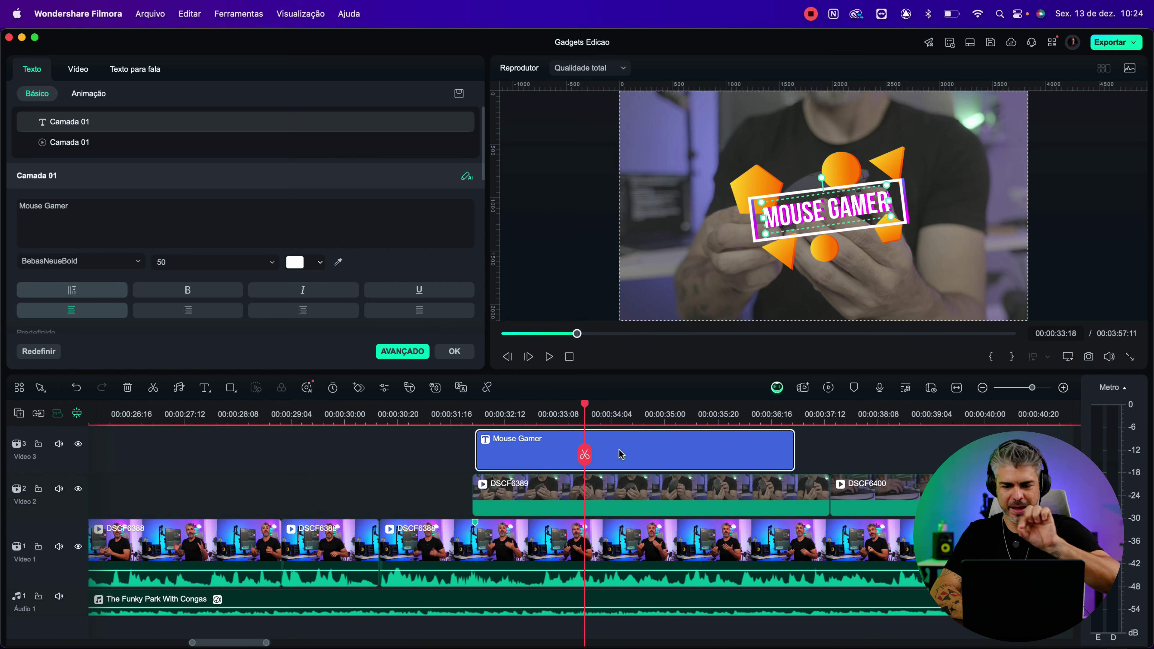
# - Play the Mouse Gamer title from its start to check its animation over the mouse clip
pyautogui.click(474, 414)
pyautogui.press('space')
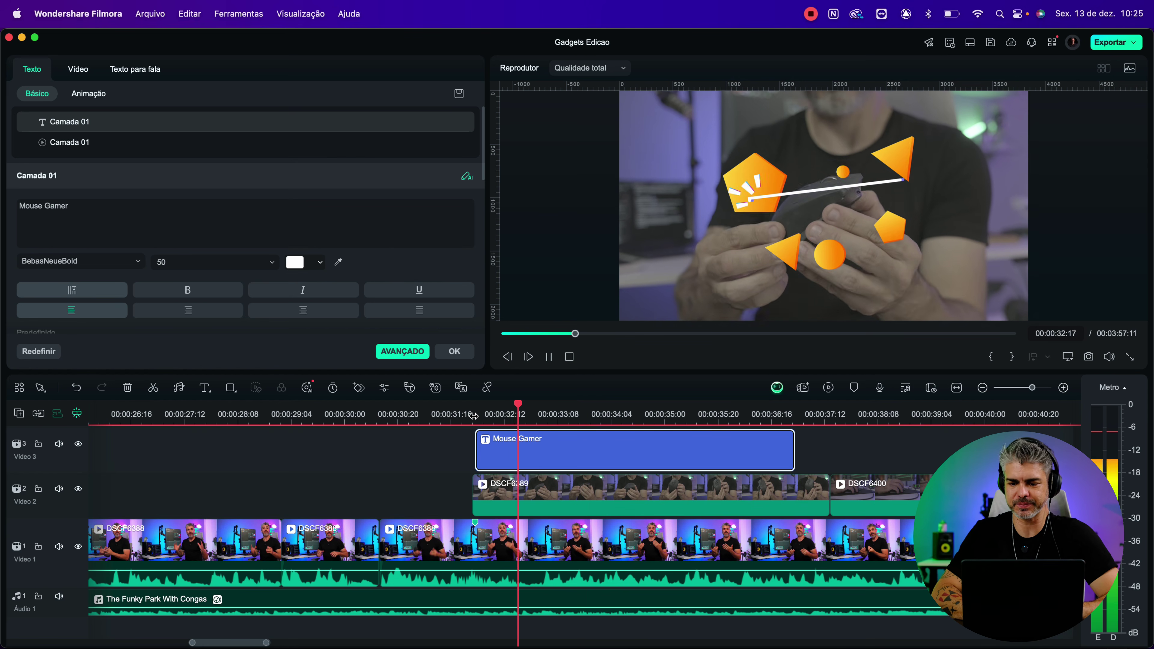
pyautogui.press('space')
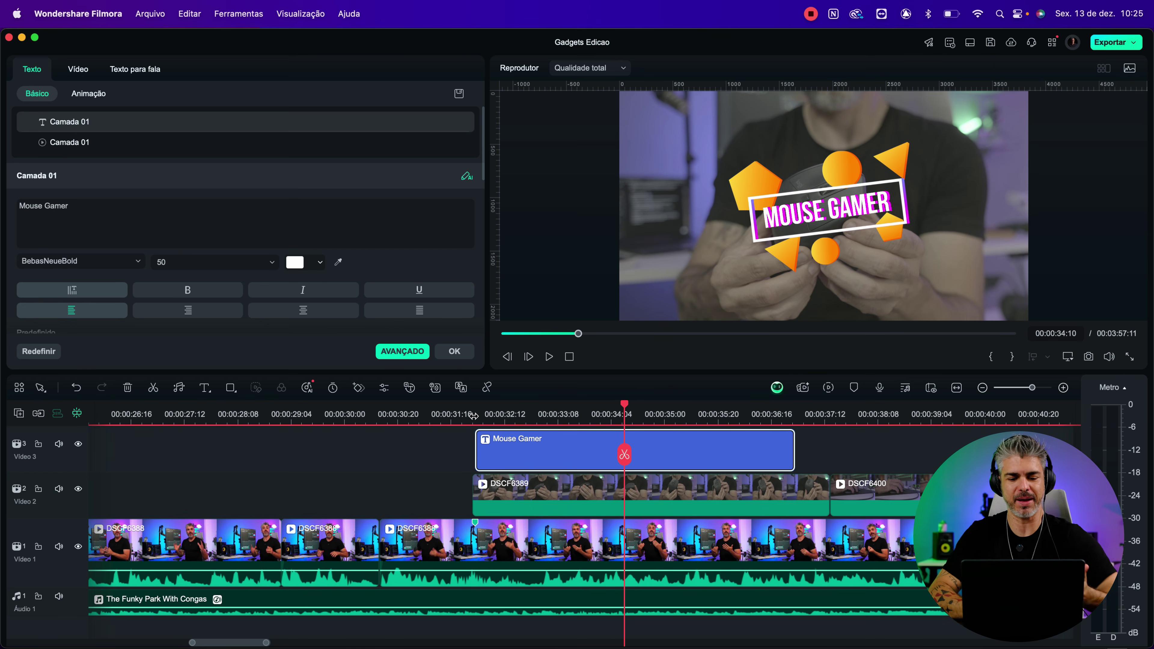
# - Scale the whole Mouse Gamer title to 70% and position it at X -1033, Y -463
pyautogui.click(78, 69)
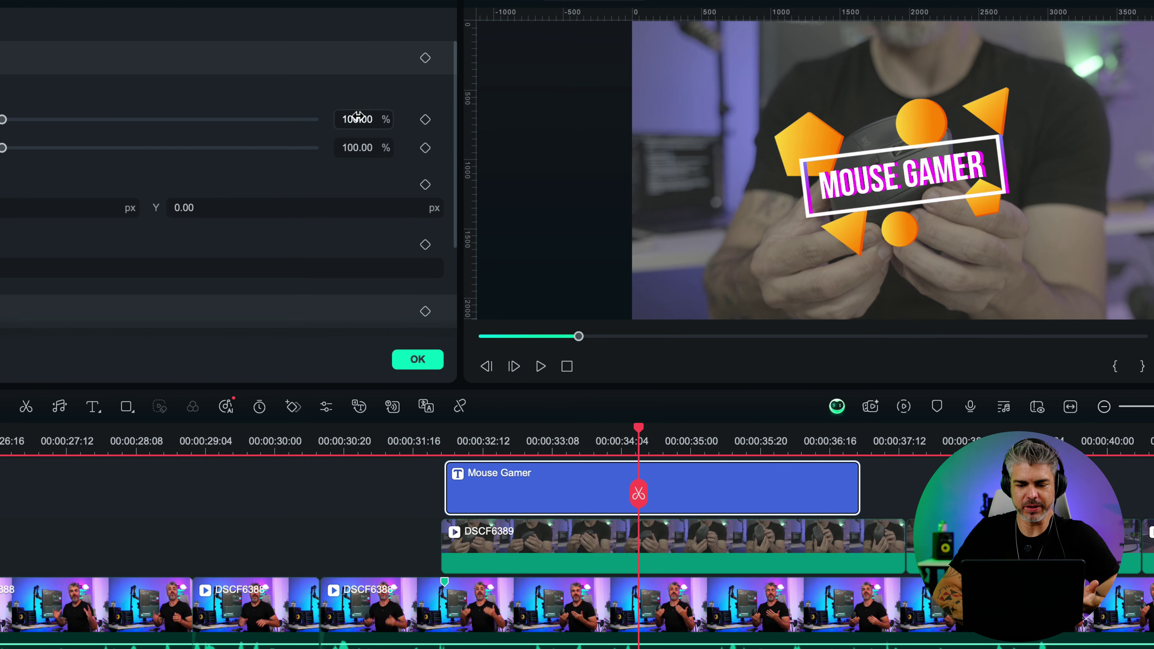
pyautogui.moveTo(411, 167); pyautogui.dragTo(393, 166)
pyautogui.moveTo(338, 120); pyautogui.dragTo(330, 118)
pyautogui.moveTo(211, 208); pyautogui.dragTo(211, 208)
pyautogui.moveTo(5, 208); pyautogui.dragTo(44, 206)
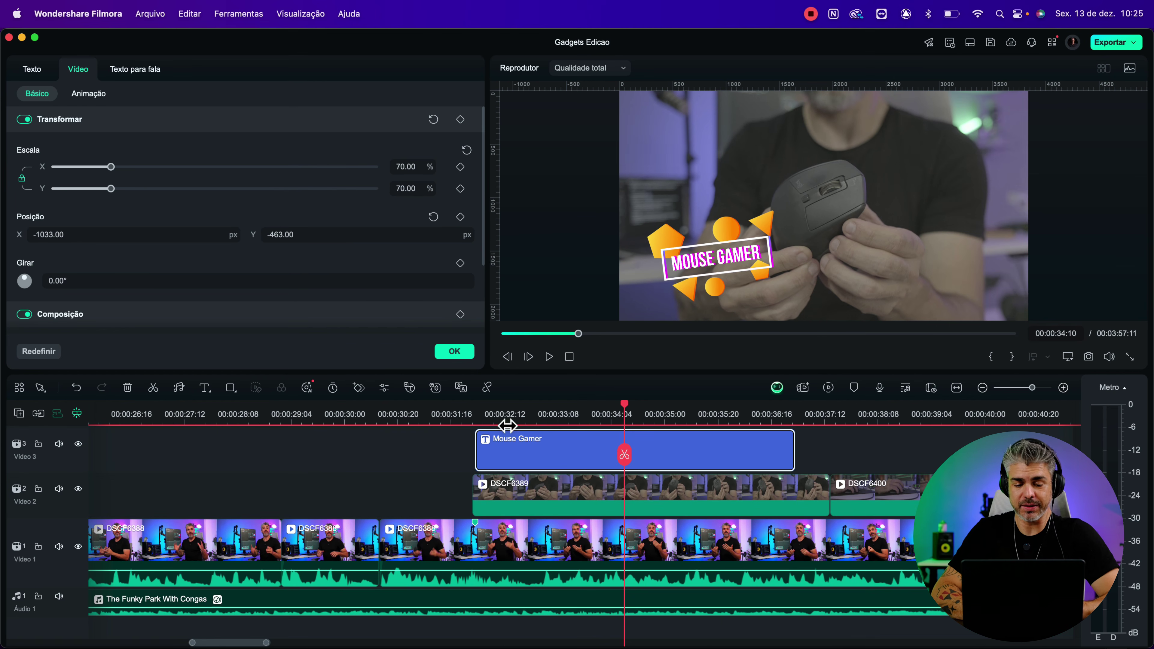
# - Play the opening of the resized Mouse Gamer title to check its new position
pyautogui.click(485, 428)
pyautogui.press('space')
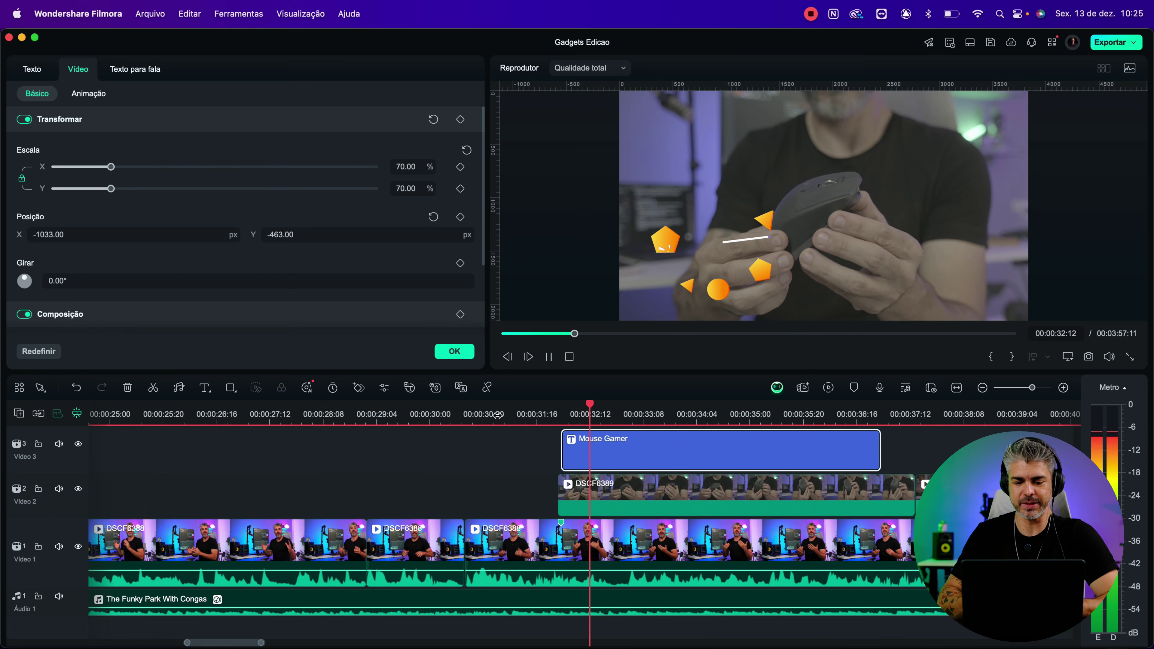
pyautogui.press('space')
# - Paste a copy of the Mouse Gamer title on the Video 3 track and align it with the start of clip DSCF6390
pyautogui.press('super+minus')
pyautogui.press('super+minus')
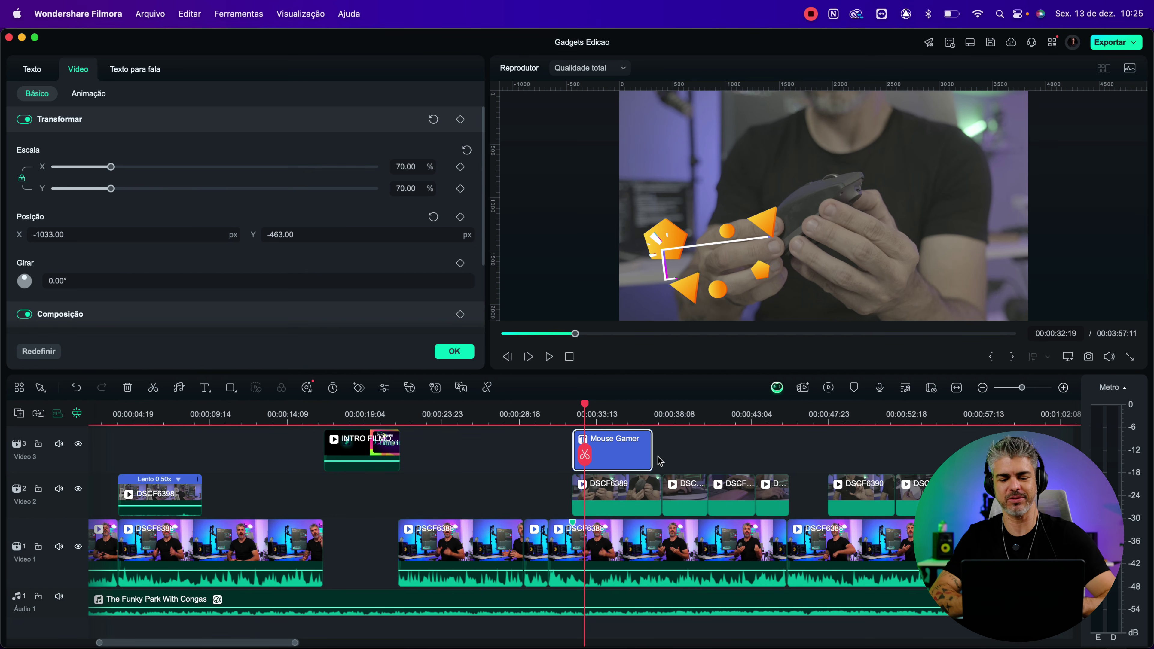
pyautogui.hscroll(6, 624, 453)
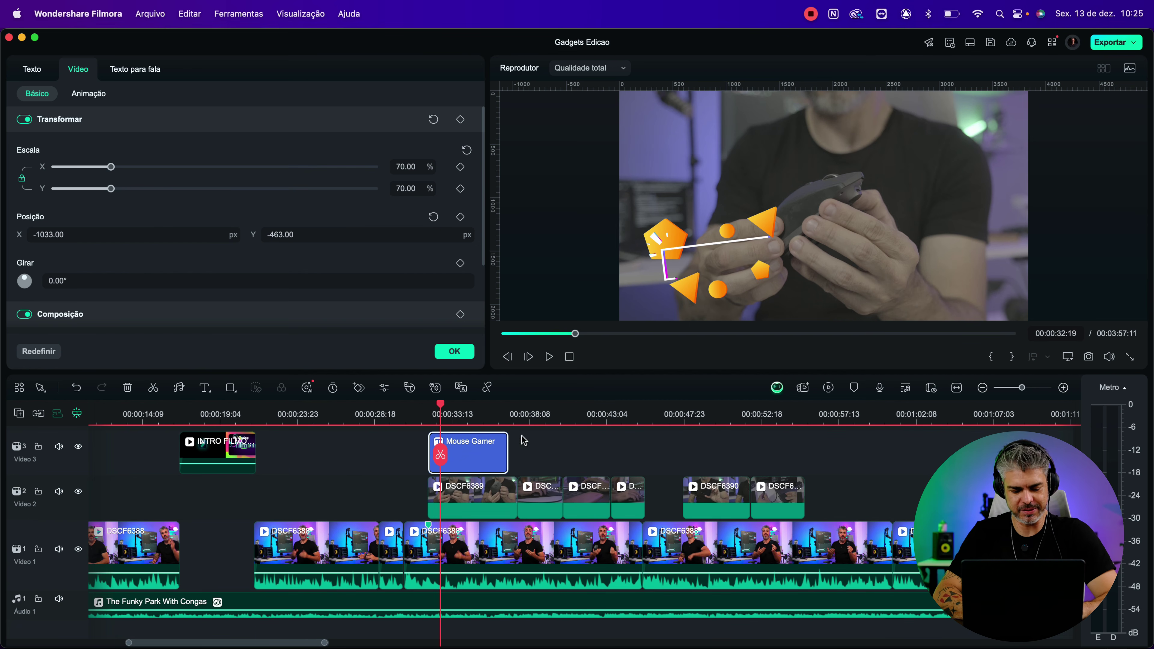
pyautogui.click(688, 415)
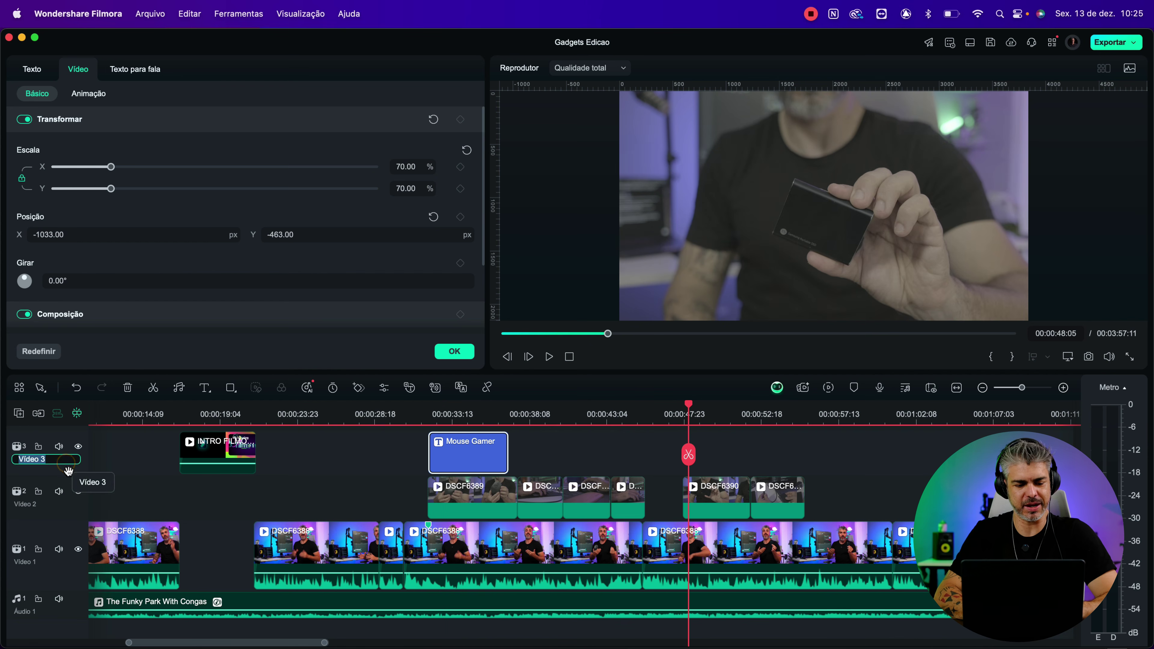
pyautogui.press('super+v')
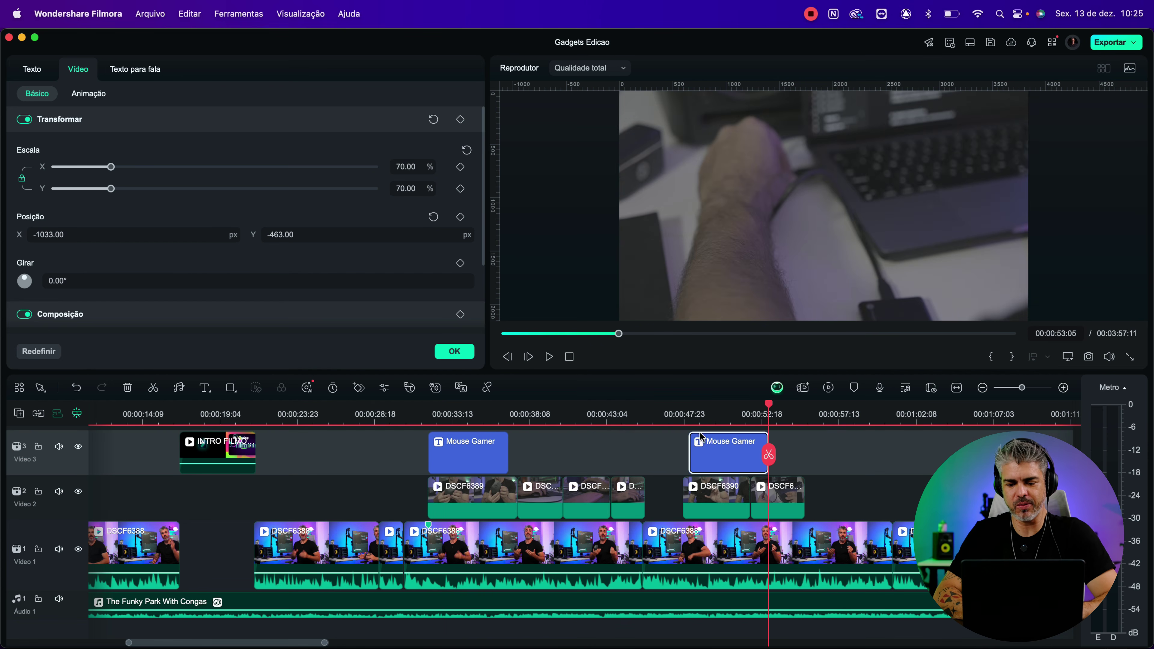
pyautogui.click(710, 414)
pyautogui.moveTo(727, 464)
pyautogui.mouseDown()
pyautogui.moveTo(712, 465)
pyautogui.moveTo(732, 465)
pyautogui.mouseUp()
# - Change the text of the copied title over clip DSCF6390 to "SSD EXTERNO"
pyautogui.press('super+equal')
pyautogui.press('super+equal')
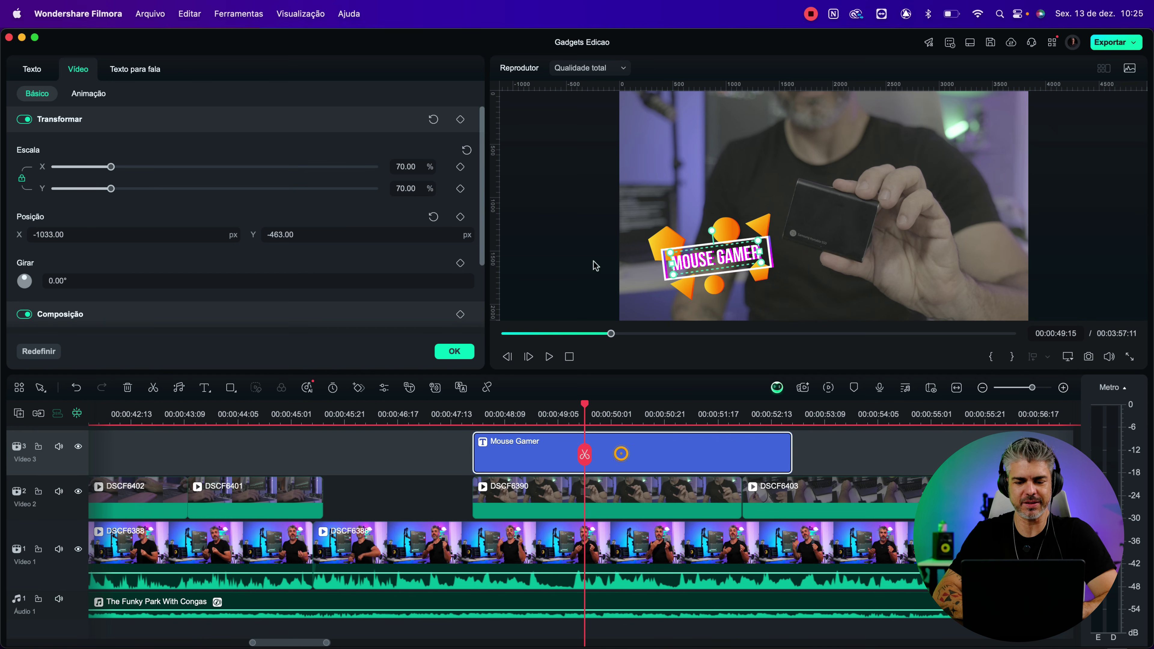
pyautogui.click(718, 260)
pyautogui.doubleClick(718, 260)
pyautogui.write('SS')
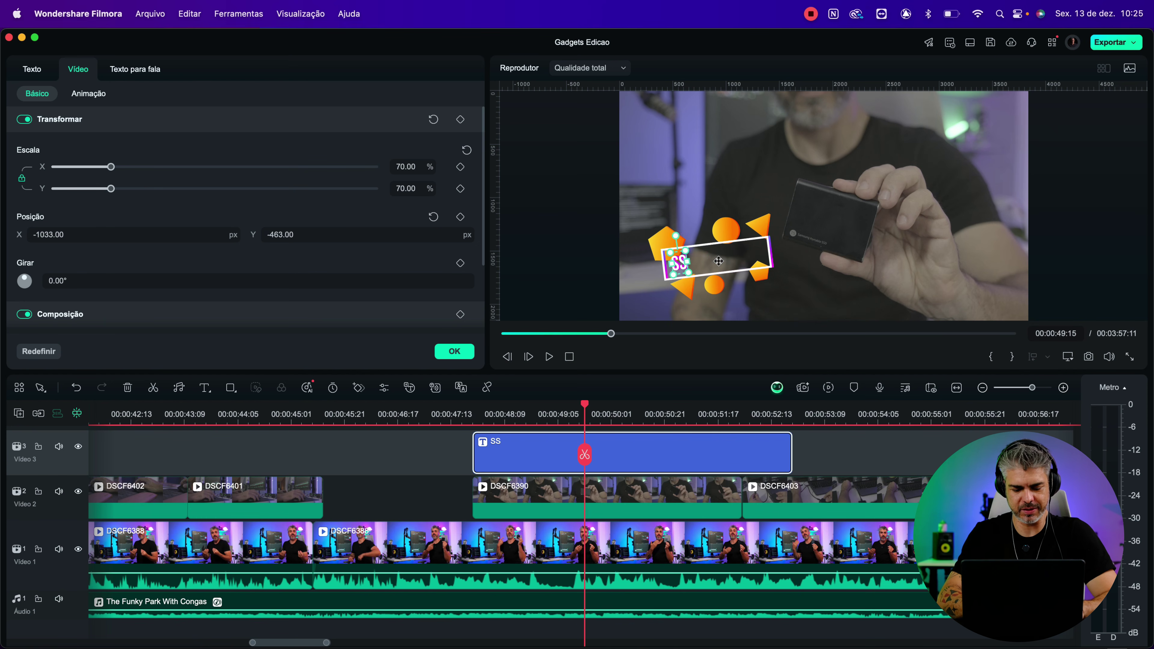
pyautogui.write('D EXTEE')
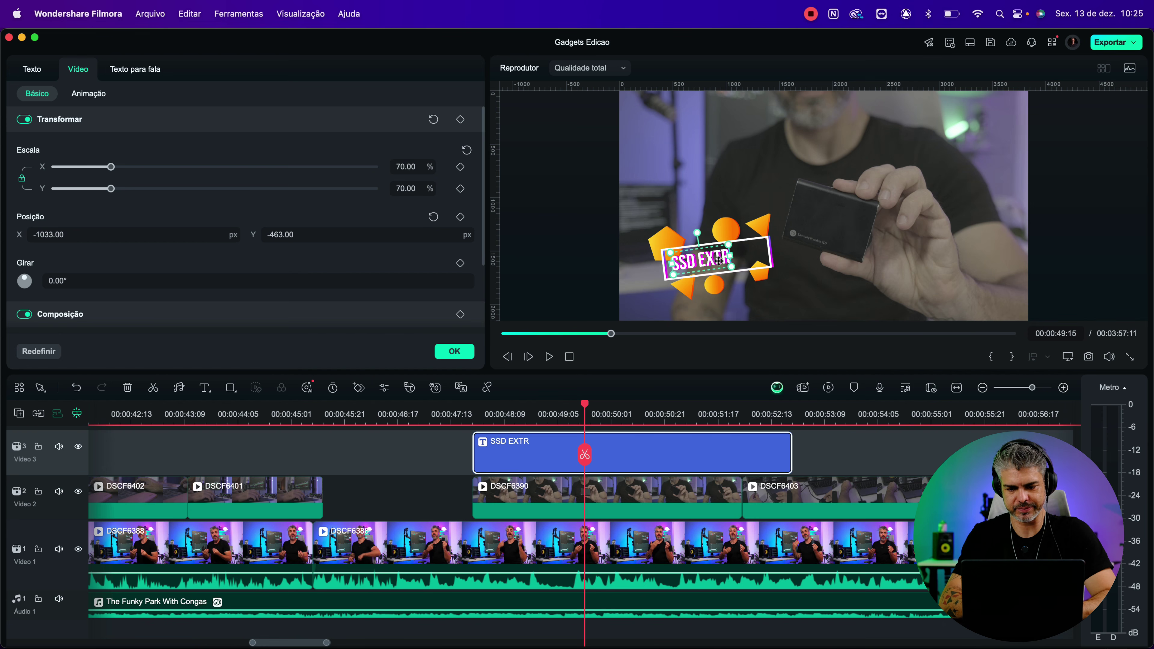
pyautogui.press('BackSpace')
pyautogui.write('RNO')
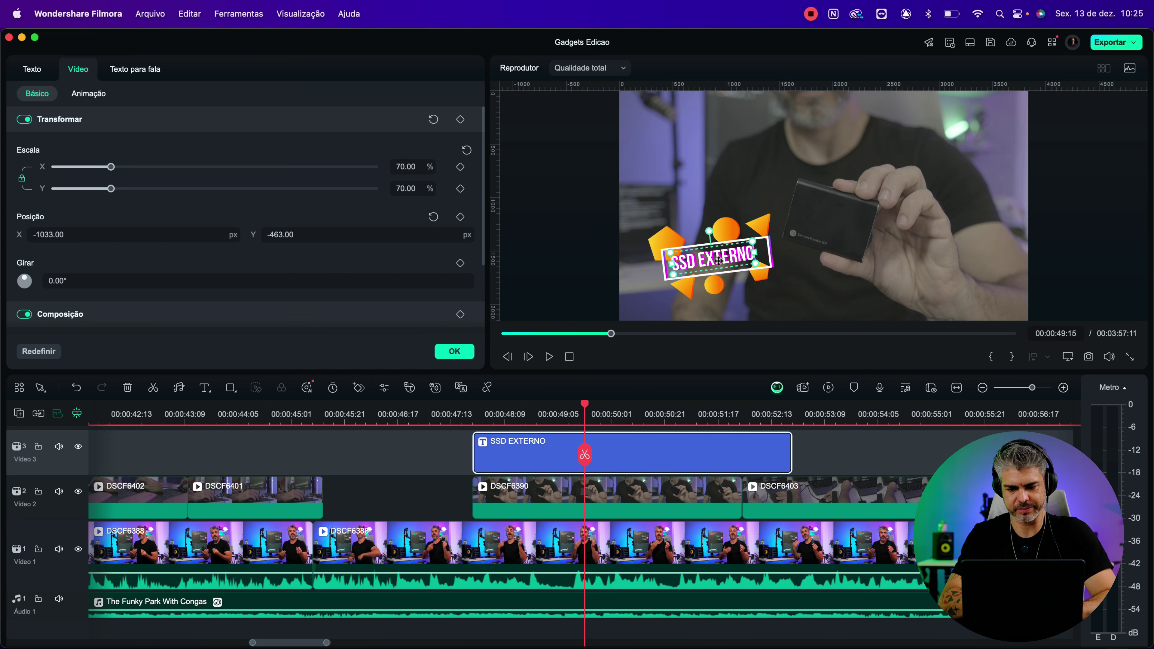
pyautogui.click(718, 247)
pyautogui.click(718, 247)
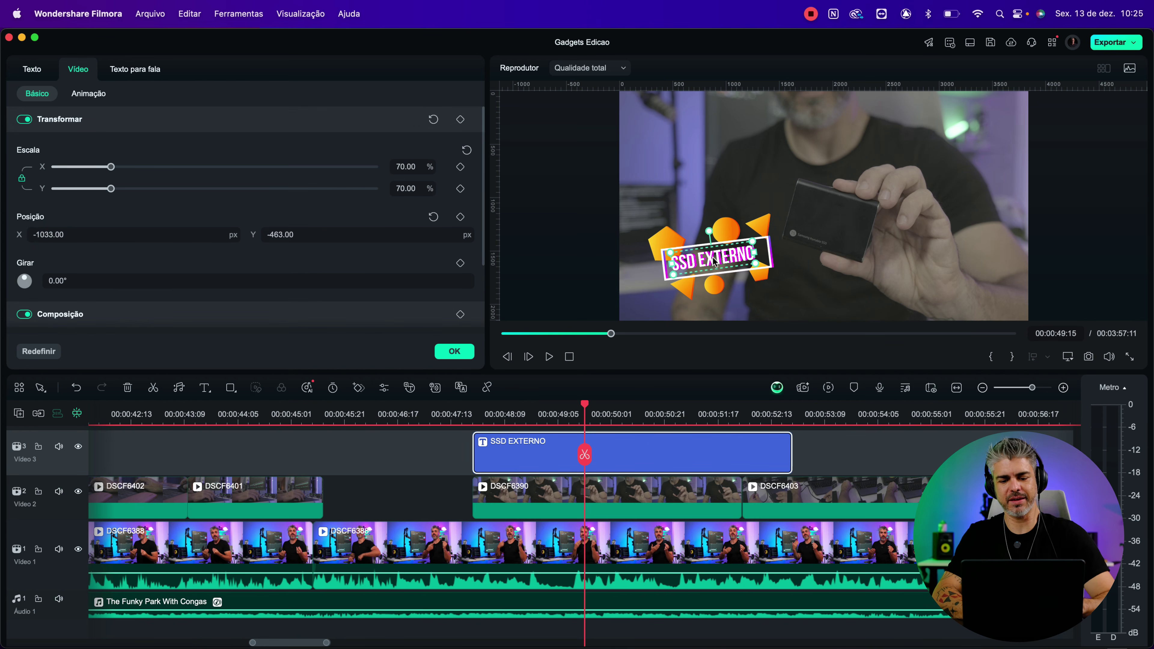
# - Go to the office-chair clips in the timeline and confirm the title text "CADEIRA ERGONOMICA"
pyautogui.scroll(-3, 641, 454)
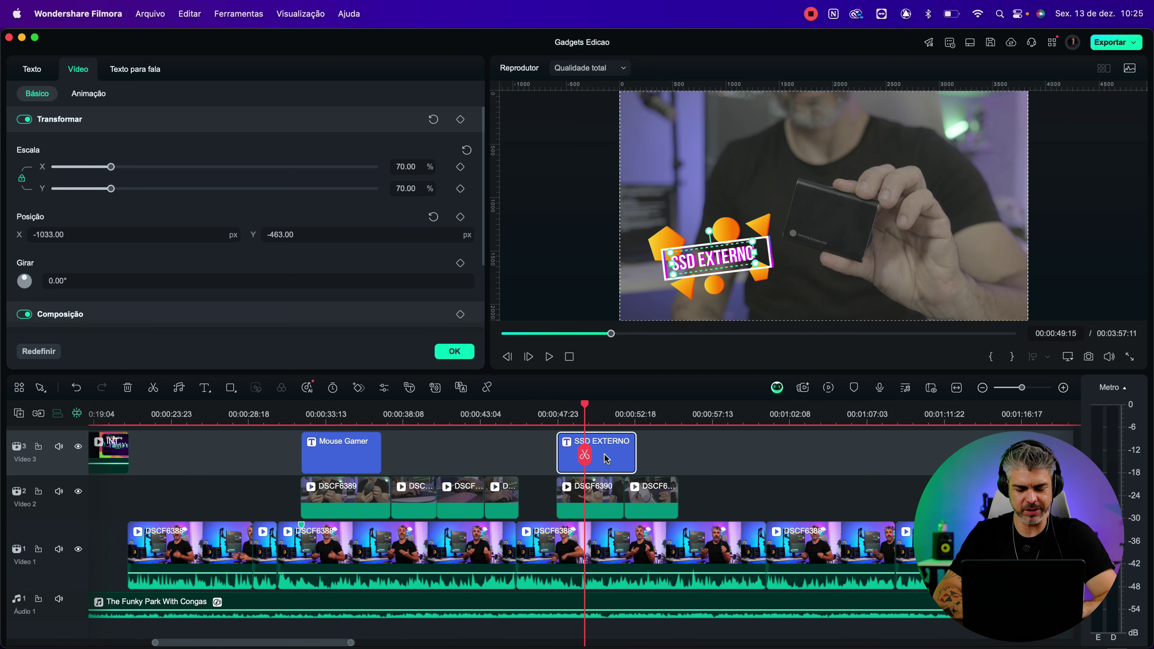
pyautogui.hscroll(5, 696, 444)
pyautogui.click(838, 429)
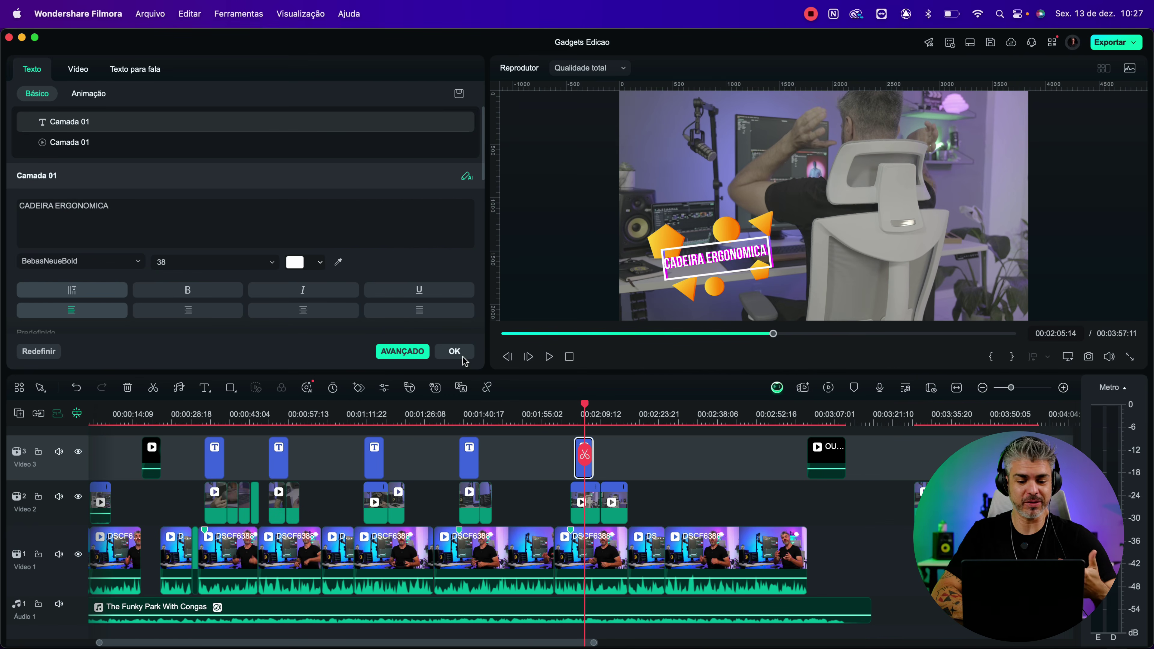
pyautogui.click(460, 354)
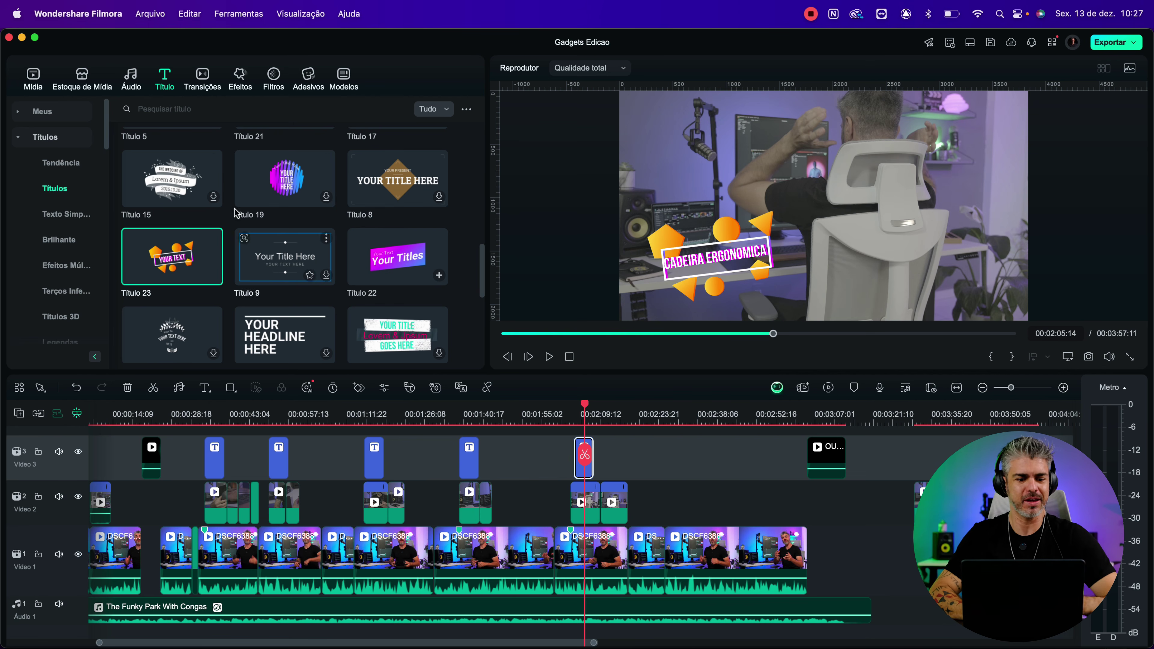
# - Browse the Inscrever-se title category and preview the full-width white Pacote de Subscrever banner with like, subscribe and bell icons
pyautogui.moveTo(150, 248)
pyautogui.scroll(-5, 53, 265)
pyautogui.scroll(-10, 53, 265)
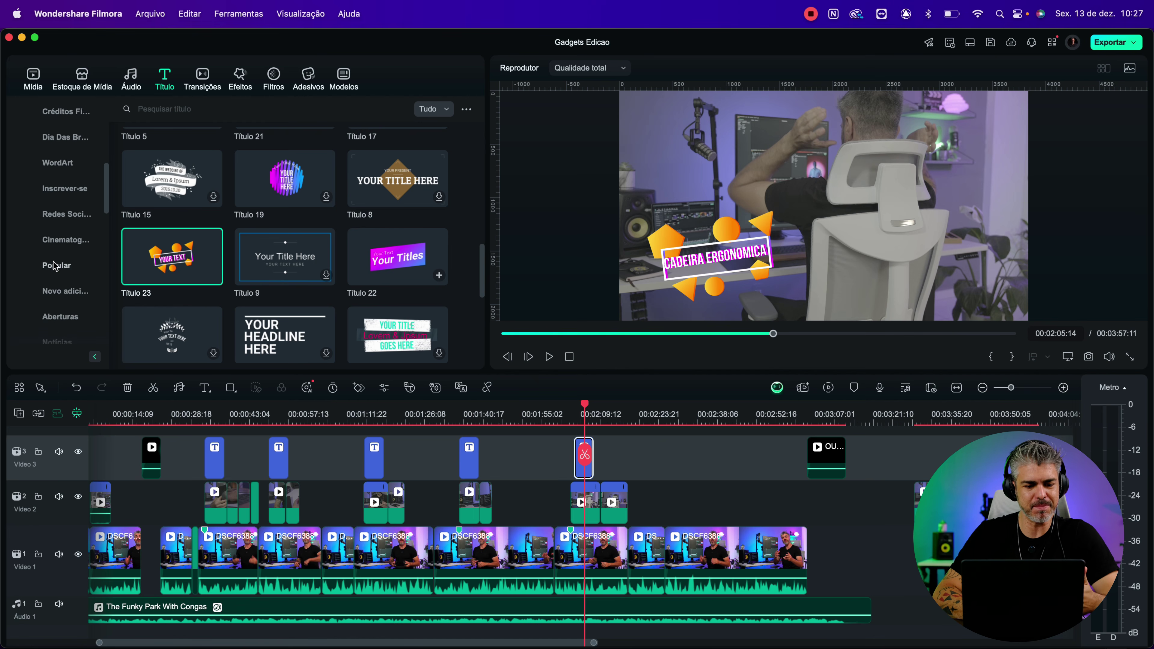
pyautogui.scroll(5, 64, 261)
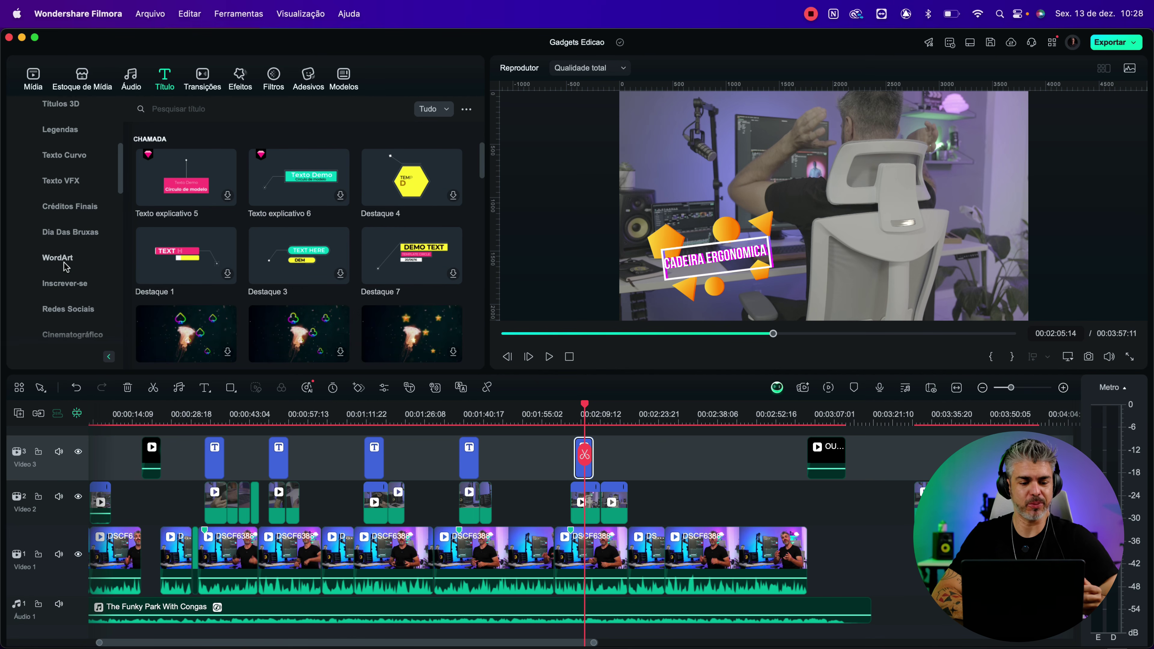
pyautogui.click(58, 284)
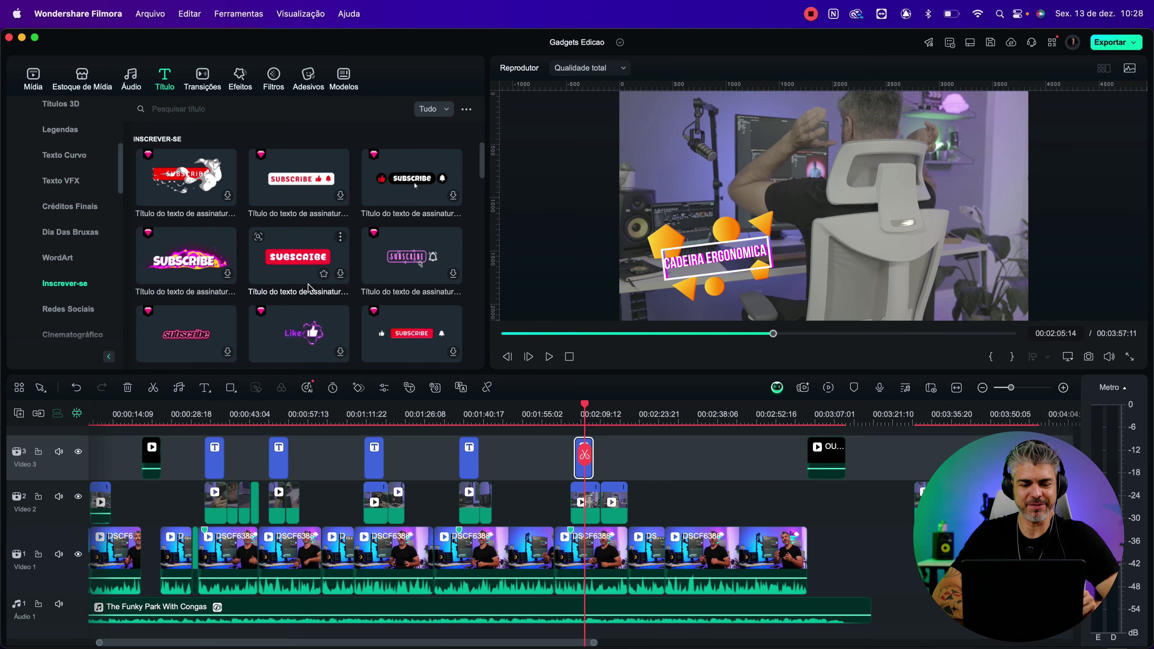
pyautogui.scroll(-5, 309, 288)
pyautogui.scroll(-1, 308, 289)
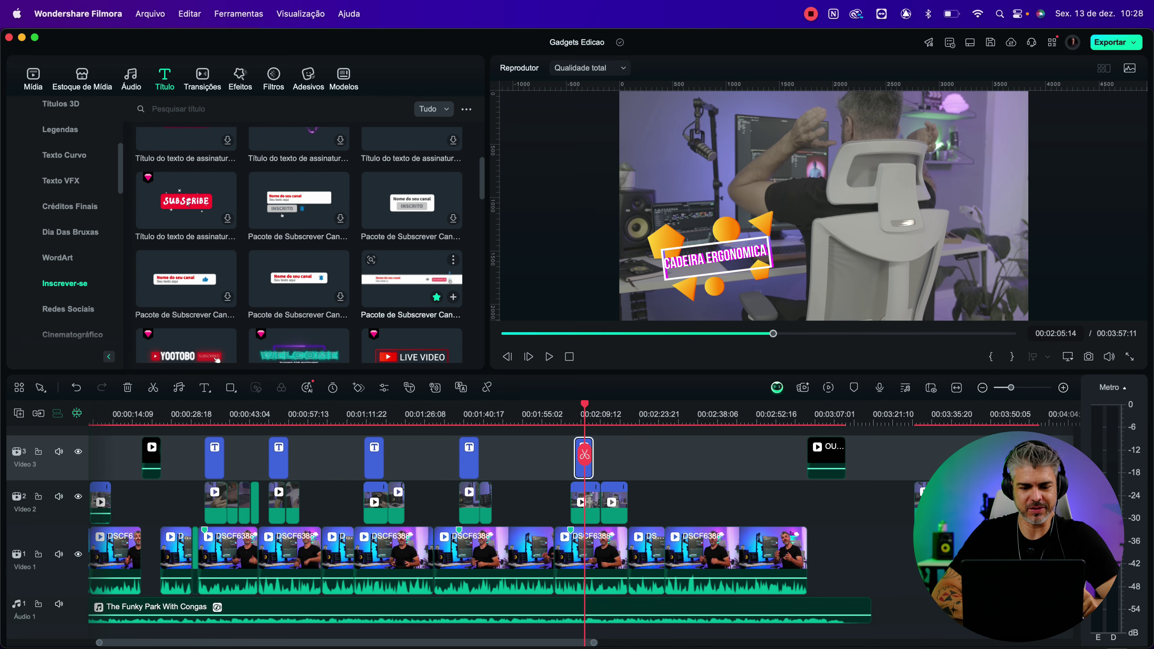
pyautogui.click(389, 280)
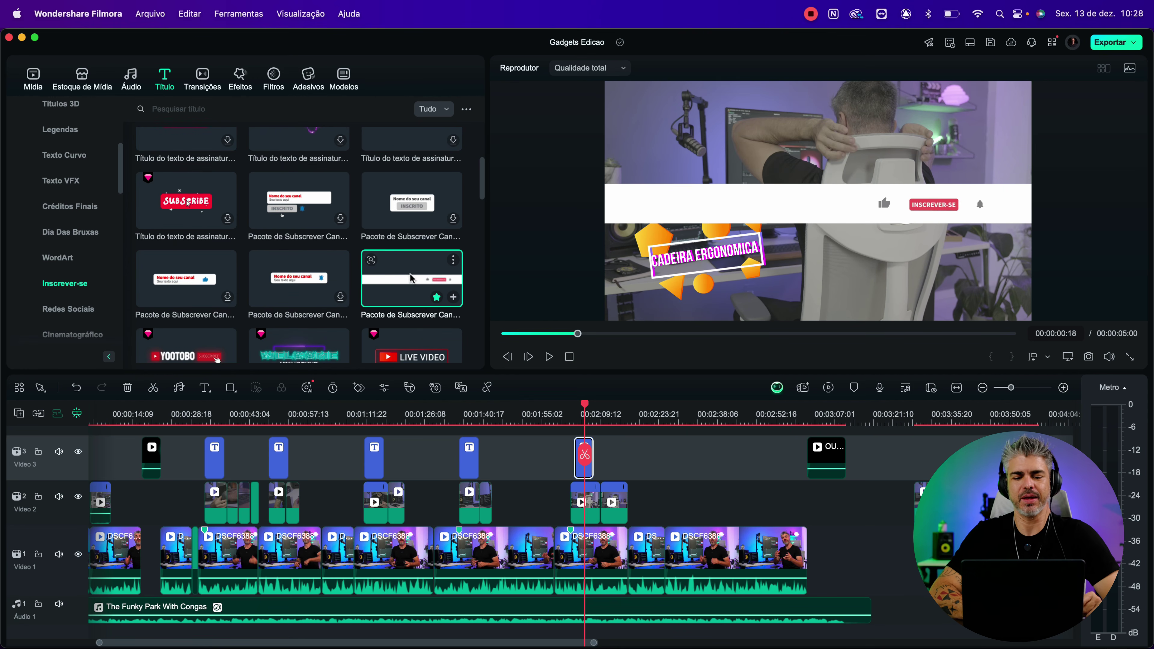
# - Place the previewed full-width subscribe banner on the Video 3 track above the slow-motion clip DSCF6398 near the video's beginning
pyautogui.hscroll(-2, 296, 451)
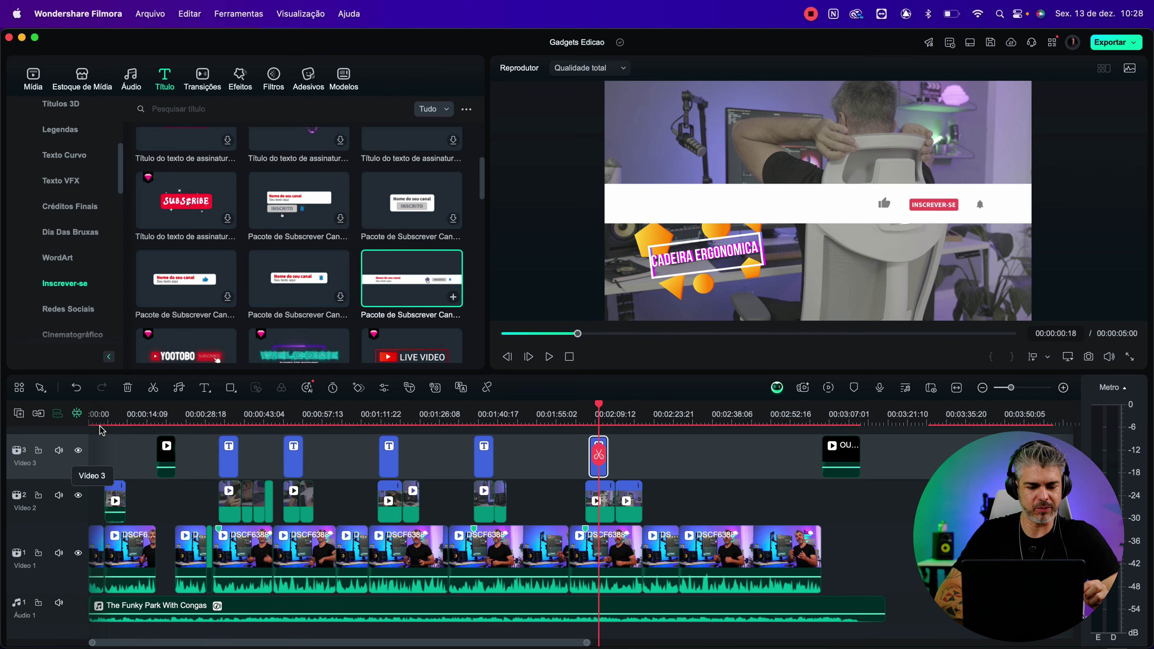
pyautogui.click(109, 421)
pyautogui.press('super+equal')
pyautogui.press('super+equal')
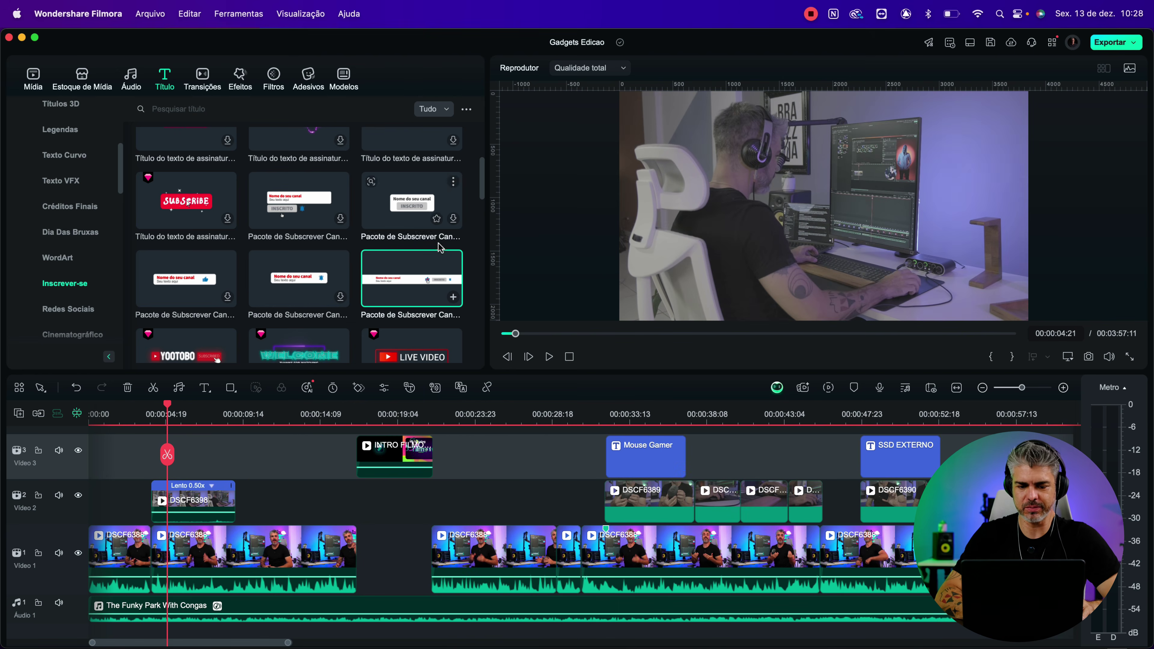
pyautogui.moveTo(423, 277); pyautogui.dragTo(164, 468)
# - Check the subscribe banner's animation over clip DSCF6398 at several moments and play a short part of it
pyautogui.click(173, 413)
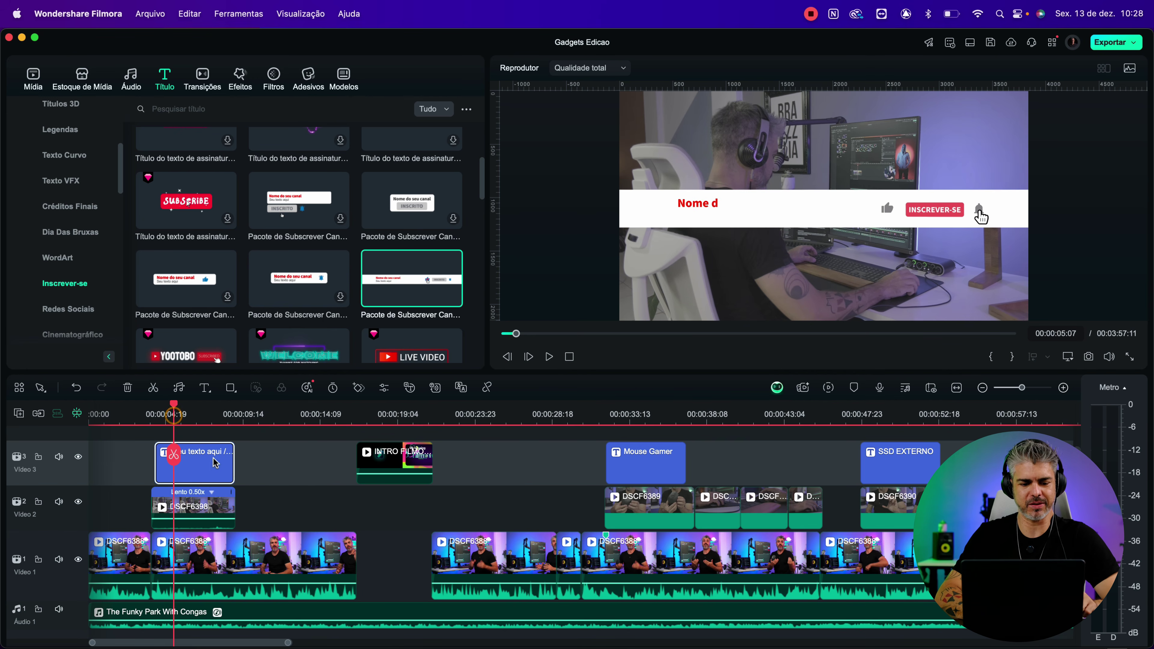
pyautogui.click(198, 413)
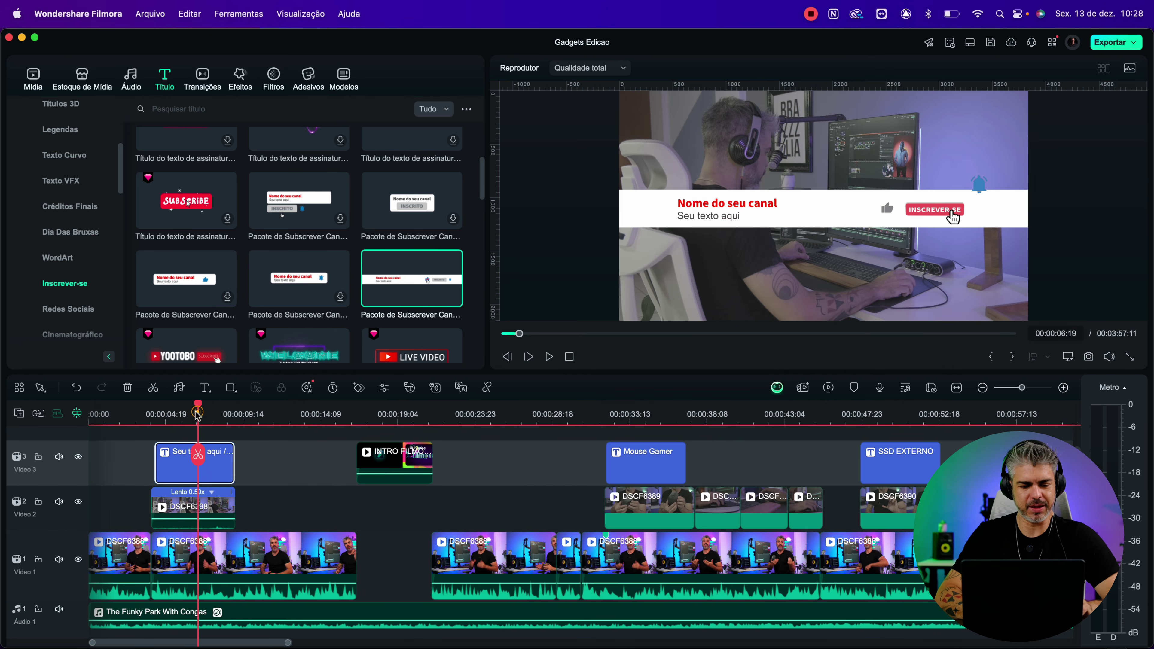
pyautogui.moveTo(1111, 357)
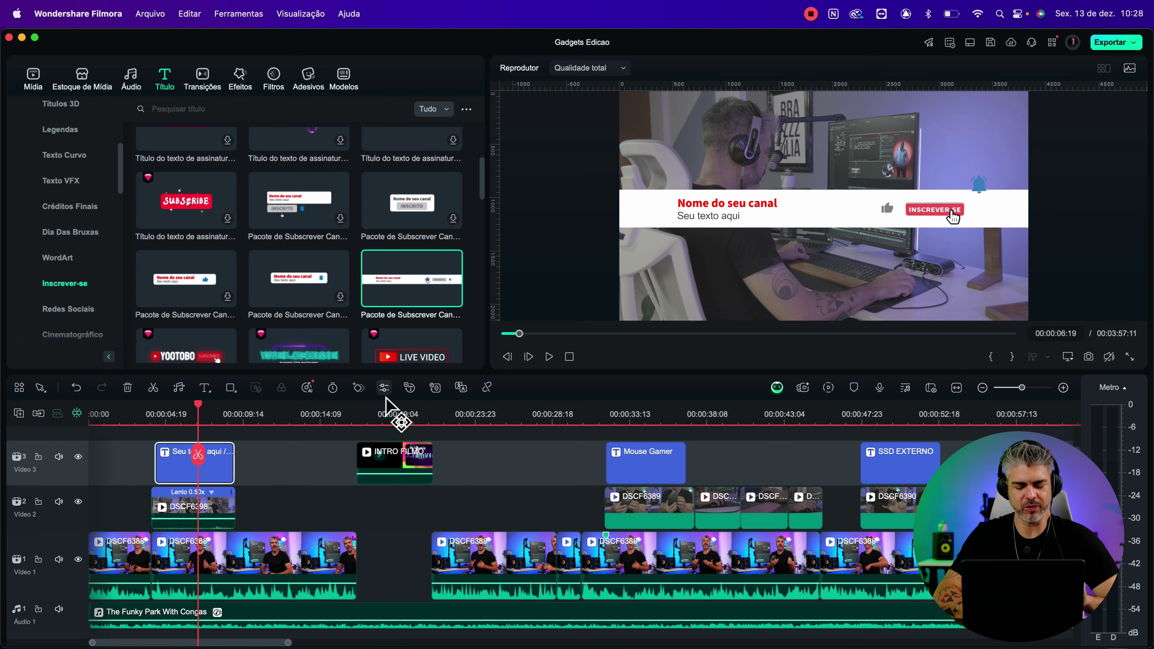
pyautogui.press('space')
pyautogui.press('space')
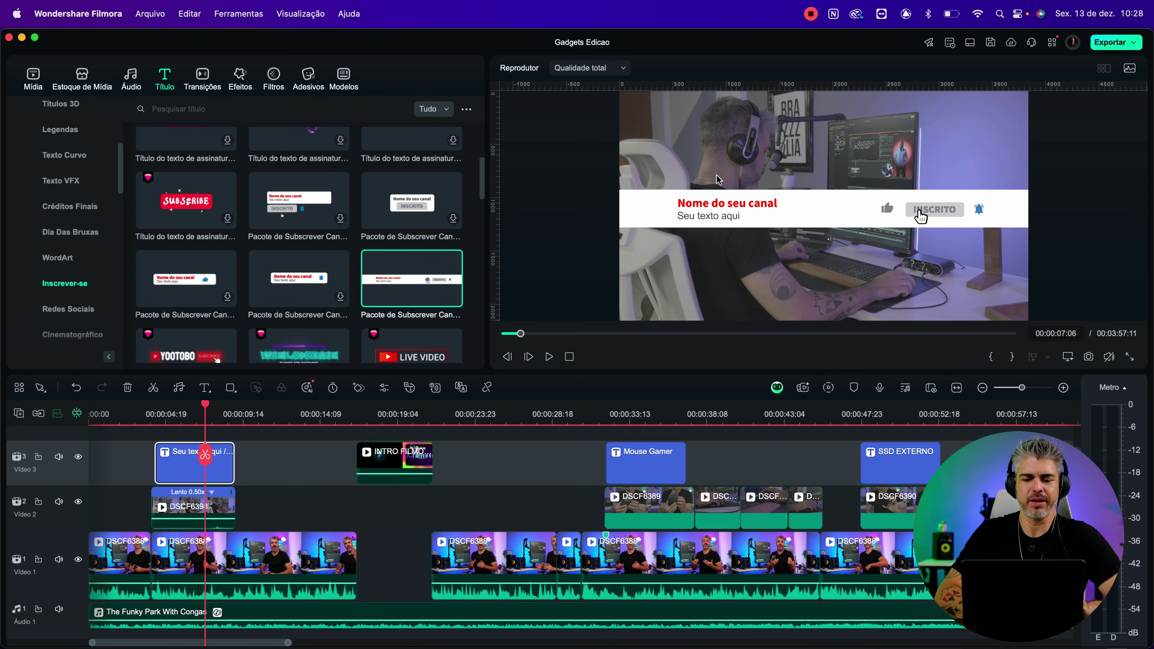
pyautogui.doubleClick(215, 460)
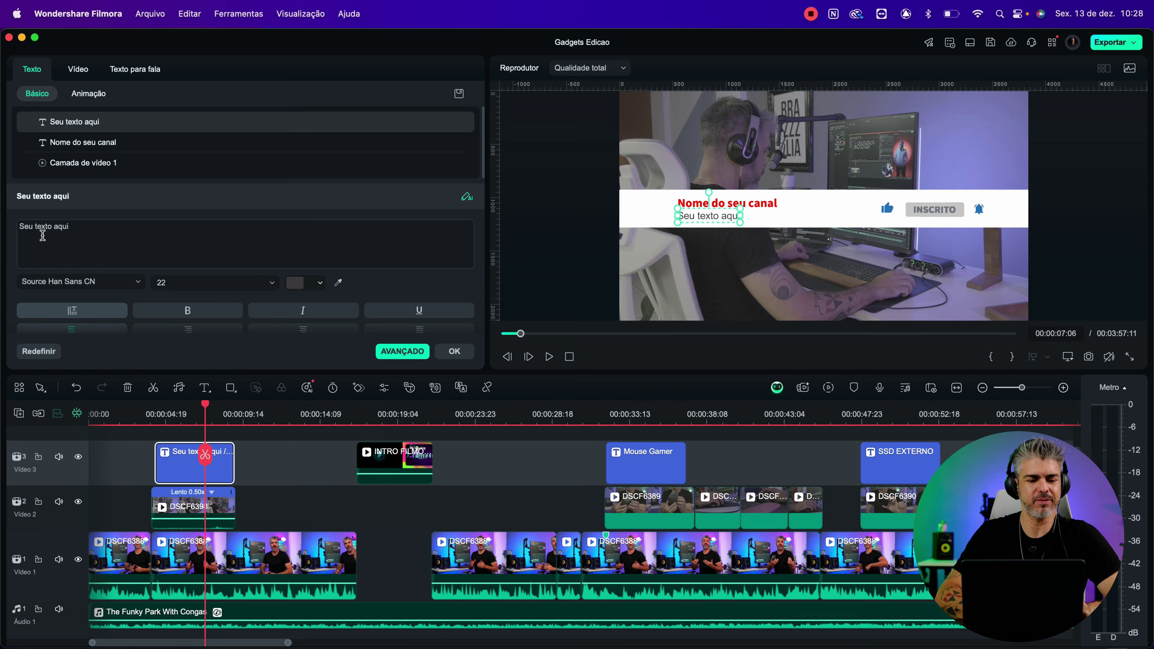
pyautogui.tripleClick(79, 232)
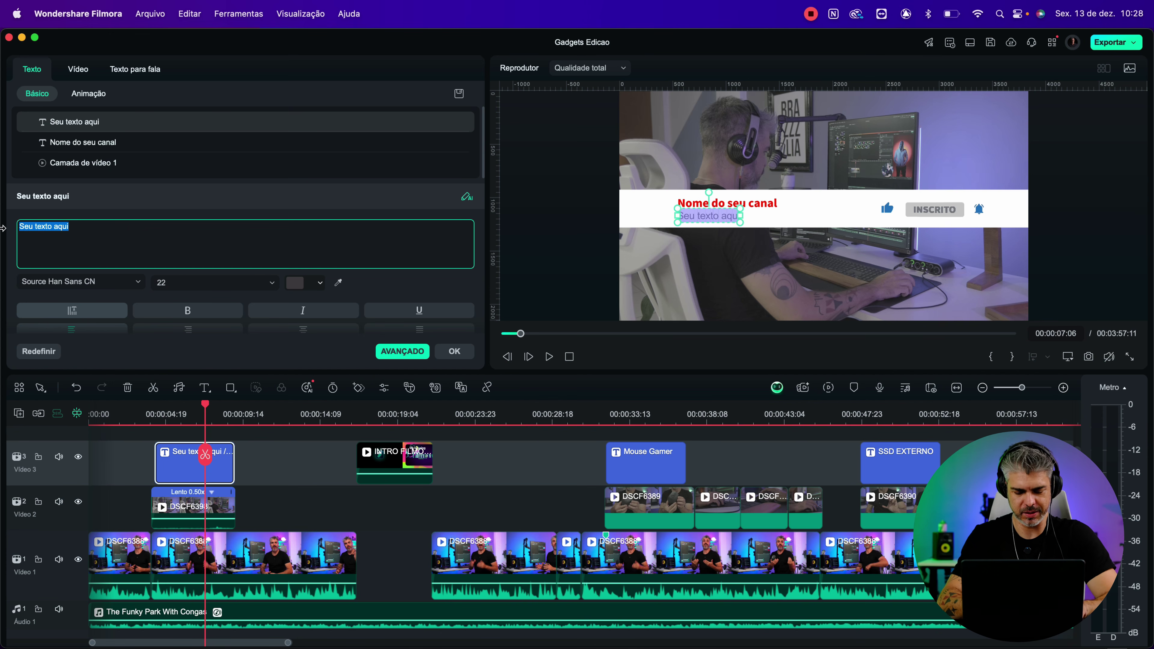
pyautogui.write('@fi')
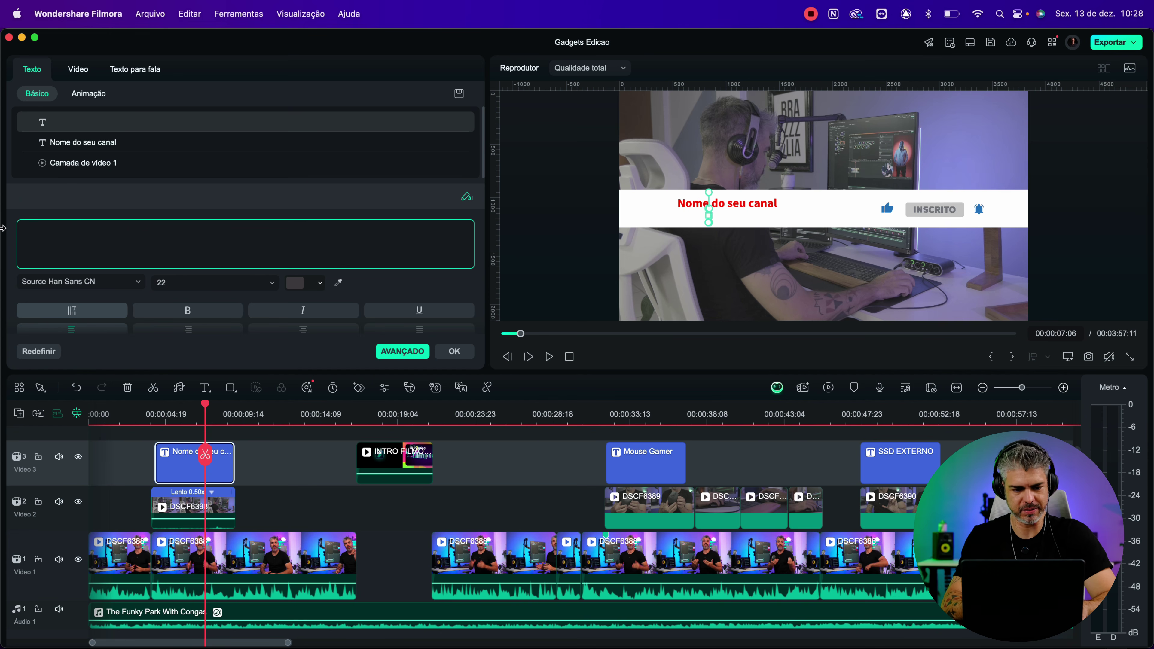
pyautogui.write('lmora_br')
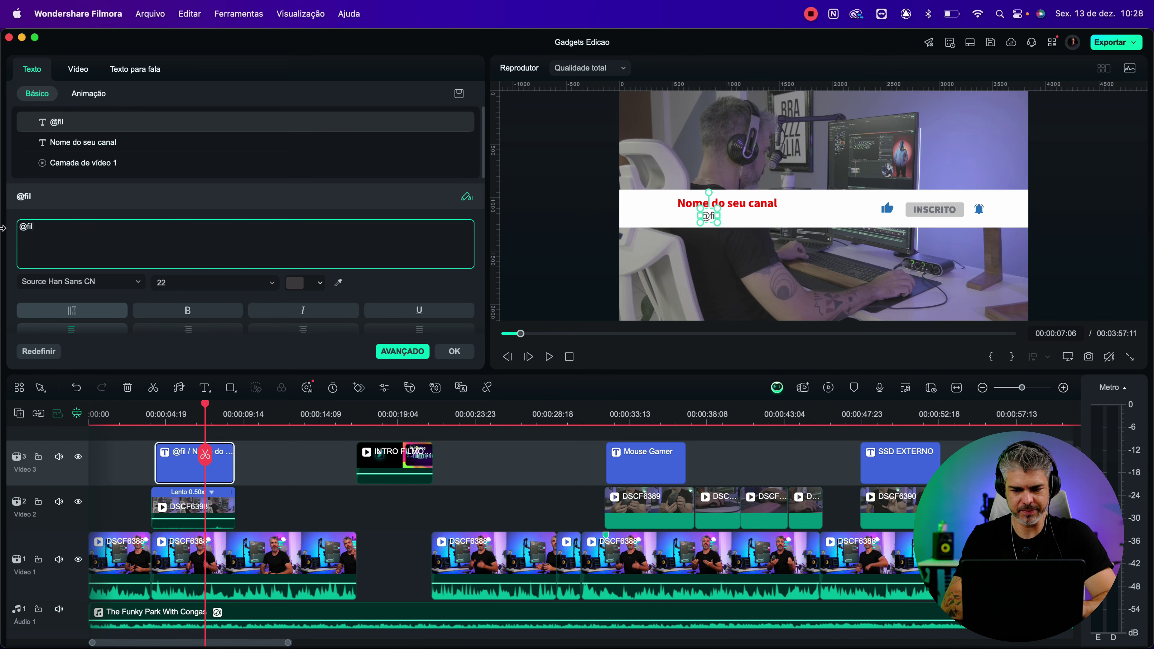
pyautogui.click(85, 142)
pyautogui.tripleClick(113, 226)
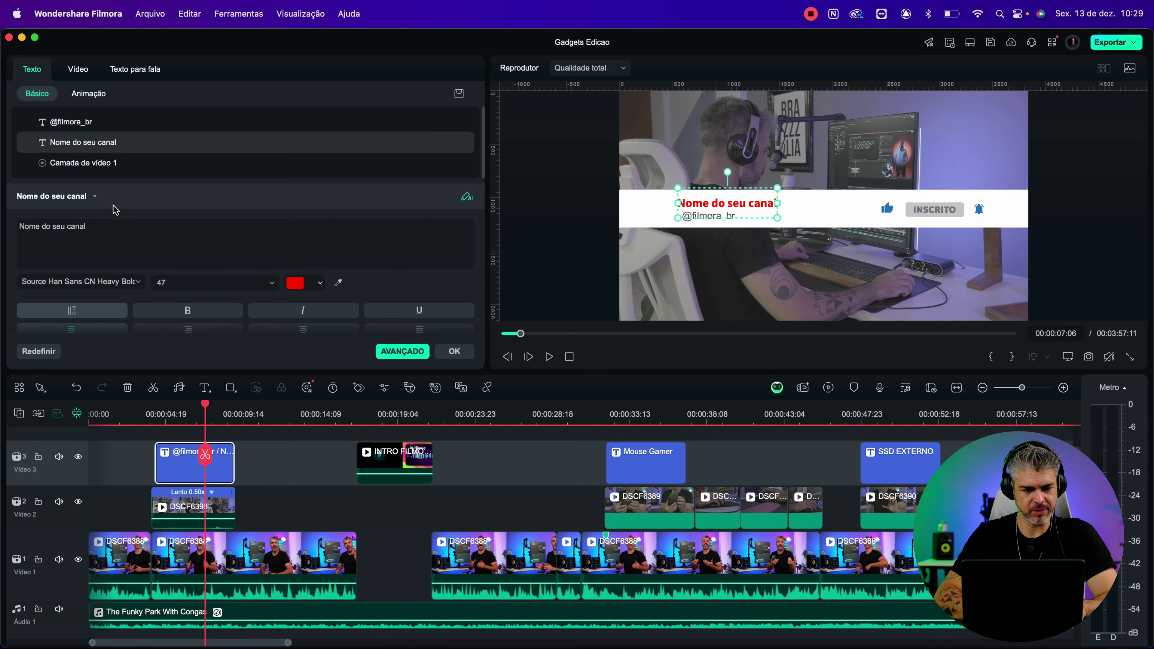
pyautogui.write('Wondershare Filmora Português')
pyautogui.click(724, 236)
pyautogui.click(717, 216)
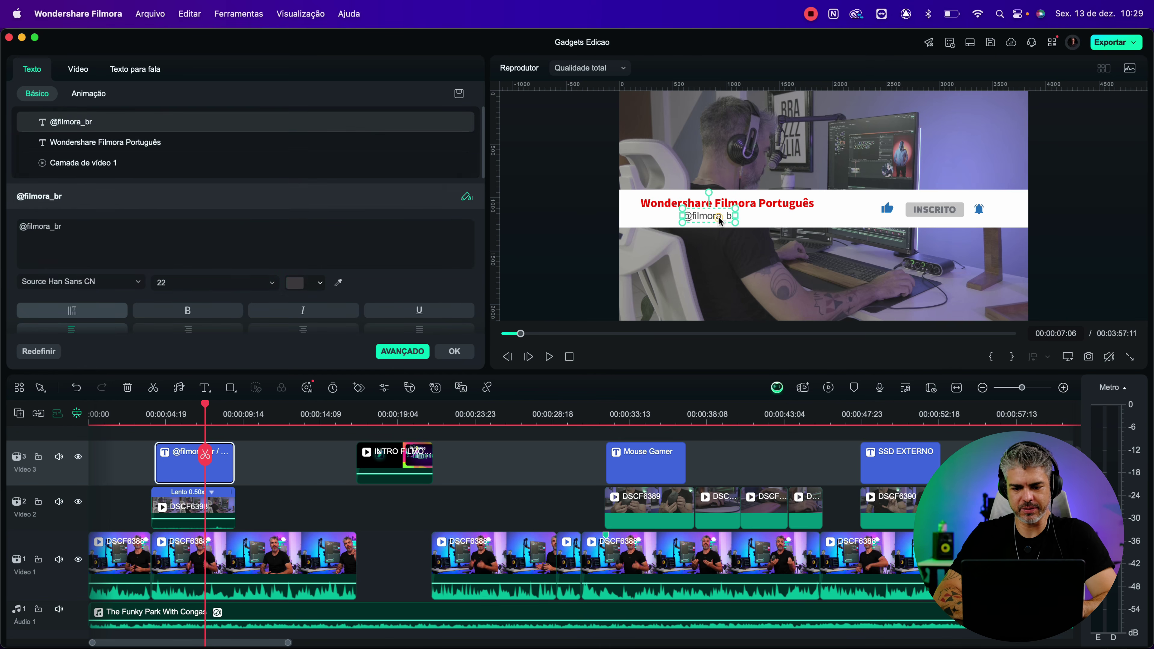
pyautogui.moveTo(711, 215); pyautogui.dragTo(679, 218)
pyautogui.click(75, 70)
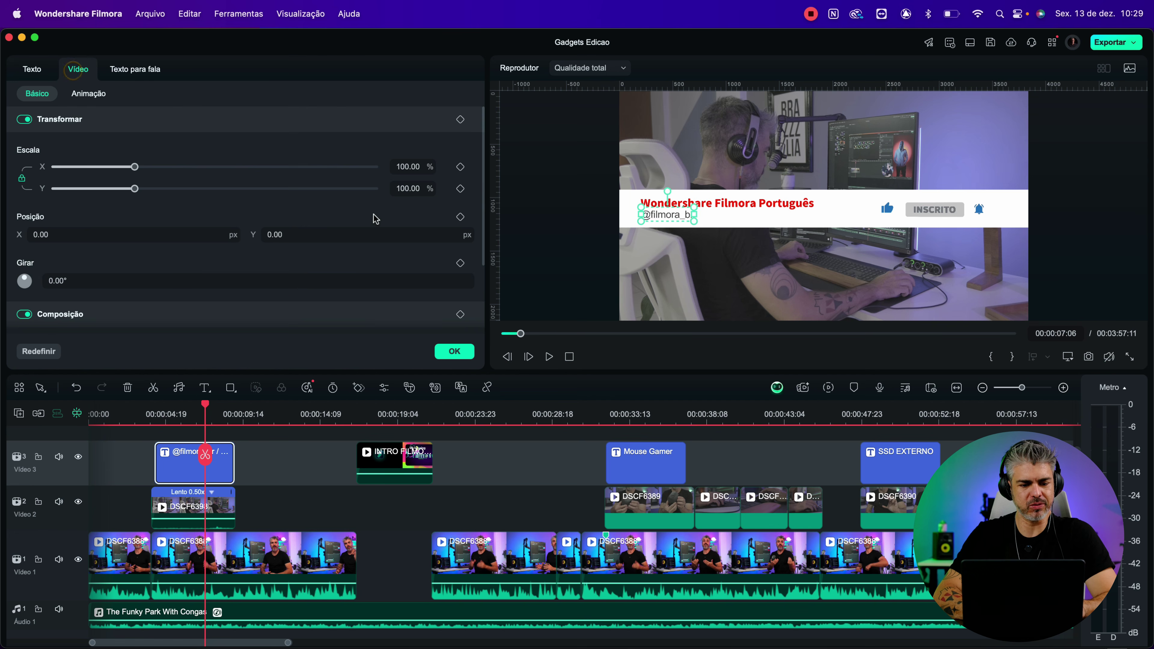
pyautogui.moveTo(326, 236); pyautogui.dragTo(226, 236)
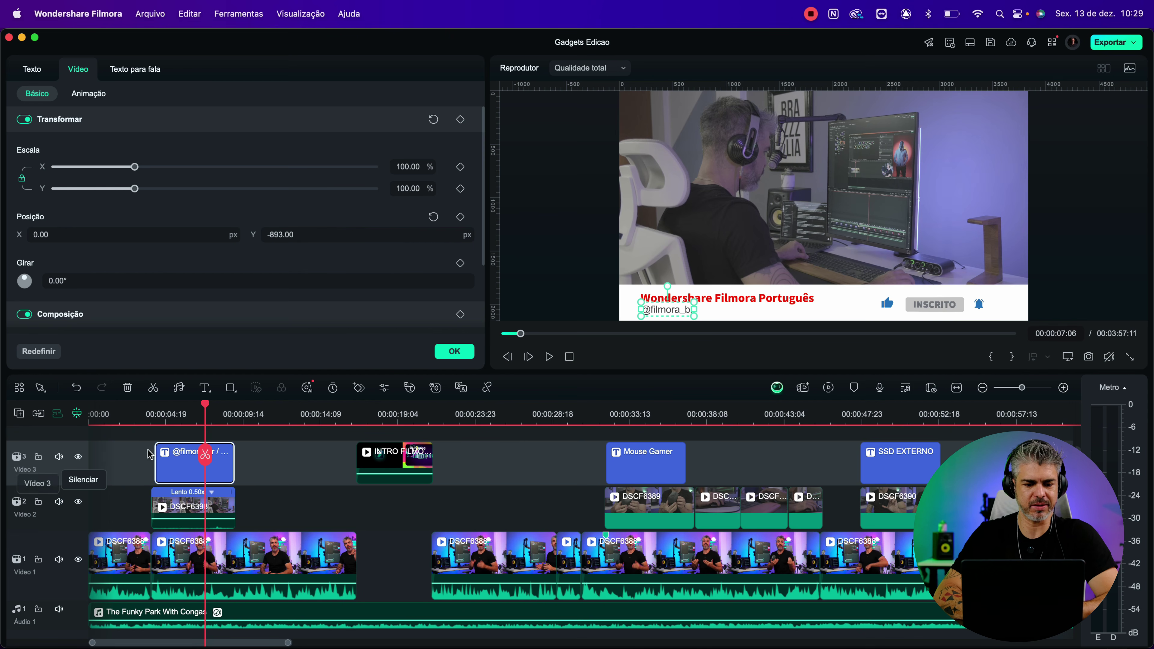
# - Play the video from just before clip DSCF6398 to check the repositioned subscribe banner
pyautogui.click(149, 419)
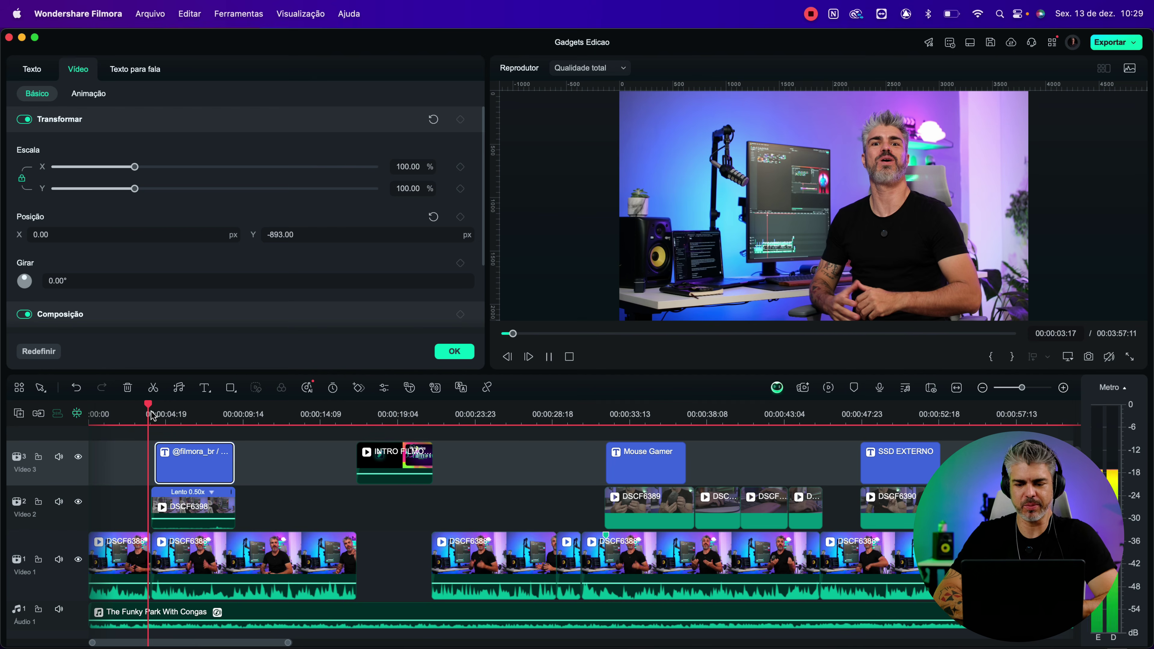
pyautogui.press('space')
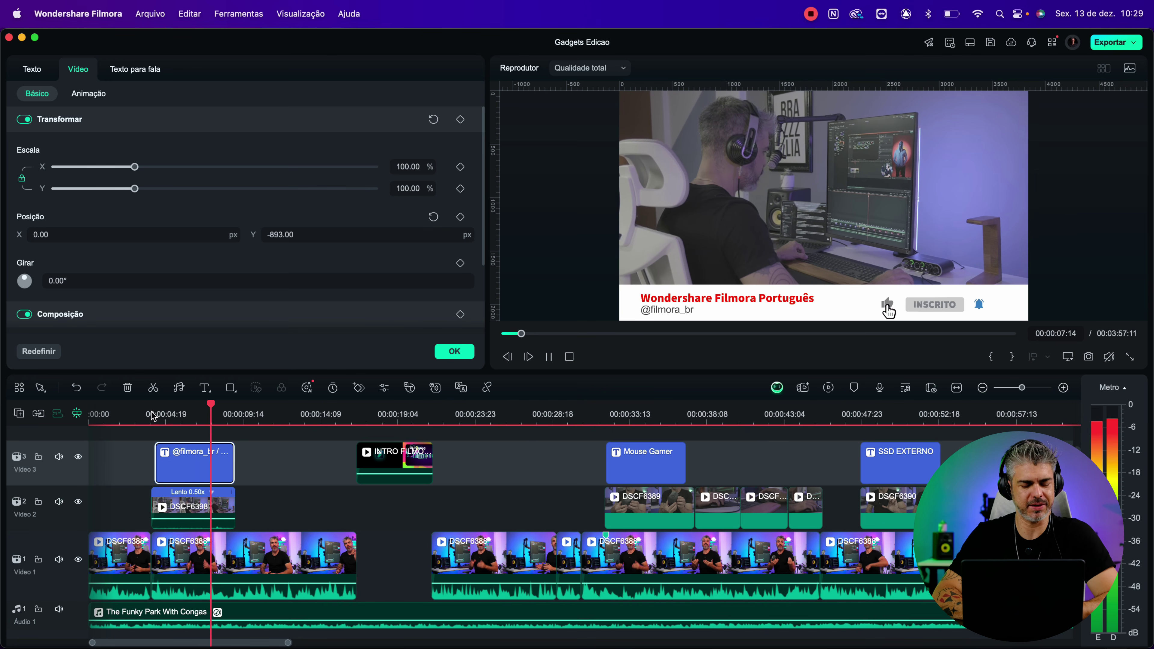
pyautogui.press('space')
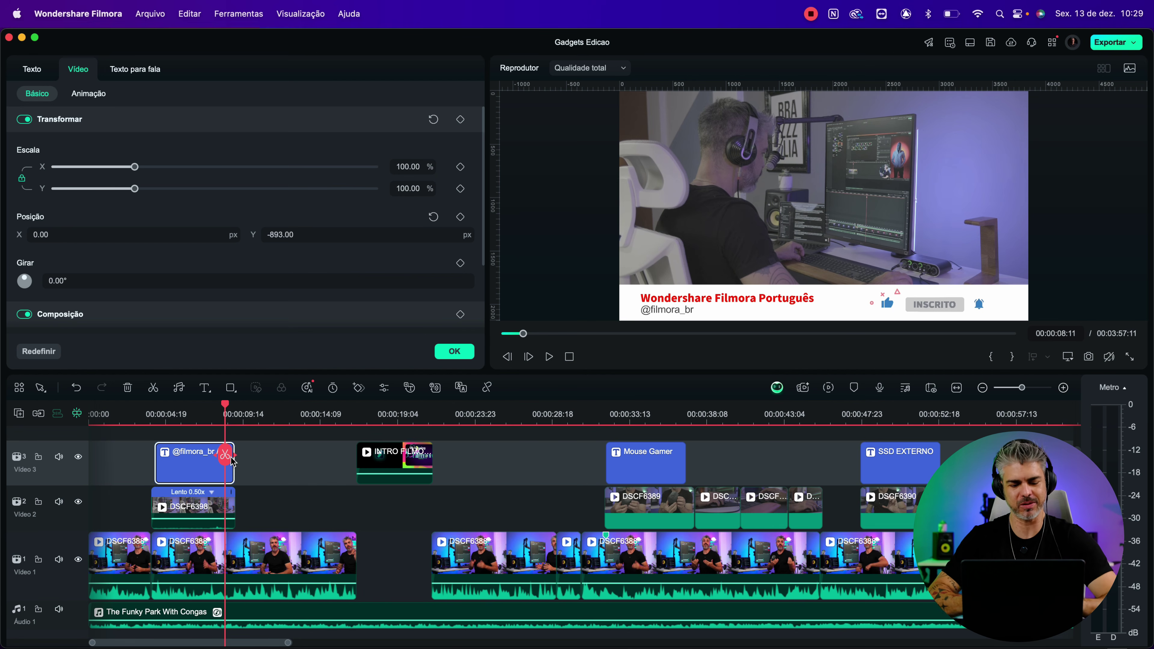
# - Examine the audio library's sound sources, including the Som Básico effects and the AI sound-effect generator
pyautogui.scroll(-5, 233, 461)
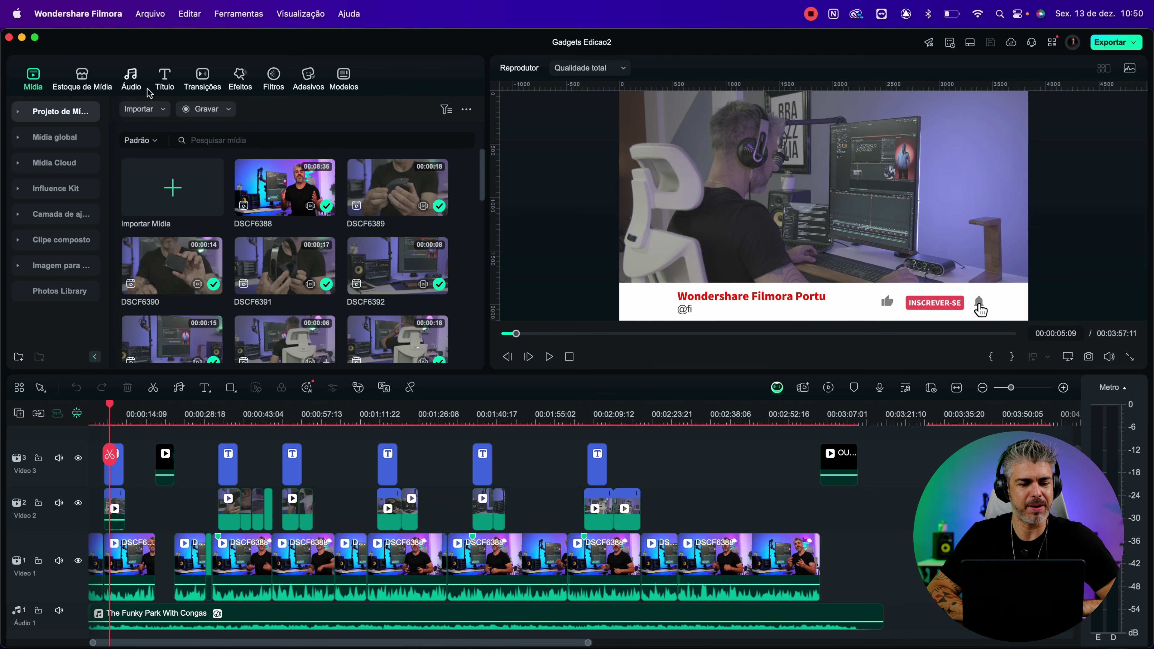
pyautogui.click(130, 78)
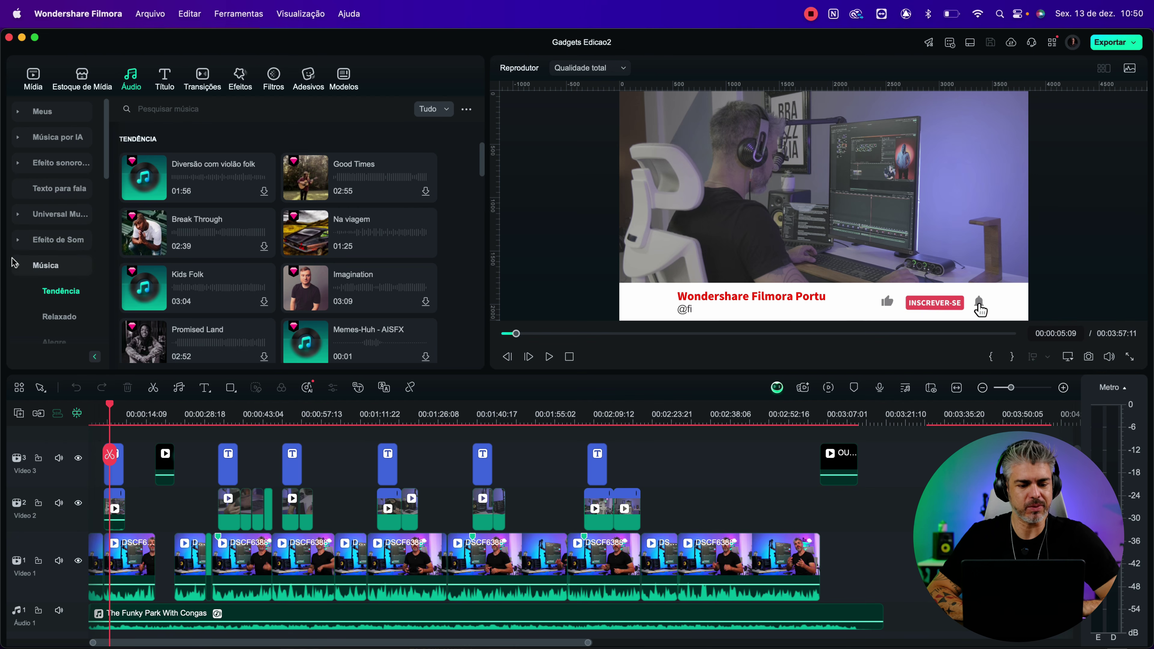
pyautogui.click(18, 266)
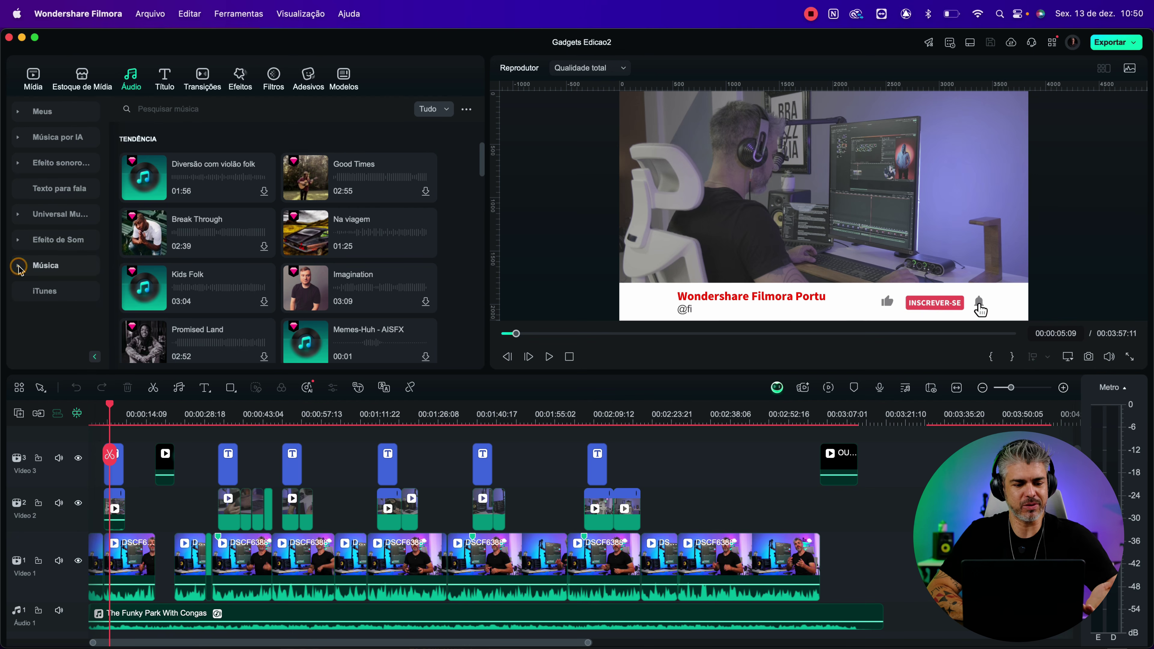
pyautogui.click(21, 243)
pyautogui.scroll(-2, 20, 246)
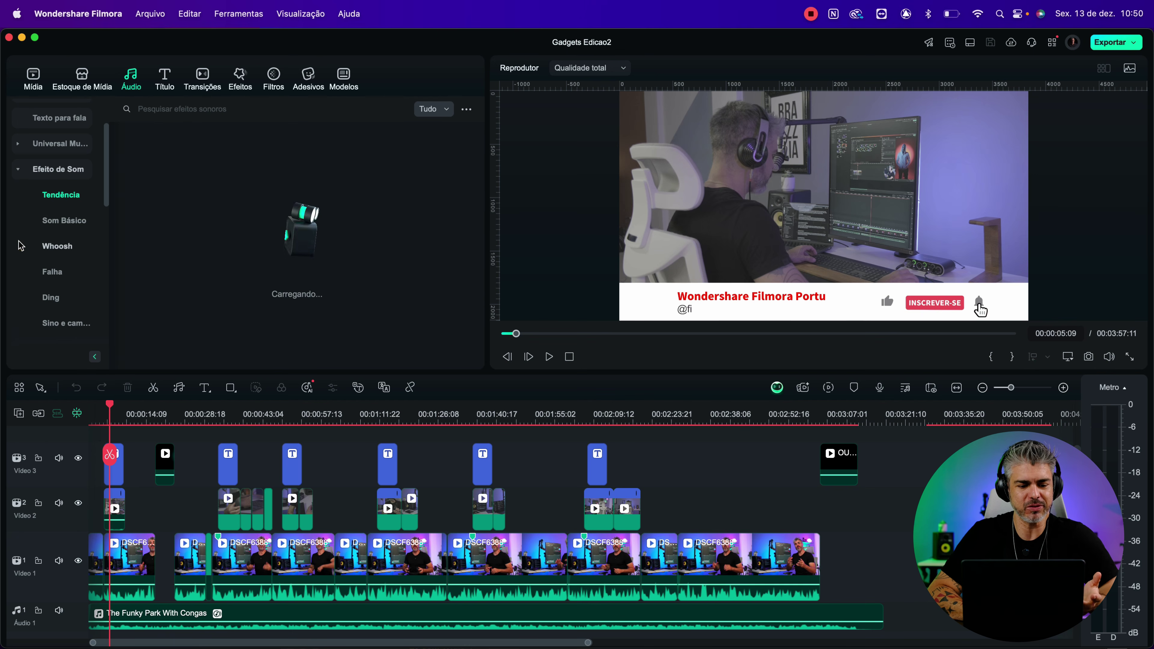
pyautogui.click(49, 221)
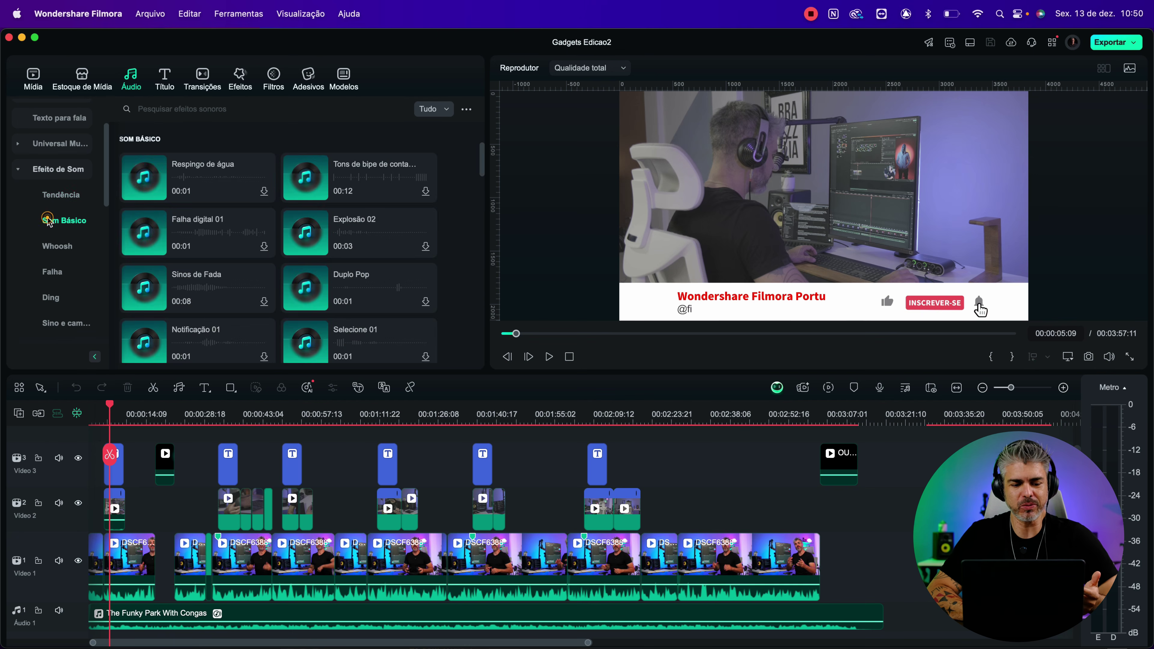
pyautogui.scroll(3, 45, 213)
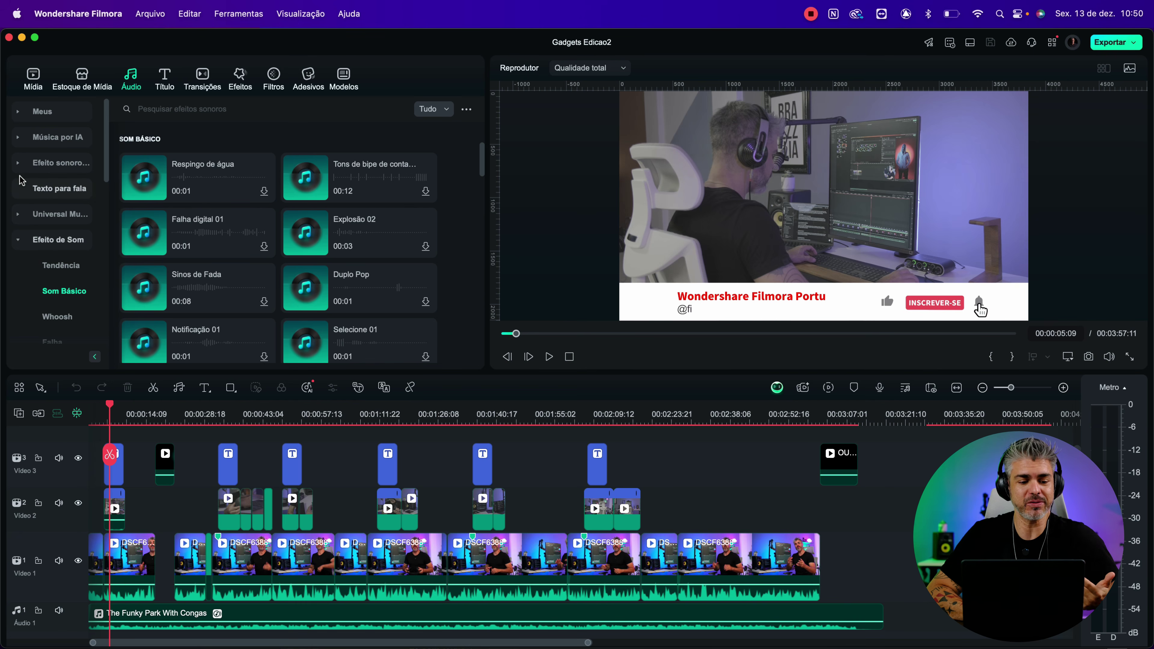
pyautogui.click(17, 166)
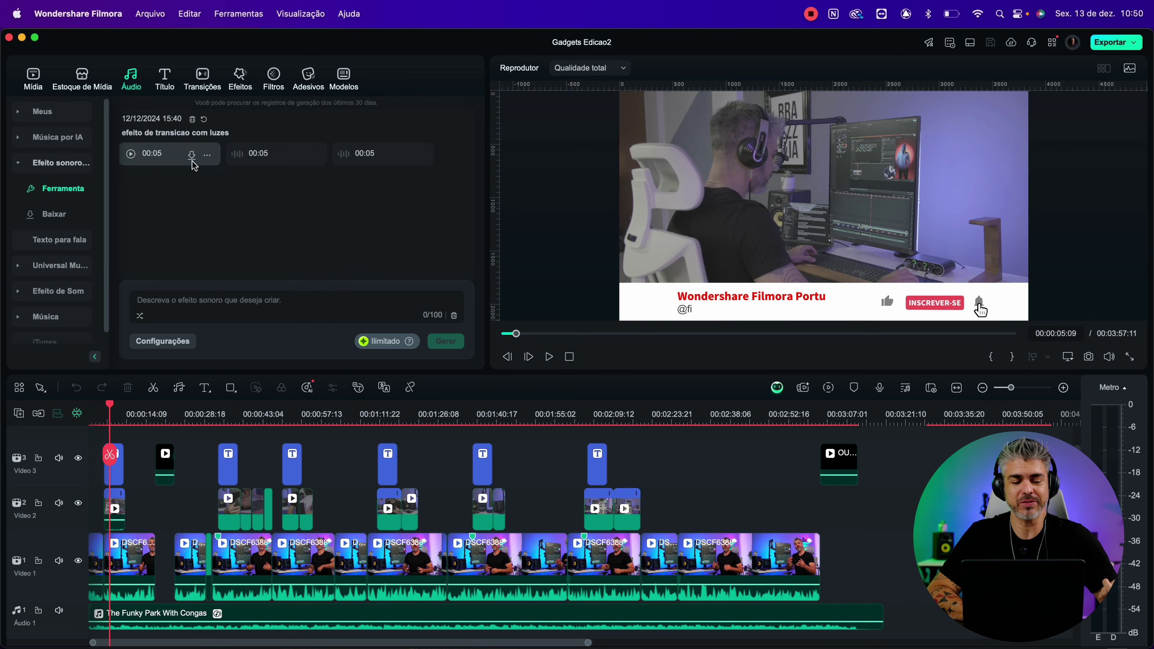
pyautogui.scroll(-1, 28, 212)
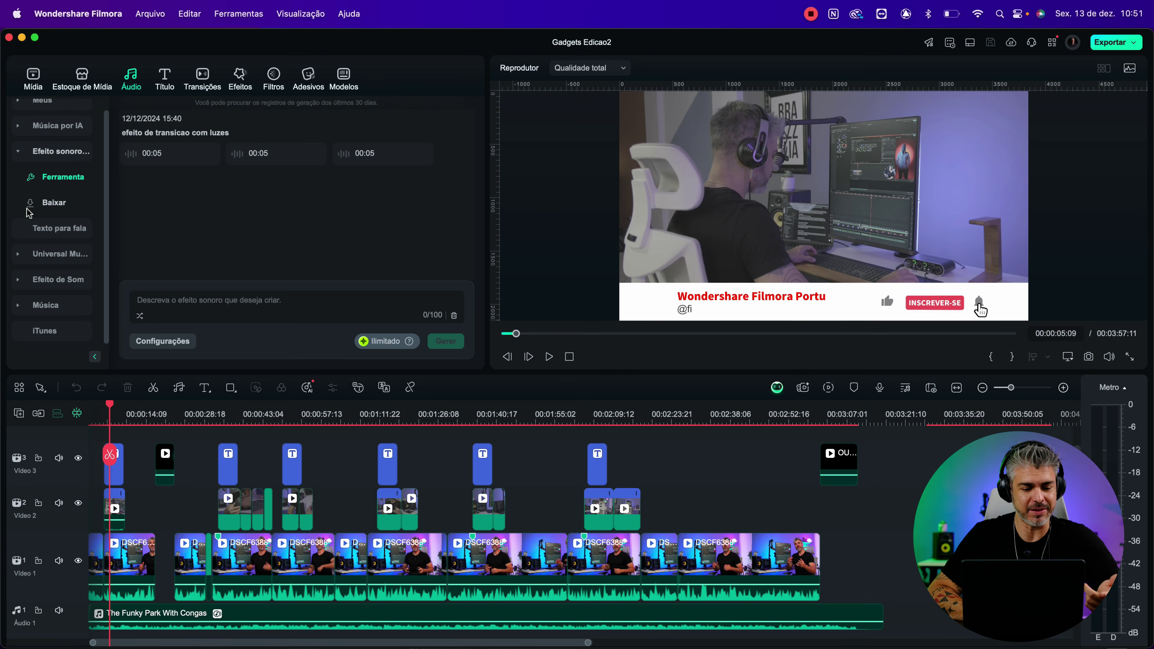
# - Preview the first Contagem Regressiva sound in the Ding effects and place it on a new audio track under the Mouse Gamer title
pyautogui.click(58, 279)
pyautogui.scroll(-2, 49, 254)
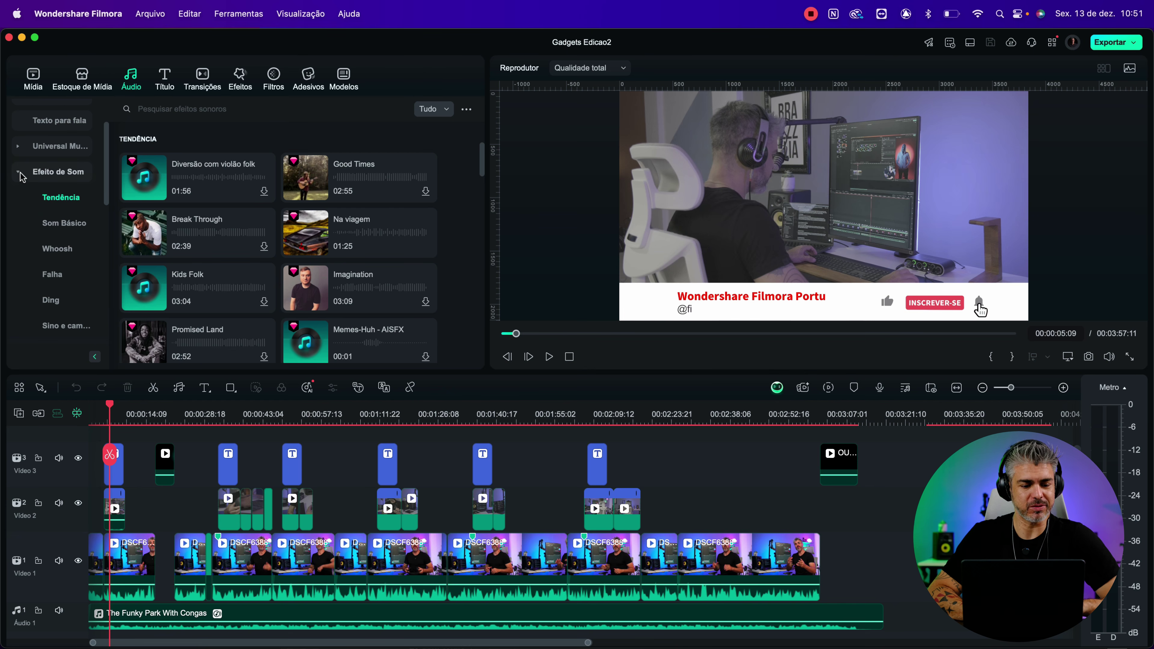
pyautogui.click(50, 301)
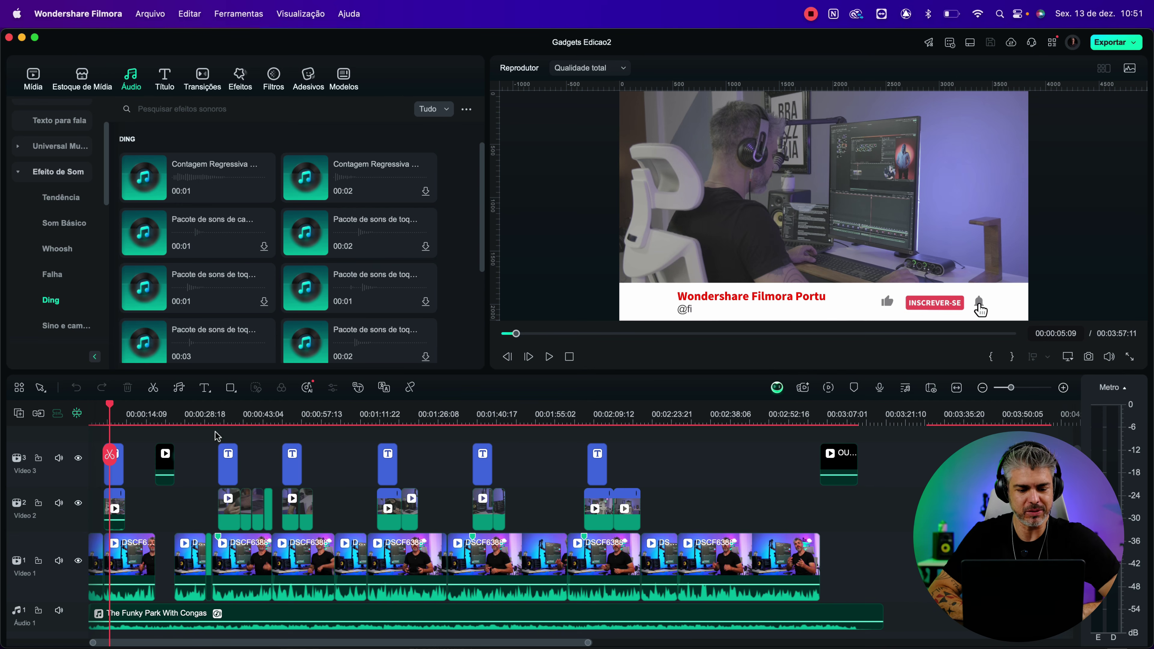
pyautogui.click(221, 415)
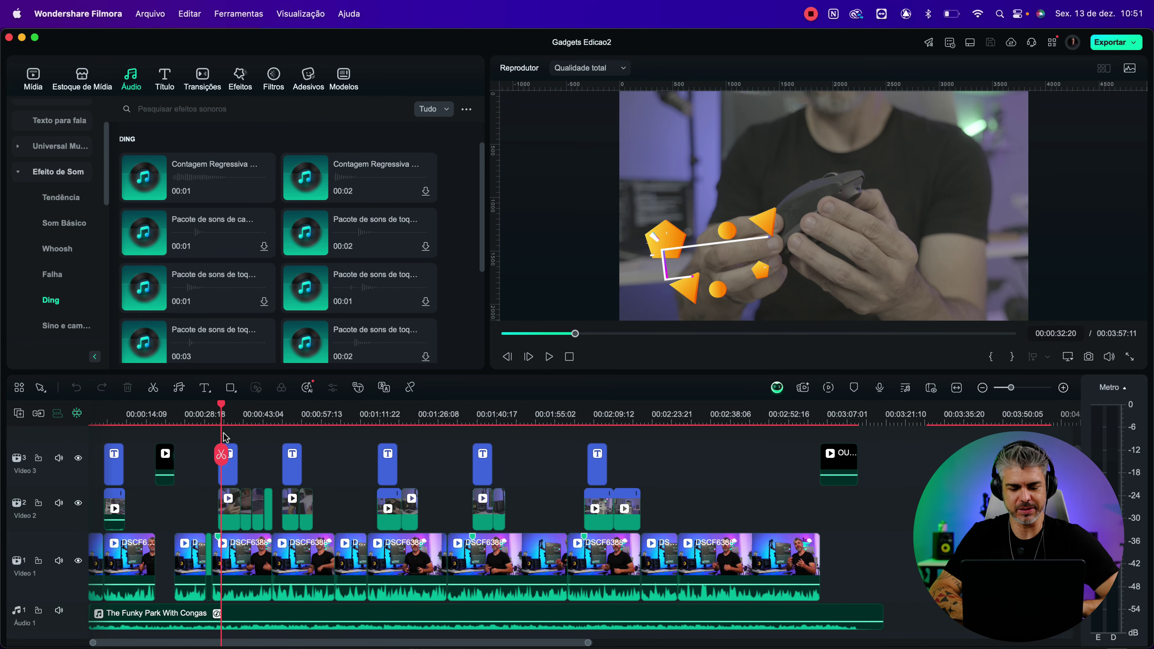
pyautogui.press('space')
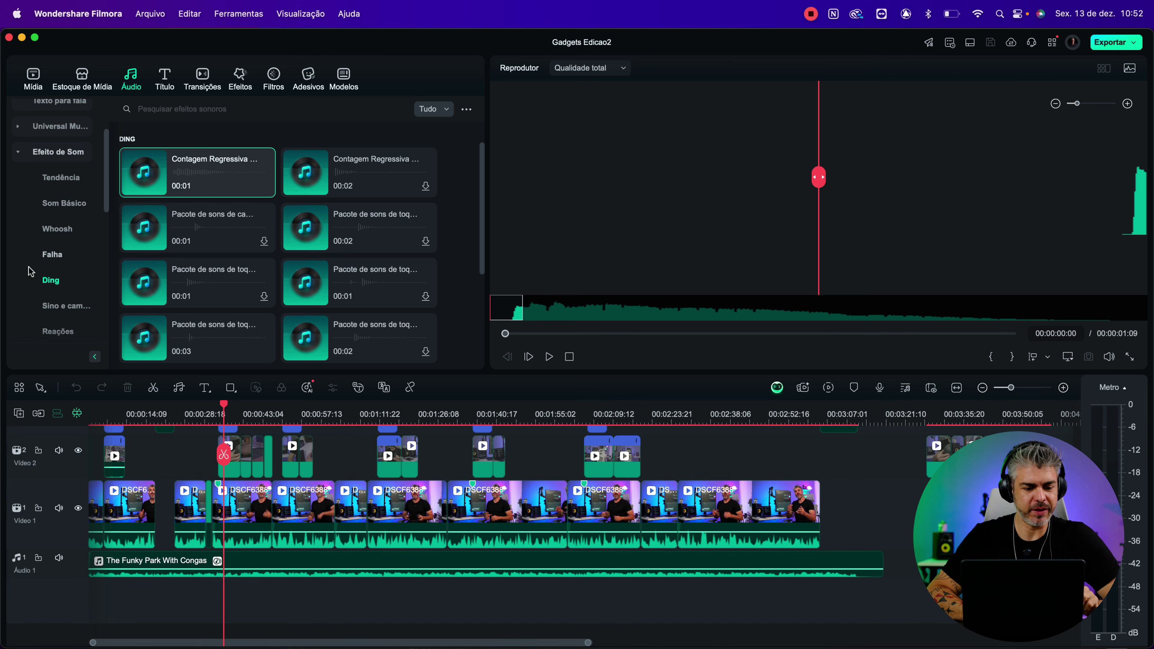
pyautogui.click(144, 172)
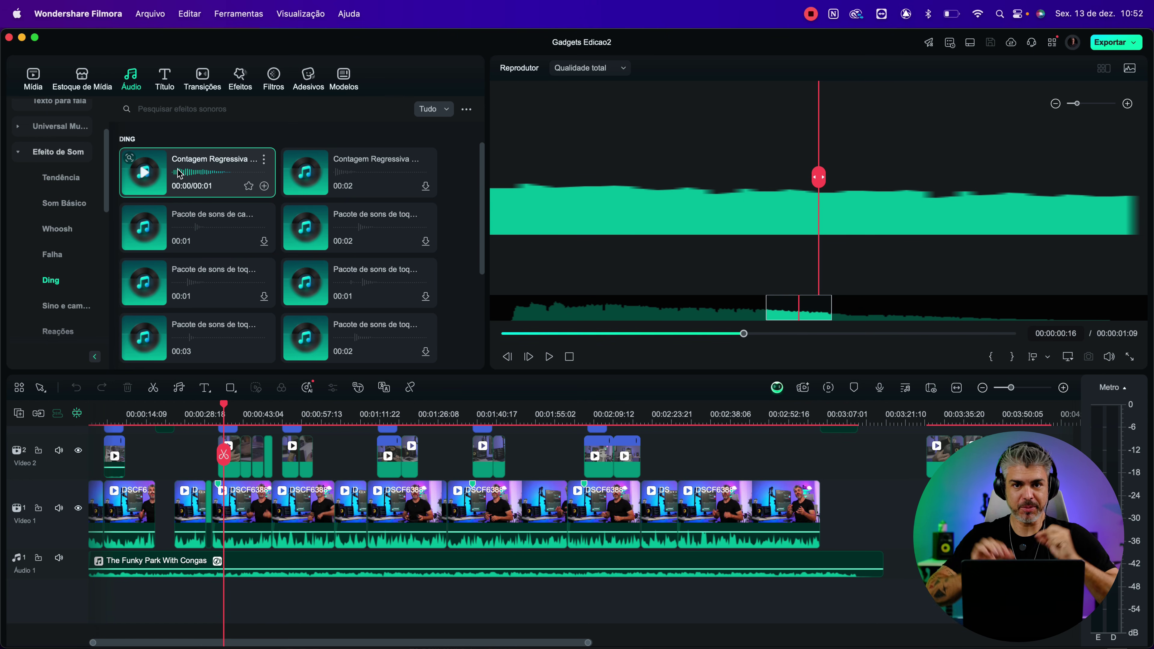
pyautogui.moveTo(179, 174); pyautogui.dragTo(223, 593)
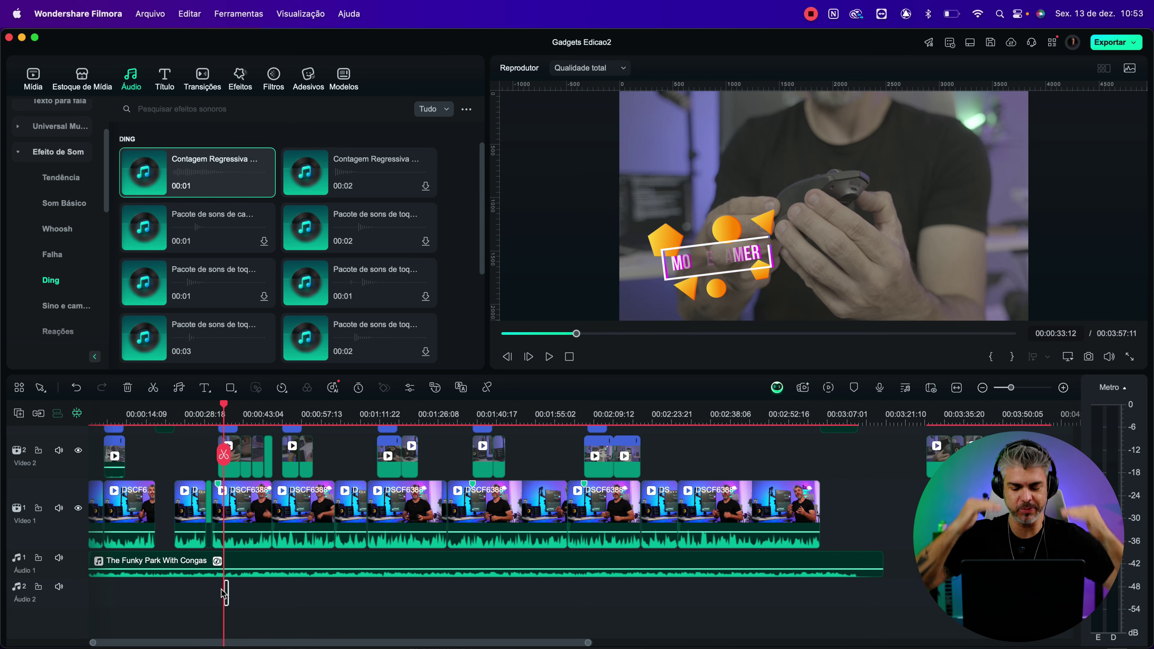
# - Play the start of the Mouse Gamer title and move the Ding 14 effect back to 00:00:32:19
pyautogui.press('super+equal')
pyautogui.press('super+equal')
pyautogui.press('super+equal')
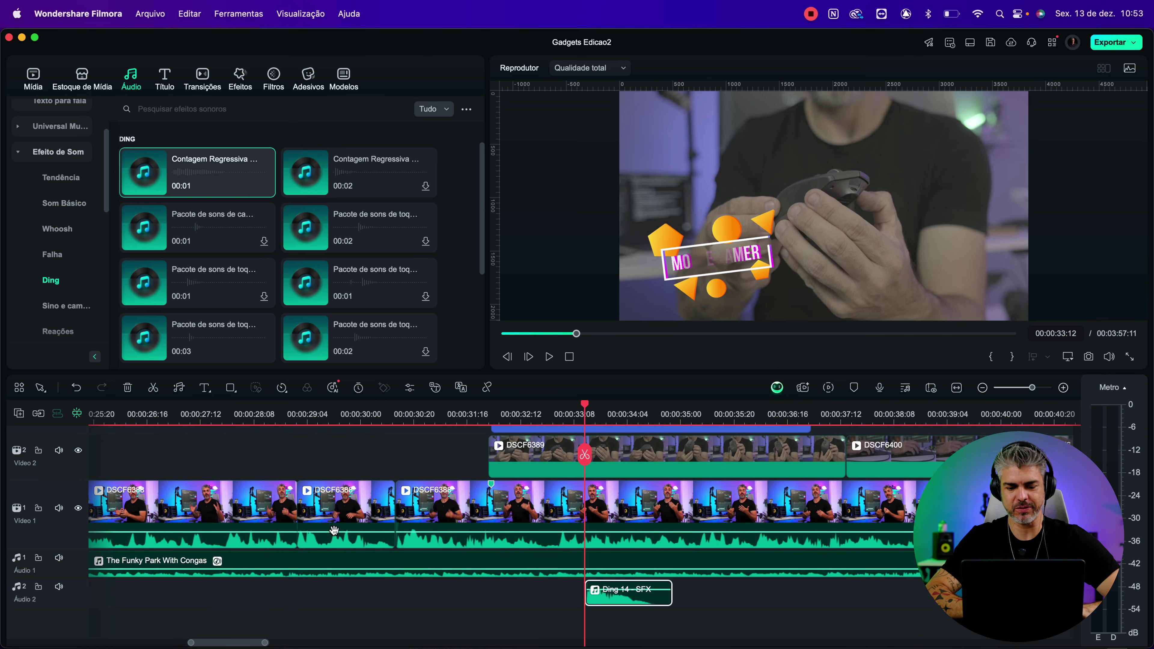
pyautogui.click(500, 421)
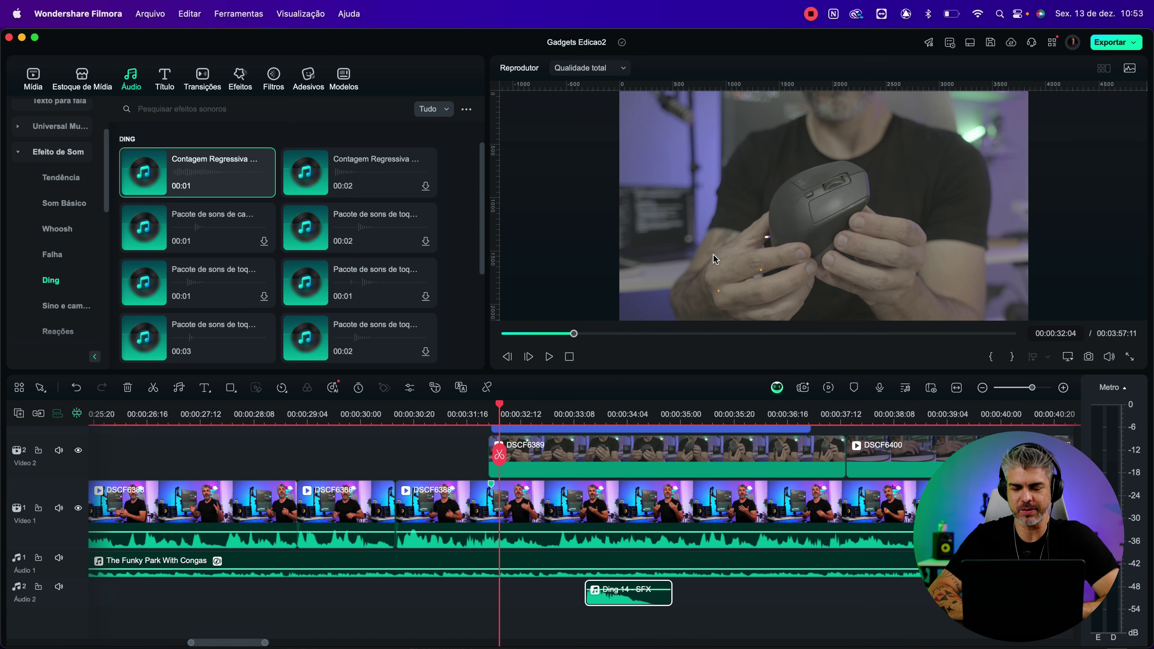
pyautogui.press('space')
pyautogui.press('space')
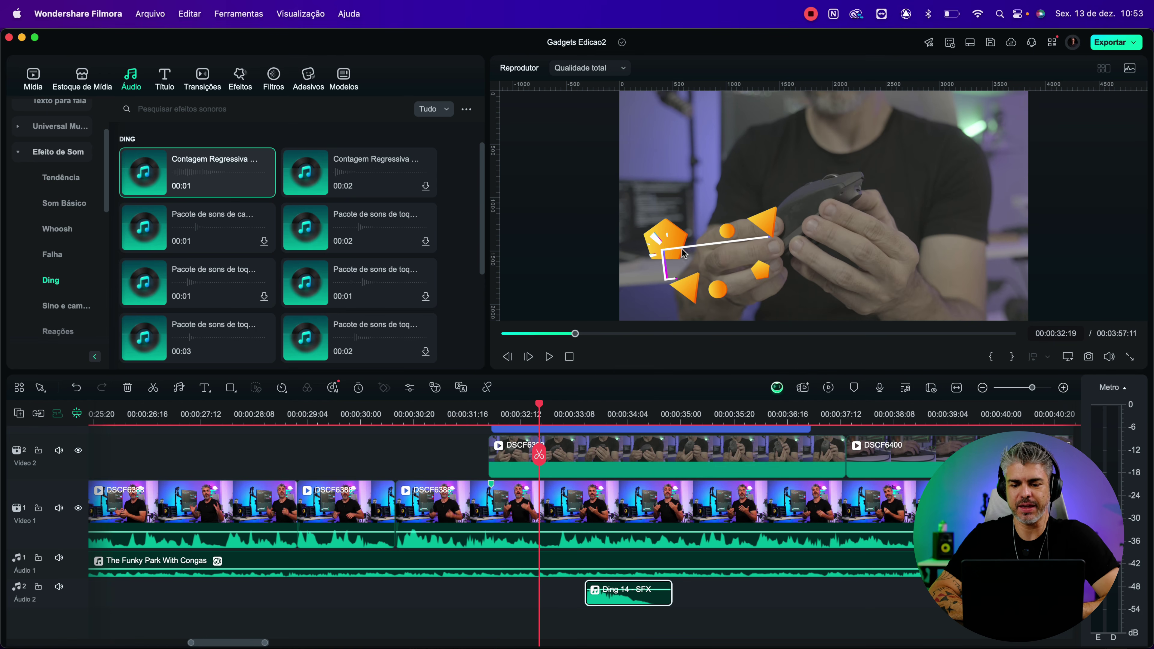
pyautogui.moveTo(601, 608); pyautogui.dragTo(555, 609)
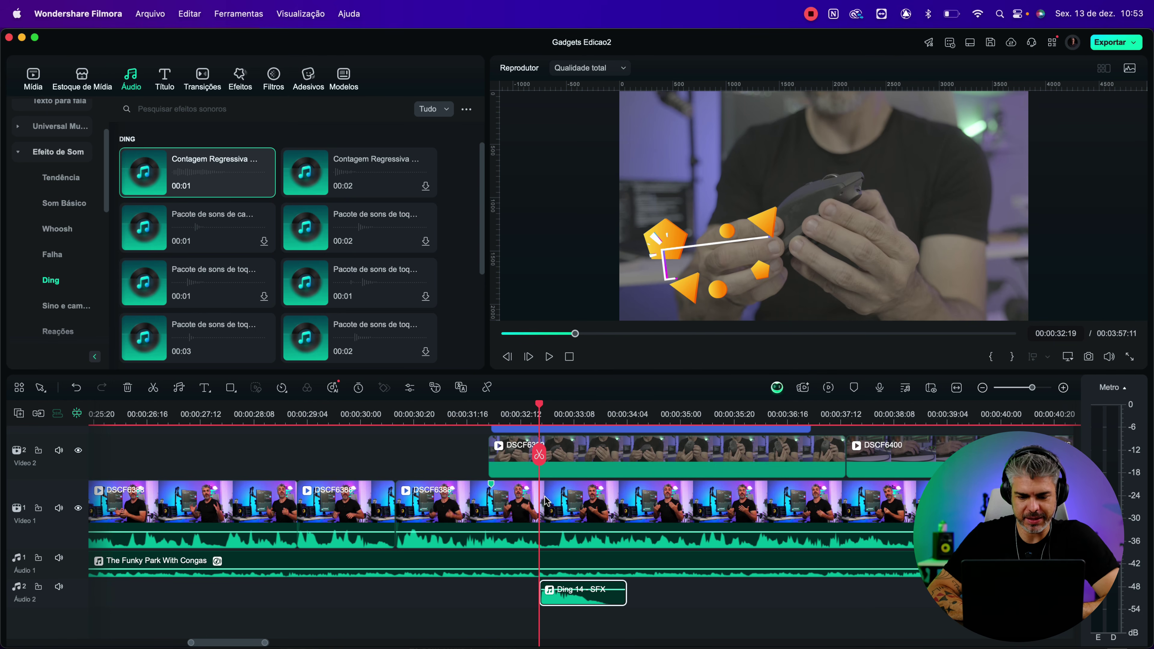
# - Shift the Ding 14 effect slightly closer to the start of the Mouse Gamer title and play the section to check its timing
pyautogui.press('space')
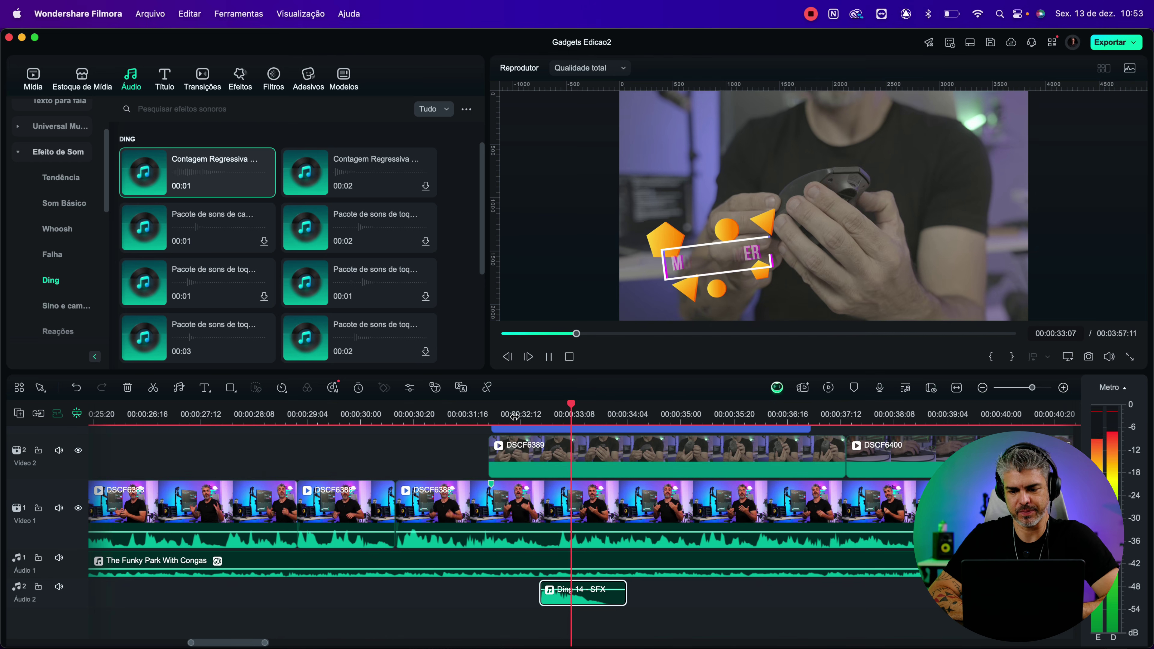
pyautogui.press('space')
pyautogui.click(510, 414)
pyautogui.moveTo(556, 602); pyautogui.dragTo(526, 602)
pyautogui.press('space')
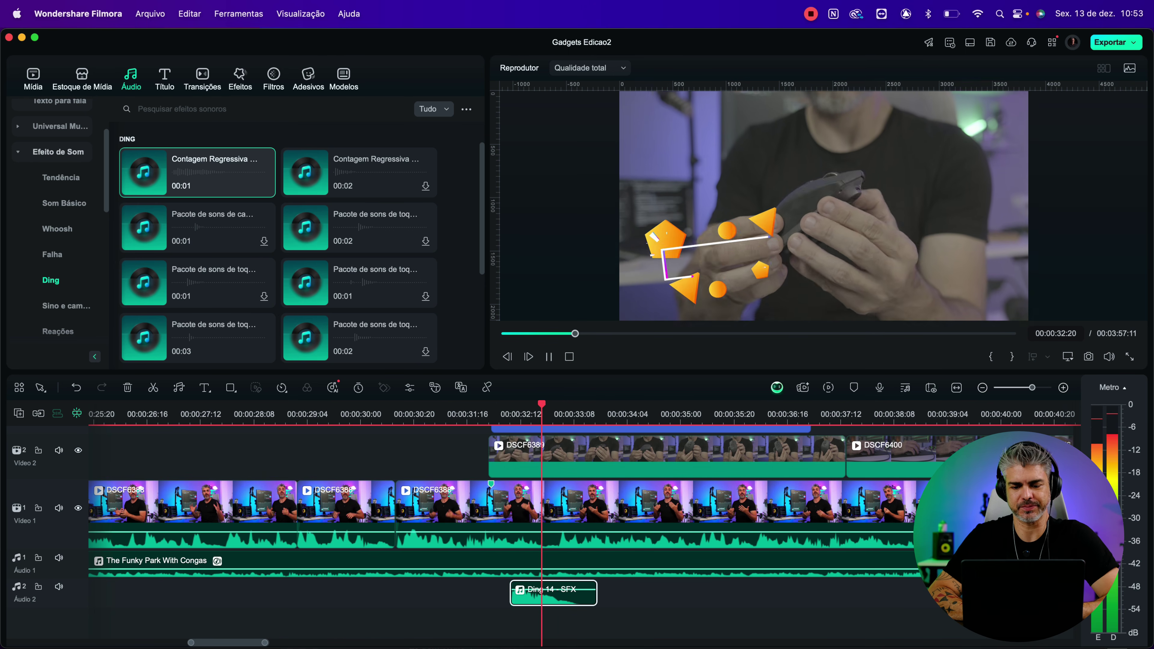
pyautogui.press('space')
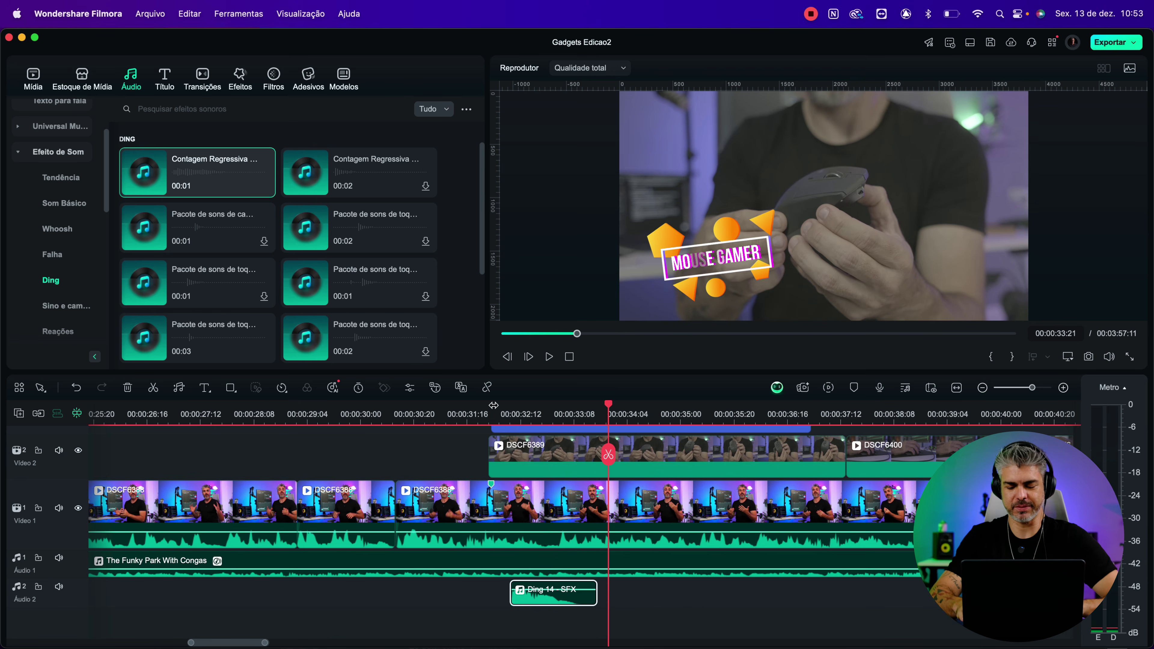
# - Lower the Ding 14 effect's volume to about -16.69 dB and play the Mouse Gamer title to hear it against the voice
pyautogui.press('super+equal')
pyautogui.press('super+equal')
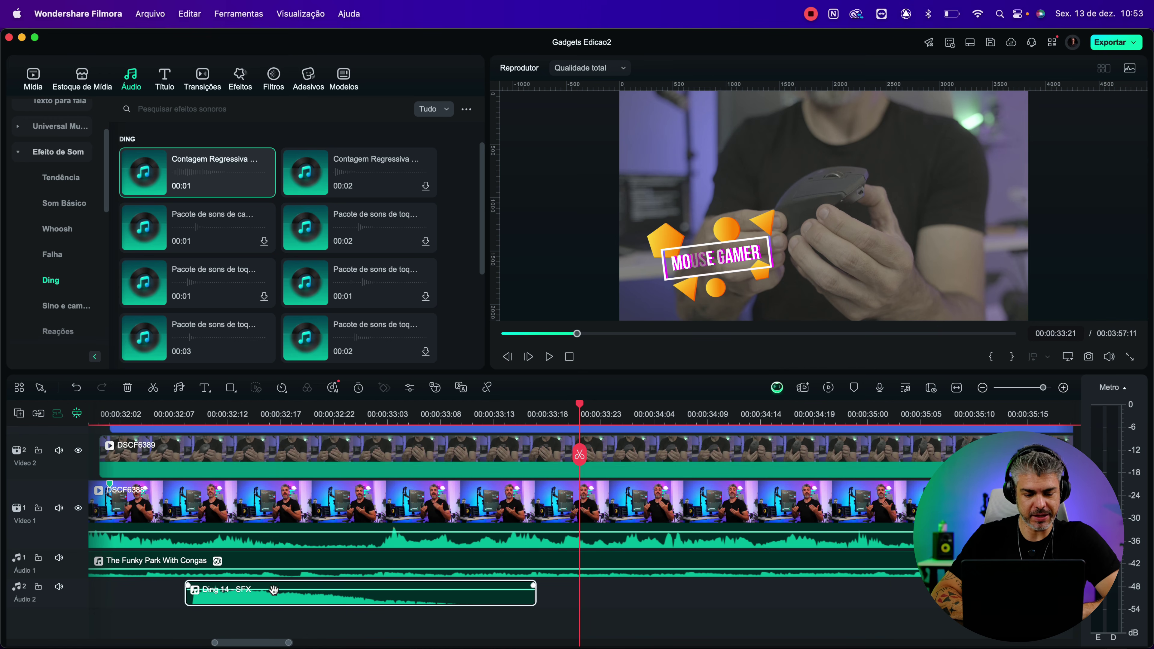
pyautogui.moveTo(271, 589); pyautogui.dragTo(272, 595)
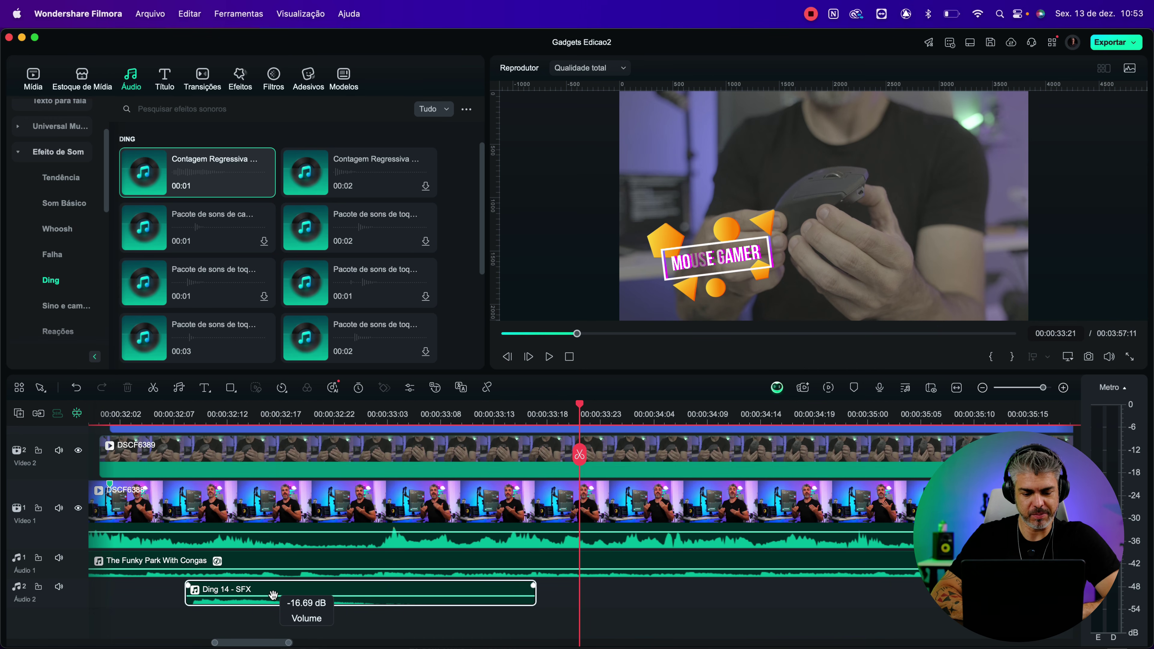
pyautogui.click(154, 415)
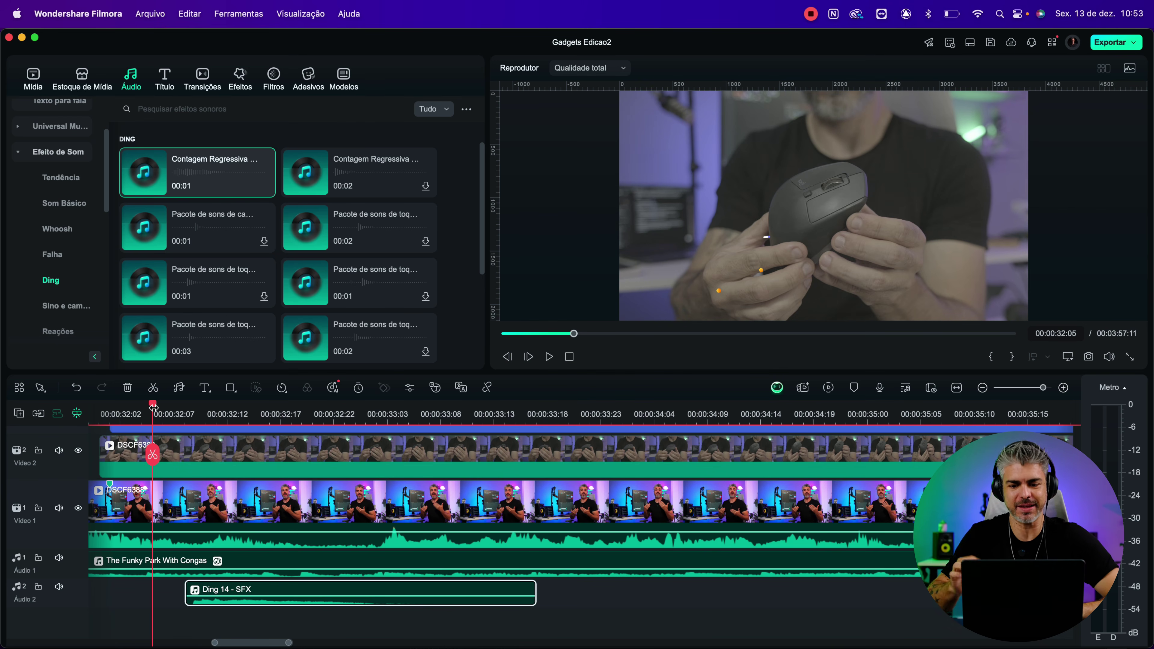
pyautogui.press('space')
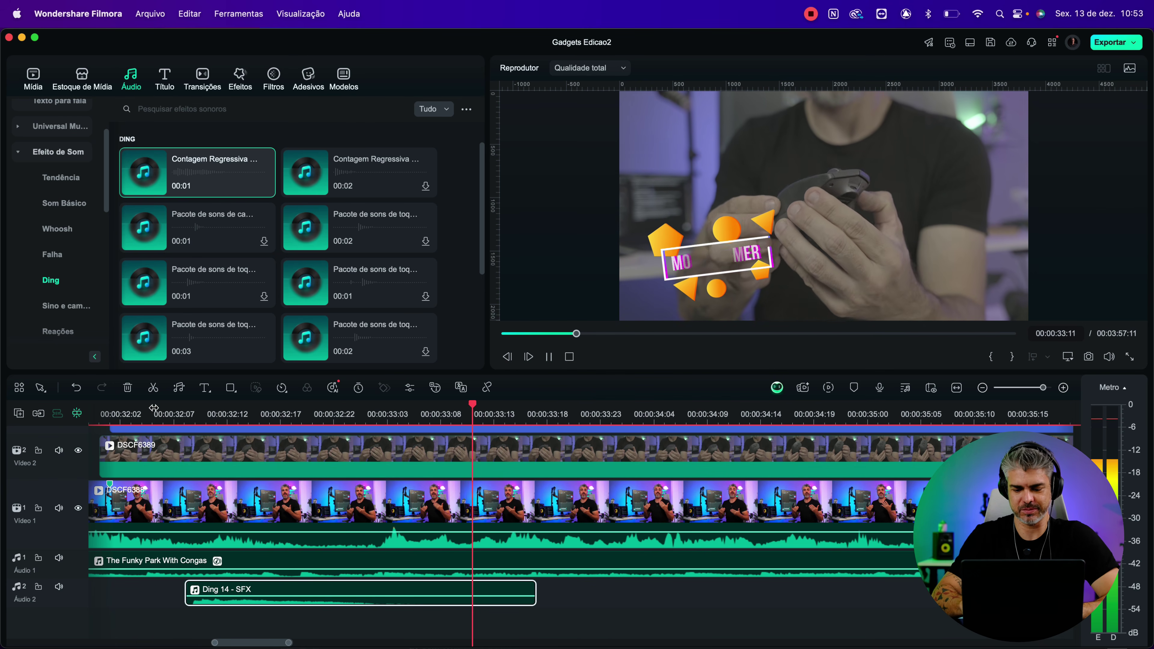
pyautogui.press('super+minus')
pyautogui.press('space')
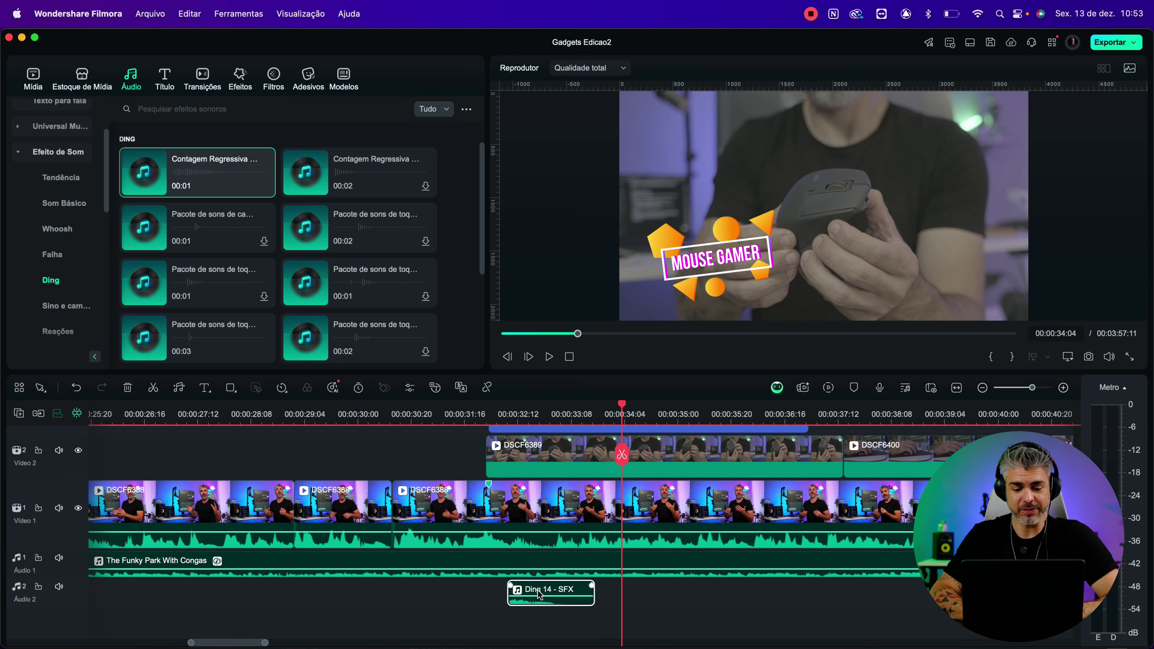
# - Paste a copy of the Ding 14 effect at 00:00:48:04, where the external SSD title starts
pyautogui.press('super+minus')
pyautogui.press('super+minus')
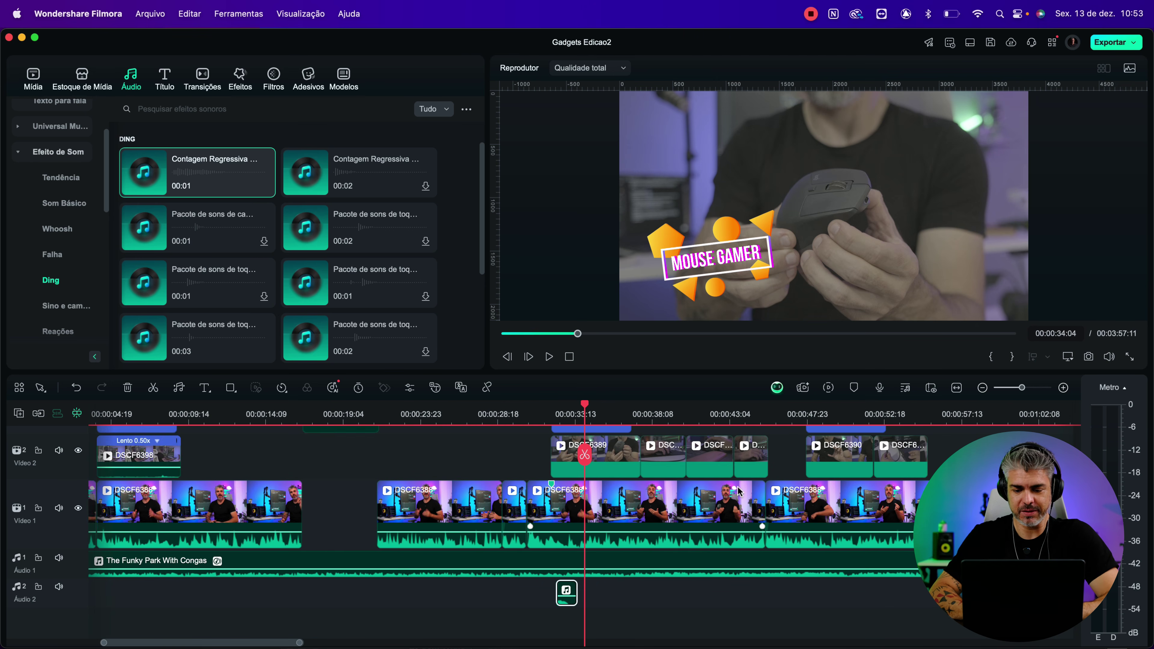
pyautogui.click(736, 417)
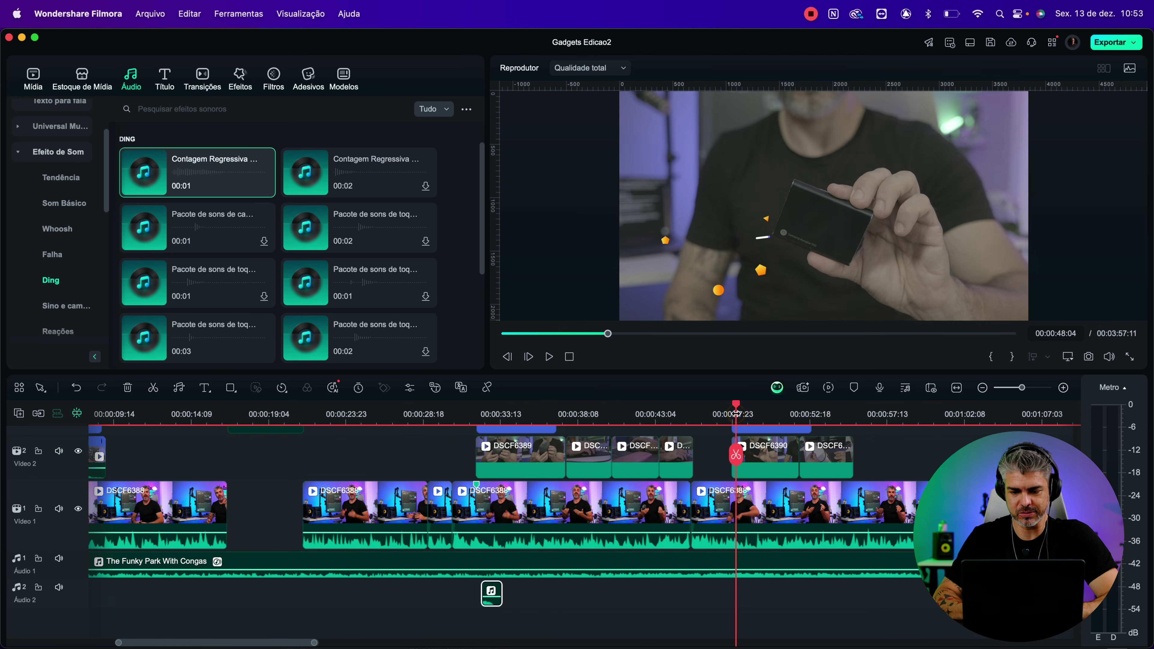
pyautogui.press('super+v')
# - Paste another copy of the Ding 14 effect at the start of the Fone de Ouvido title and play that section
pyautogui.hscroll(5, 773, 599)
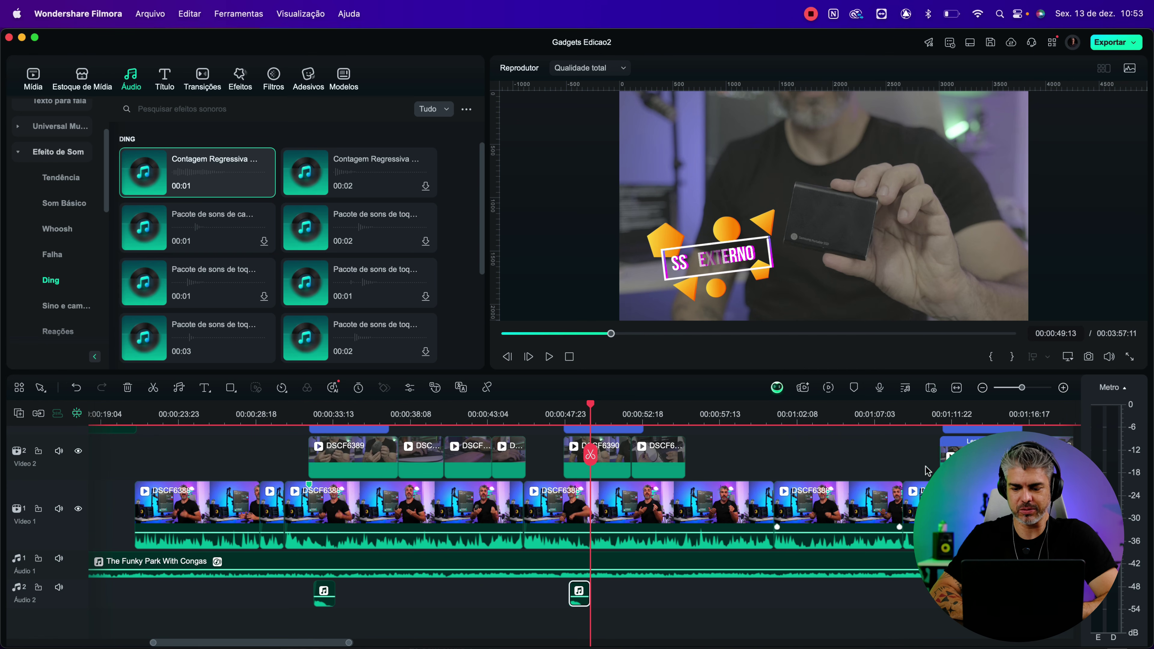
pyautogui.click(947, 415)
pyautogui.press('space')
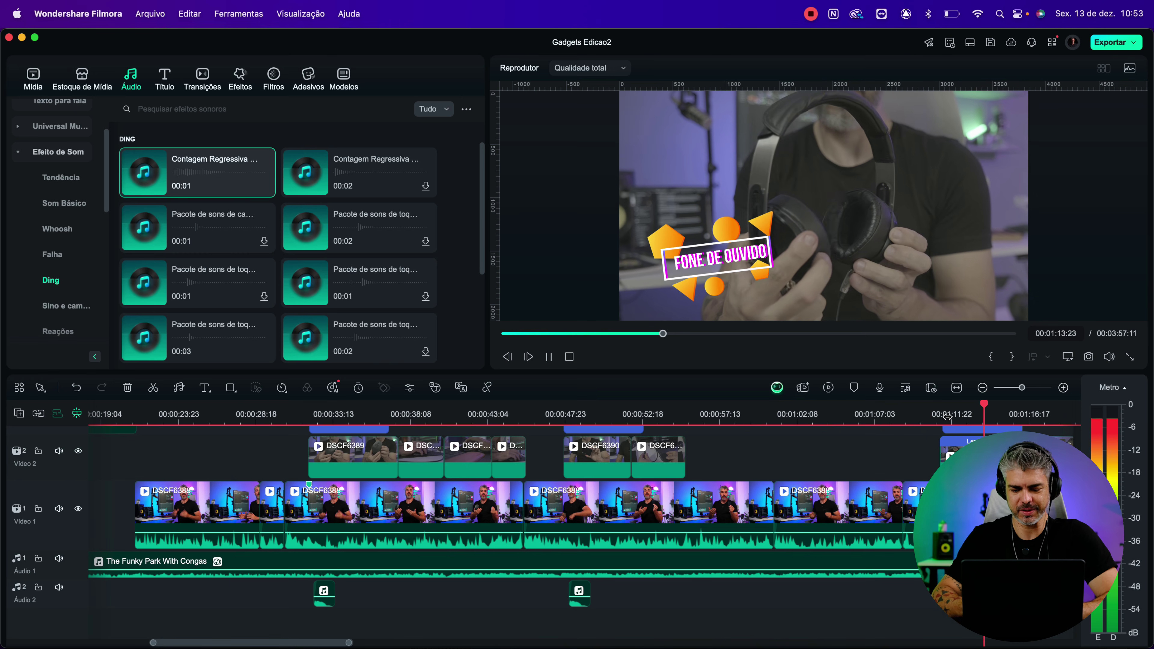
pyautogui.press('space')
pyautogui.hotkey('shift', 'z')
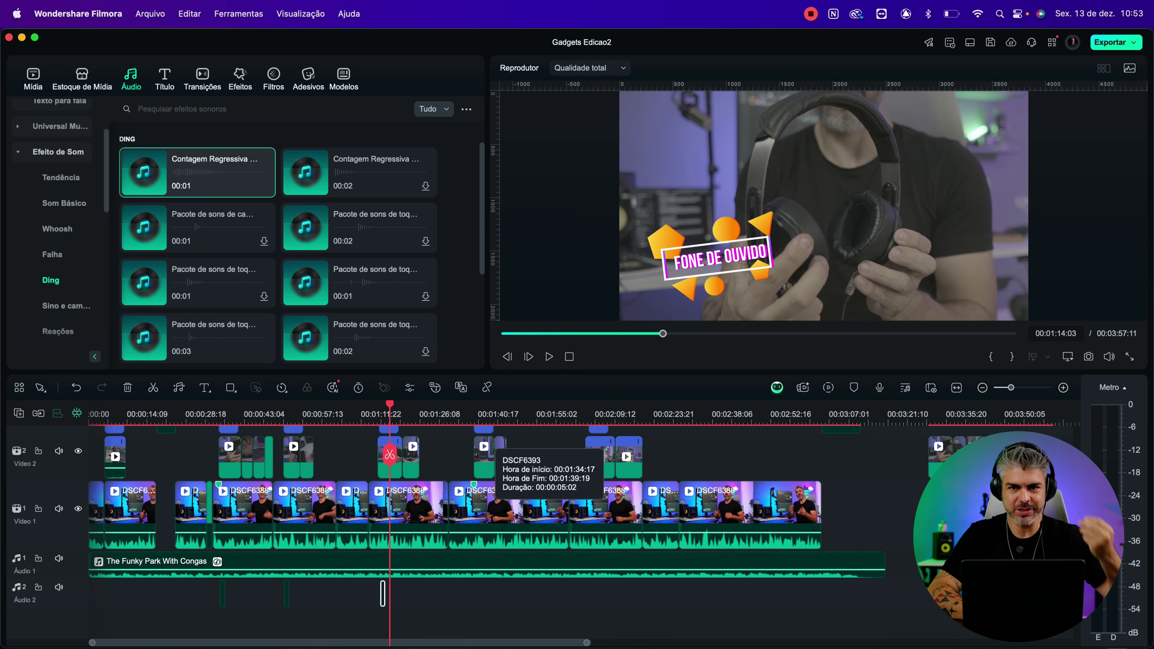
# - Play from 00:00:15:13 into the intro animation to judge the background music's level there
pyautogui.scroll(-1, 455, 468)
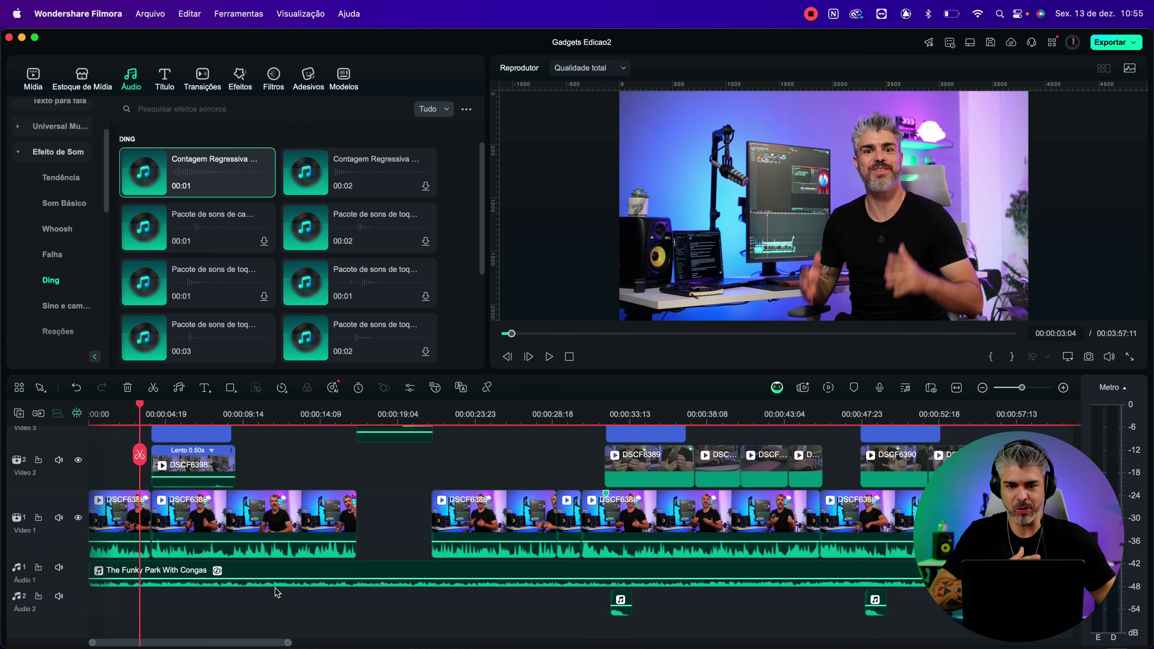
pyautogui.click(336, 413)
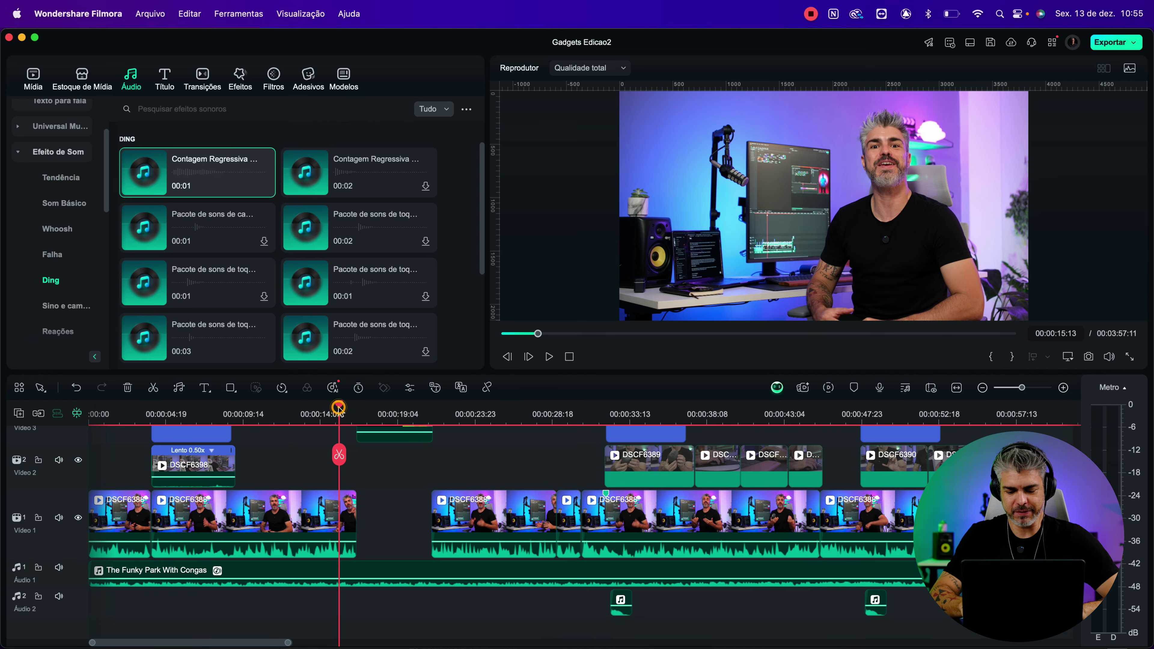
pyautogui.press('super+equal')
pyautogui.hscroll(5, 576, 509)
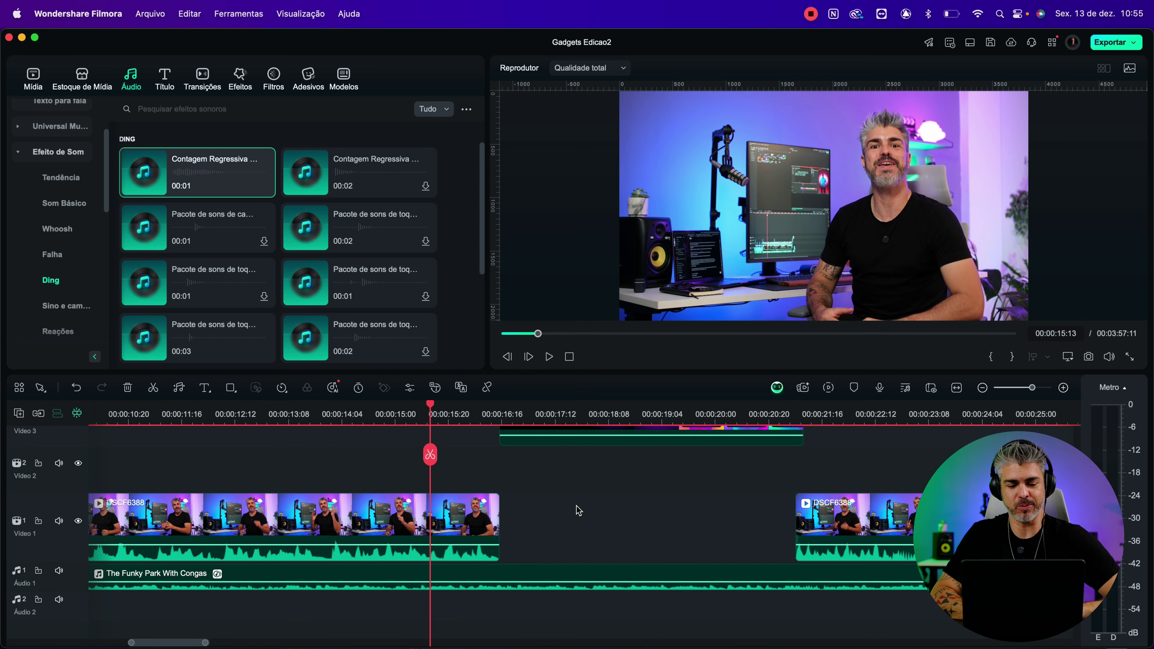
pyautogui.press('space')
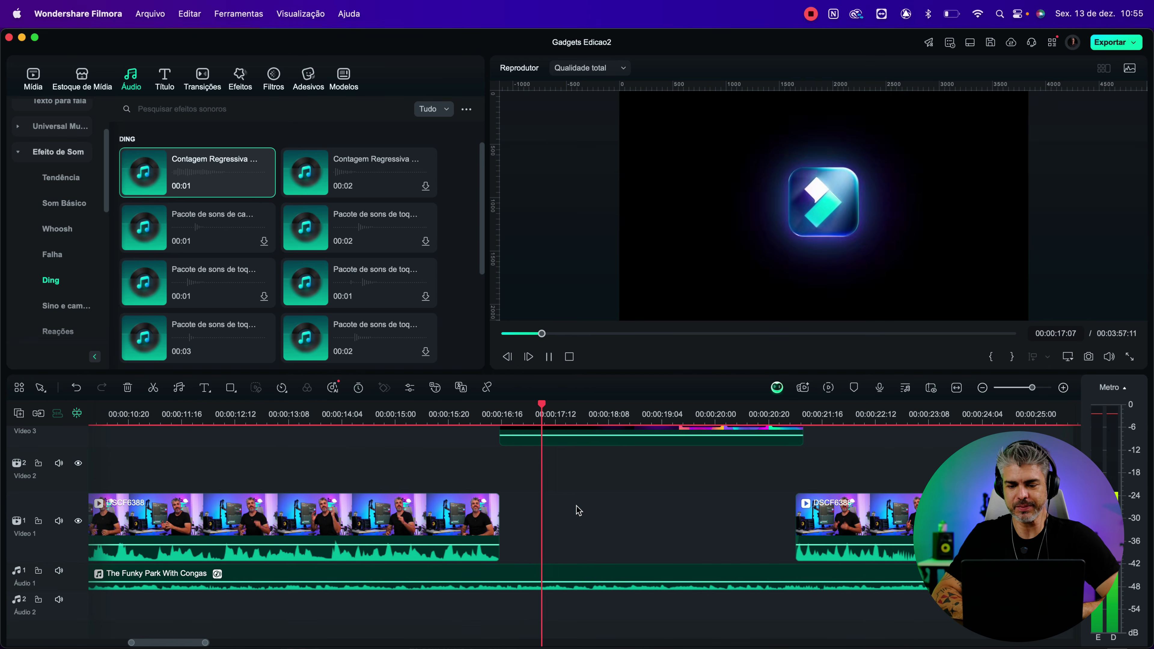
pyautogui.press('space')
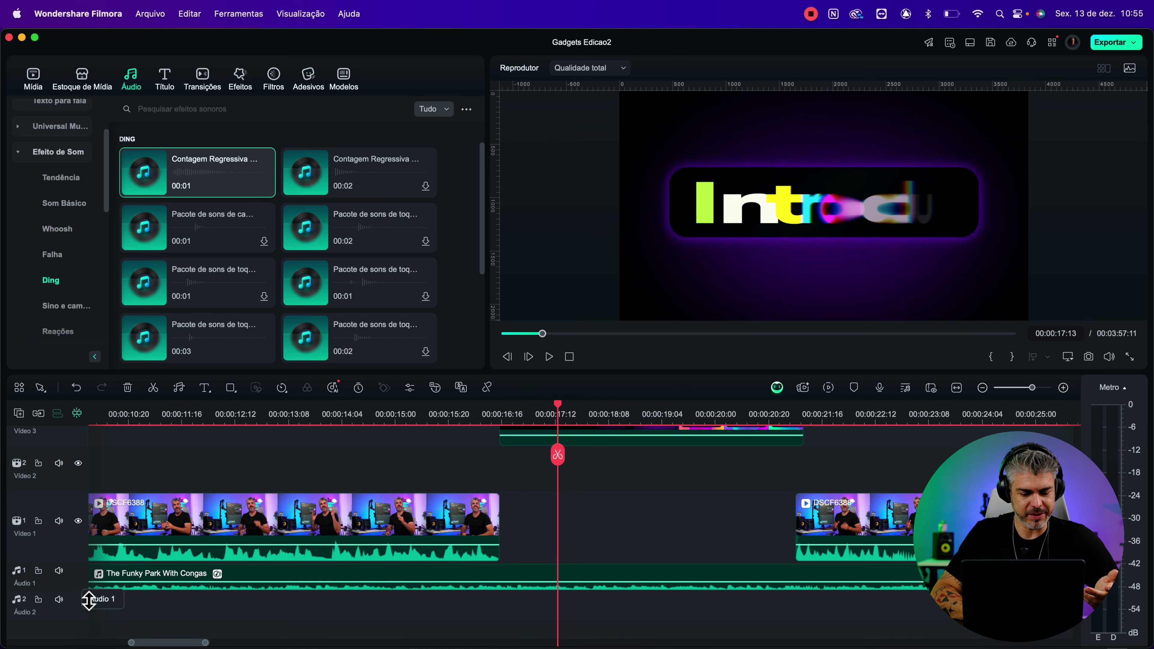
# - Enlarge the Áudio 1 track, add a pair of volume keyframes at each end of the intro animation, and raise the music between them
pyautogui.moveTo(90, 600); pyautogui.dragTo(85, 619)
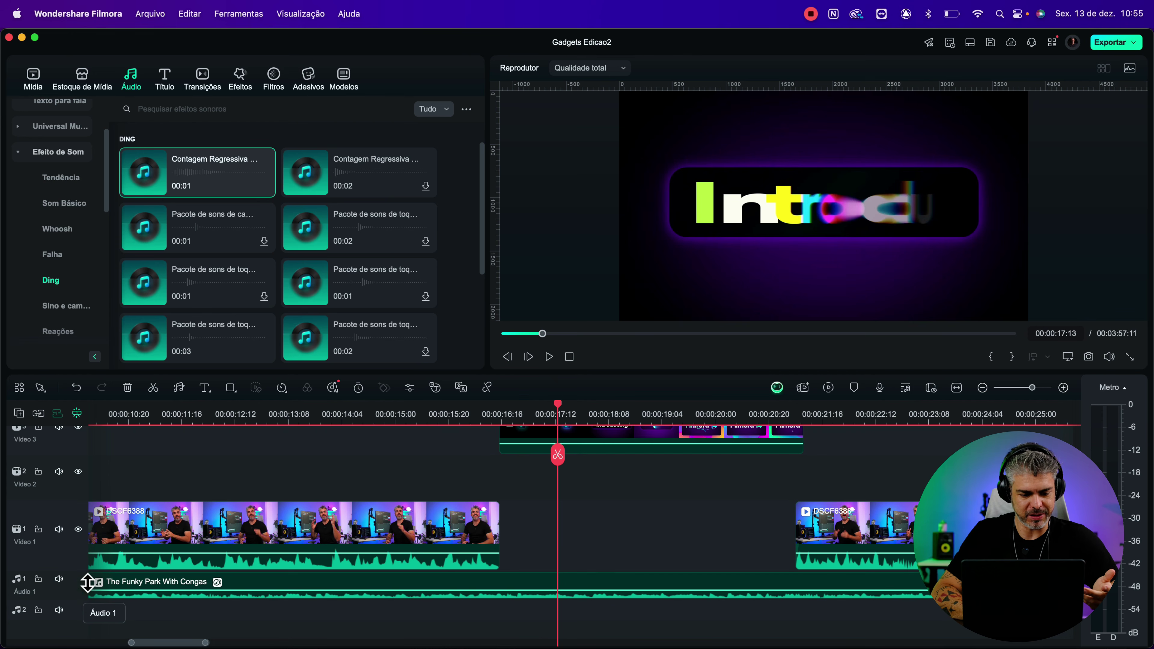
pyautogui.moveTo(87, 557); pyautogui.dragTo(357, 571)
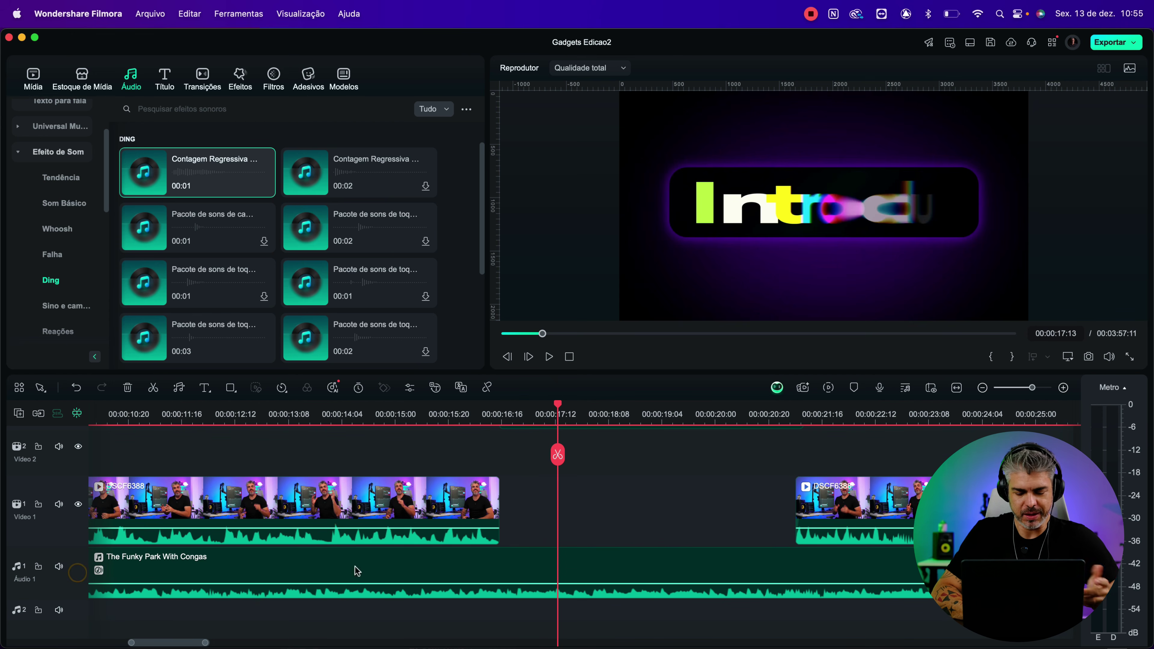
pyautogui.click(496, 585)
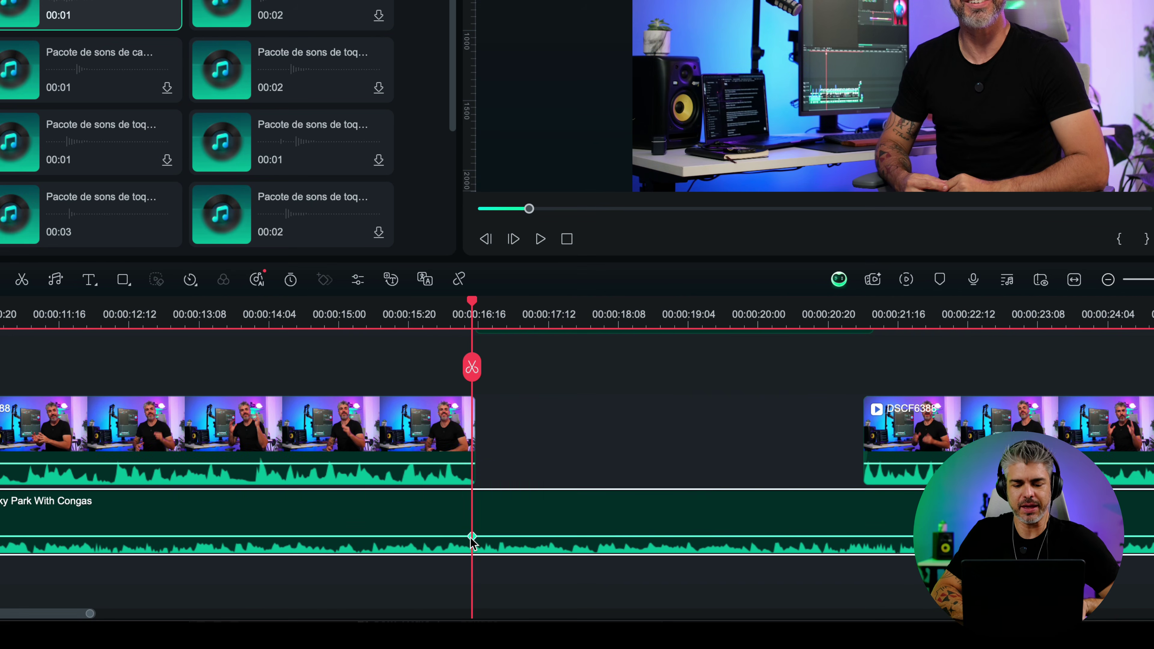
pyautogui.click(869, 536)
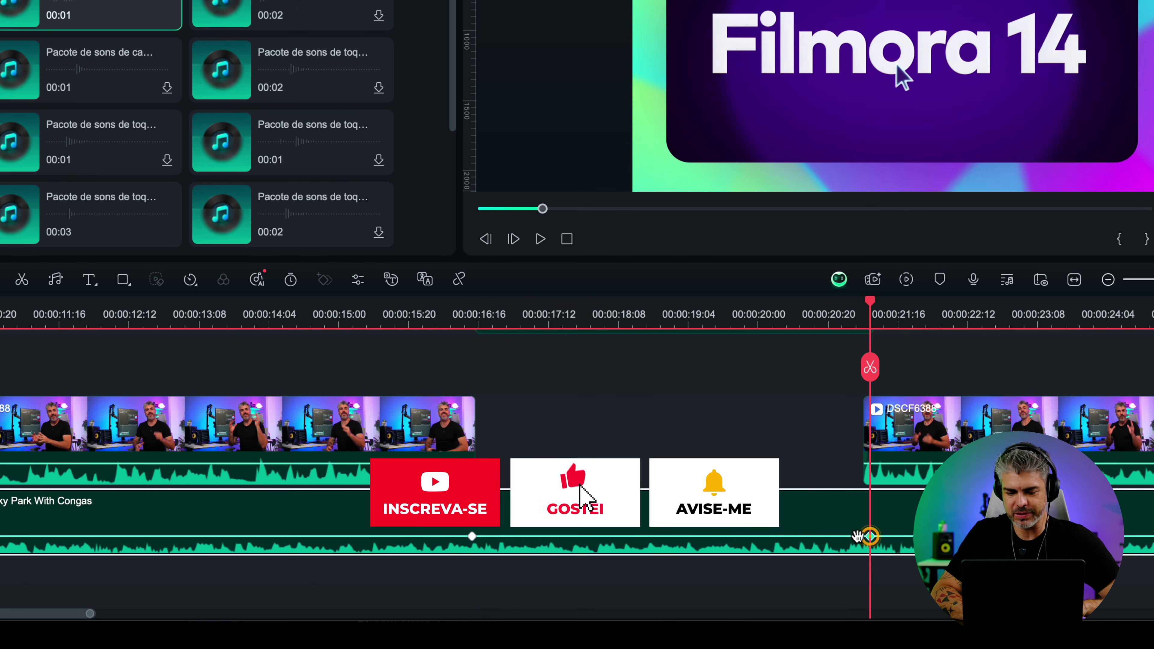
pyautogui.click(852, 536)
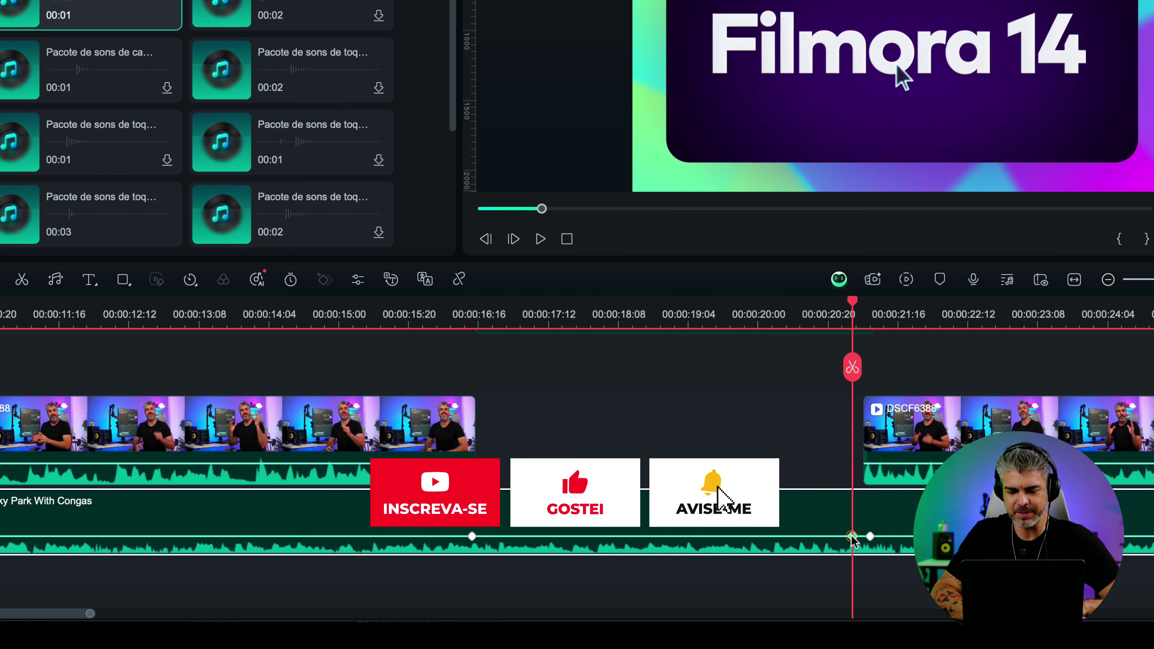
pyautogui.click(486, 536)
pyautogui.moveTo(556, 536); pyautogui.dragTo(559, 526)
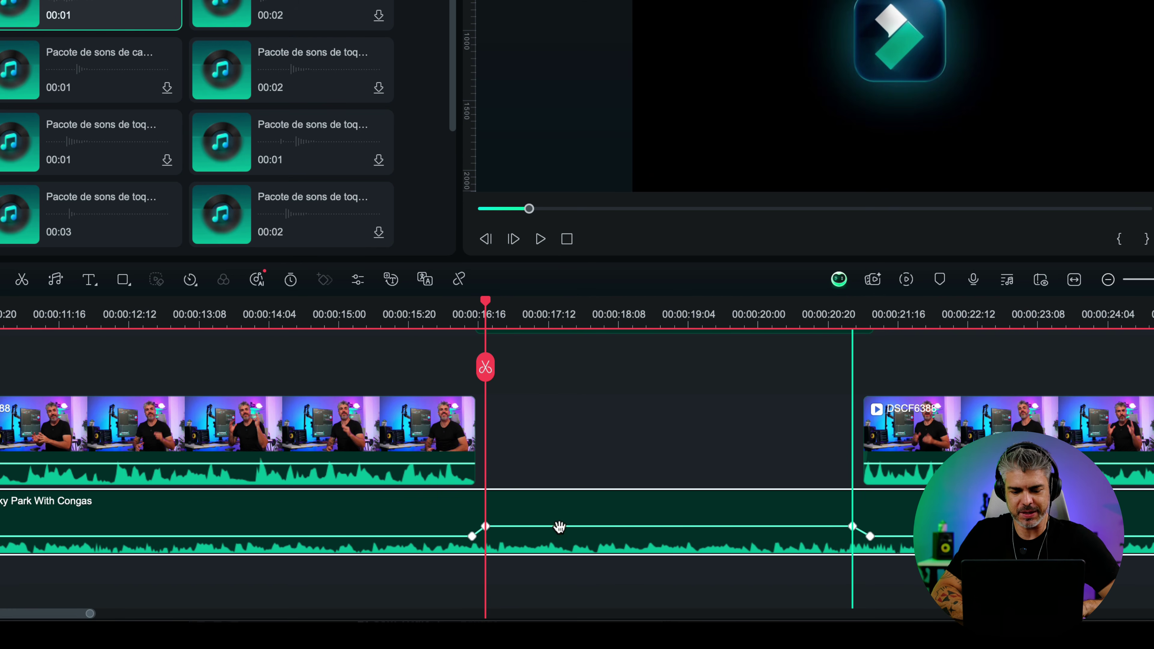
pyautogui.click(419, 336)
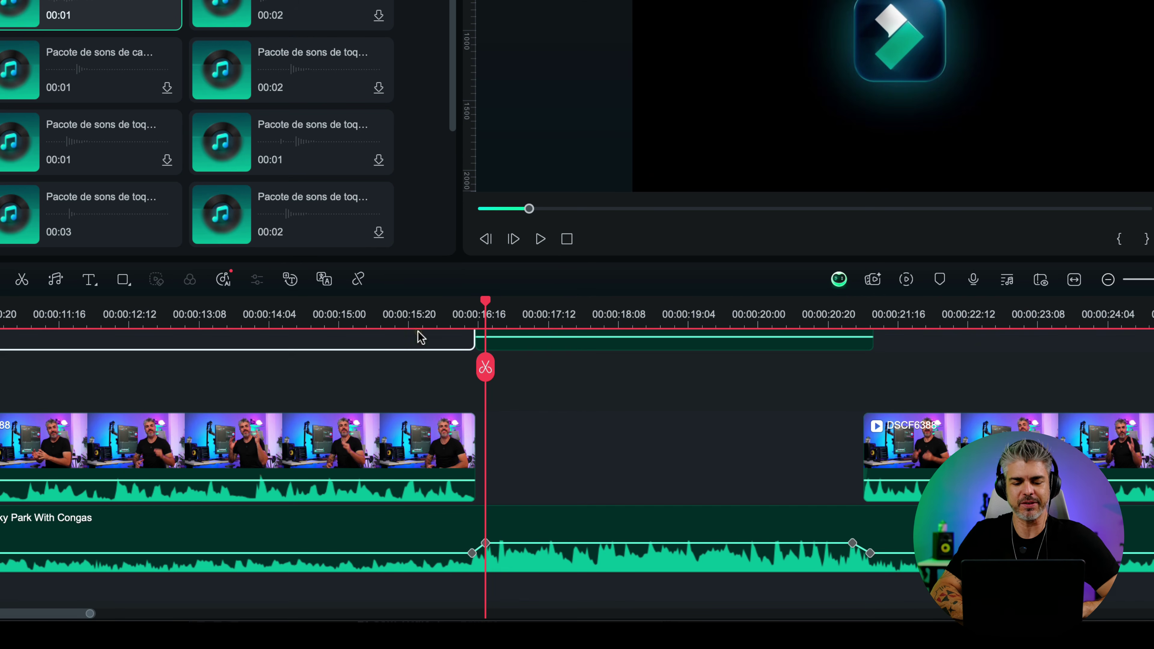
# - Play from shortly before the intro animation through to the following clip to check the raised background music
pyautogui.click(422, 316)
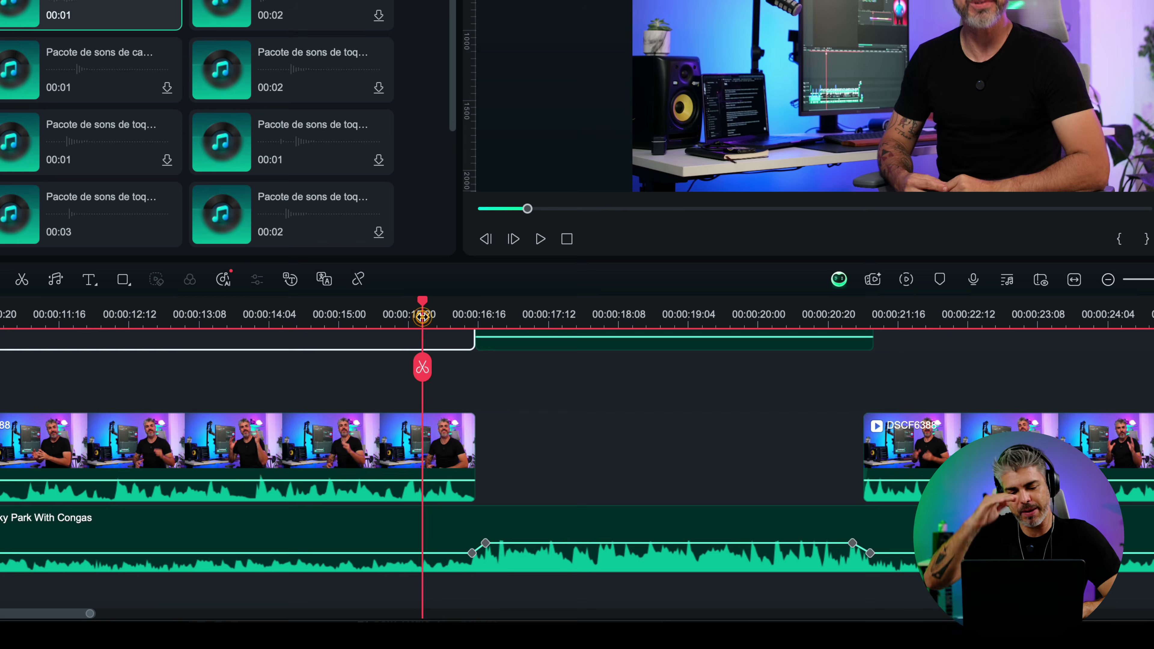
pyautogui.press('space')
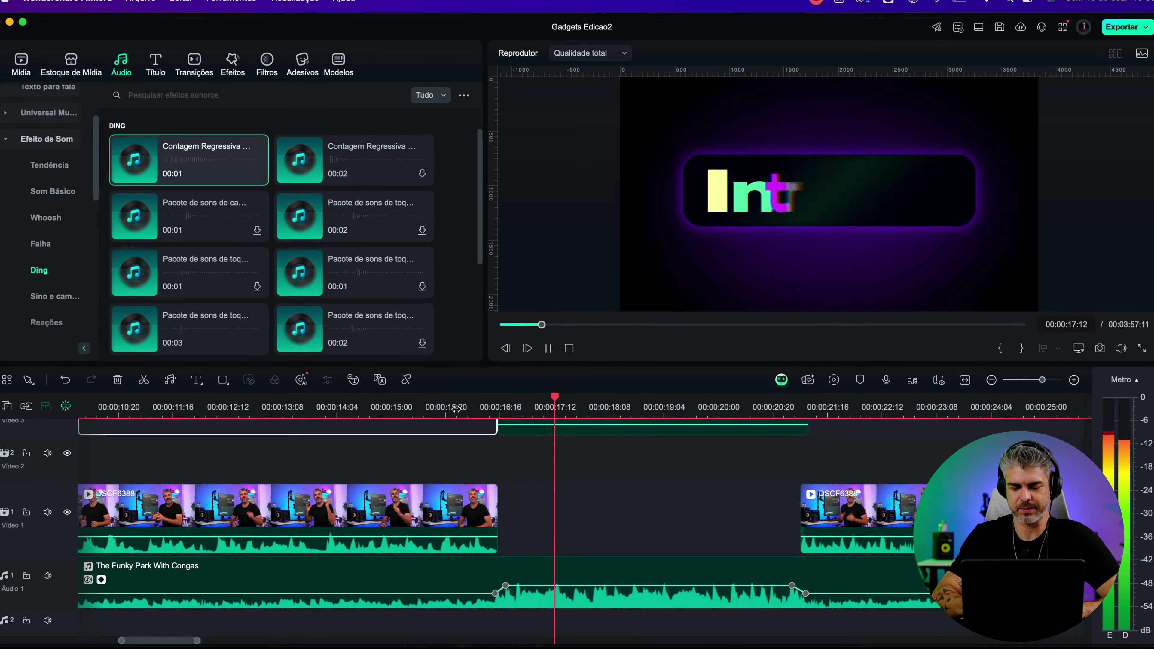
pyautogui.press('super+minus')
pyautogui.press('super+minus')
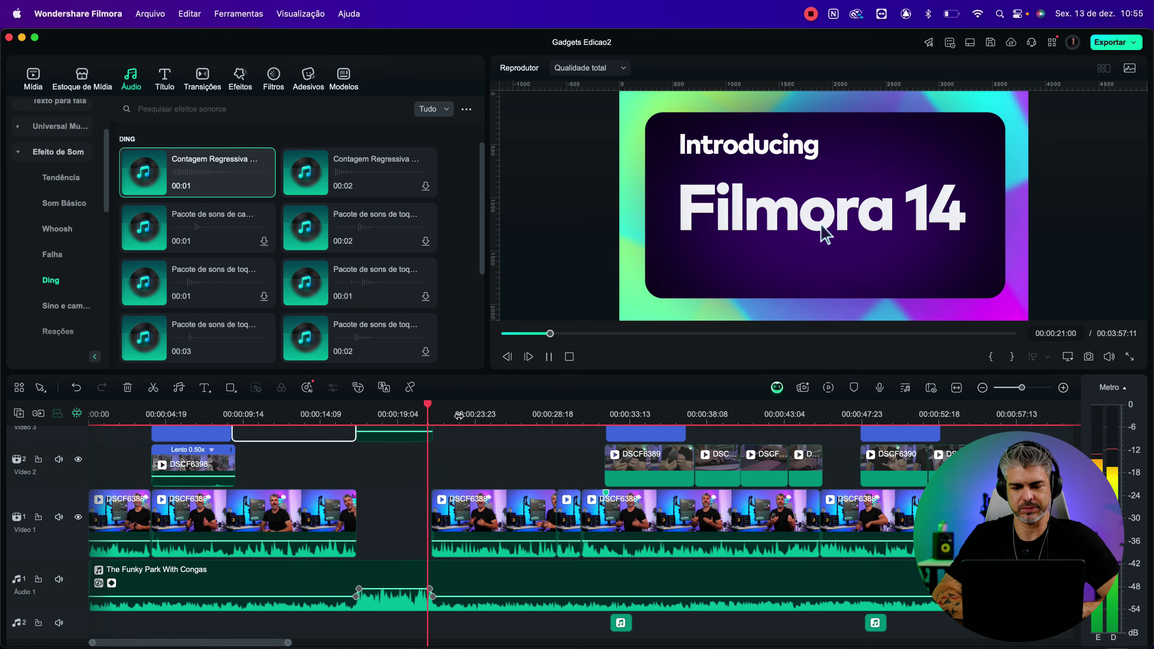
pyautogui.press('space')
# - Add two volume keyframes to the background music around 00:03:00:04, near the last talking clip's end, and raise the level from there on
pyautogui.press('super+minus')
pyautogui.press('super+minus')
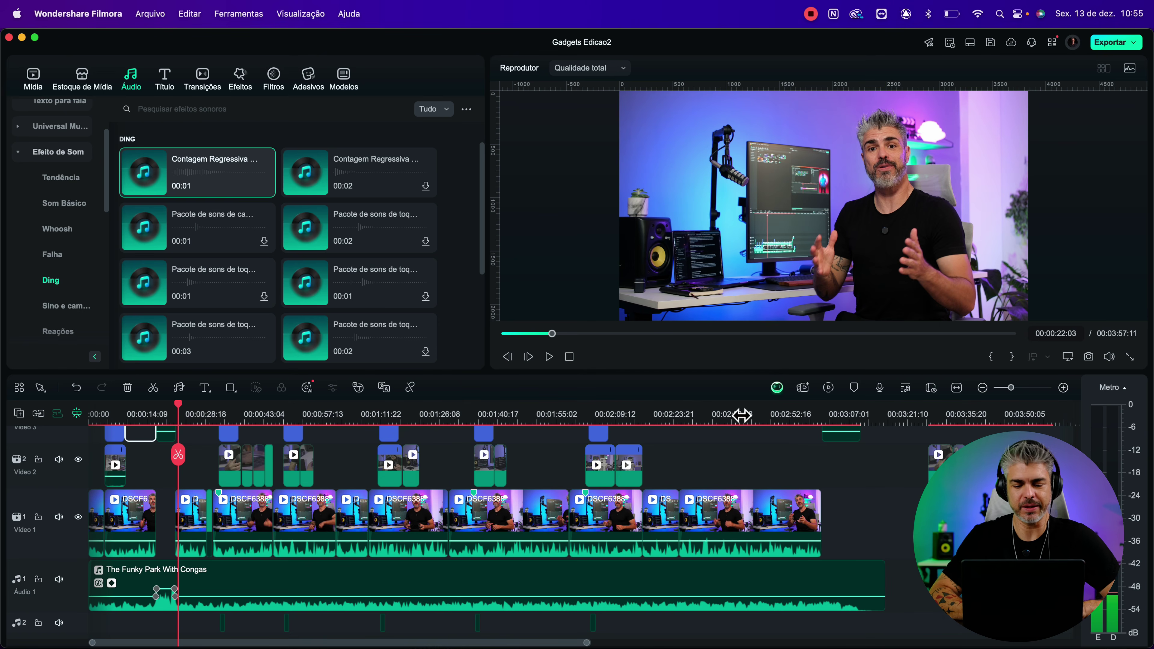
pyautogui.click(811, 418)
pyautogui.press('super+equal')
pyautogui.press('super+equal')
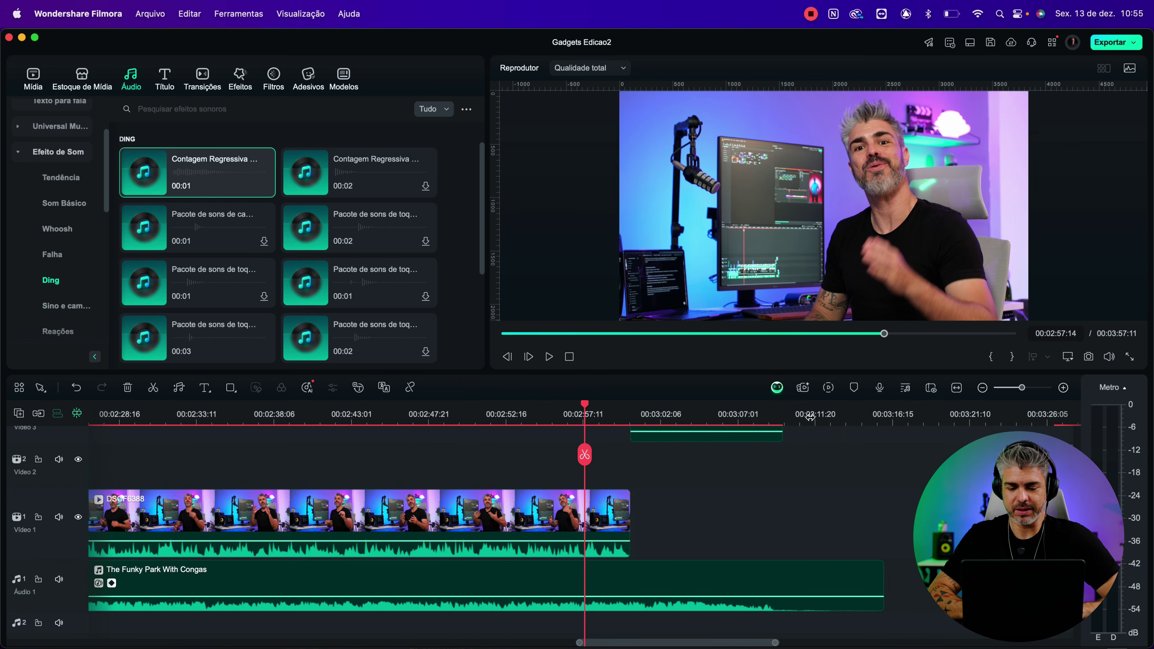
pyautogui.press('super+equal')
pyautogui.press('super+equal')
pyautogui.click(747, 417)
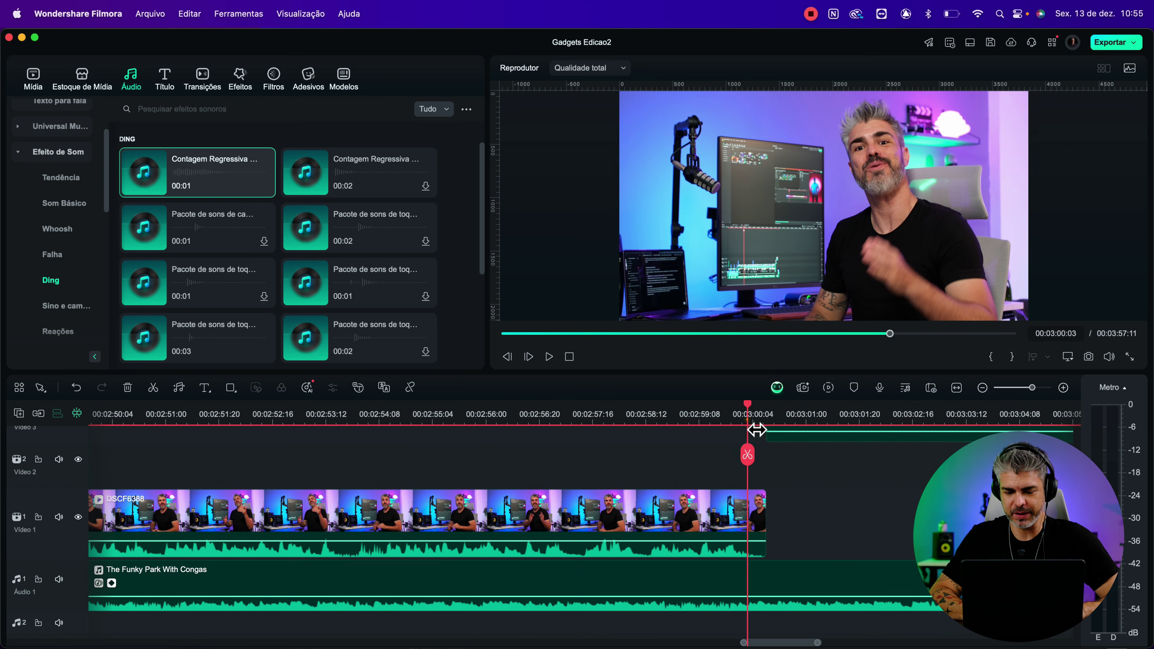
pyautogui.click(748, 598)
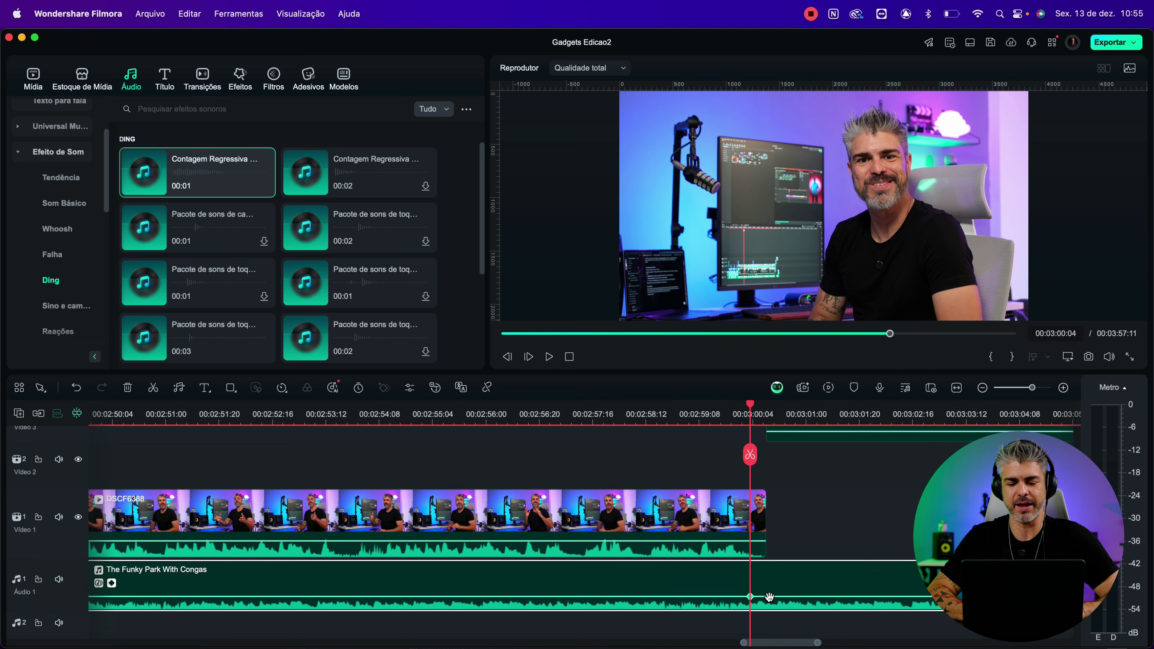
pyautogui.moveTo(767, 597); pyautogui.dragTo(767, 573)
# - Play from 00:02:59:18 into the closing animation to check the music's rise there
pyautogui.click(723, 420)
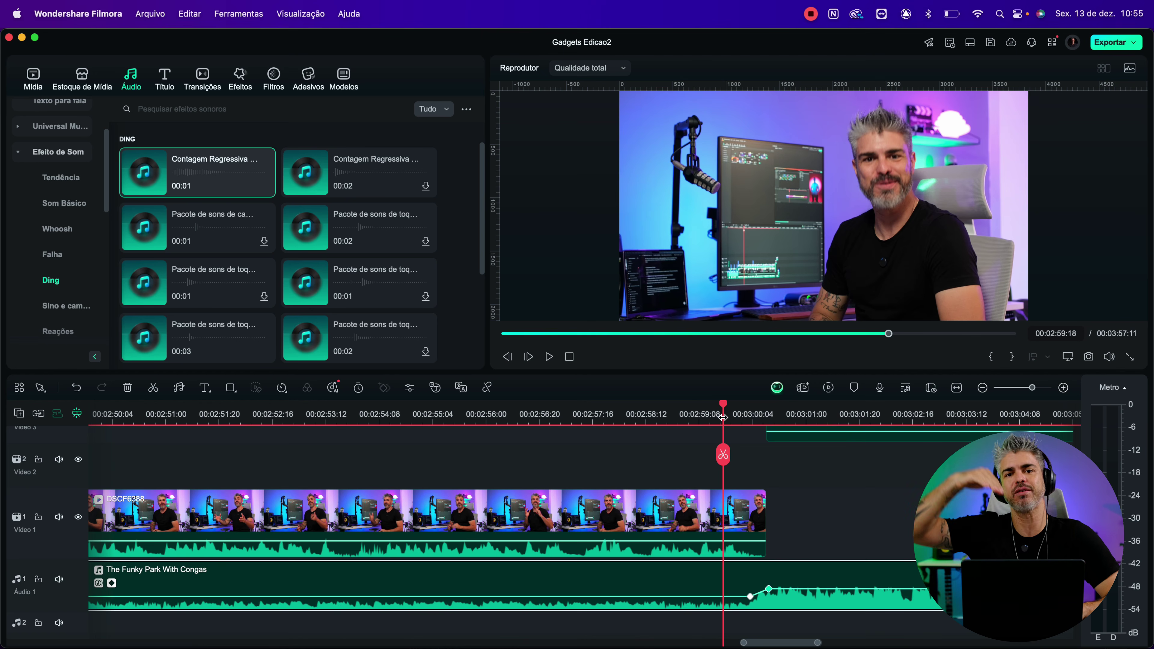
pyautogui.press('space')
pyautogui.scroll(-3, 723, 417)
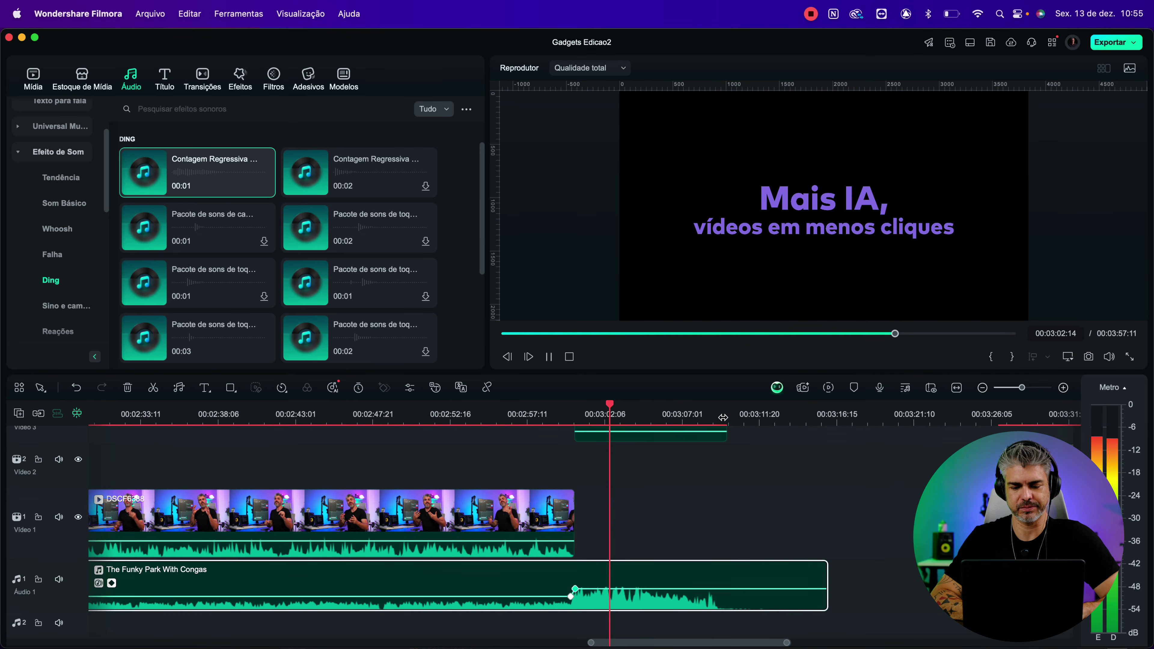
pyautogui.press('space')
# - Trim the background music's end to match the end of the closing animation and play the ending
pyautogui.moveTo(821, 602); pyautogui.dragTo(804, 586)
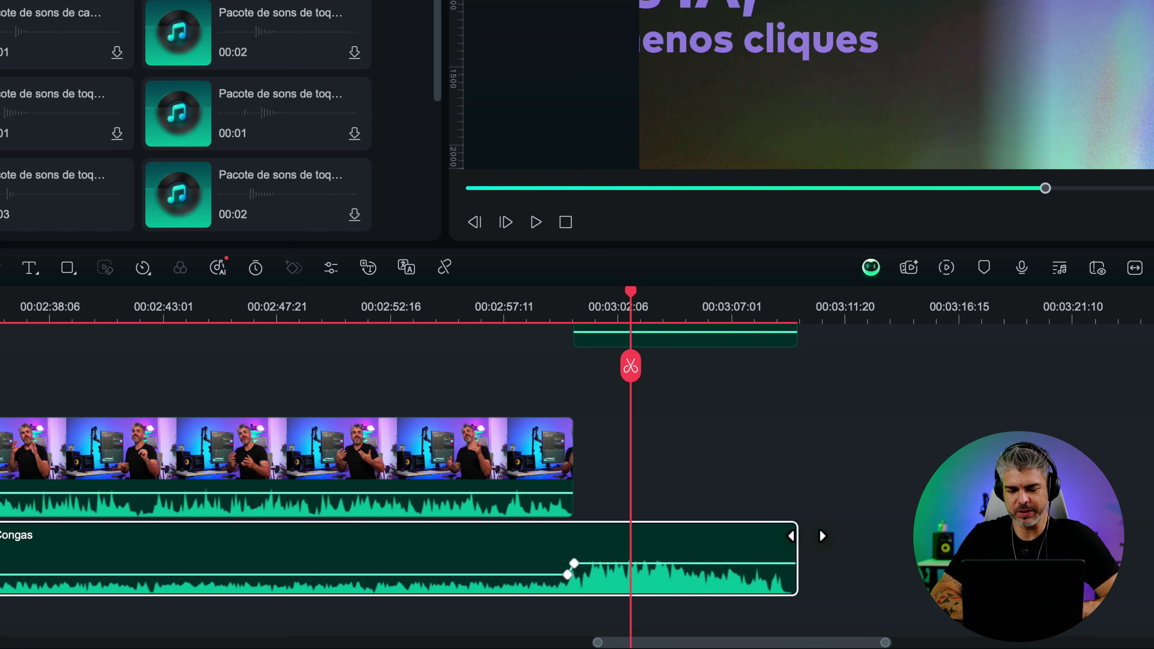
pyautogui.moveTo(794, 529); pyautogui.dragTo(768, 529)
pyautogui.click(765, 309)
pyautogui.press('space')
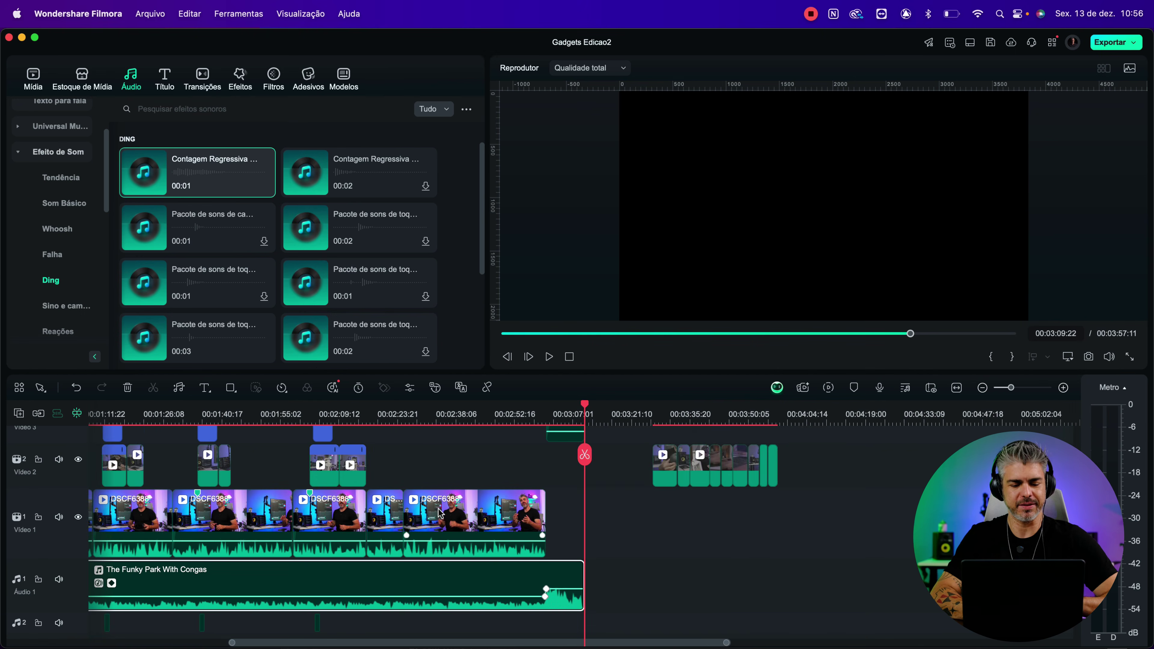
# - Open the audio settings of the first DSCF6388 clip on Vídeo 1 and enable the voice enhancer (Aprimorador de voz)
pyautogui.scroll(3, 373, 452)
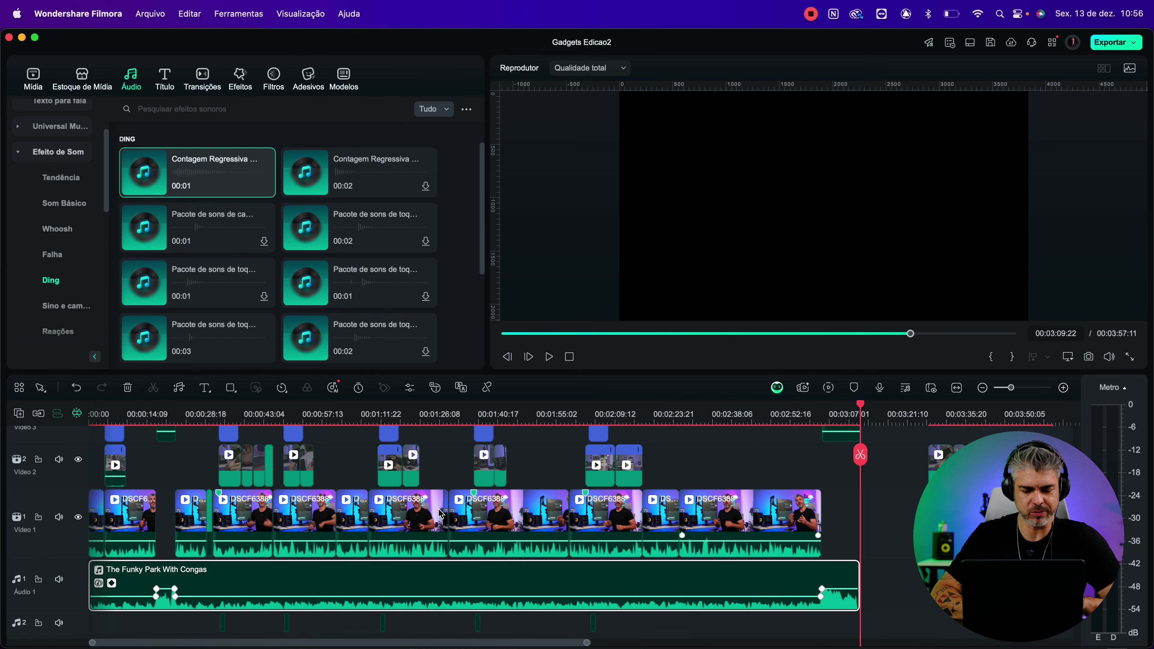
pyautogui.click(132, 412)
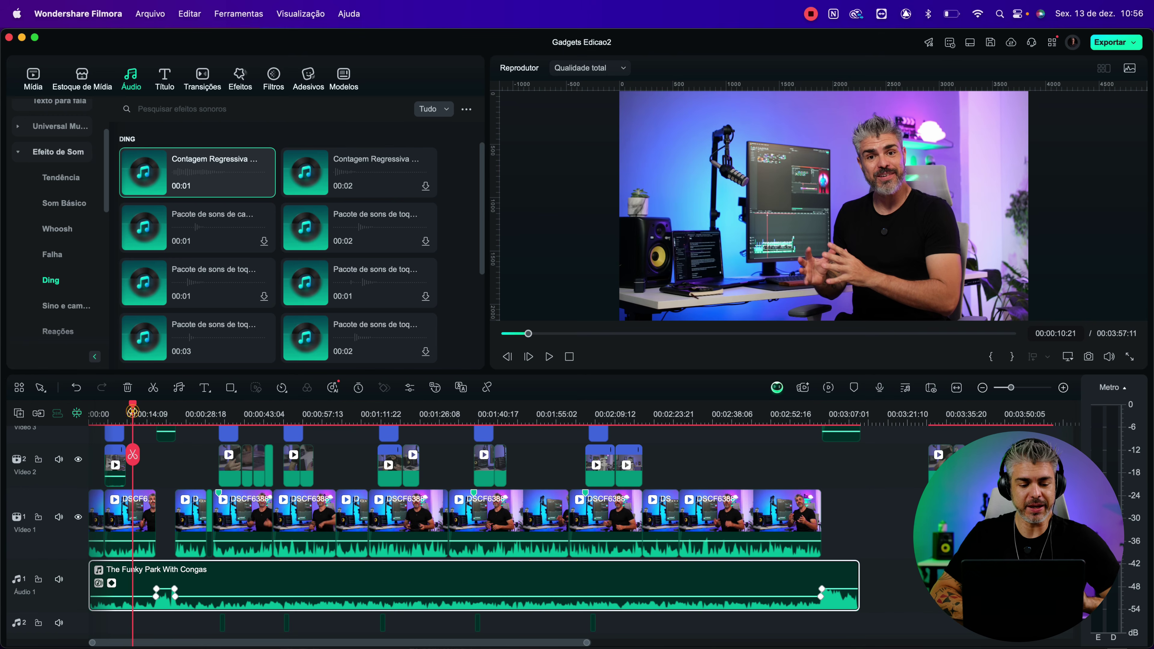
pyautogui.scroll(3, 132, 412)
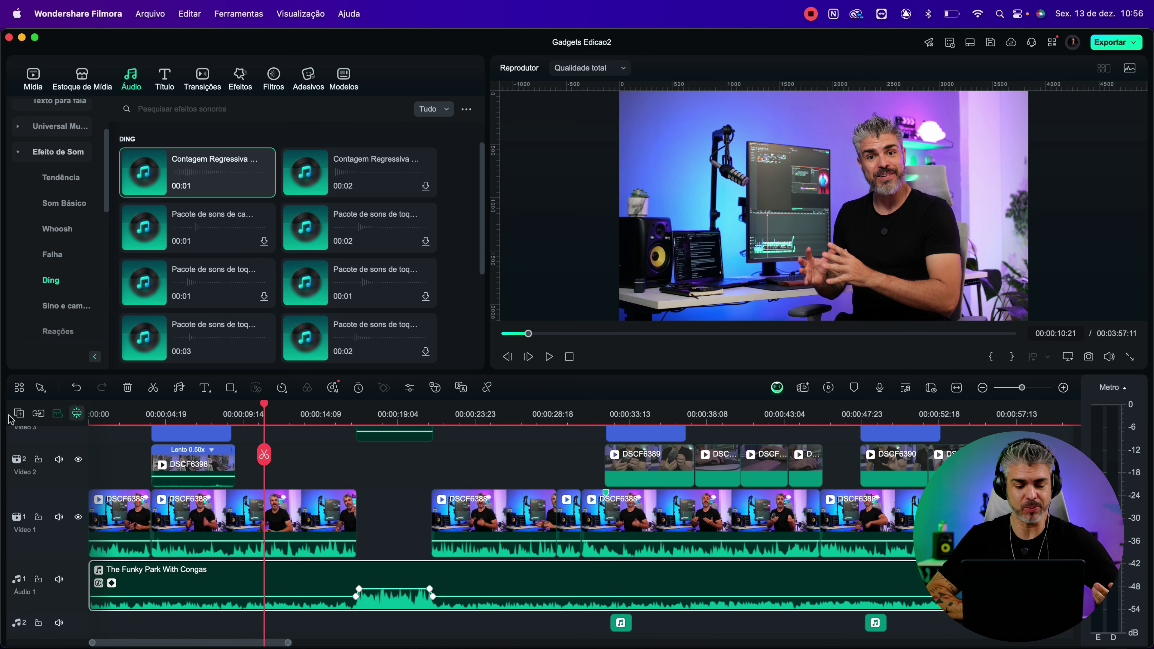
pyautogui.click(122, 412)
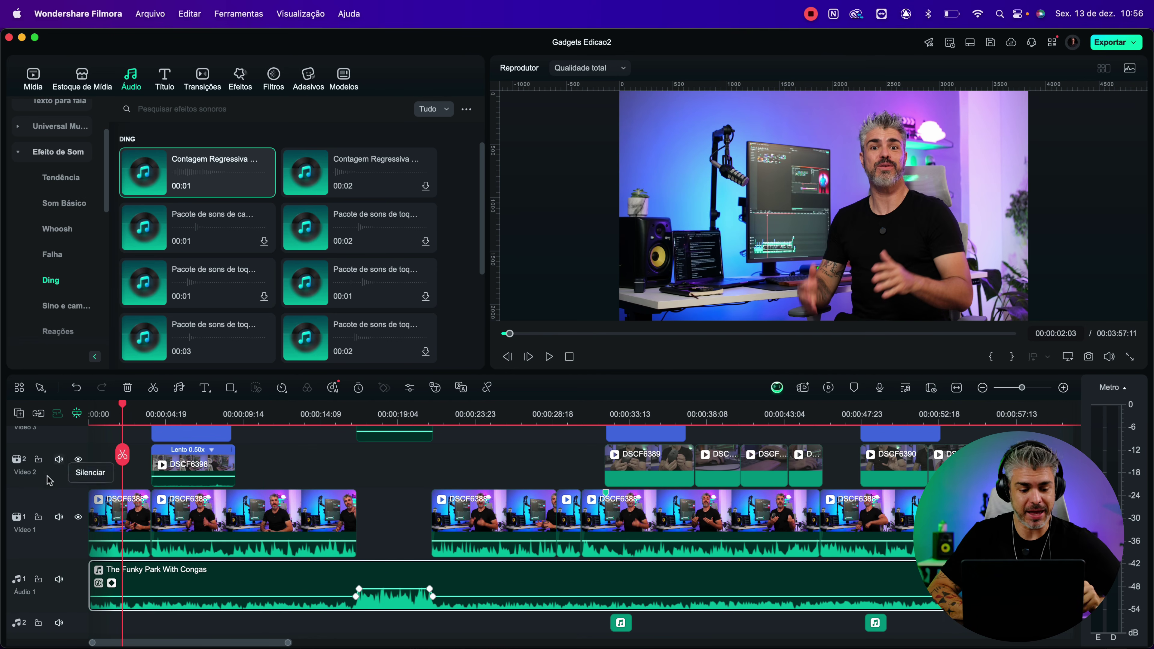
pyautogui.click(113, 520)
pyautogui.doubleClick(114, 519)
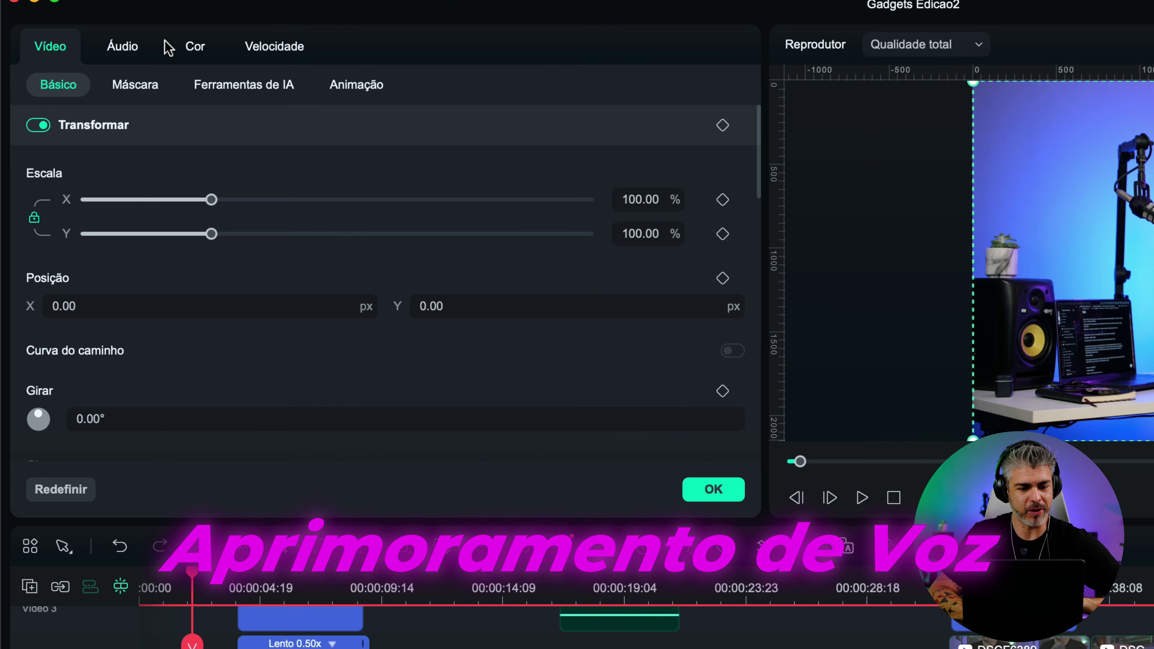
pyautogui.click(122, 46)
pyautogui.scroll(-3, 135, 356)
pyautogui.scroll(-5, 135, 355)
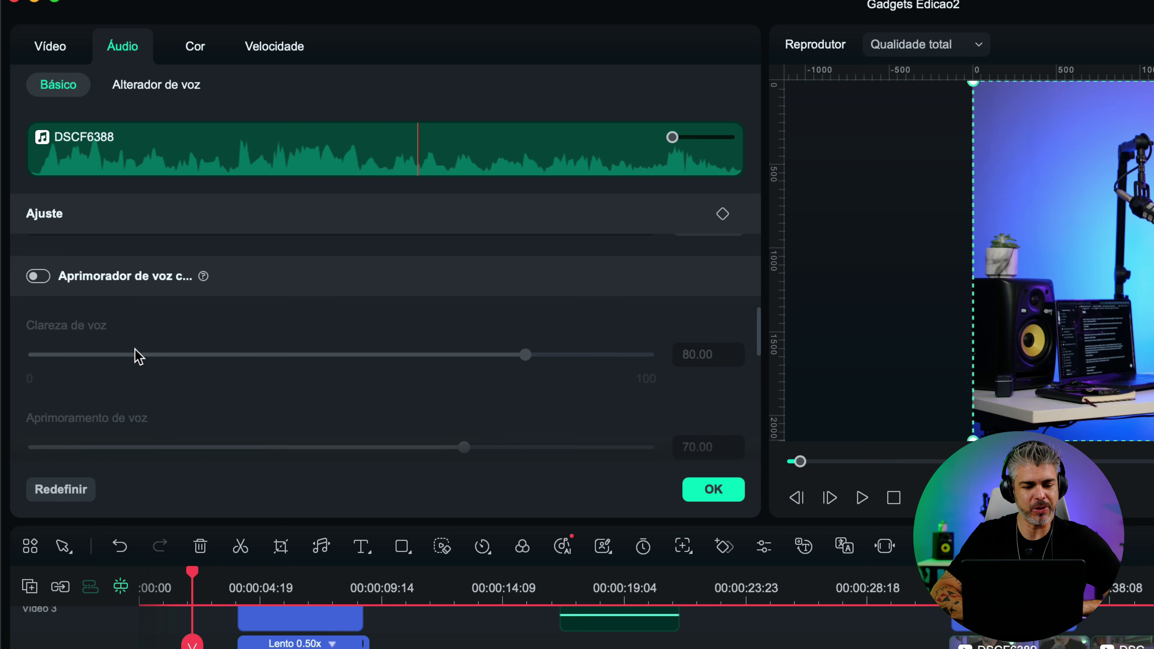
pyautogui.click(35, 276)
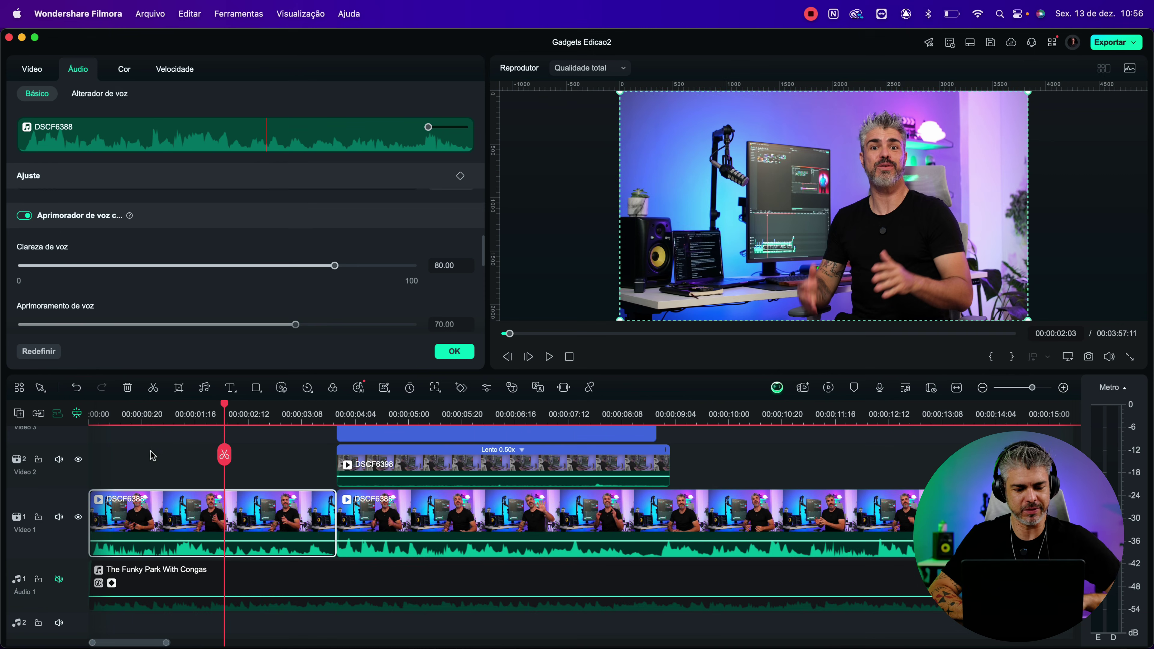
# - Compare the first clip's voice by playing it from the start with the voice enhancer off, and again with it switched back on
pyautogui.click(101, 420)
pyautogui.click(93, 414)
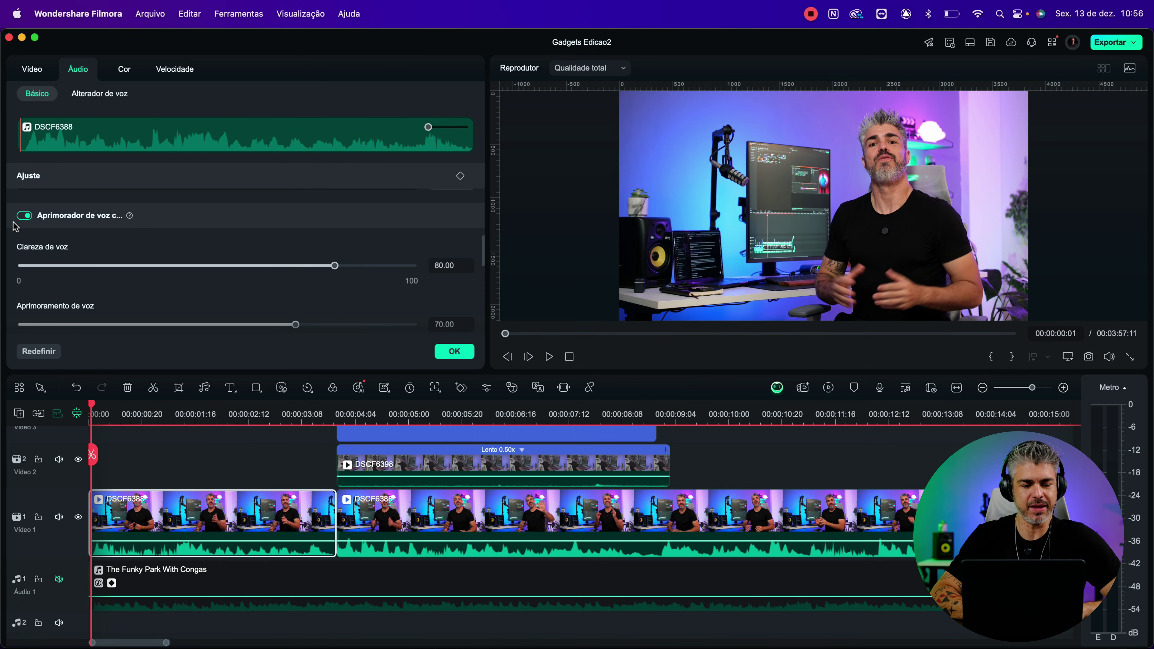
pyautogui.click(23, 215)
pyautogui.press('space')
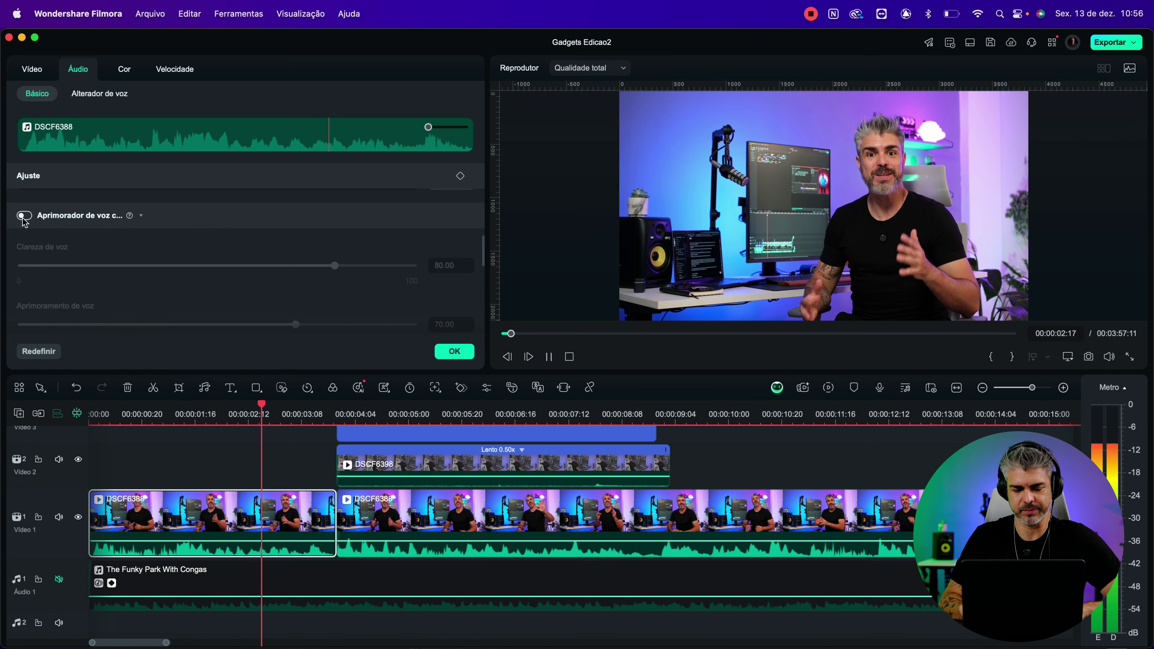
pyautogui.press('space')
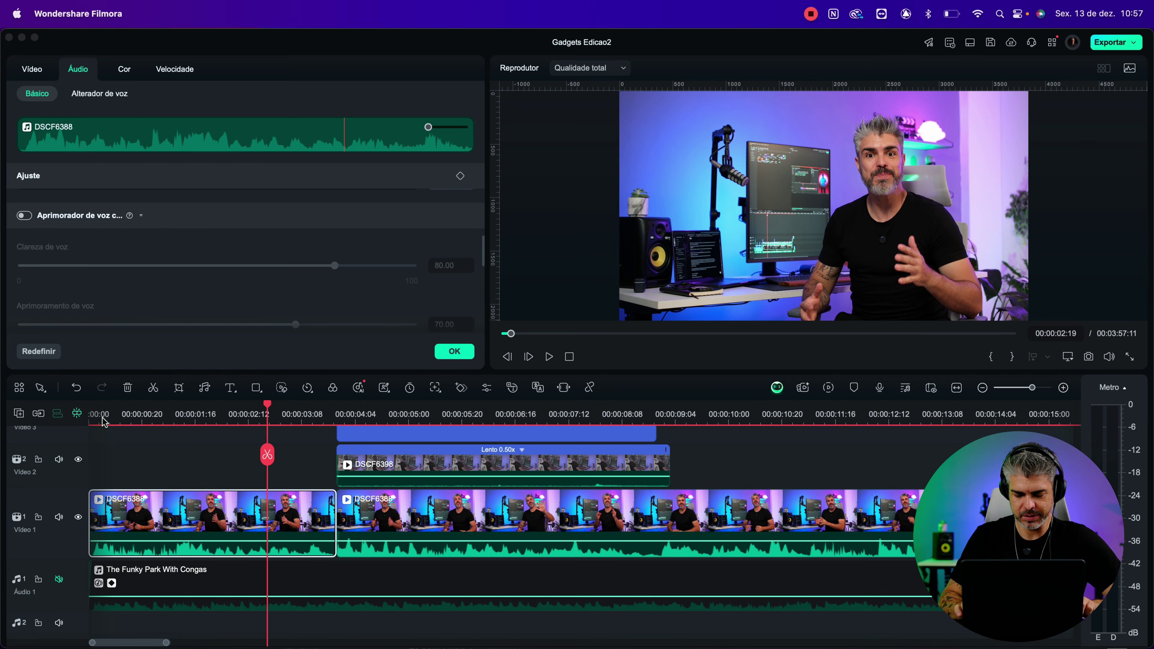
pyautogui.moveTo(105, 420); pyautogui.dragTo(91, 418)
pyautogui.click(22, 220)
pyautogui.press('space')
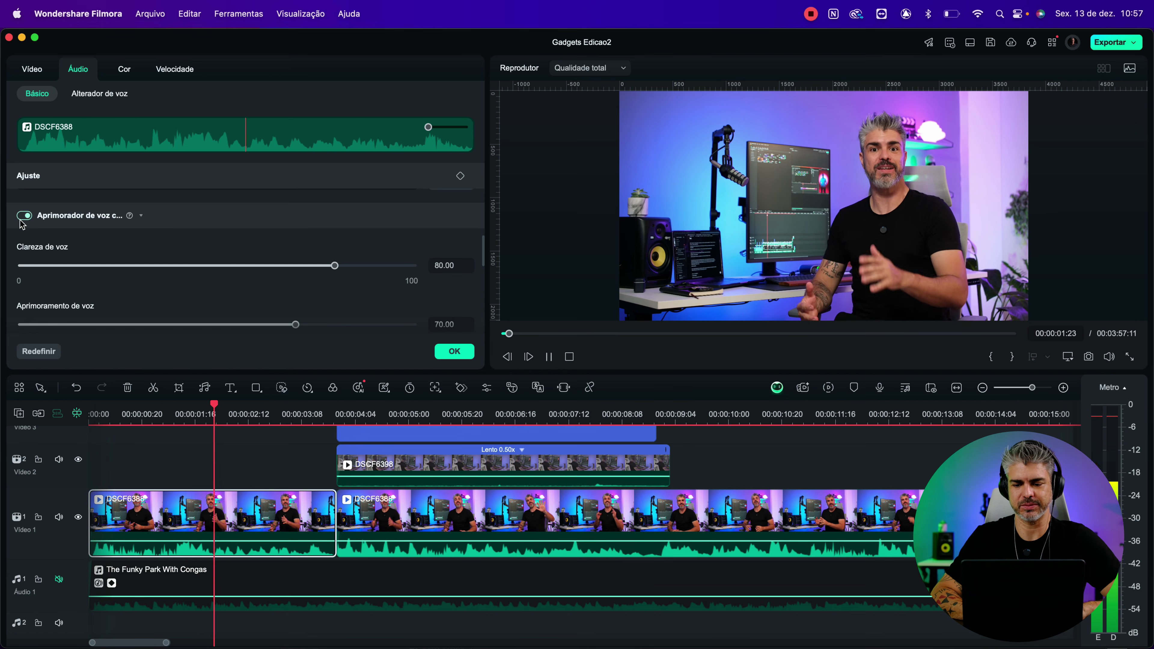
pyautogui.press('space')
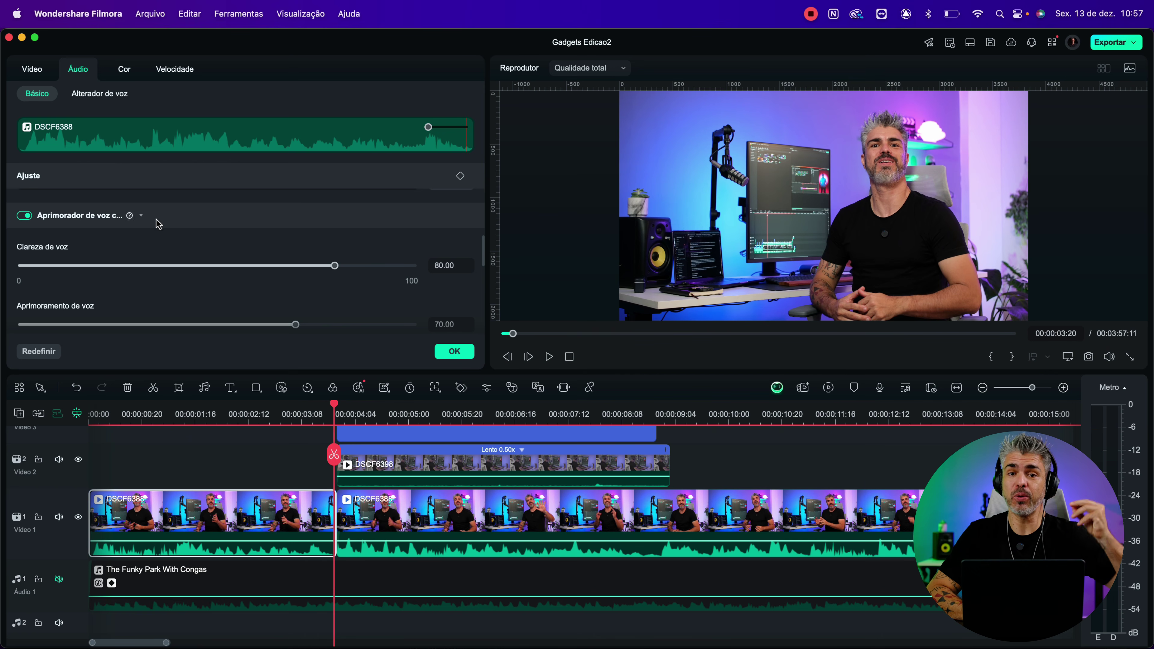
# - Set Aprimoramento de voz to 56 for the first clip and play it from the start
pyautogui.moveTo(293, 324); pyautogui.dragTo(241, 326)
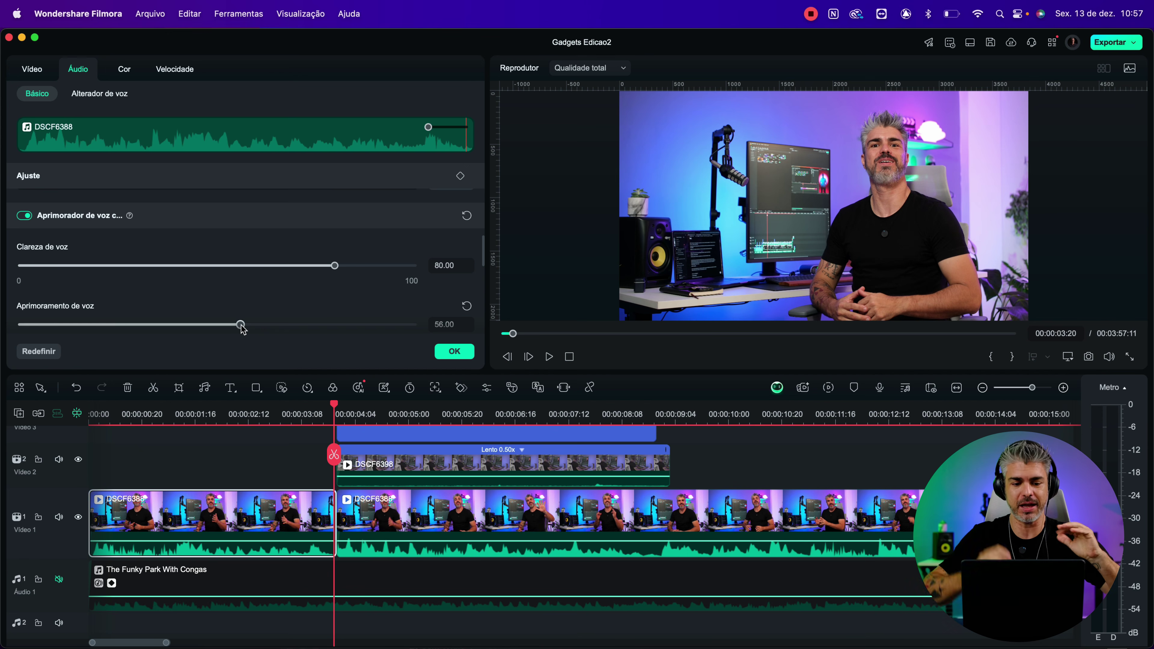
pyautogui.click(96, 411)
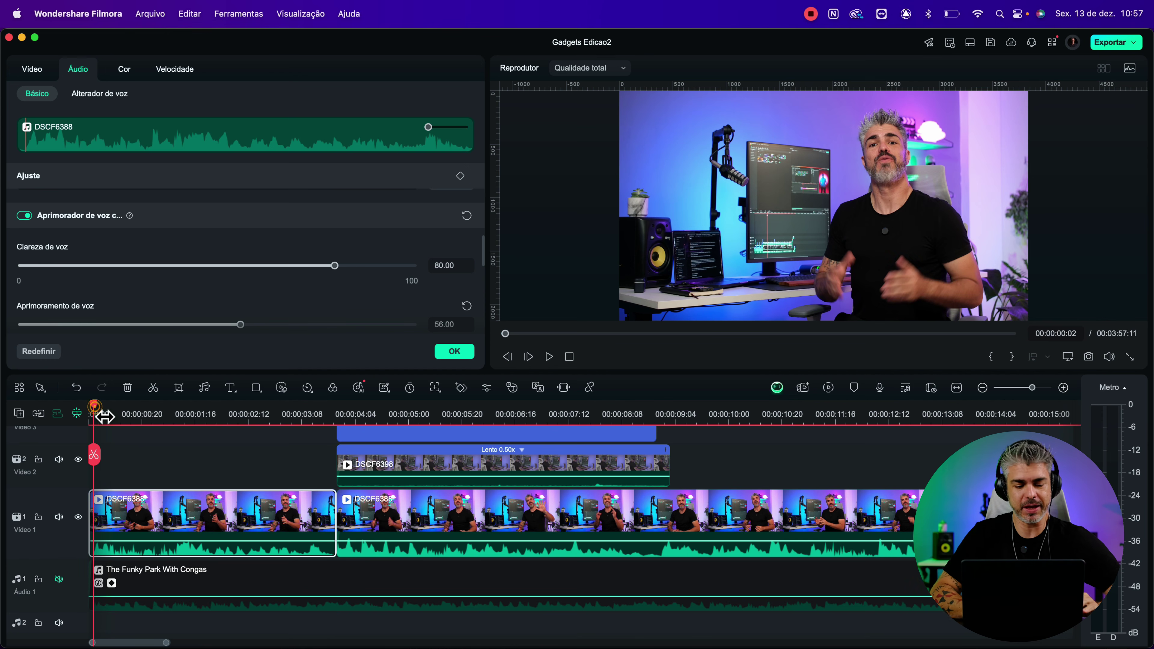
pyautogui.press('space')
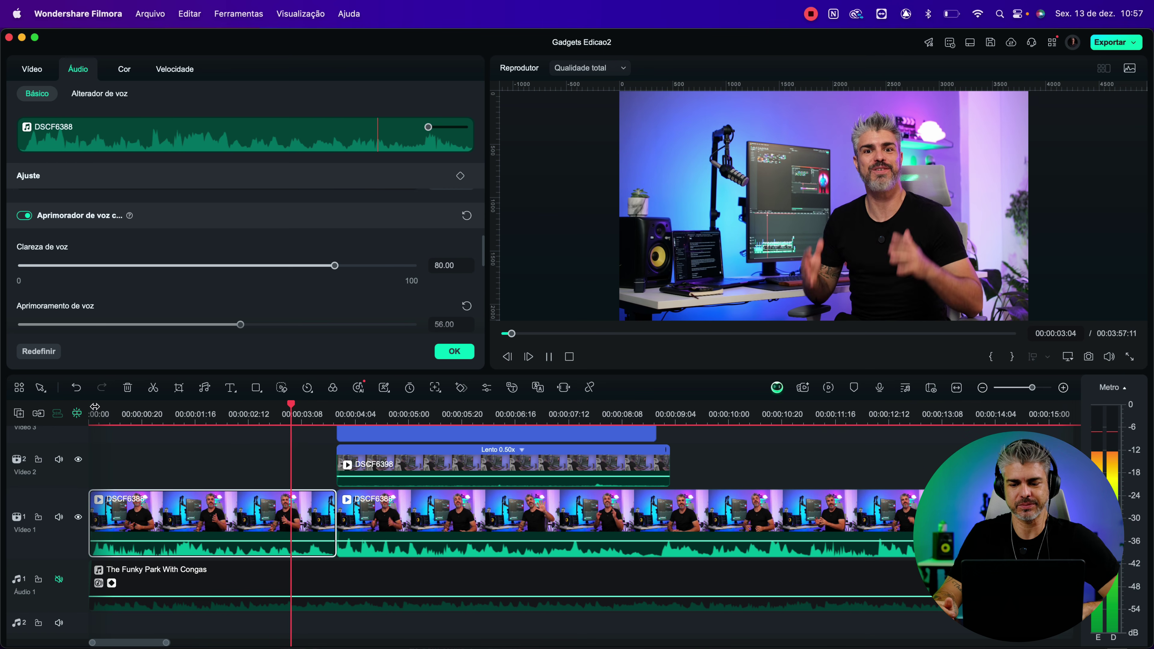
pyautogui.press('space')
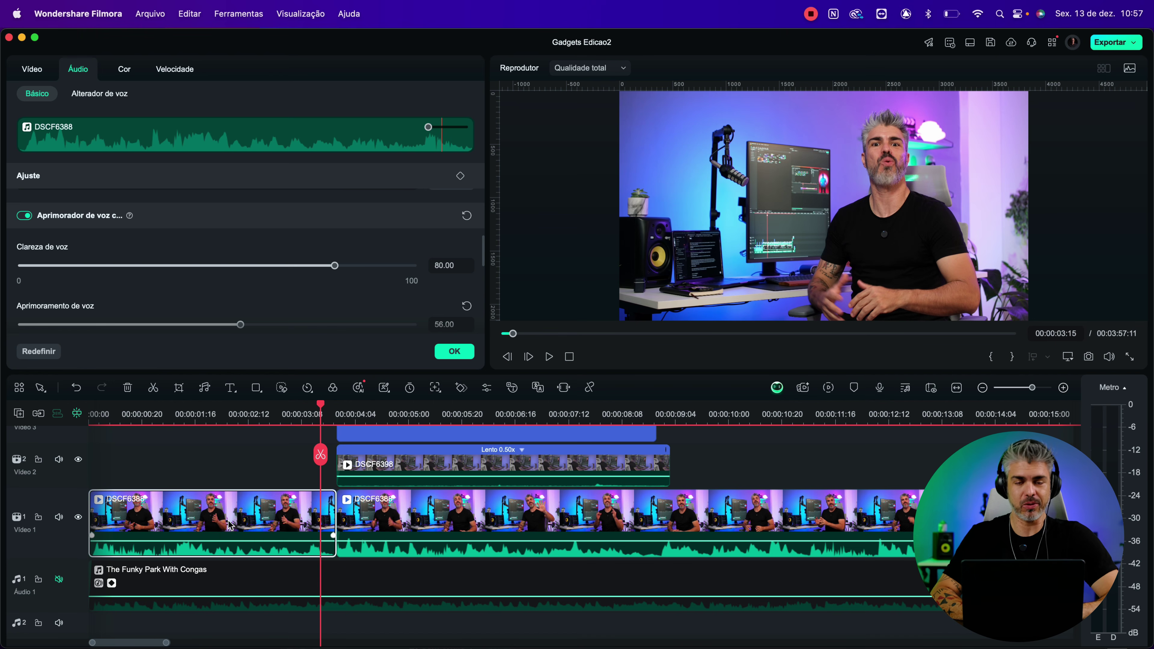
# - Copy the effects of the first DSCF6388 clip on Vídeo 1, which has the voice enhancement
pyautogui.click(418, 538)
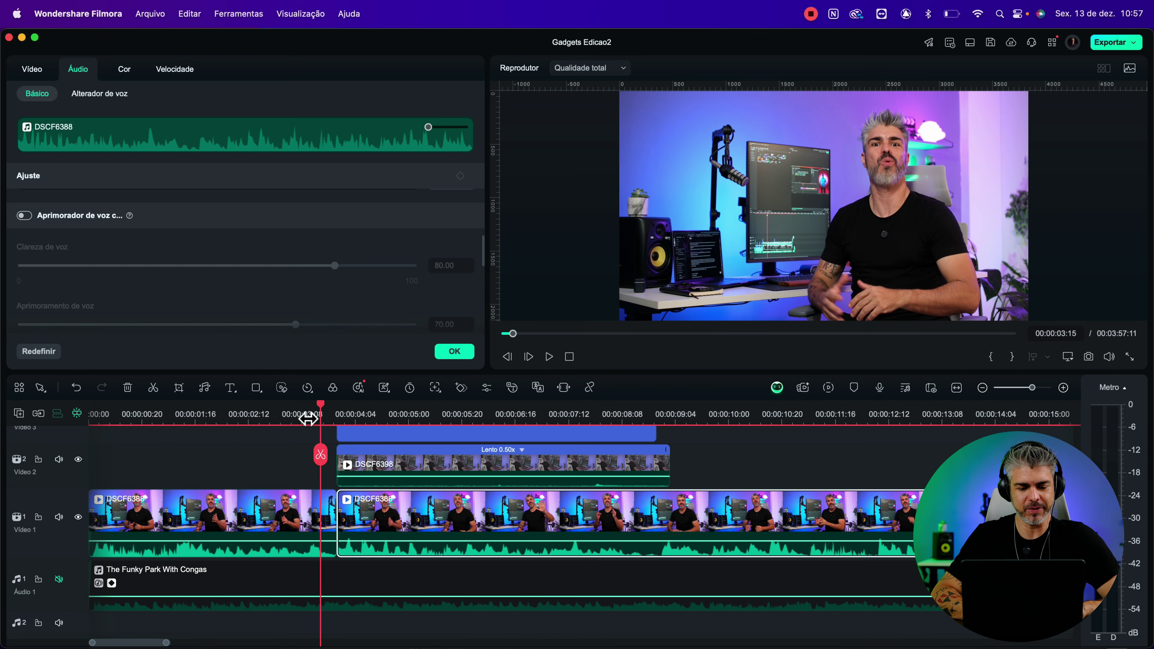
pyautogui.click(286, 414)
pyautogui.click(278, 520)
pyautogui.rightClick(278, 520)
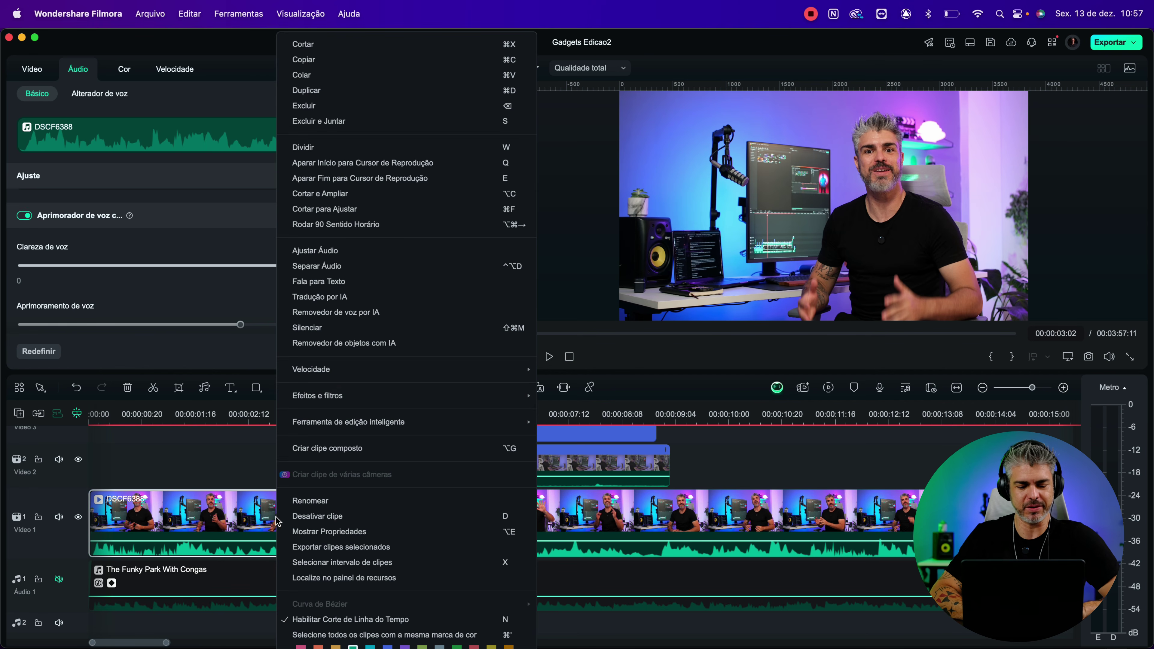
pyautogui.moveTo(348, 392)
pyautogui.click(579, 395)
# - Paste the copied effects onto all the remaining DSCF6388 clips on Vídeo 1 and play from 00:00:11:04 to check the voice
pyautogui.click(458, 513)
pyautogui.hotkey('shift', 'z')
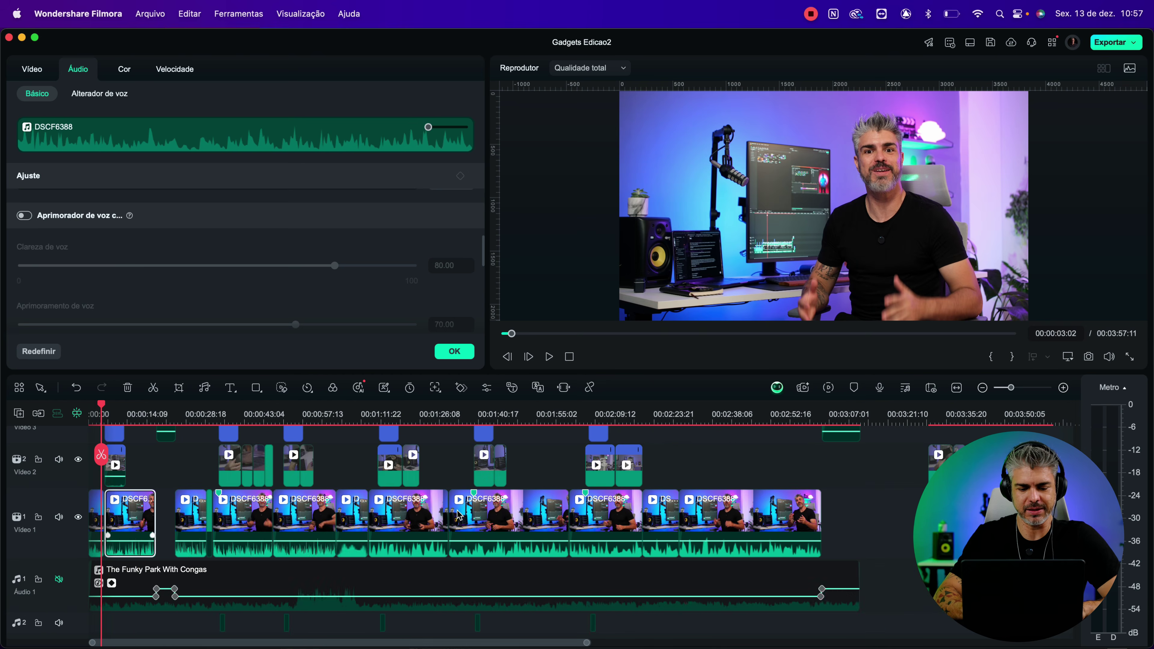
pyautogui.moveTo(856, 523); pyautogui.dragTo(105, 505)
pyautogui.click(133, 415)
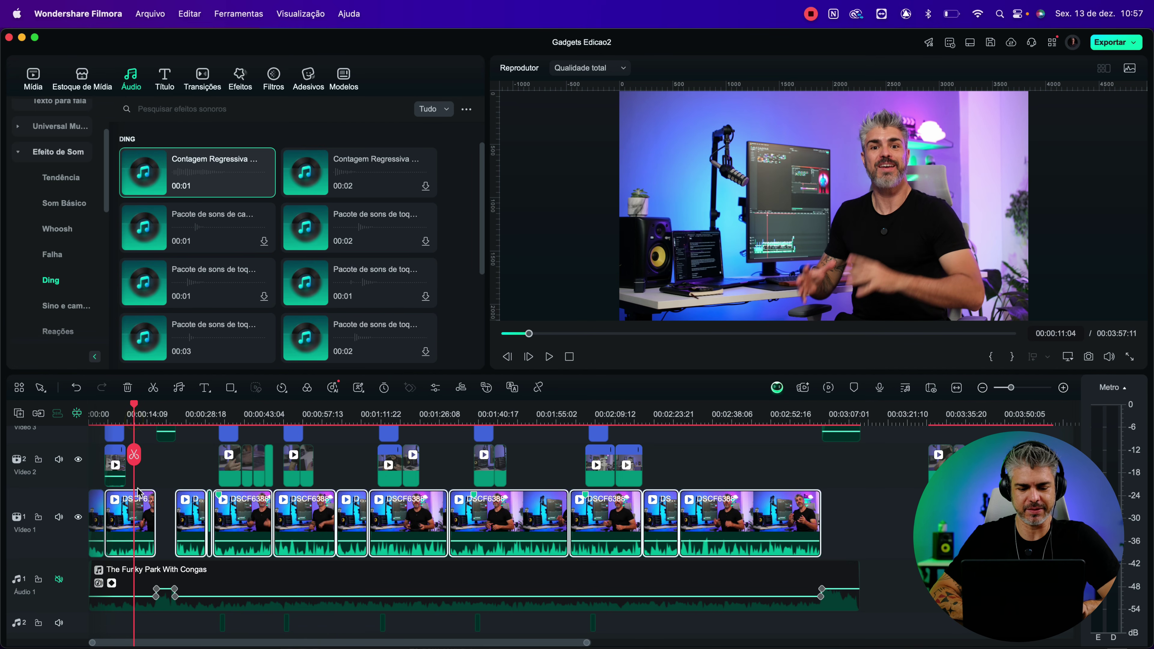
pyautogui.rightClick(143, 519)
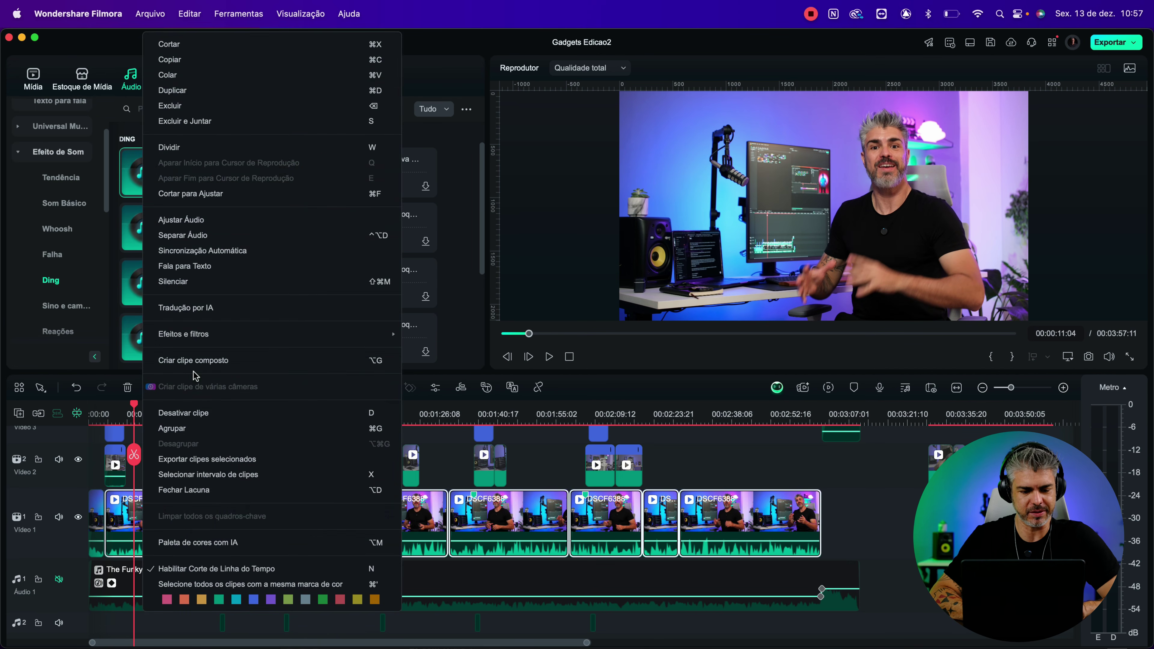
pyautogui.moveTo(200, 335)
pyautogui.click(450, 333)
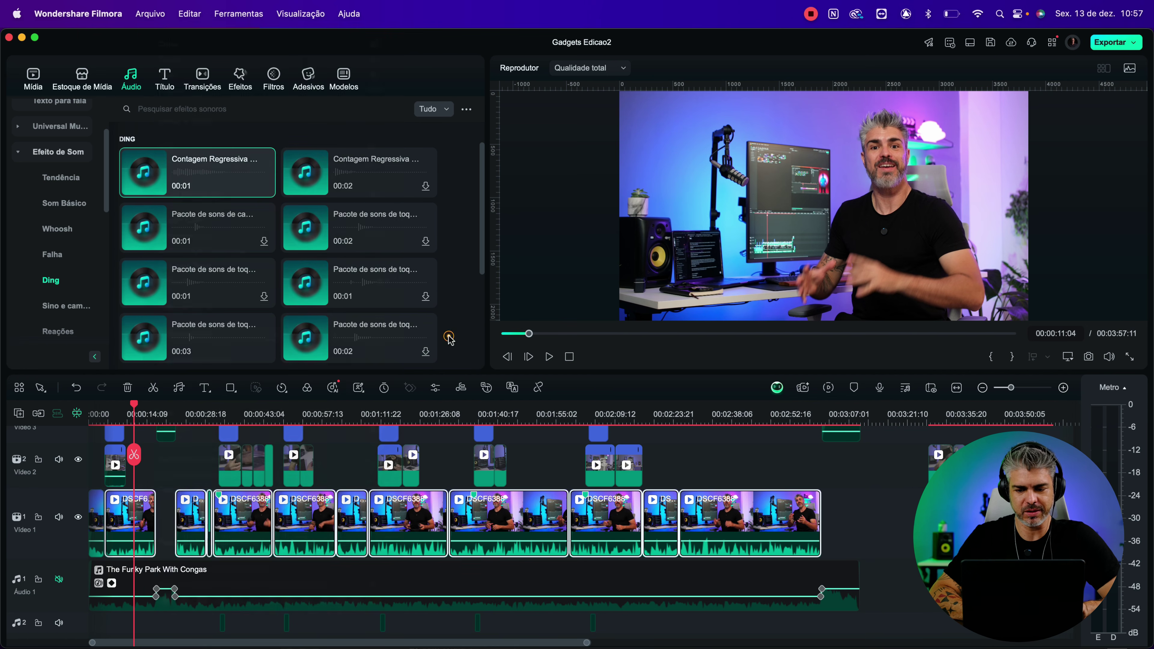
pyautogui.press('space')
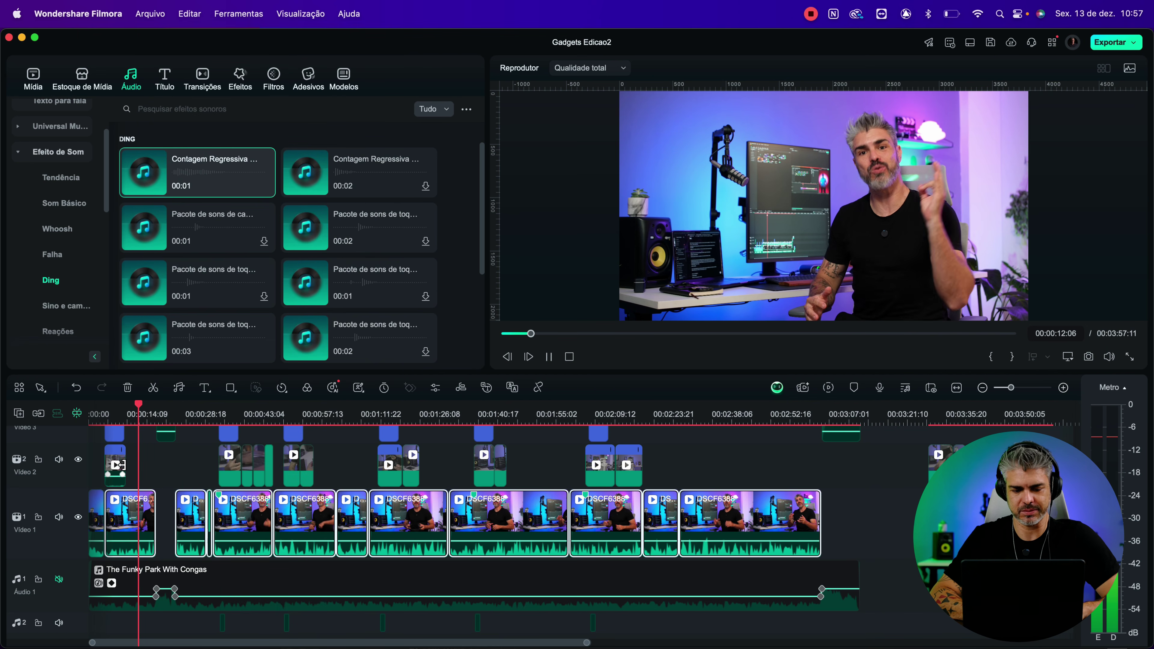
pyautogui.press('space')
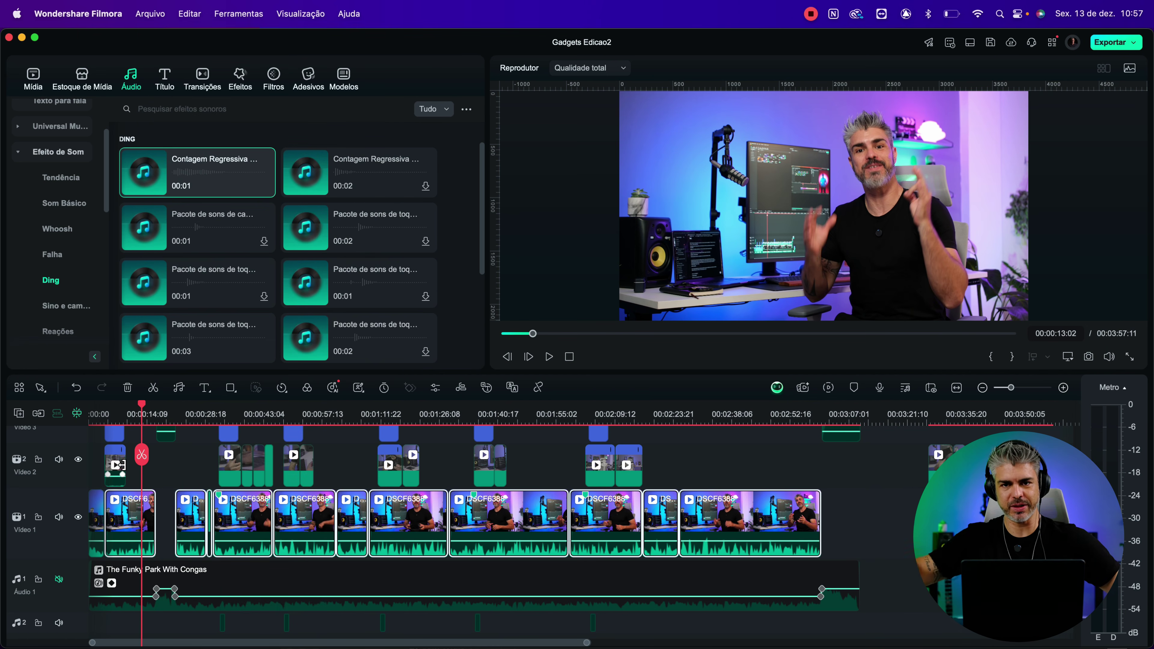
# - Unmute the Áudio 1 music track and play from 00:00:13:02 to check the voice together with the music
pyautogui.click(58, 581)
pyautogui.press('space')
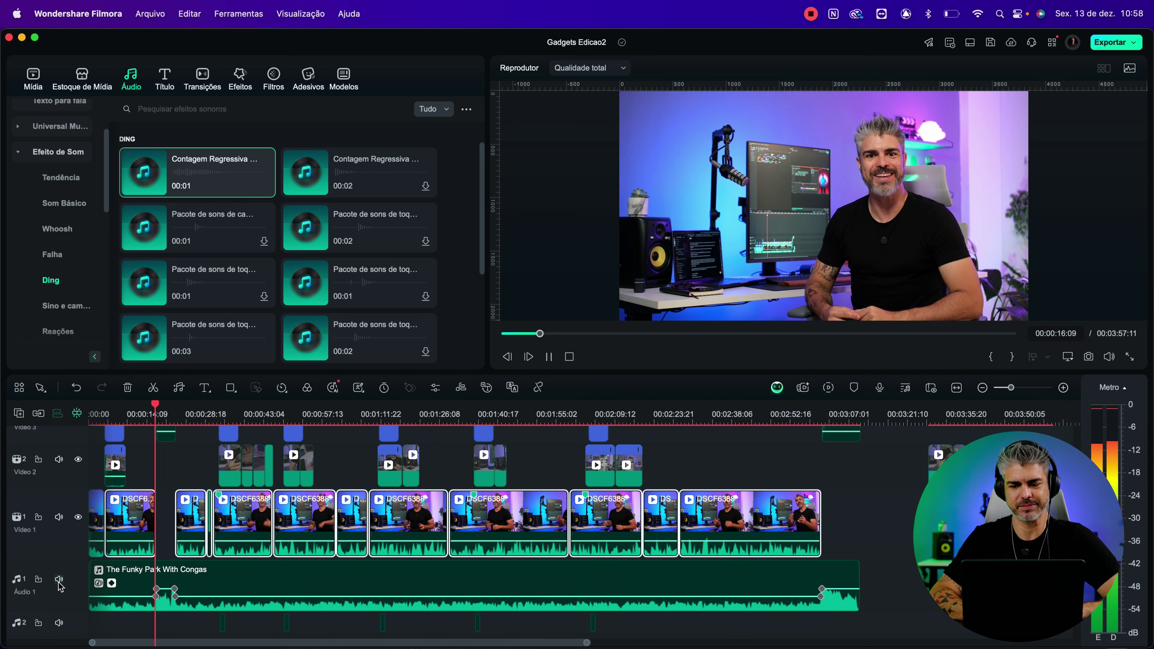
pyautogui.press('space')
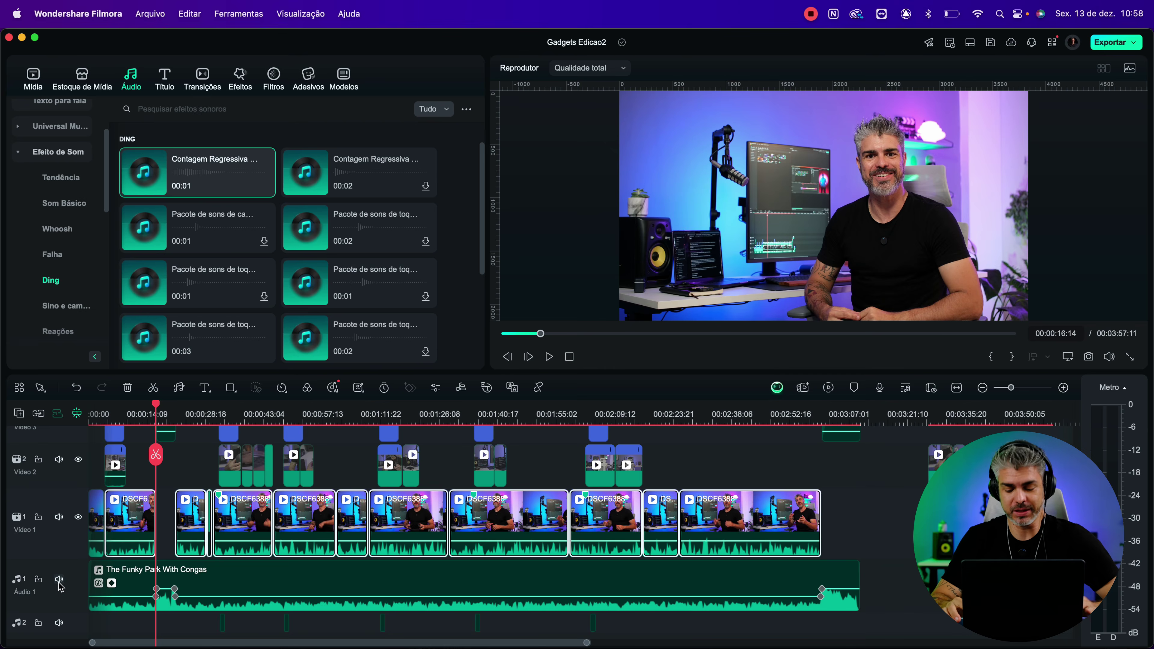
# - Play a short part of the opening DSCF6388 clip on Vídeo 1 from 00:00:01:04
pyautogui.press('super+equal')
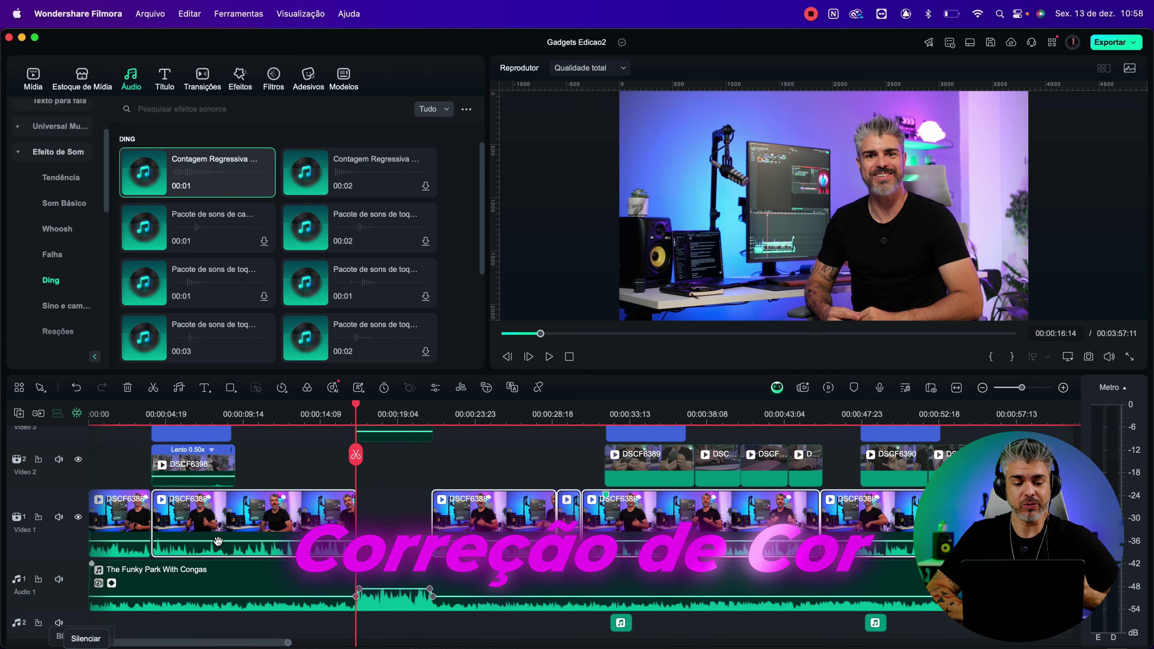
pyautogui.click(250, 412)
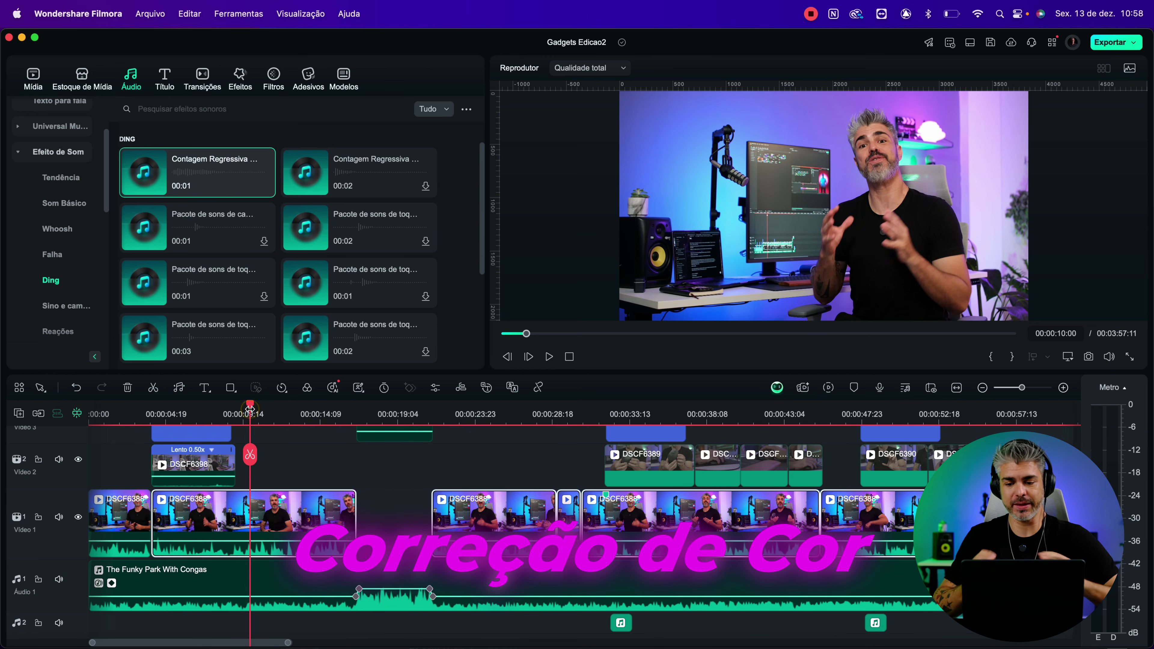
pyautogui.press('Home')
pyautogui.press('super+equal')
pyautogui.press('super+equal')
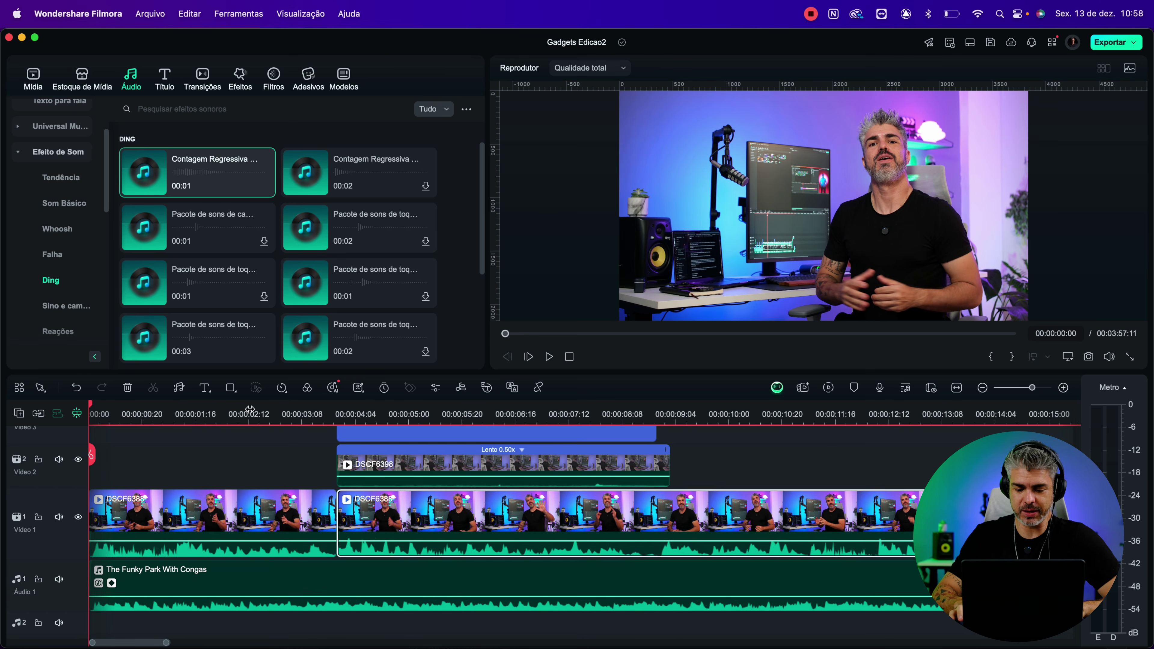
pyautogui.click(386, 413)
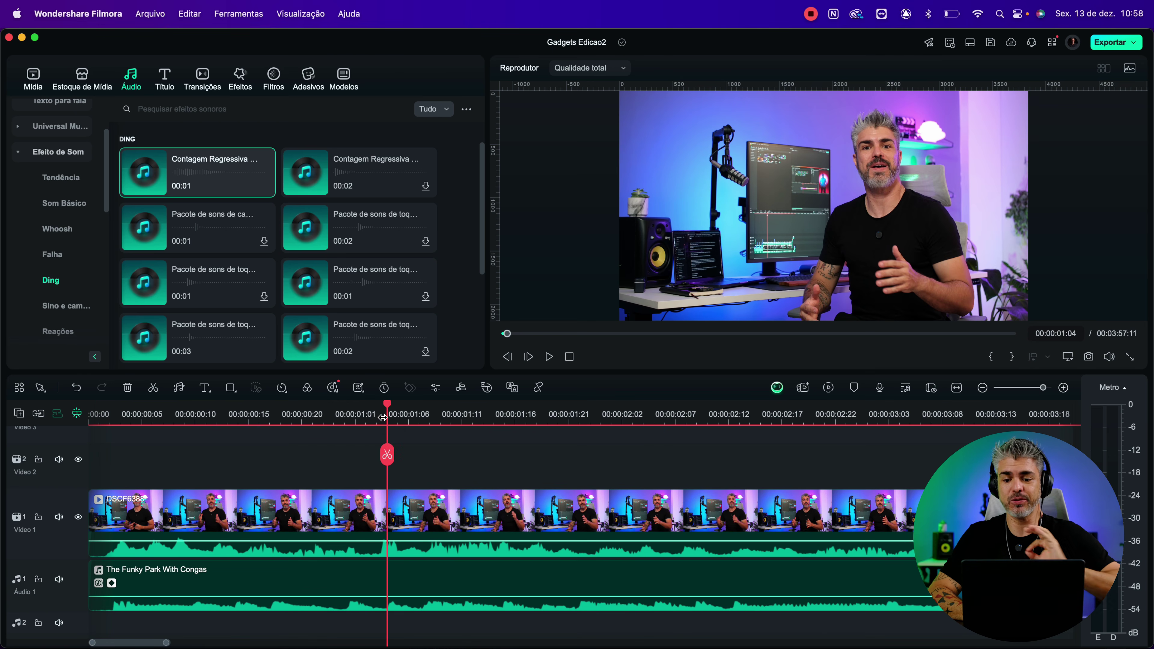
pyautogui.click(410, 510)
pyautogui.press('space')
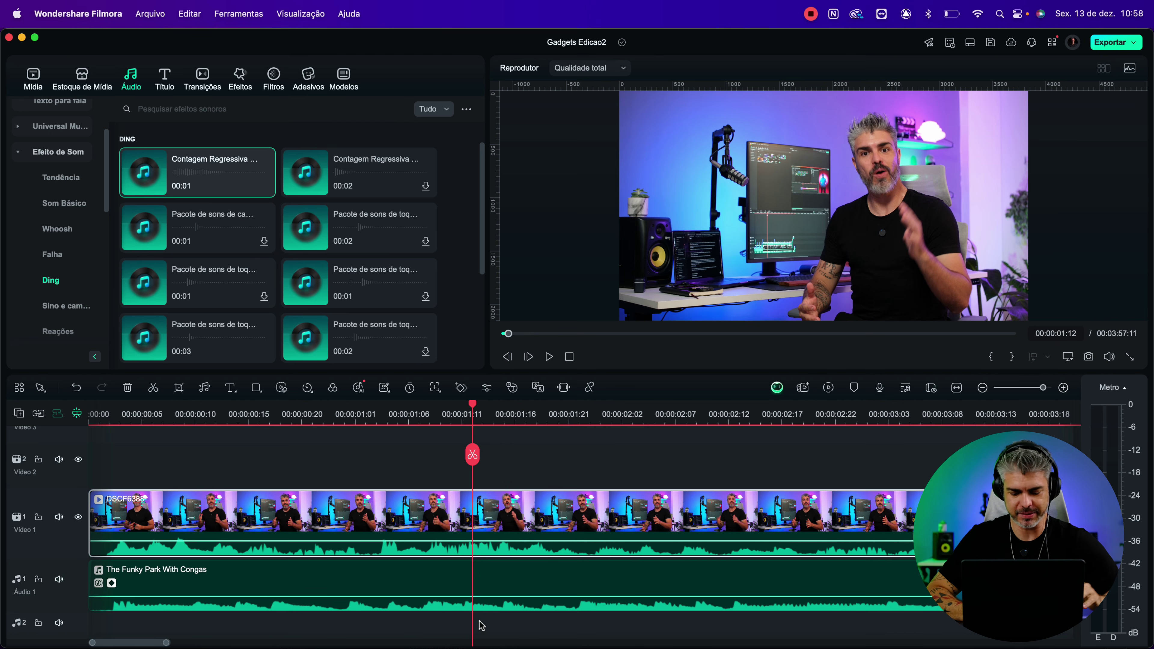
# - Hide the Vídeo 3 title track and compare the picture of the DSCF6398 clip with the talking clip before it
pyautogui.press('super+minus')
pyautogui.press('super+minus')
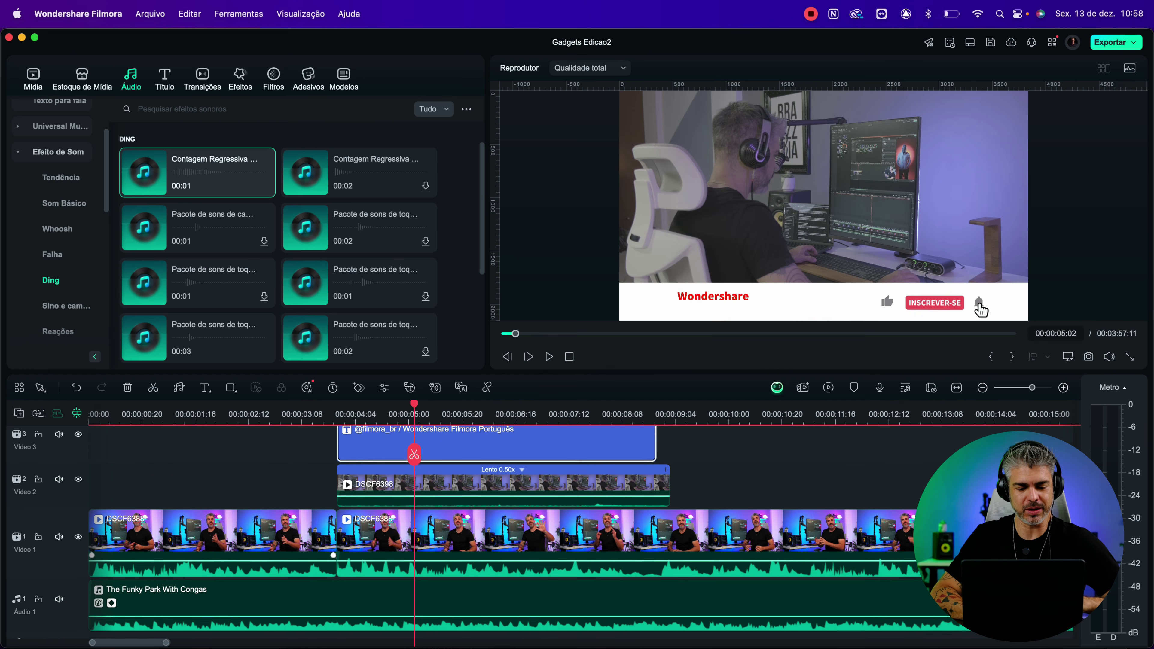
pyautogui.click(79, 472)
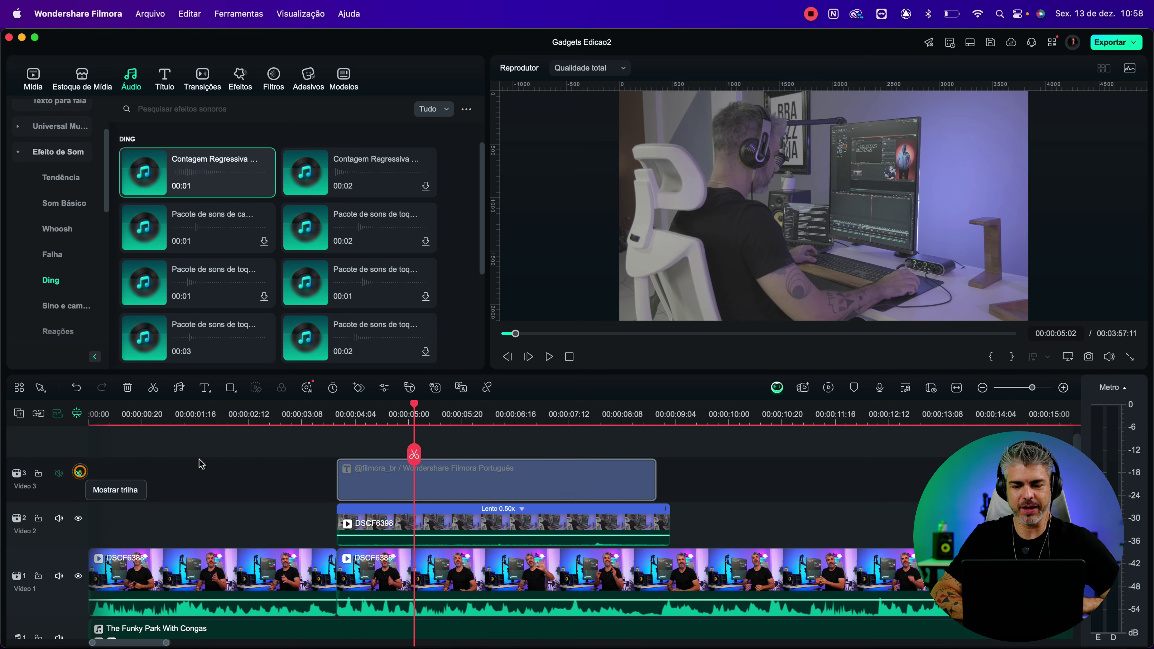
pyautogui.click(375, 414)
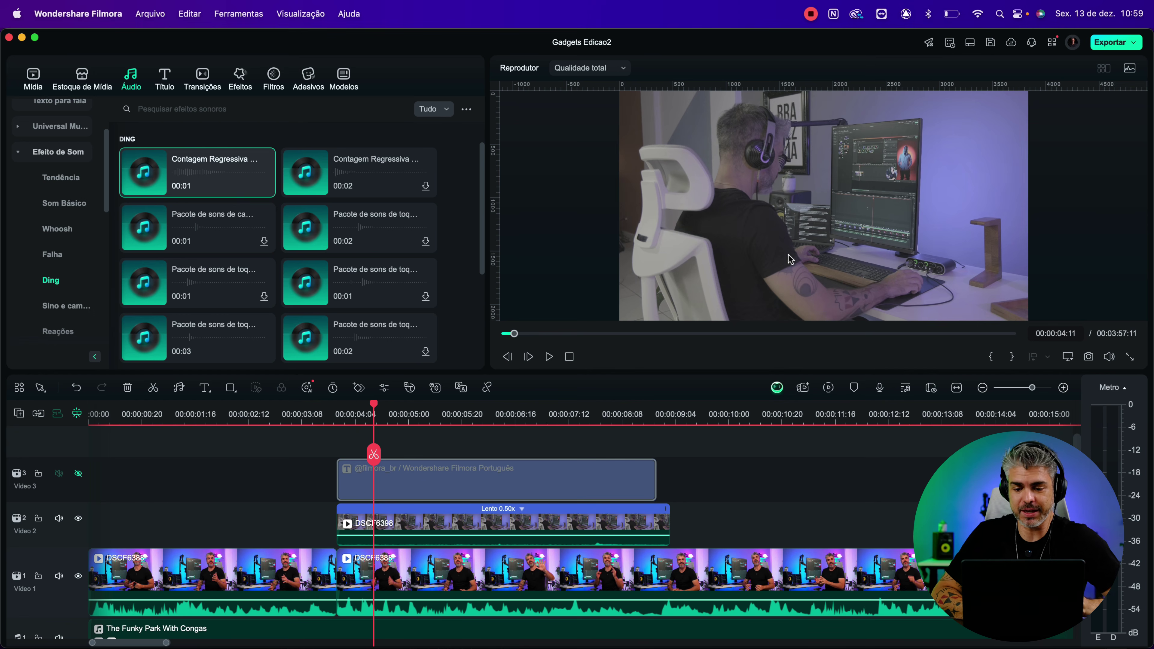
pyautogui.click(318, 432)
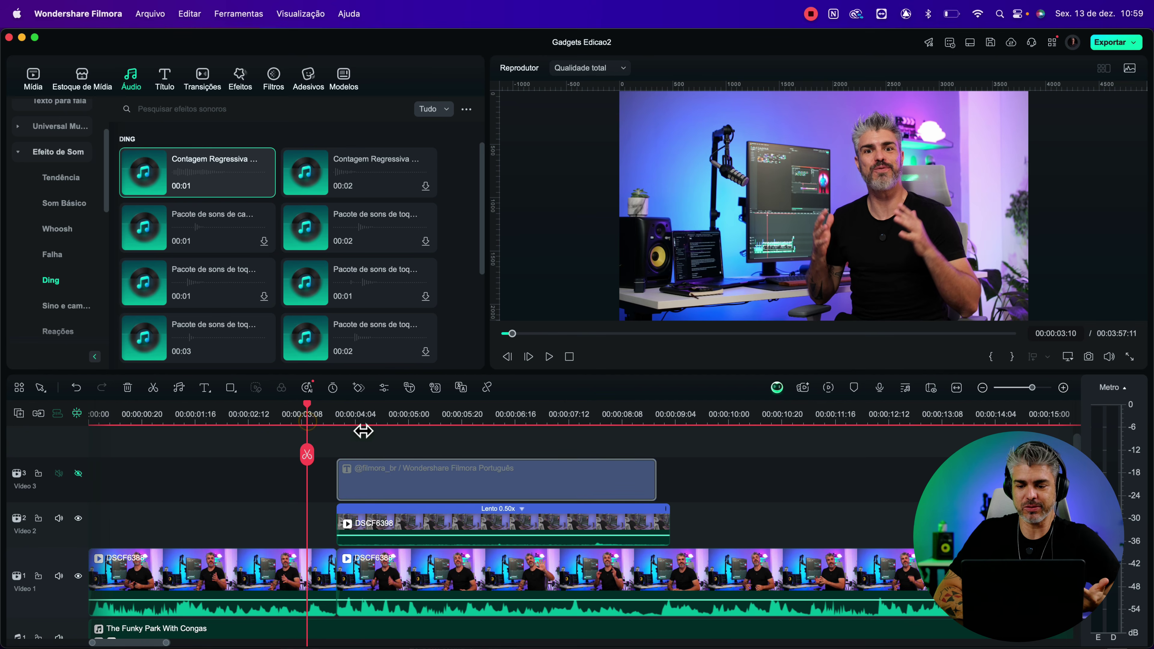
pyautogui.click(379, 430)
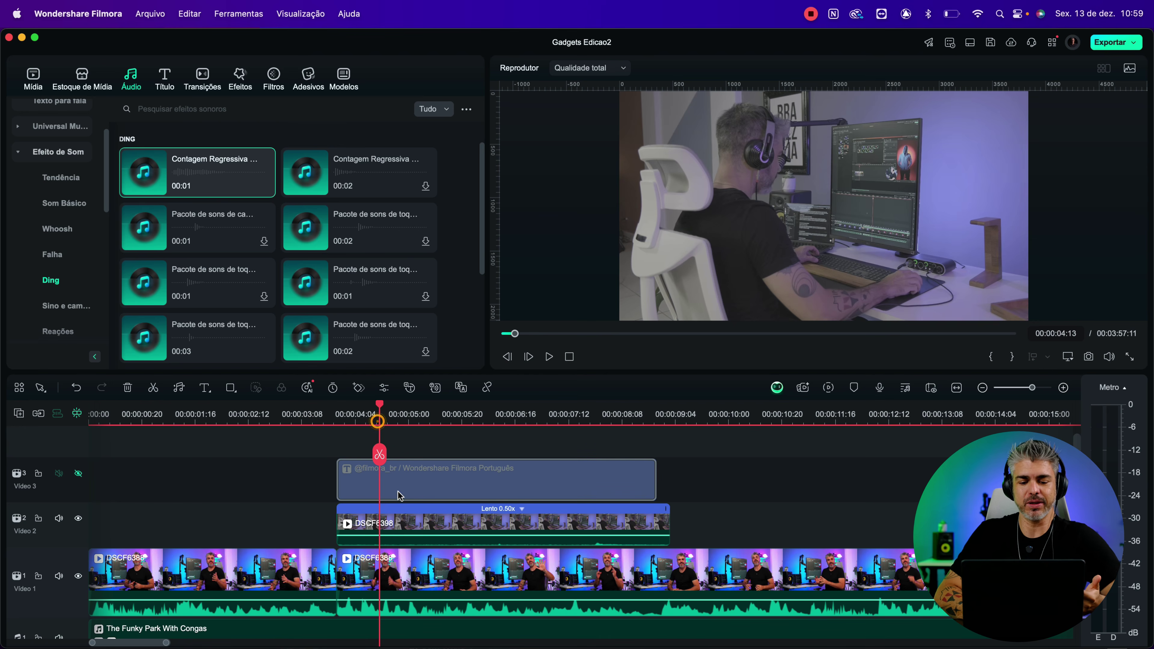
# - Look through the LUT presets in the color settings of the DSCF6398 clip on Vídeo 2
pyautogui.doubleClick(403, 526)
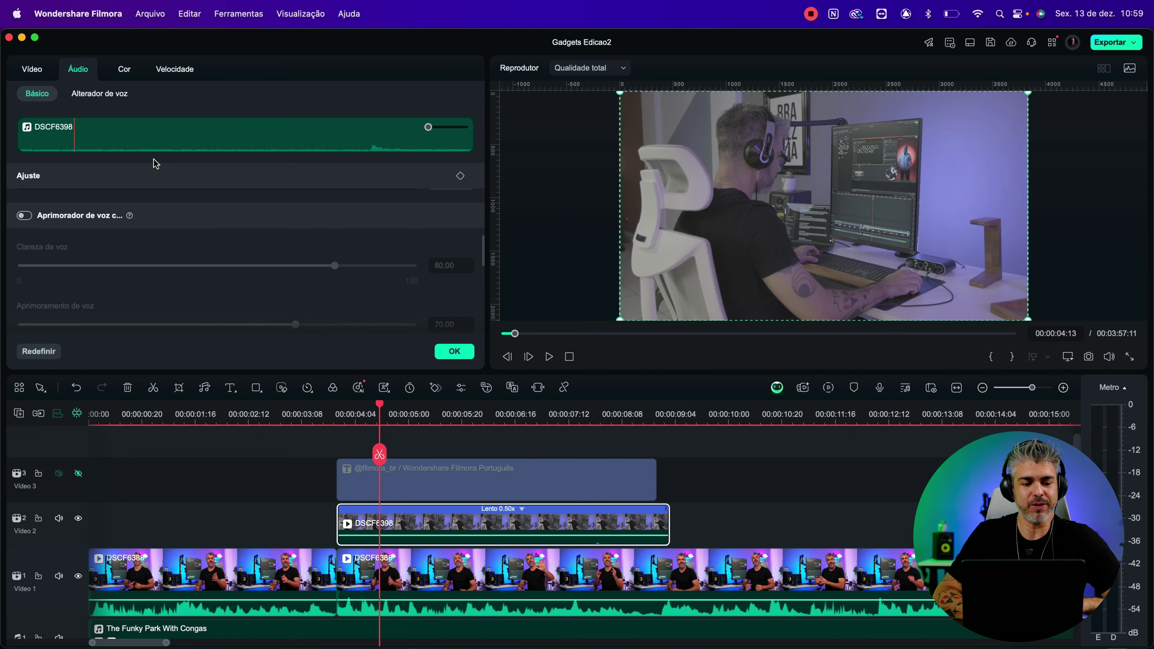
pyautogui.click(130, 75)
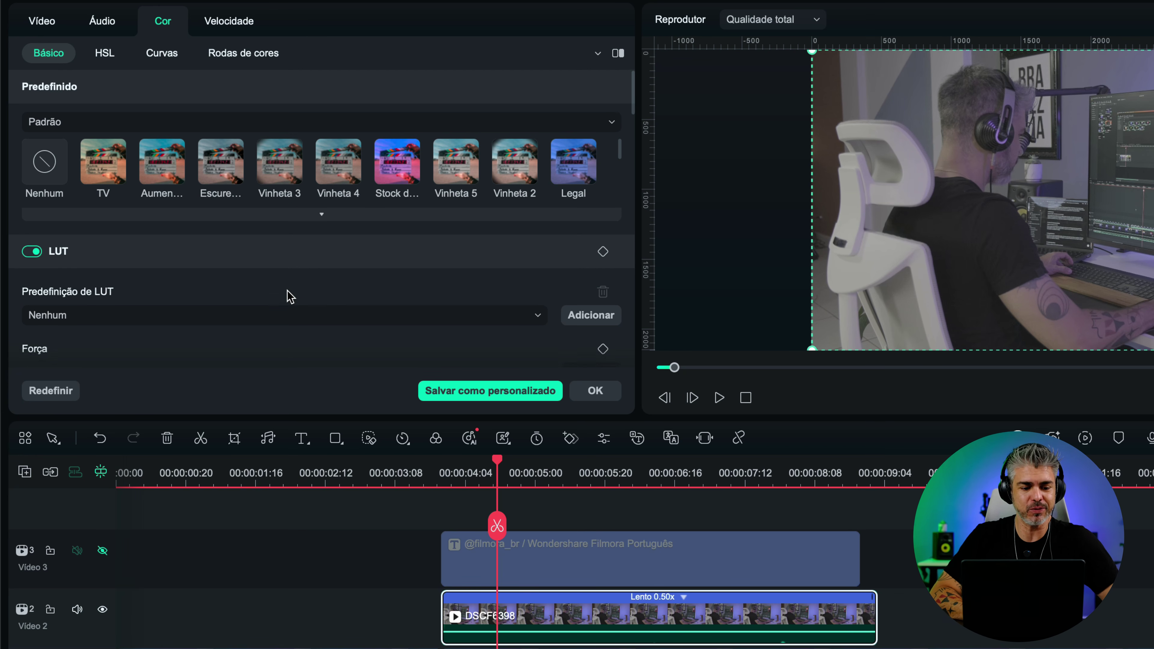
pyautogui.scroll(-1, 291, 296)
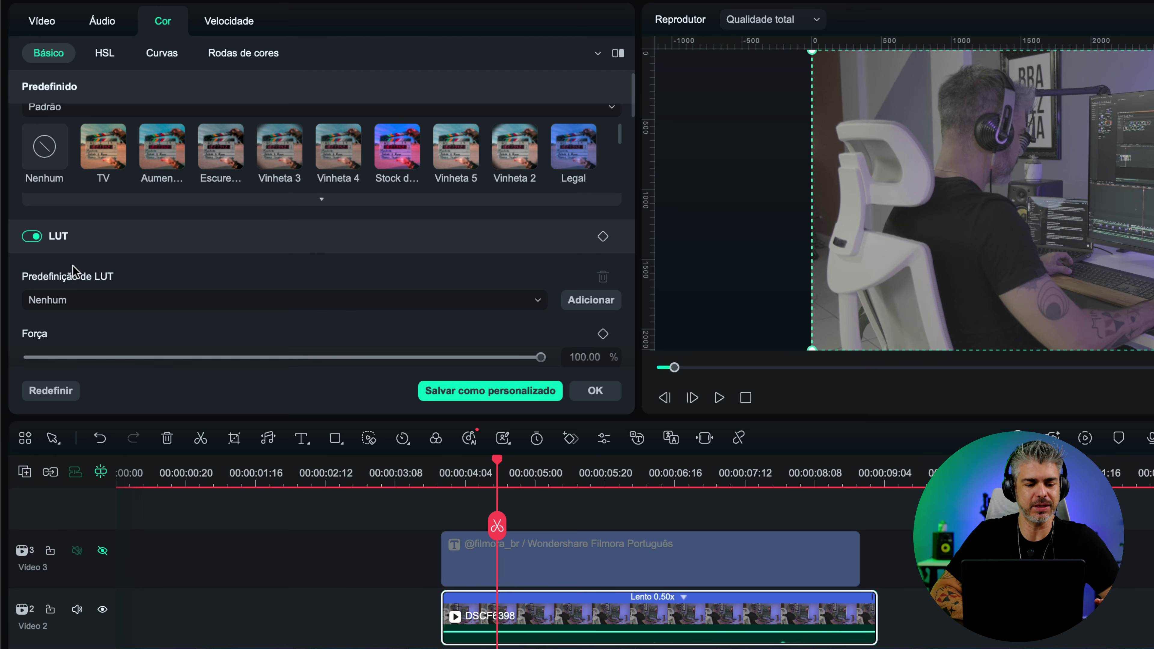
pyautogui.scroll(-1, 98, 296)
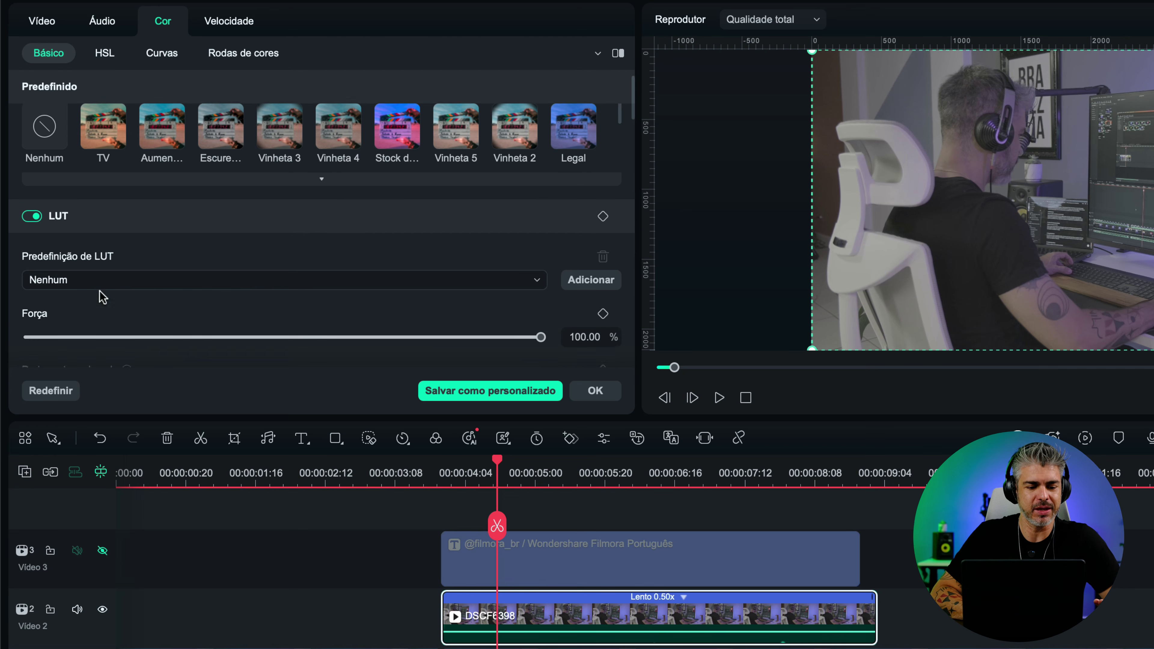
pyautogui.click(97, 273)
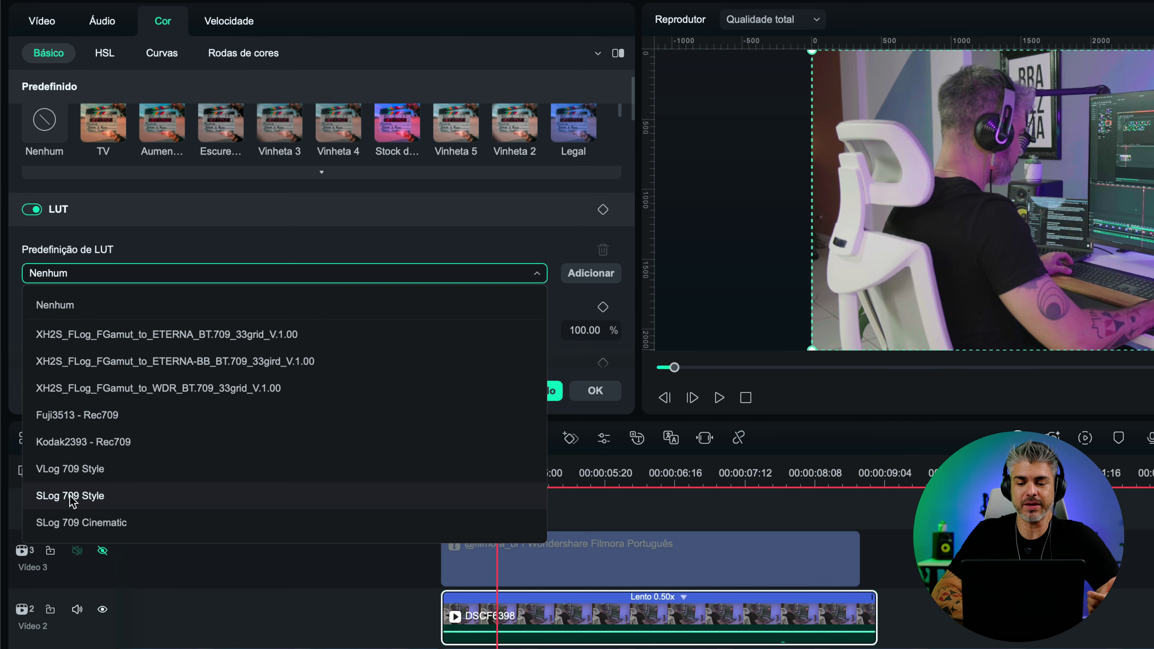
pyautogui.scroll(-1, 69, 518)
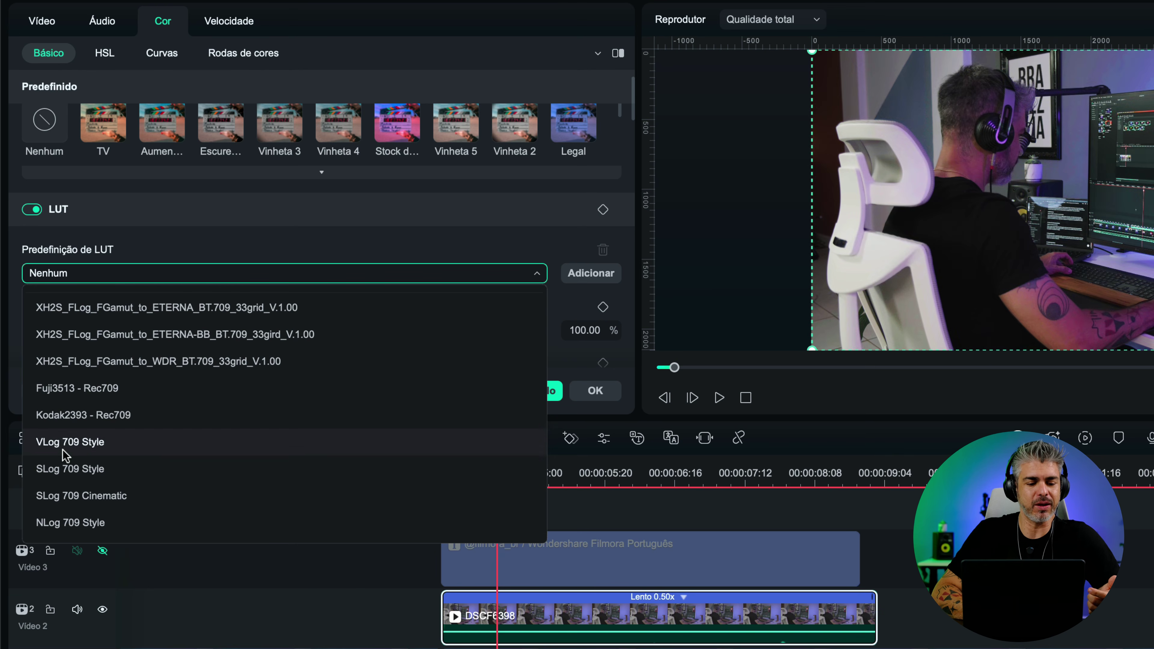
pyautogui.scroll(-4, 66, 488)
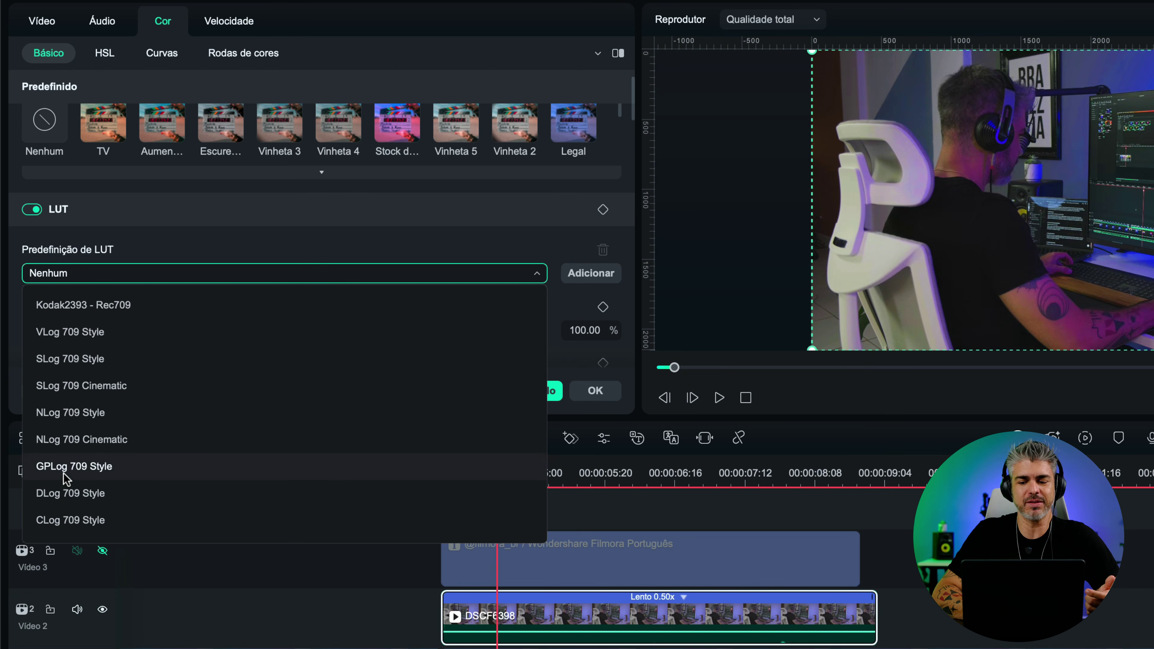
pyautogui.scroll(5, 66, 486)
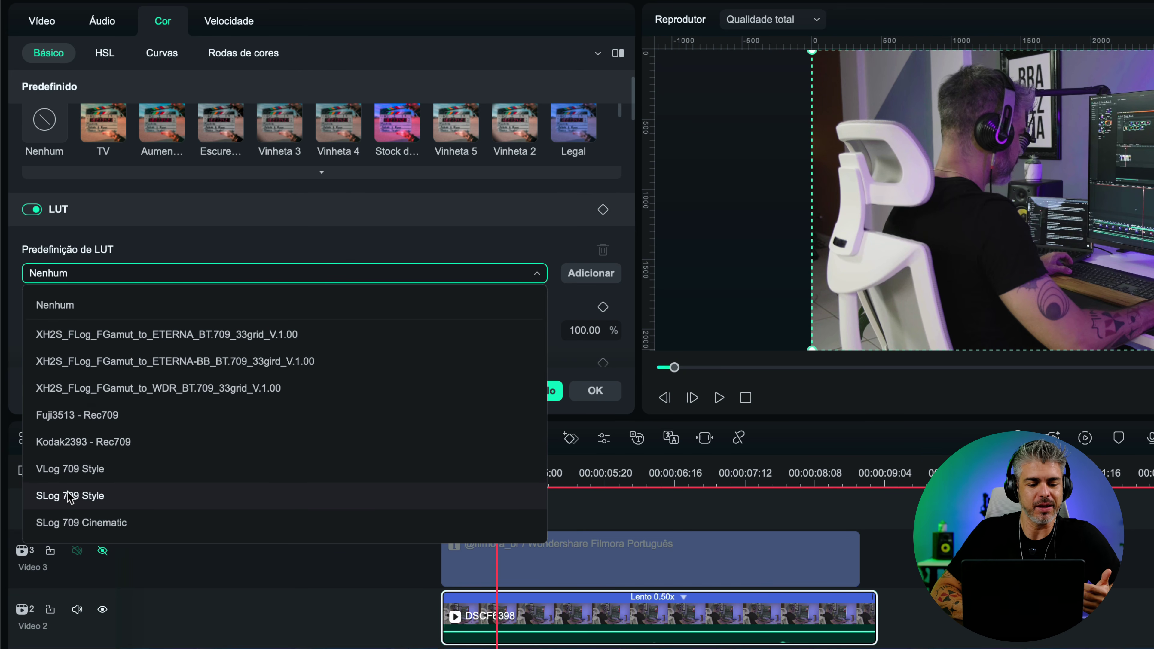
pyautogui.click(282, 232)
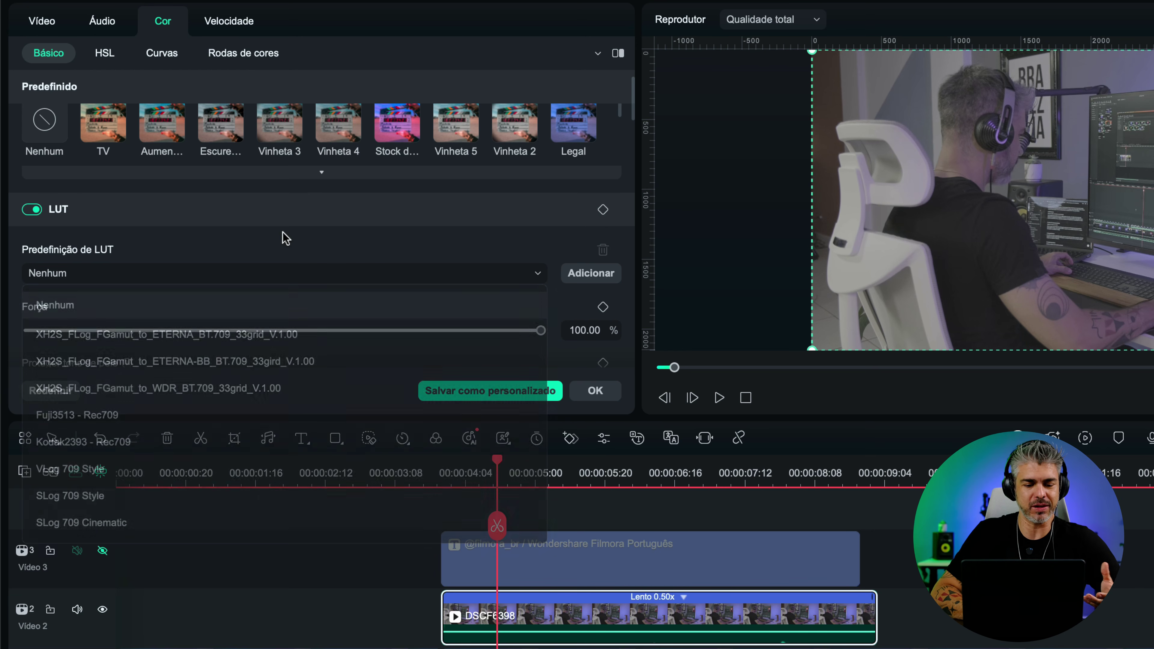
# - Browse the LUT files available for import in the CubeLUTFiles folder, then cancel without adding any
pyautogui.click(593, 272)
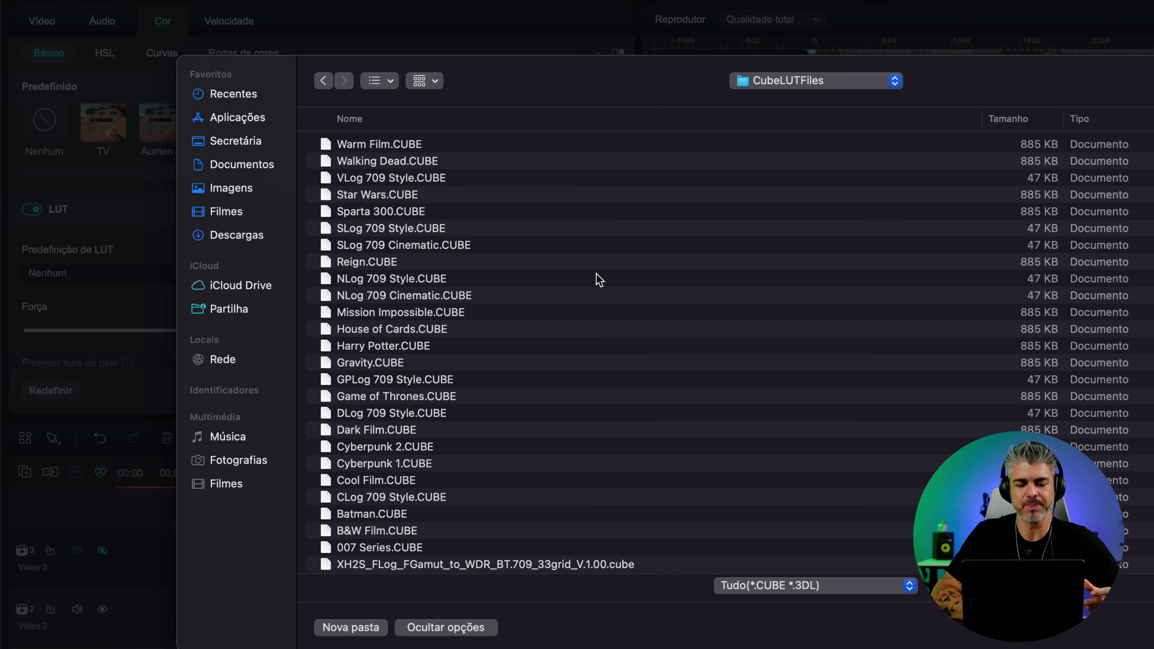
pyautogui.scroll(-3, 353, 205)
pyautogui.scroll(3, 352, 204)
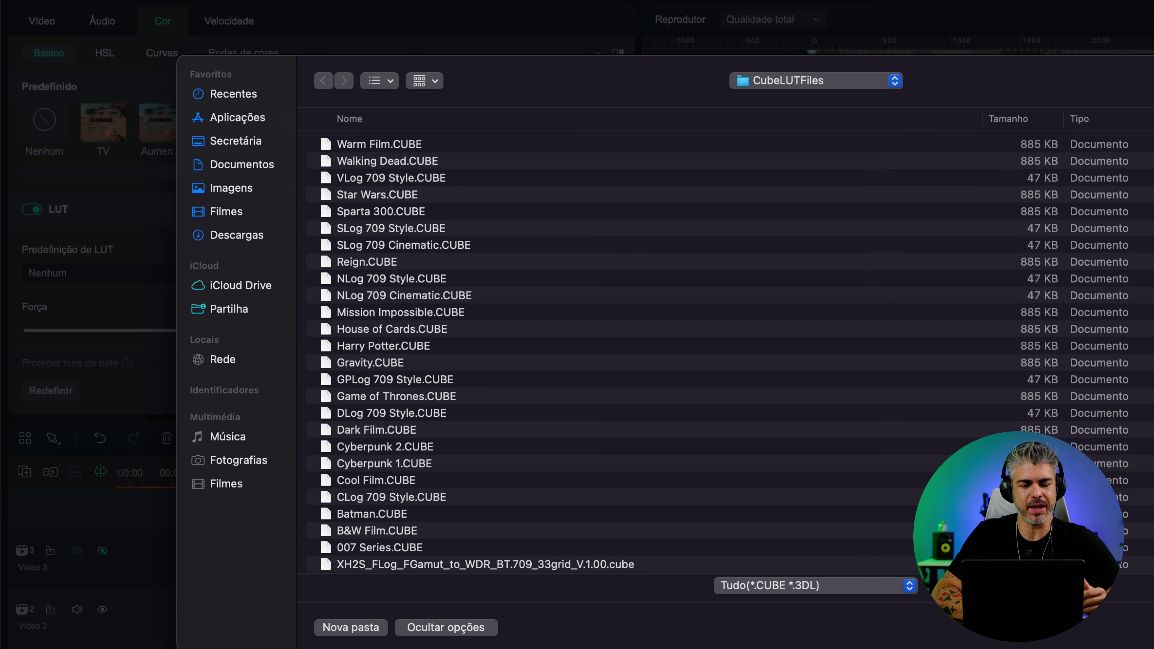
pyautogui.press('Escape')
# - Apply the XH2S_FLog_FGamut_to_WDR_BT.709_33grid_V.1.00 LUT to the DSCF6398 clip and view it against the preceding talking clip
pyautogui.click(160, 273)
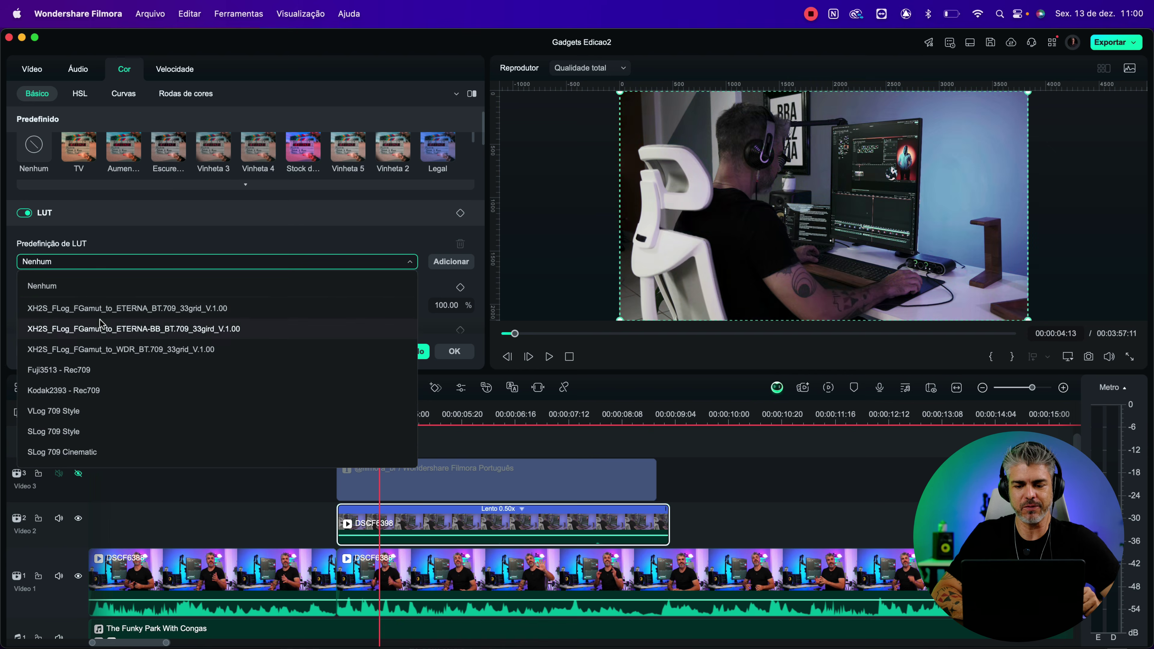
pyautogui.click(50, 350)
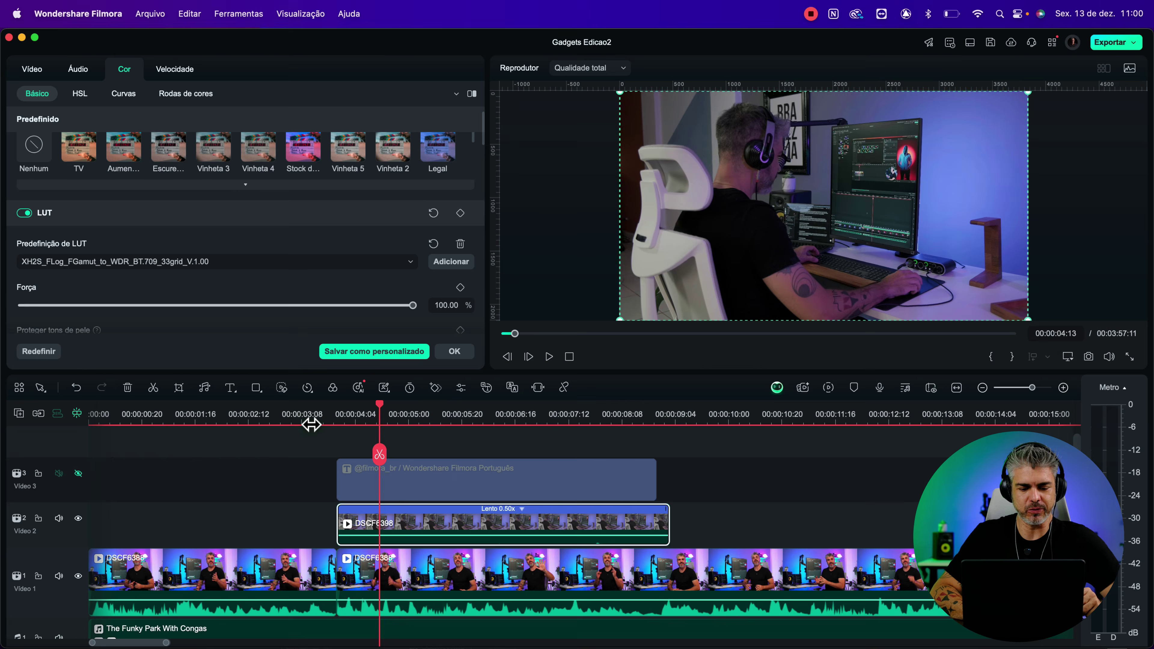
pyautogui.click(301, 420)
pyautogui.click(404, 414)
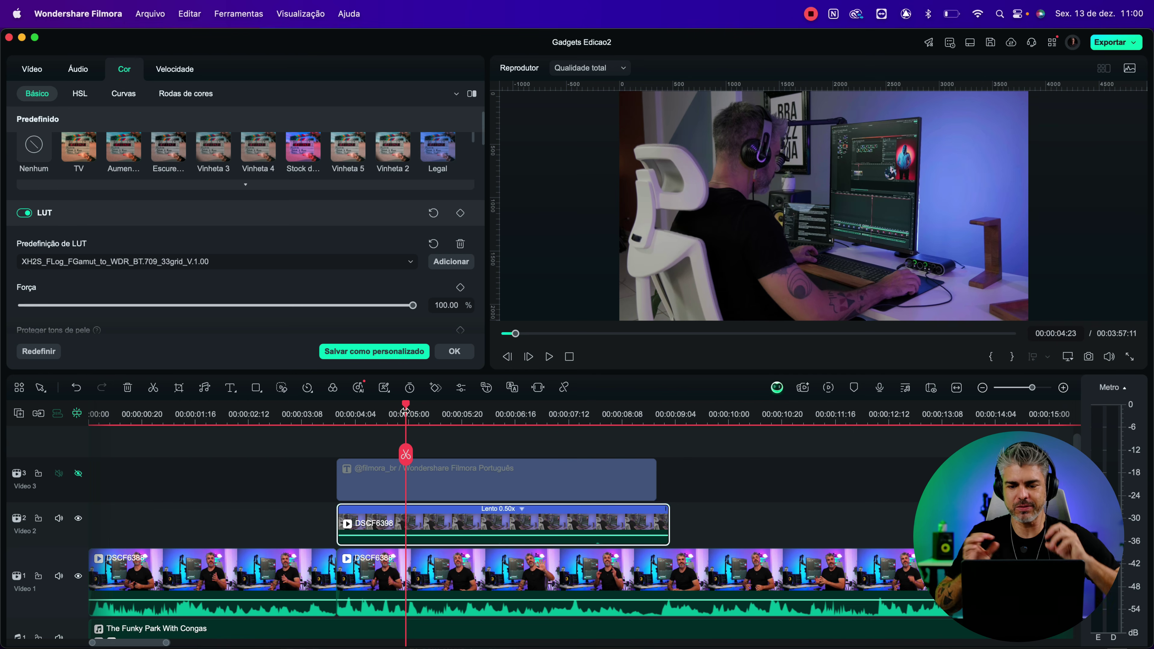
# - Set Temperatura to 4 and Saturação to 18 for the DSCF6398 clip
pyautogui.scroll(-5, 290, 300)
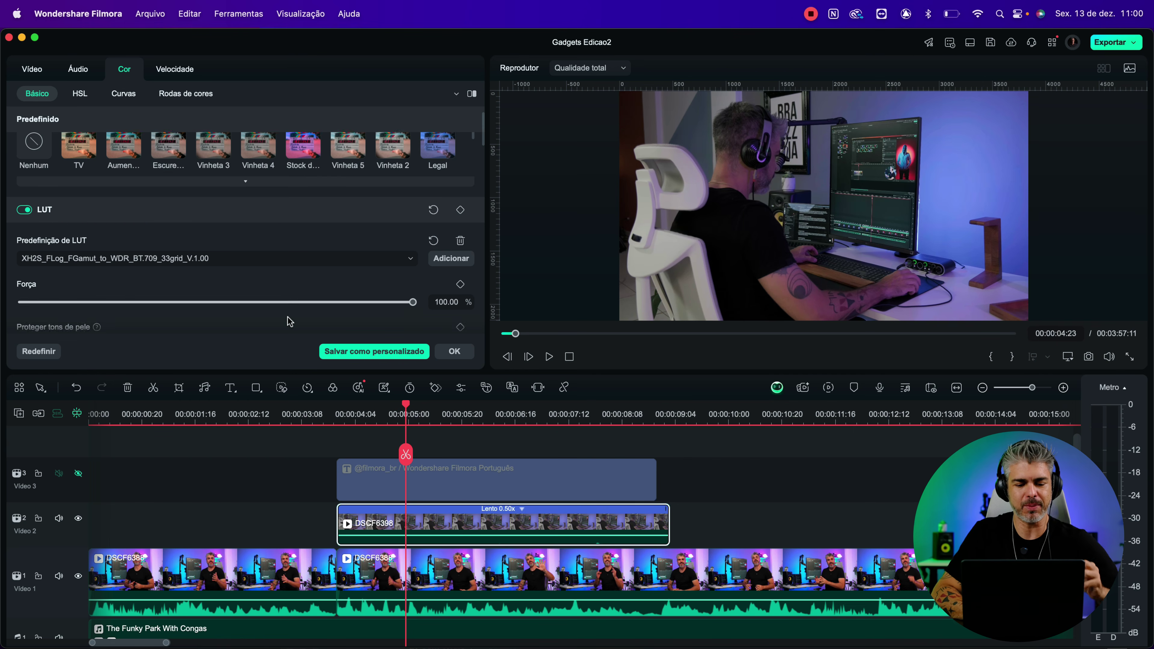
pyautogui.scroll(-10, 290, 321)
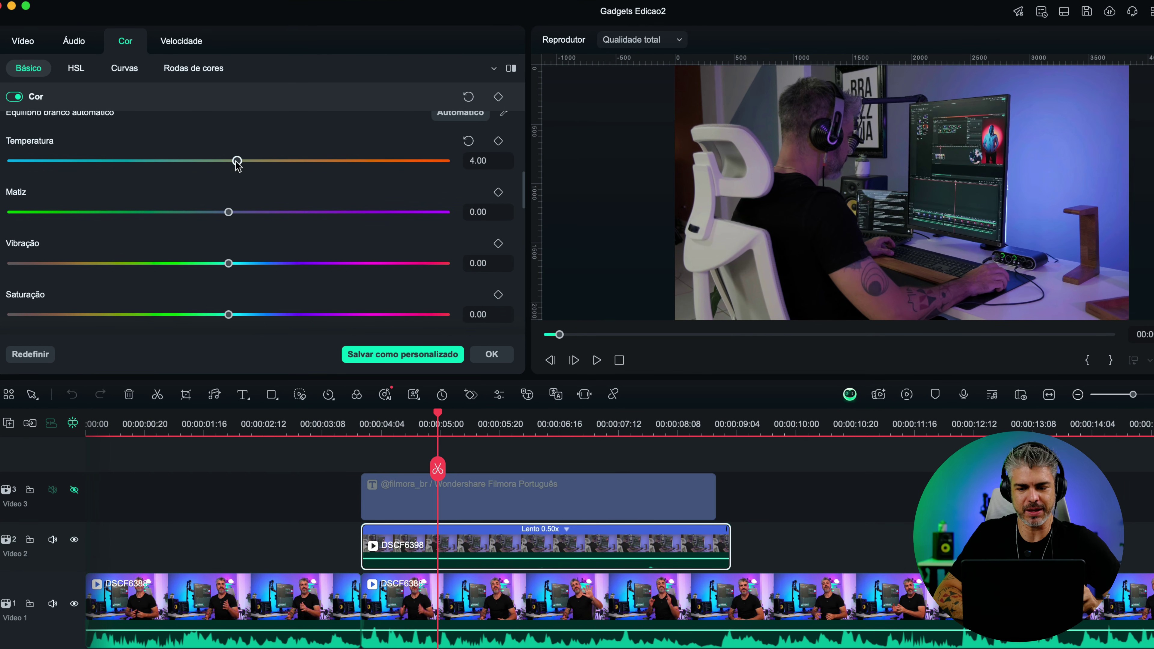
pyautogui.scroll(-4, 250, 262)
pyautogui.moveTo(229, 145); pyautogui.dragTo(267, 153)
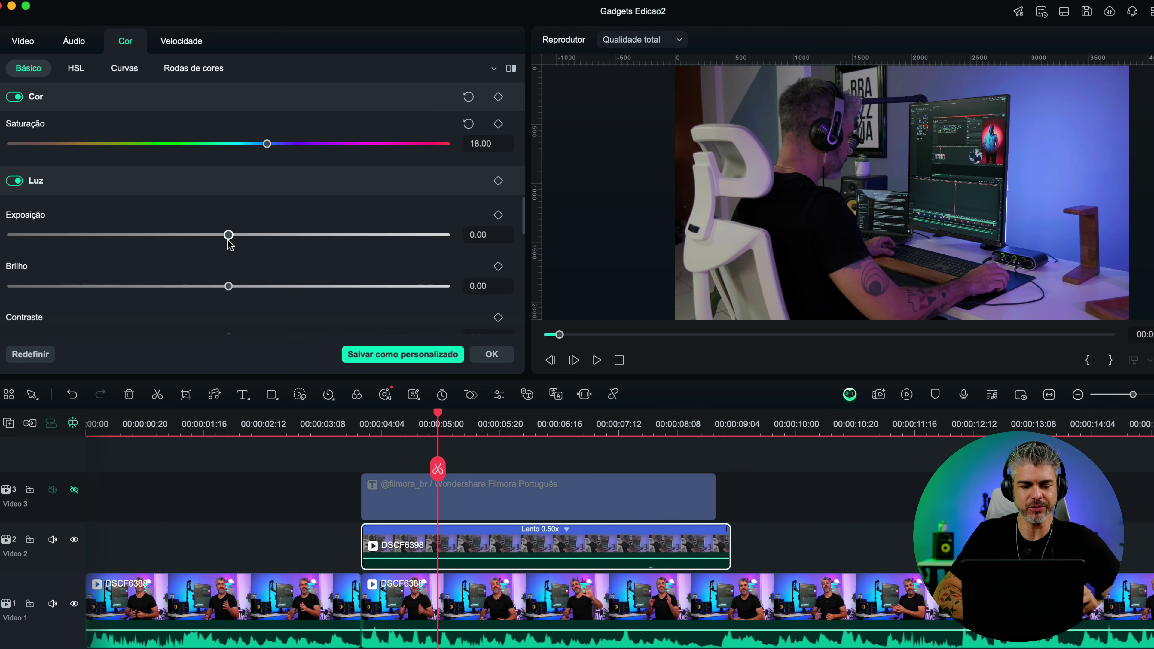
# - Adjust the light of the DSCF6398 clip: Exposição 5, Contraste 17 and Brilho 16
pyautogui.moveTo(229, 235); pyautogui.dragTo(239, 234)
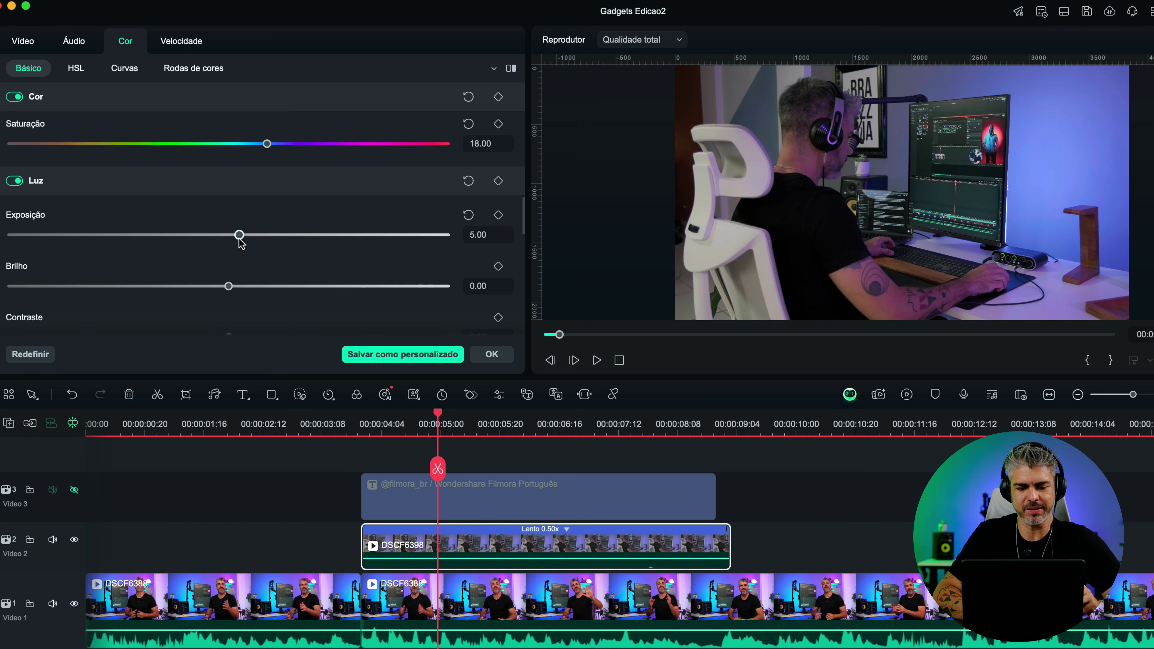
pyautogui.scroll(-2, 234, 263)
pyautogui.moveTo(228, 299); pyautogui.dragTo(265, 304)
pyautogui.scroll(-2, 266, 303)
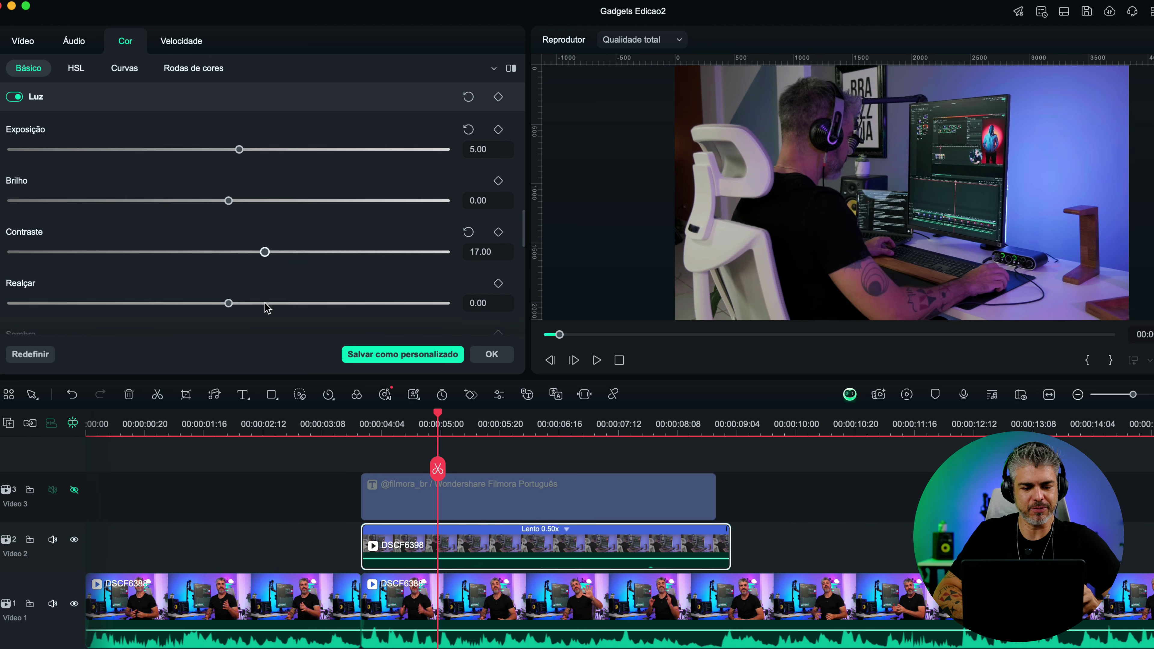
pyautogui.moveTo(230, 224); pyautogui.dragTo(265, 230)
# - Compare the graded DSCF6398 clip with the preceding talking clip, and with its LUT switched off and back on
pyautogui.click(329, 434)
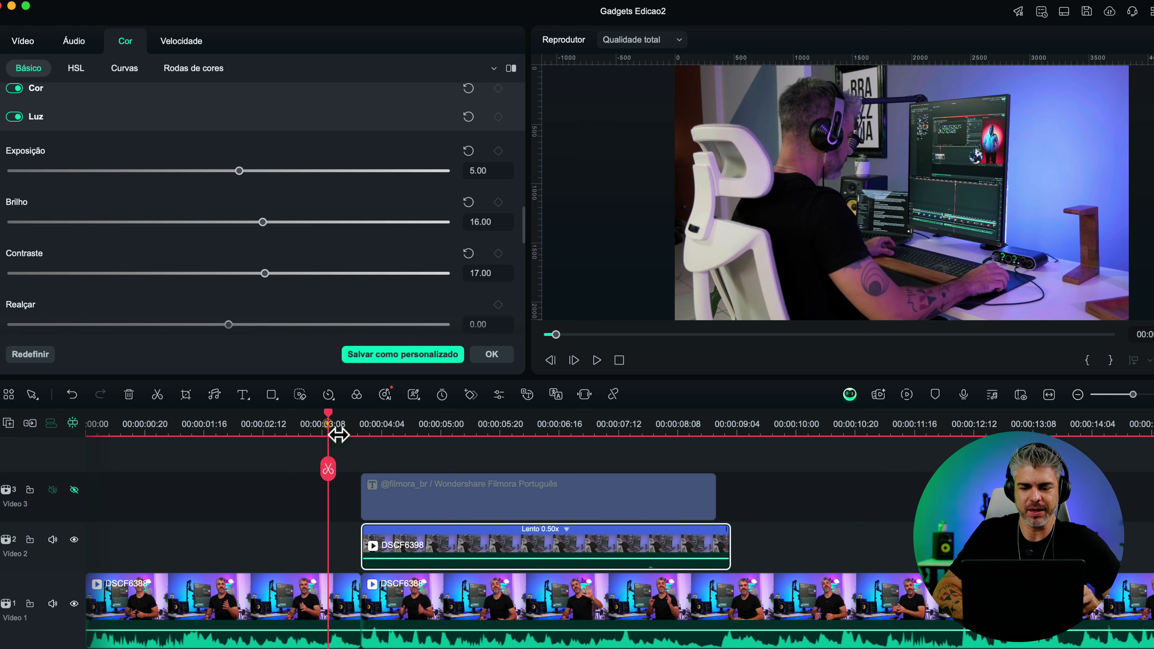
pyautogui.moveTo(480, 433); pyautogui.dragTo(426, 447)
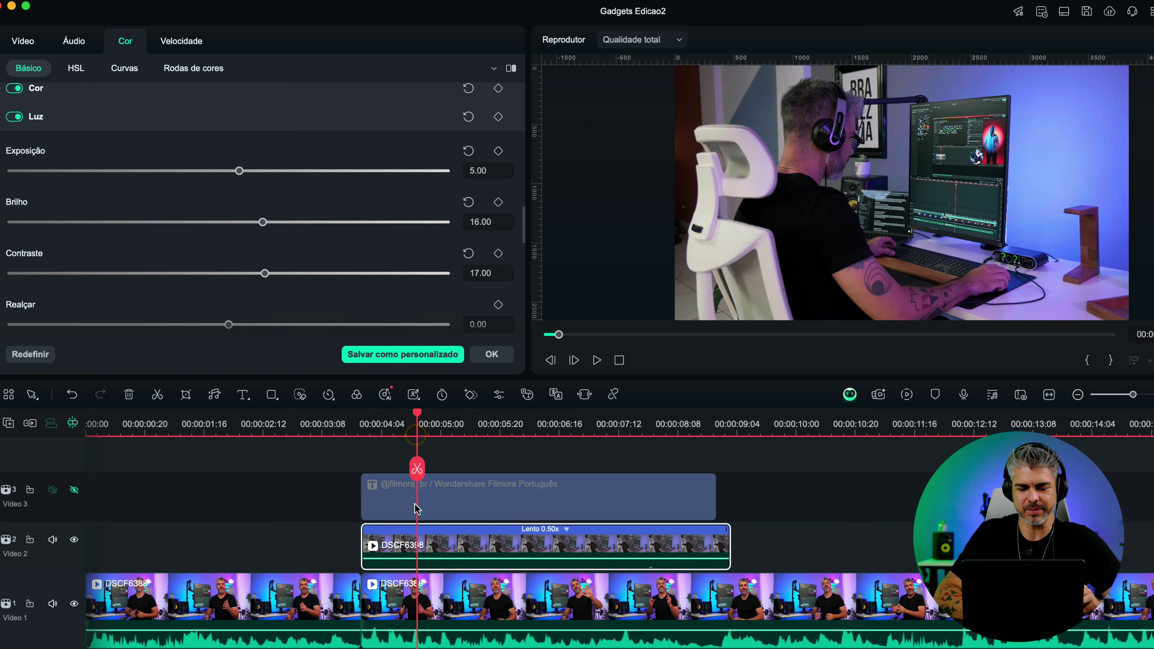
pyautogui.scroll(5, 343, 183)
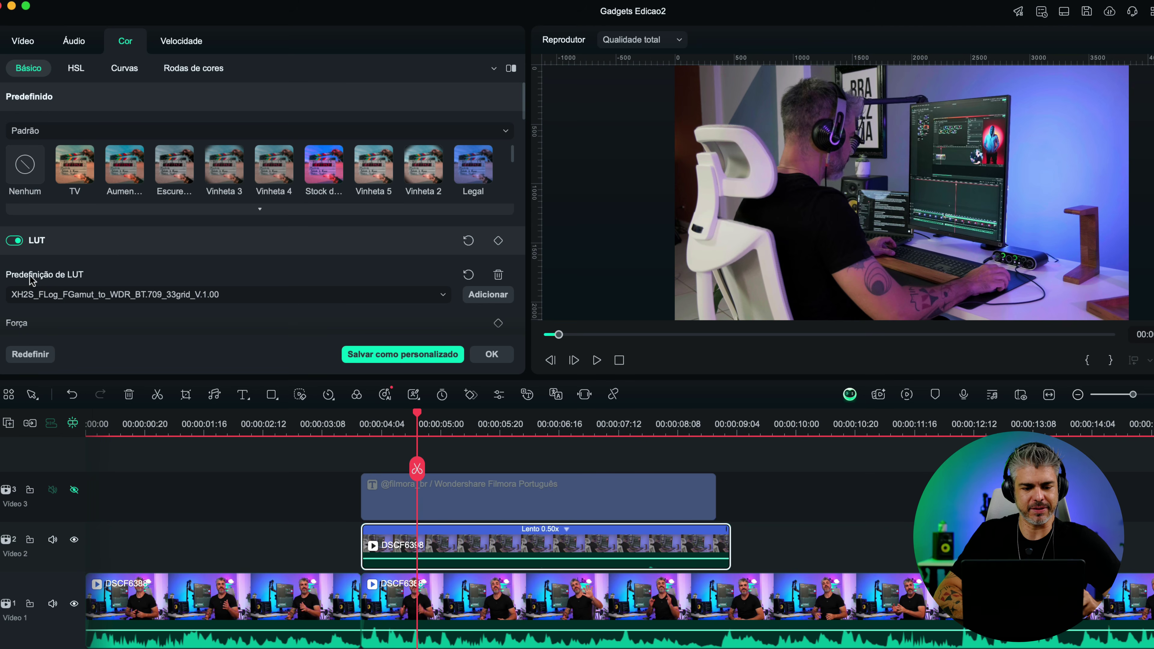
pyautogui.click(15, 243)
pyautogui.click(15, 243)
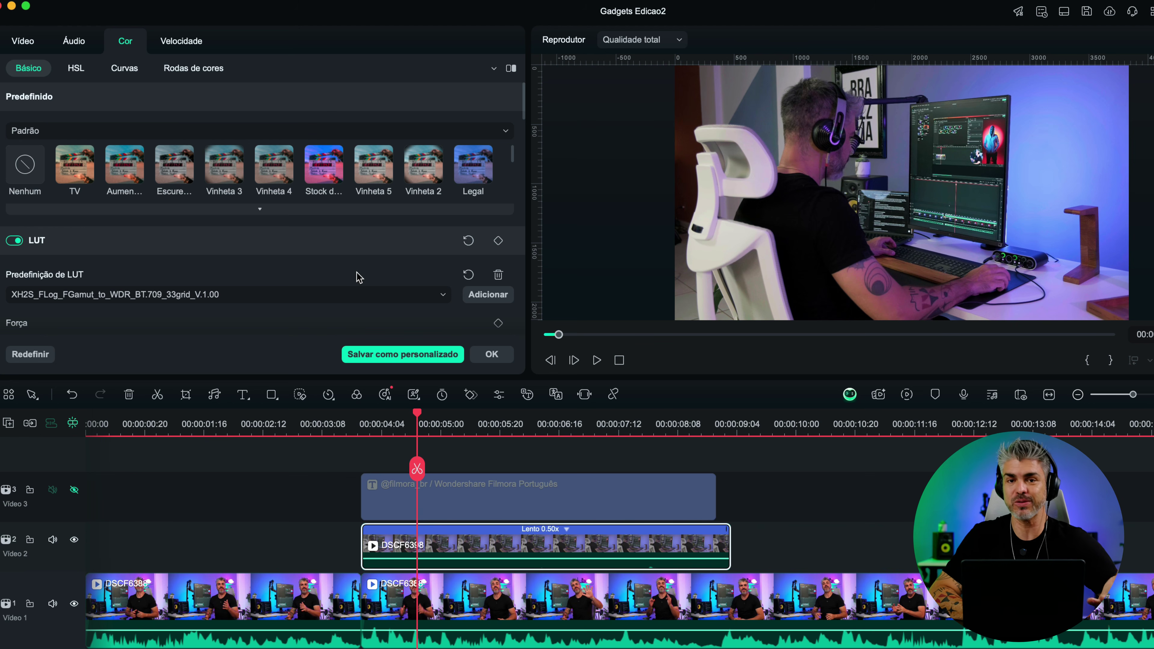
# - Confirm the color grade of the DSCF6398 clip and copy its effects
pyautogui.click(491, 354)
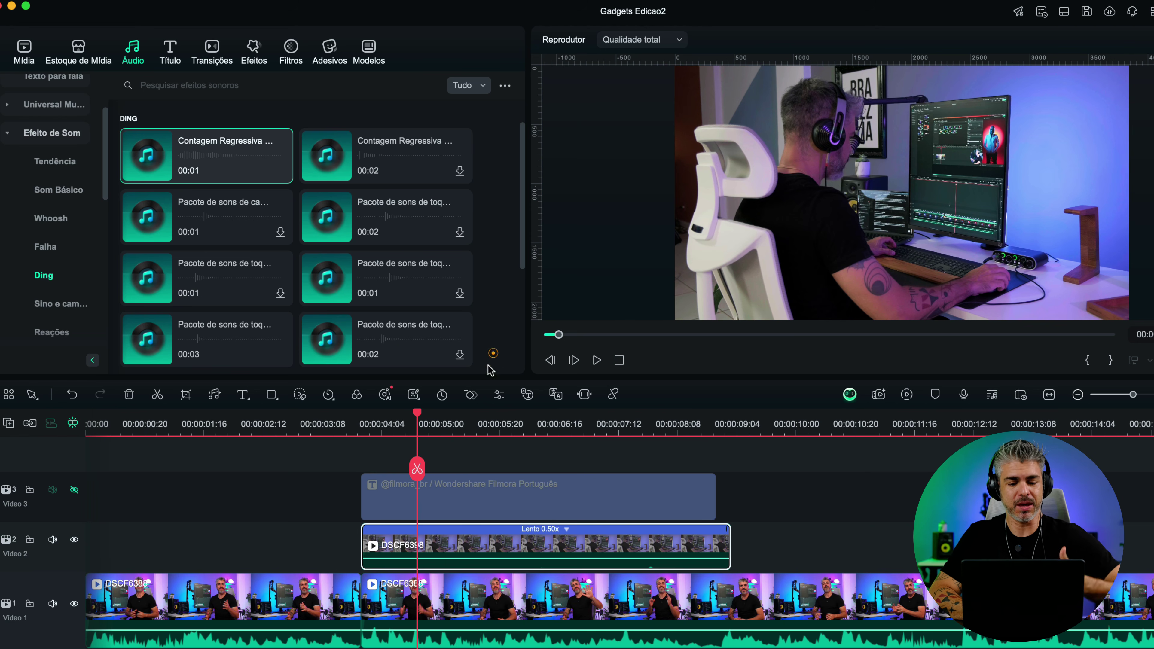
pyautogui.click(471, 538)
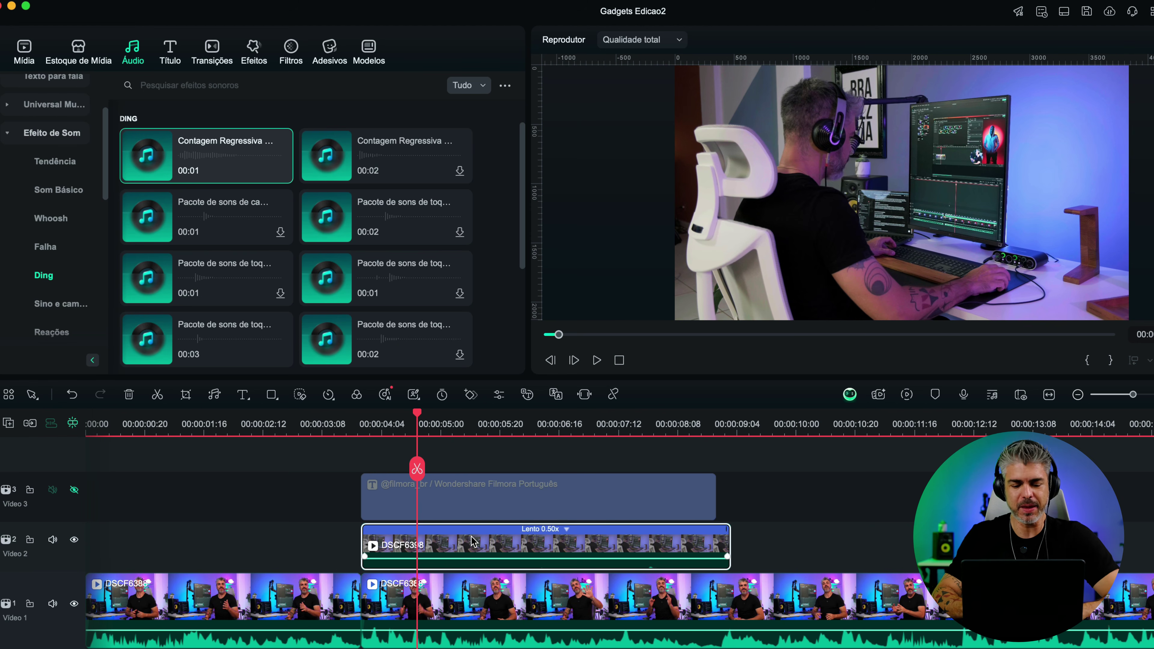
pyautogui.rightClick(472, 541)
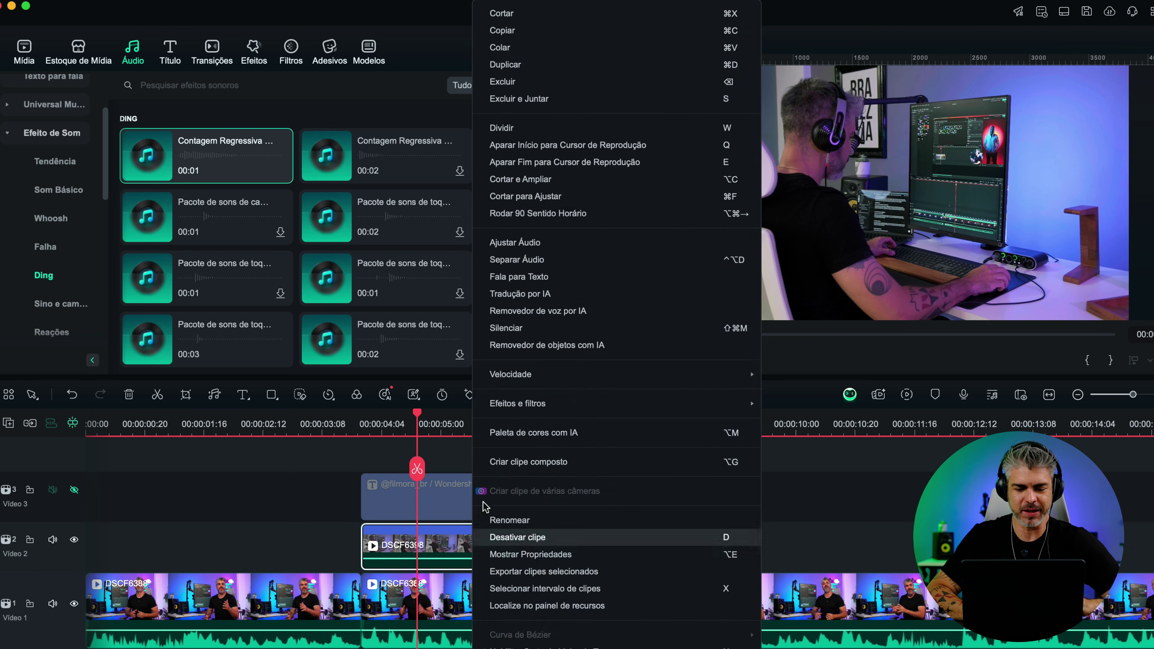
pyautogui.moveTo(517, 404)
pyautogui.click(842, 407)
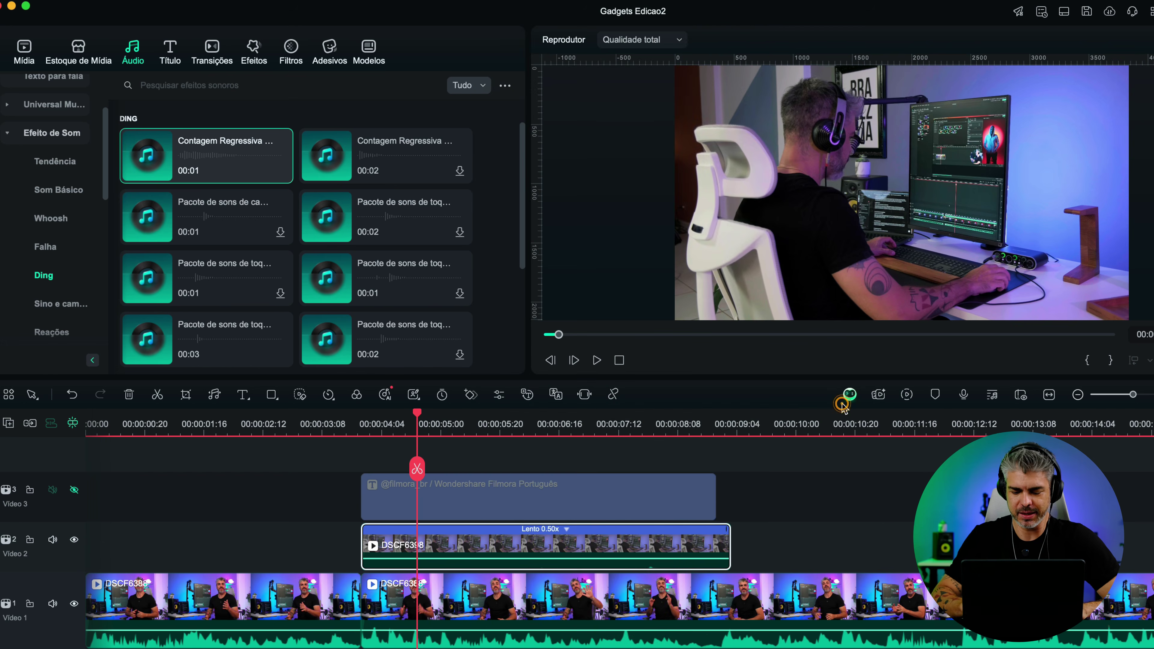
# - Paste the copied color effects onto all the remaining B-roll clips on the Vídeo 2 track
pyautogui.hotkey('shift', 'z')
pyautogui.moveTo(768, 538); pyautogui.dragTo(206, 549)
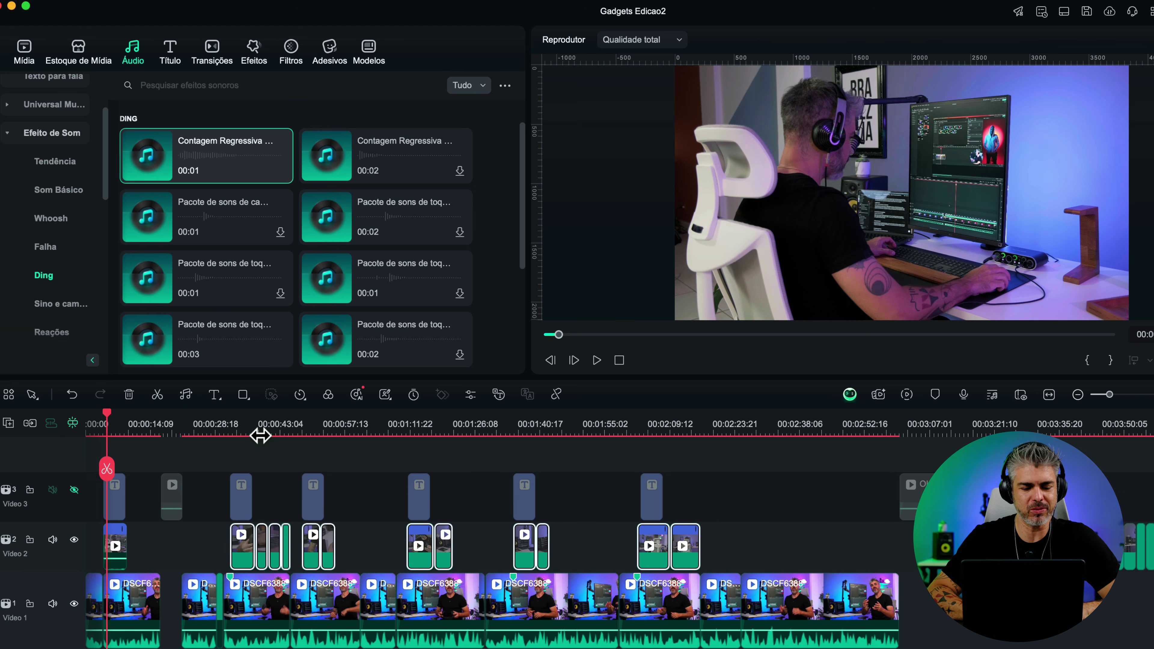
pyautogui.click(248, 435)
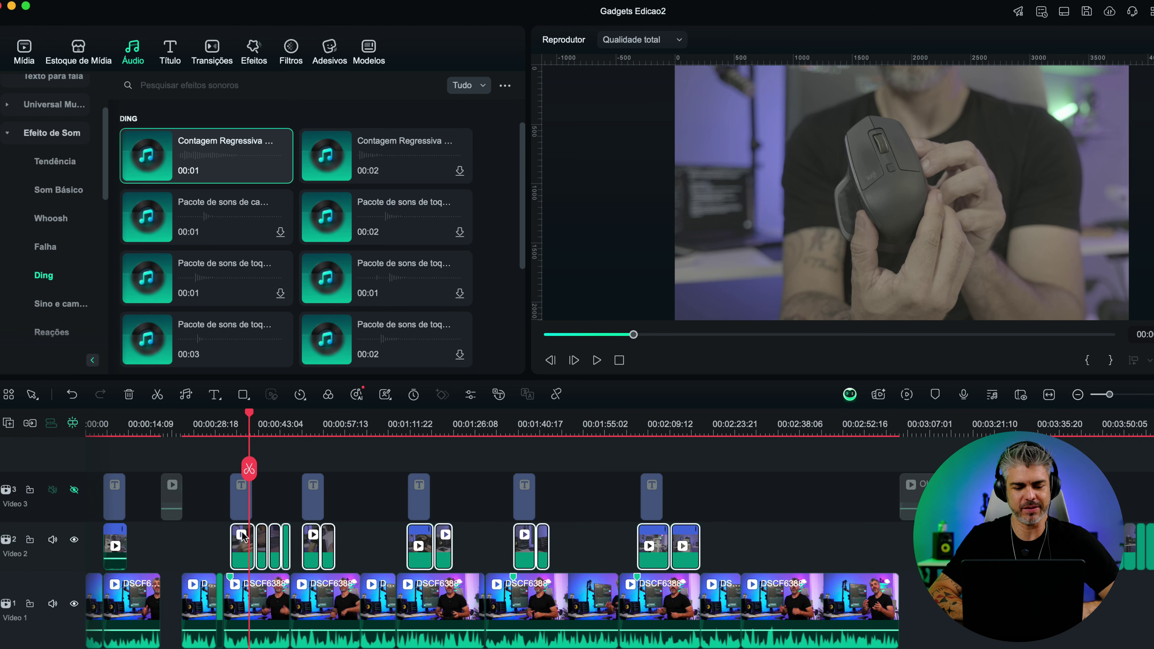
pyautogui.rightClick(243, 550)
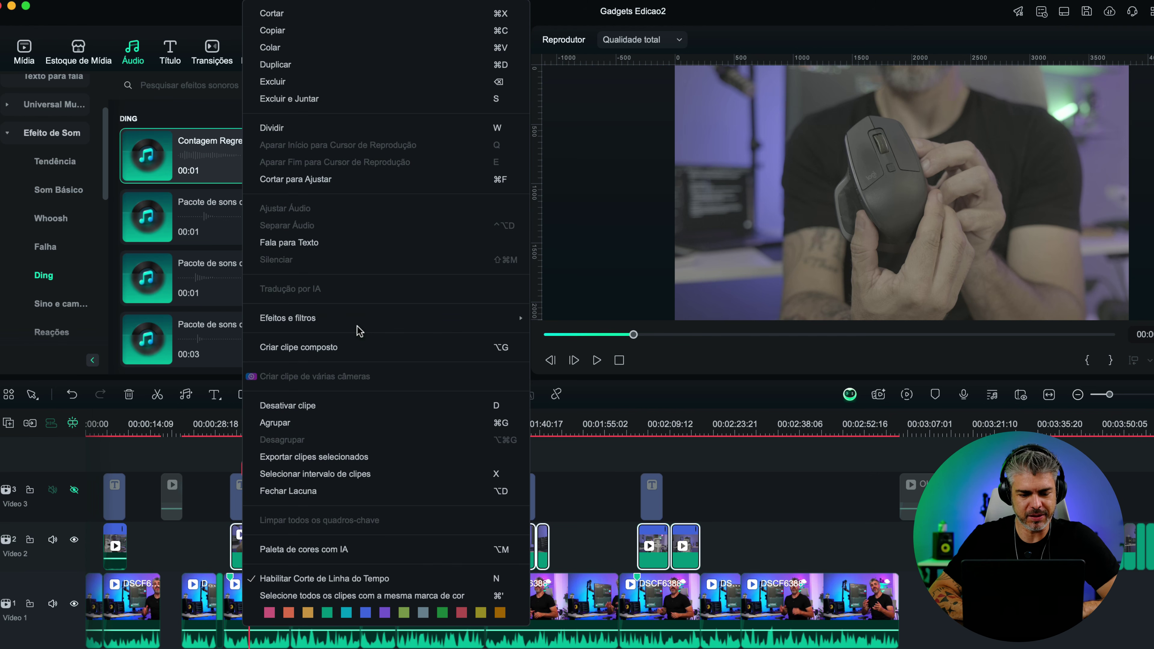
pyautogui.moveTo(357, 324)
pyautogui.click(551, 318)
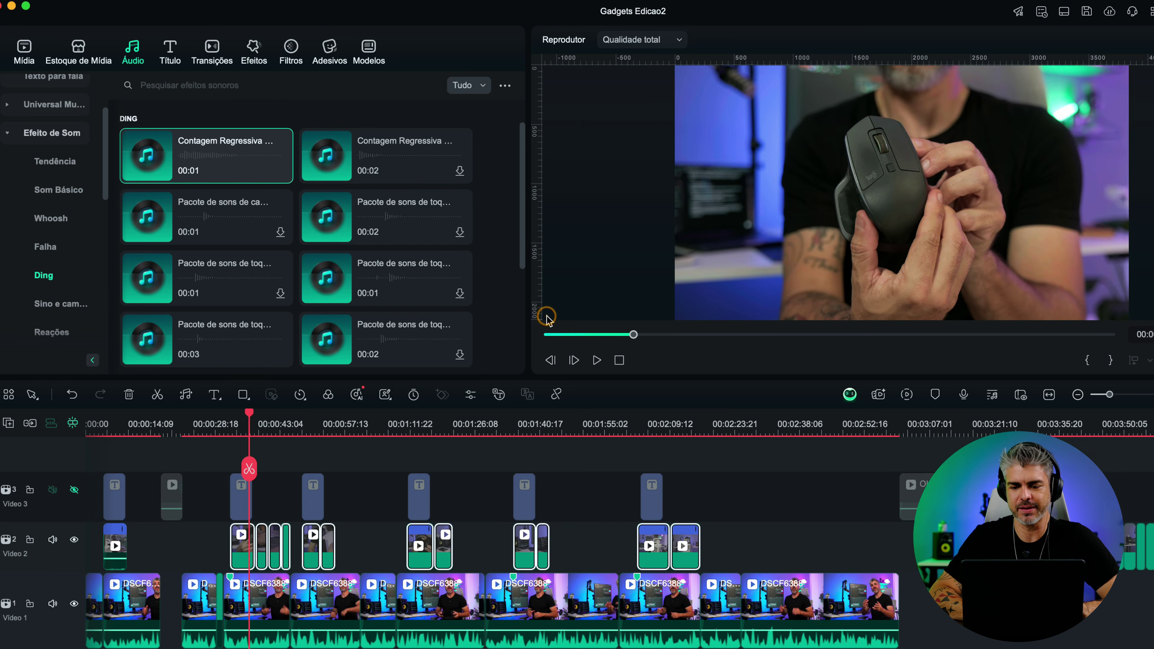
# - Check the pasted grade on other B-roll shots and make the Vídeo 3 track visible again
pyautogui.click(437, 426)
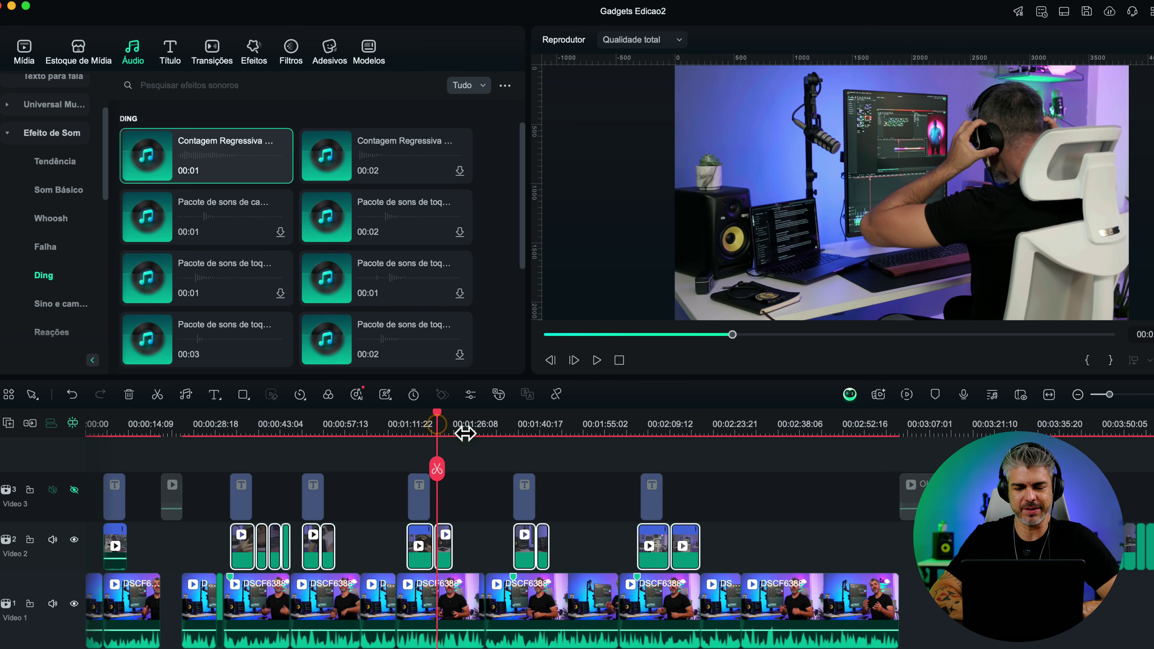
pyautogui.click(268, 425)
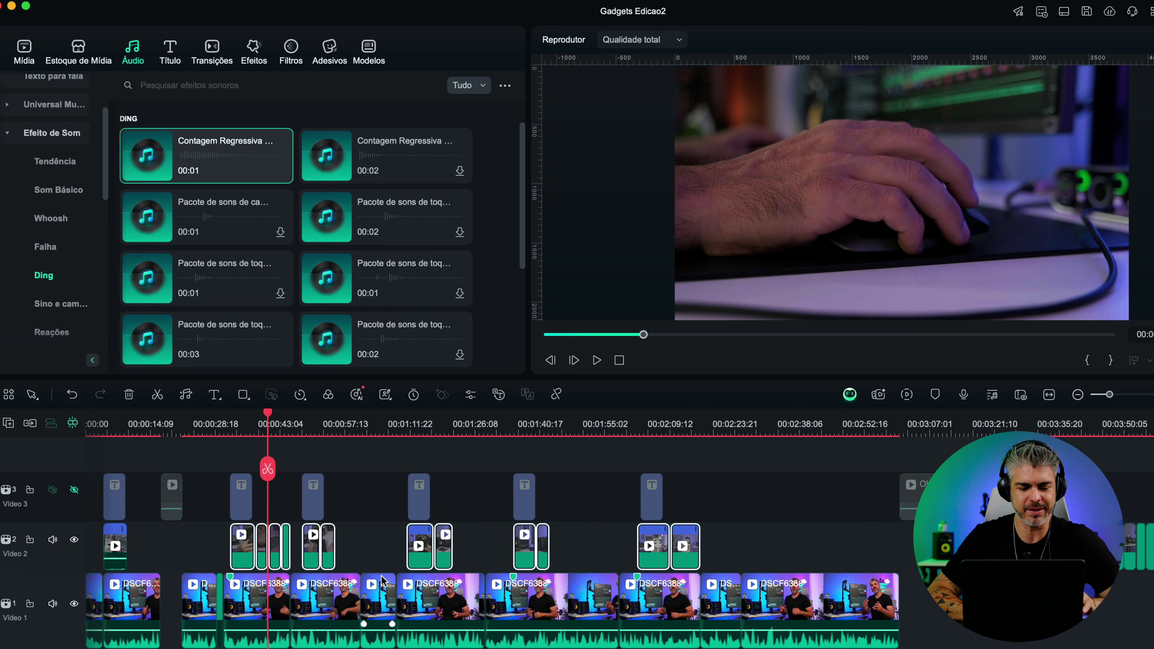
pyautogui.scroll(-1, 466, 514)
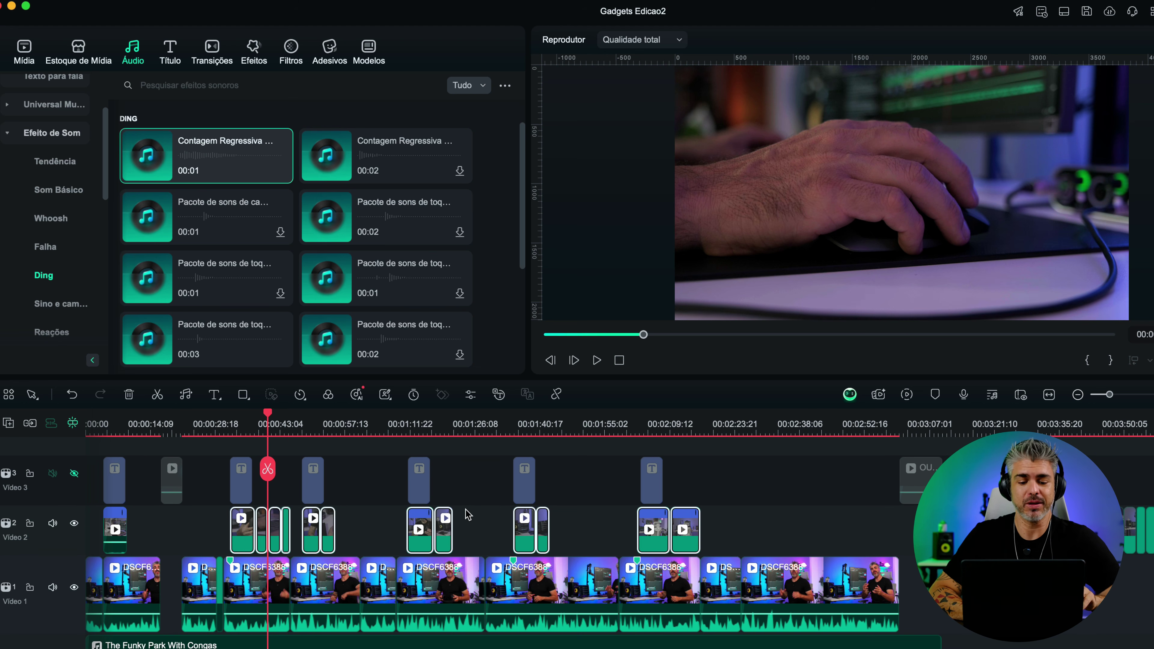
pyautogui.hscroll(3, 820, 539)
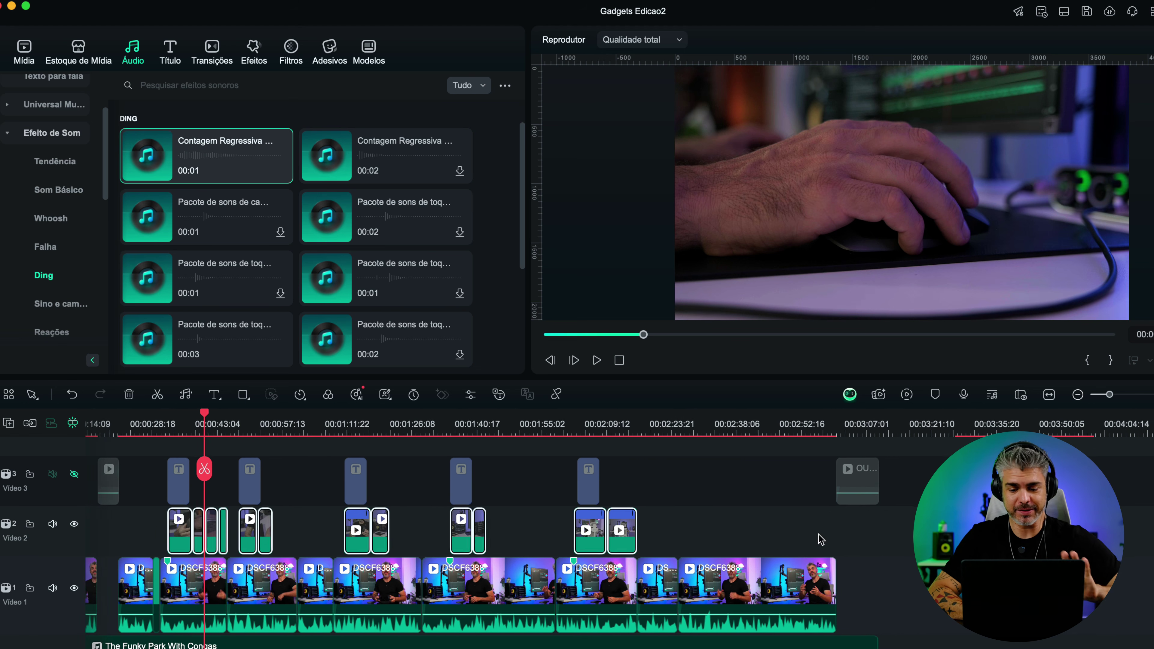
pyautogui.click(74, 475)
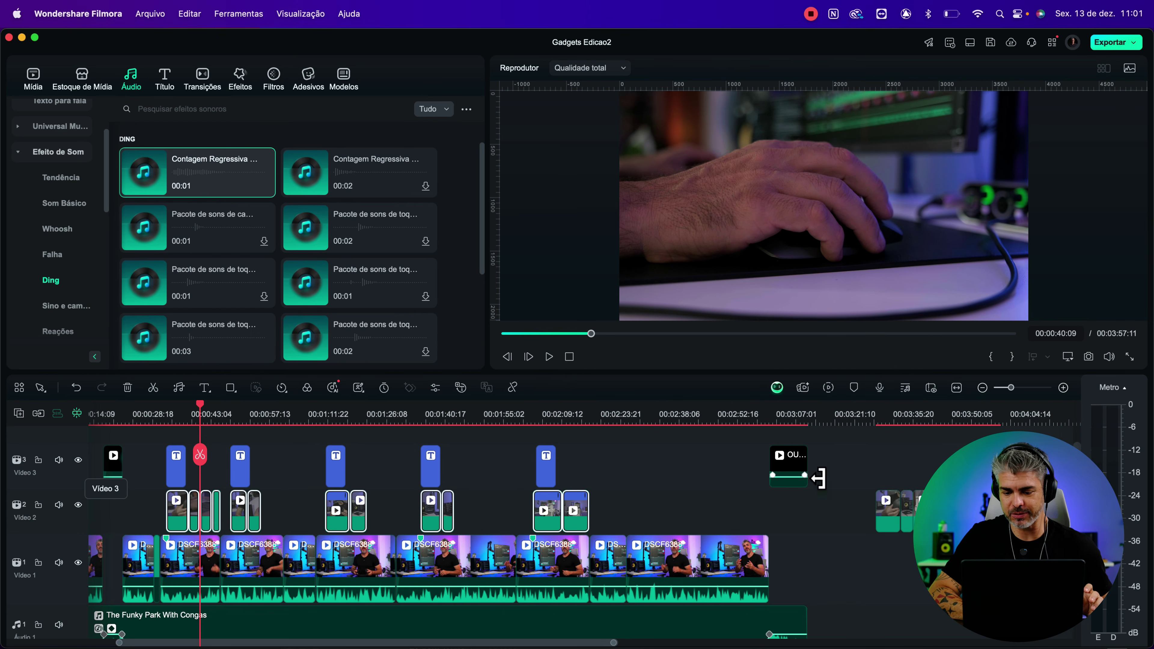
# - Delete the unused clips left beyond the closing logo on the Vídeo 2 track
pyautogui.moveTo(844, 477); pyautogui.dragTo(1017, 512)
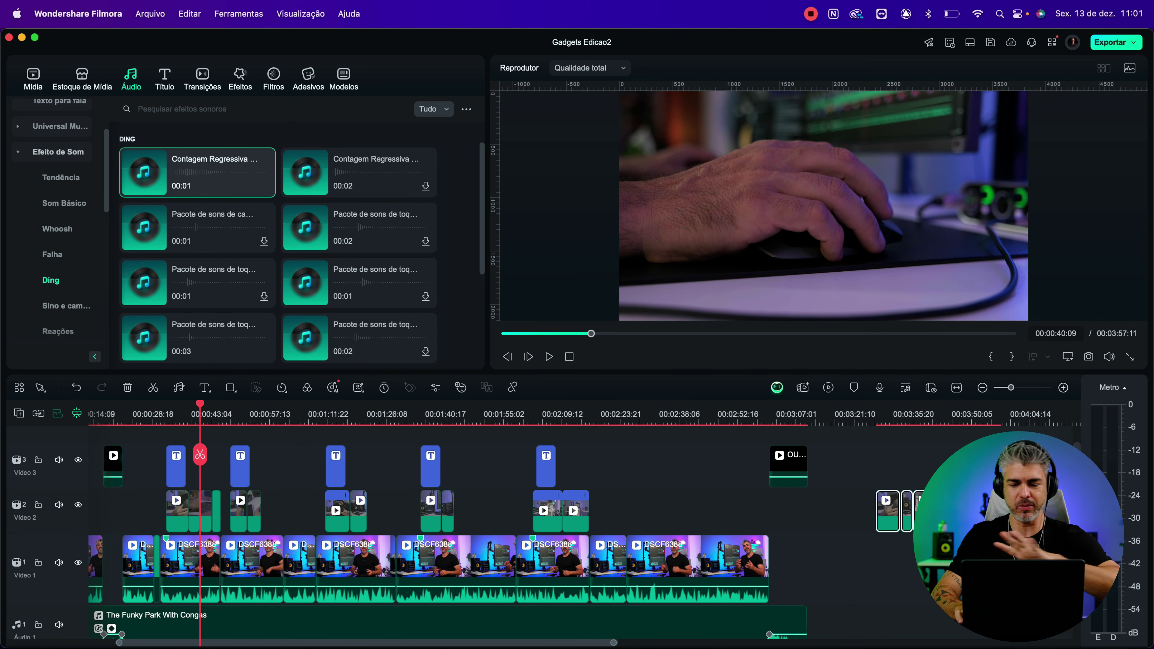
pyautogui.press('Delete')
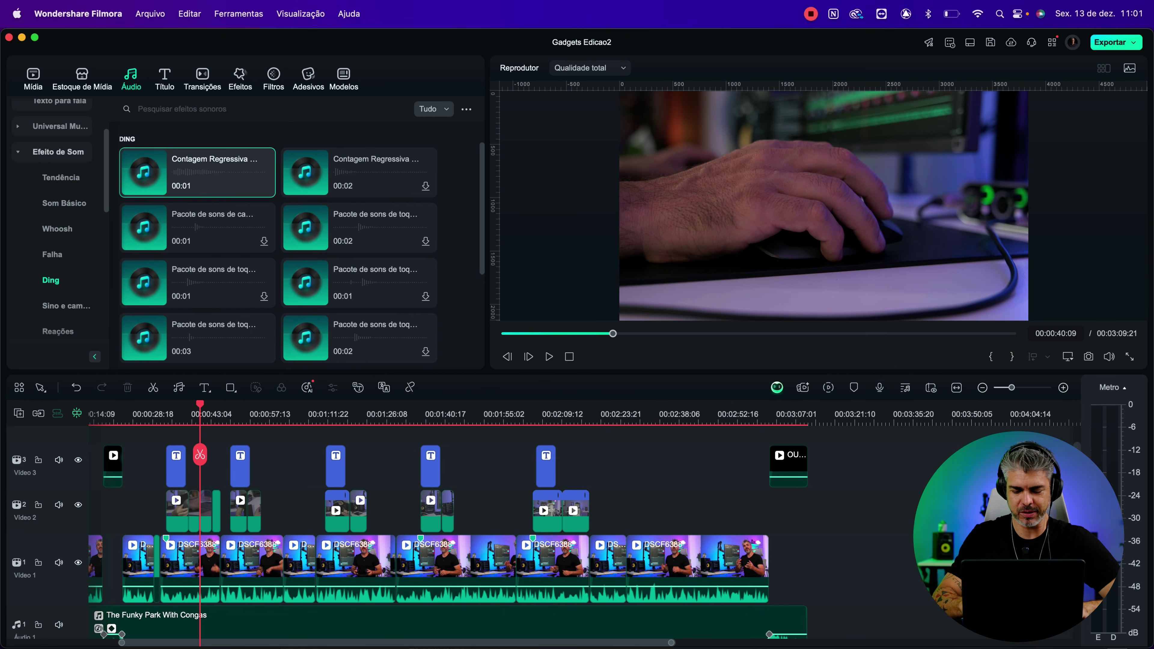
pyautogui.scroll(-1, 919, 475)
pyautogui.scroll(-5, 920, 475)
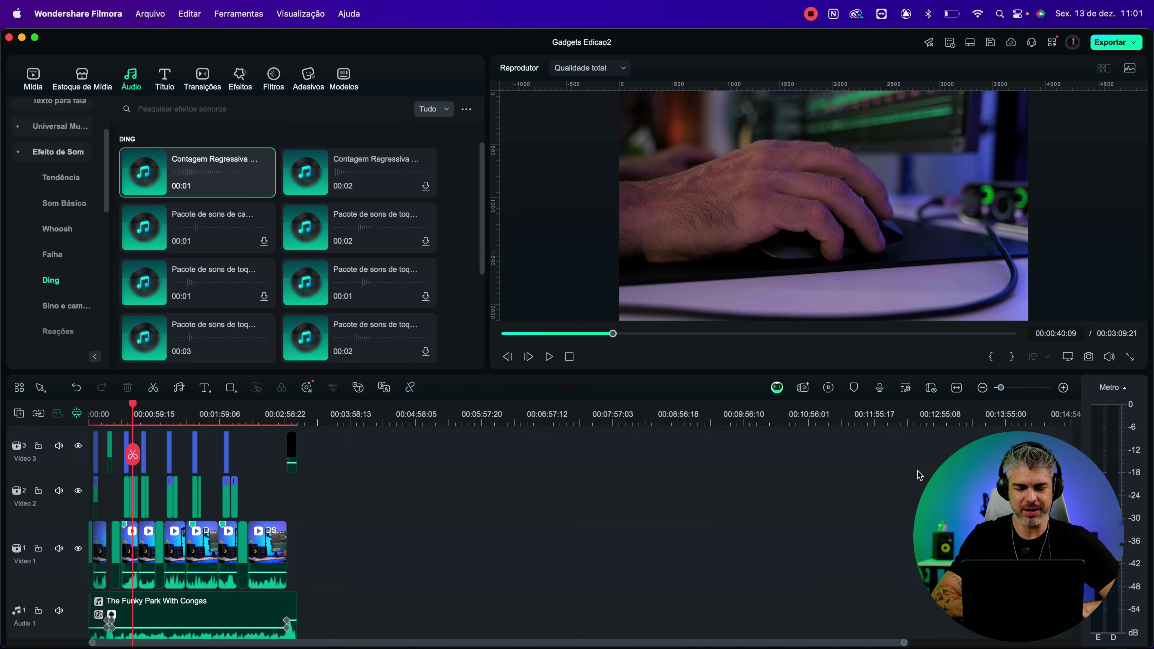
# - Enlarge the timeline area and mark the export out point at the video's end, 00:03:09:21
pyautogui.scroll(4, 919, 475)
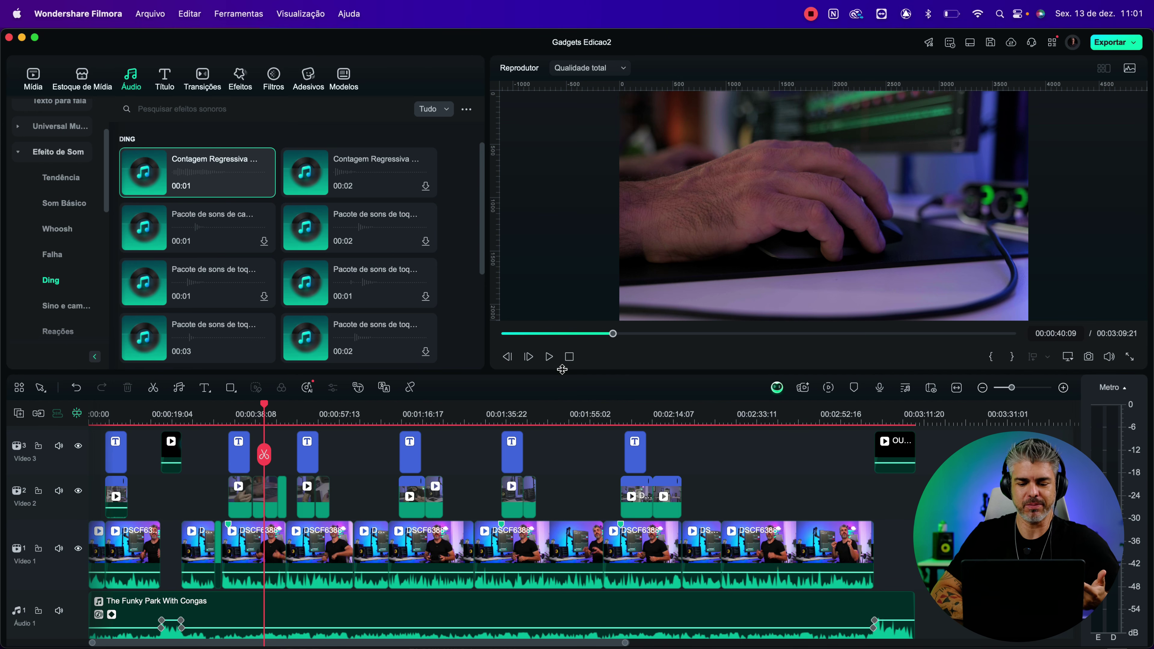
pyautogui.moveTo(562, 365); pyautogui.dragTo(557, 330)
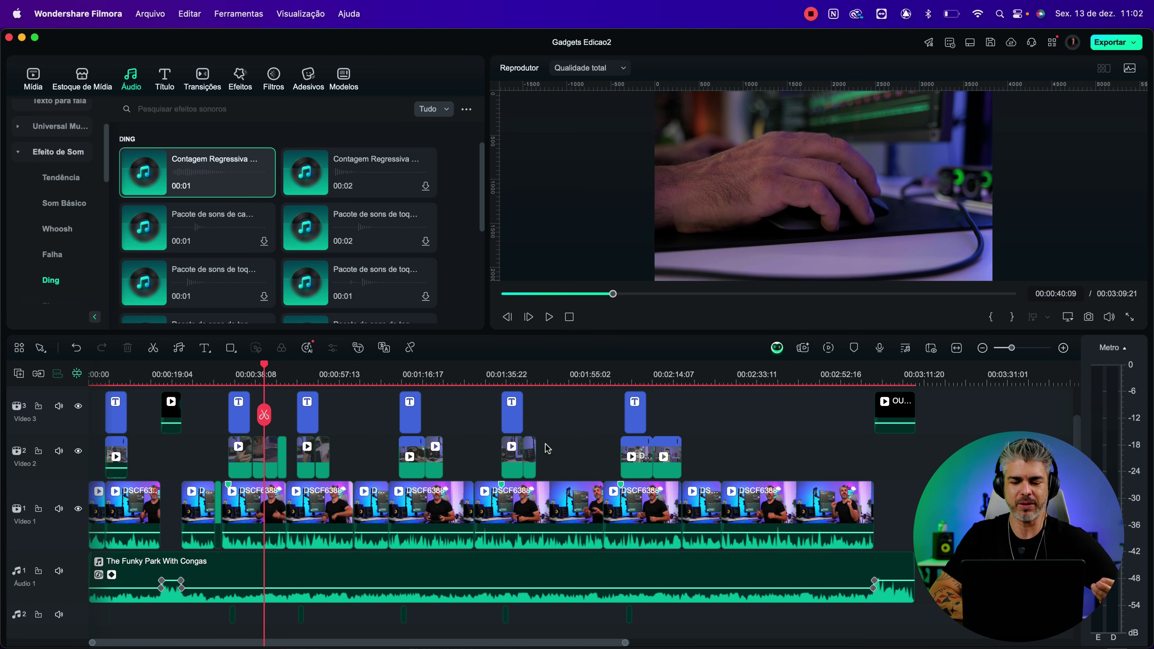
pyautogui.press('Down')
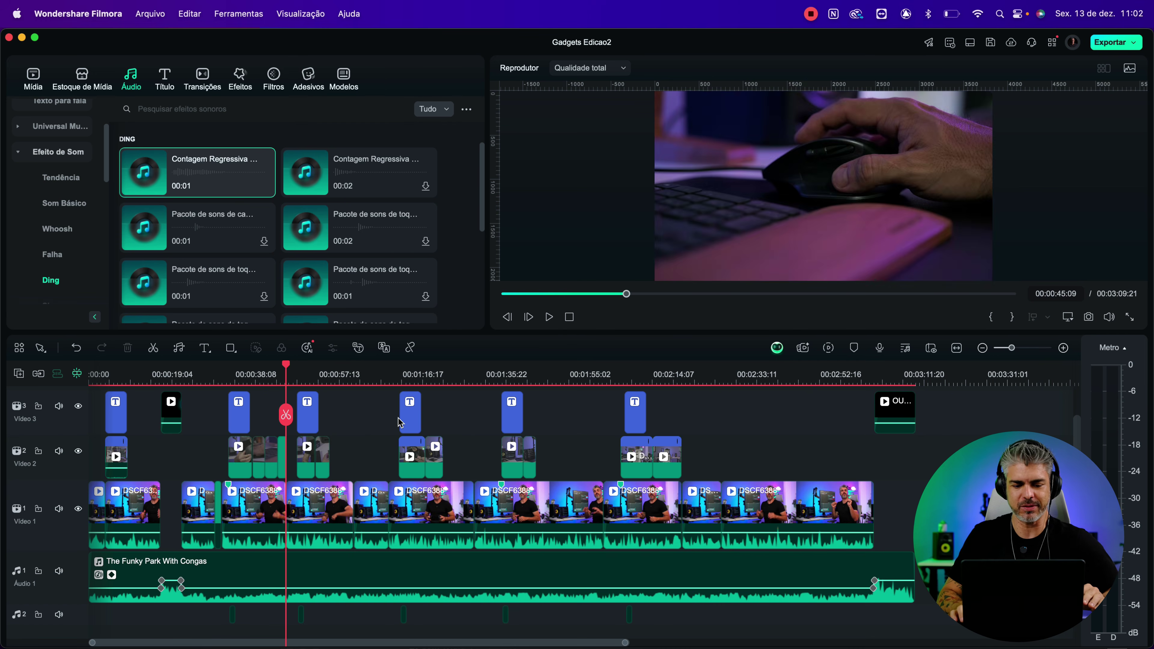
pyautogui.click(914, 379)
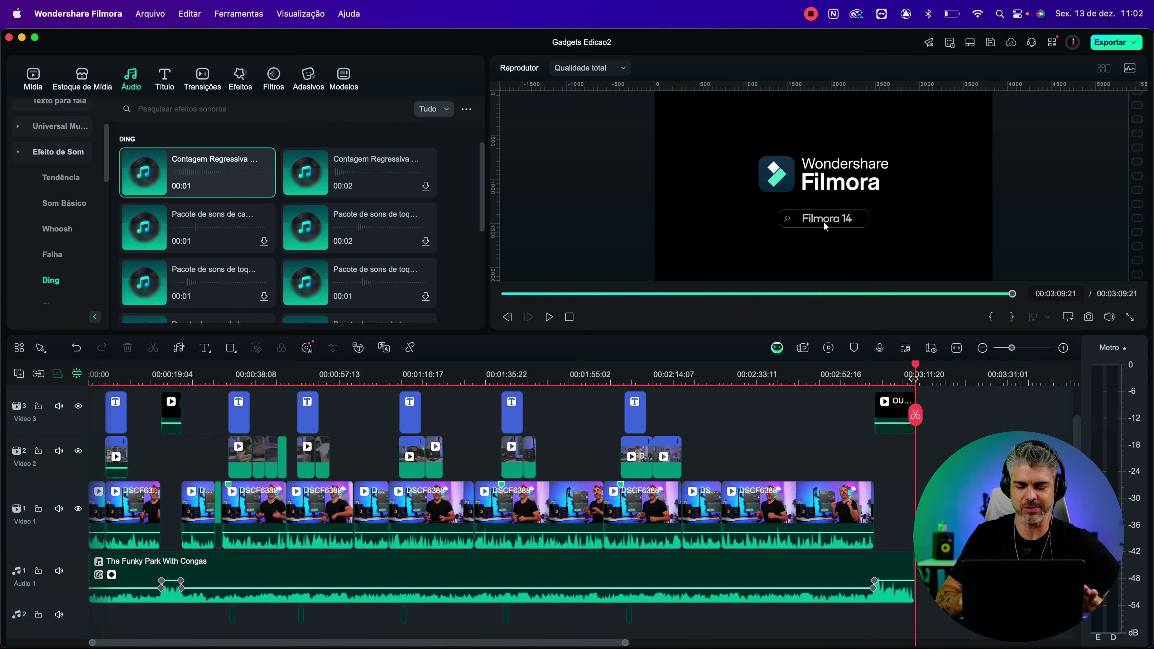
pyautogui.press('o')
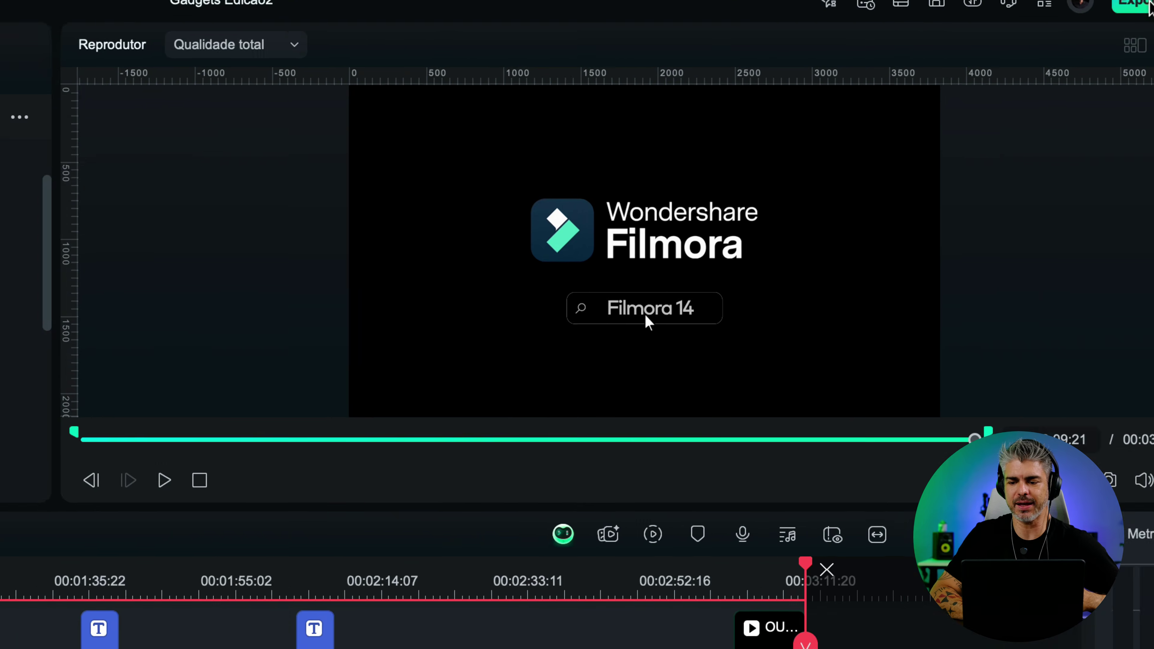
# - Open the local export settings and name the output file Video Gadgets V1
pyautogui.click(1090, 35)
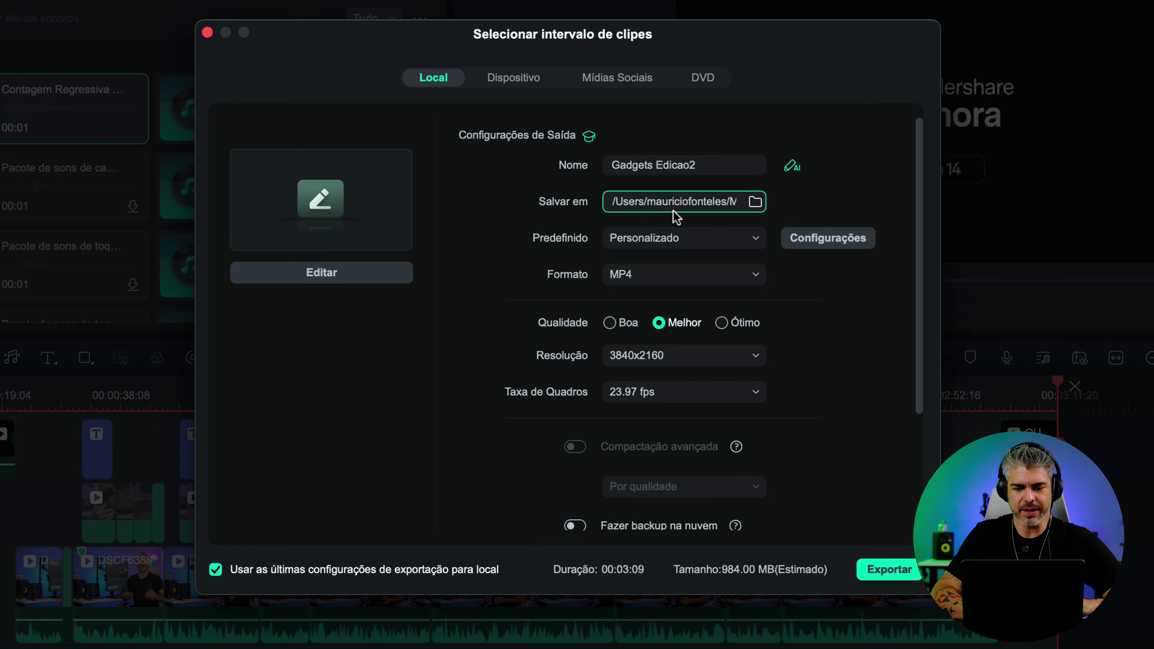
pyautogui.click(696, 165)
pyautogui.tripleClick(696, 164)
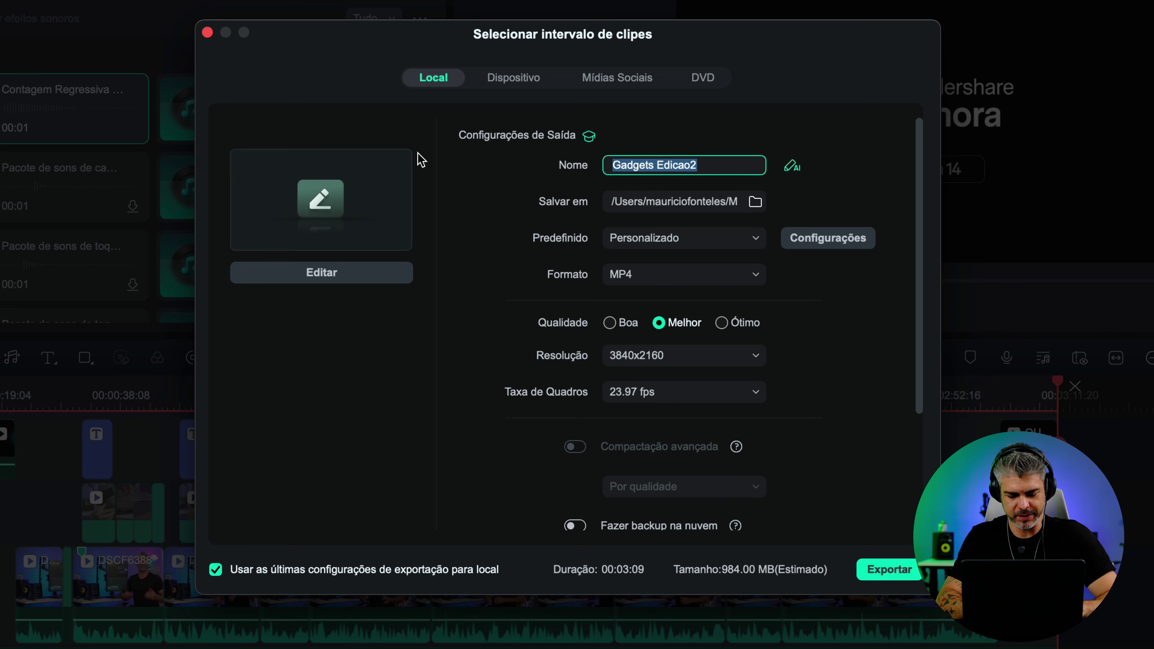
pyautogui.write('Video')
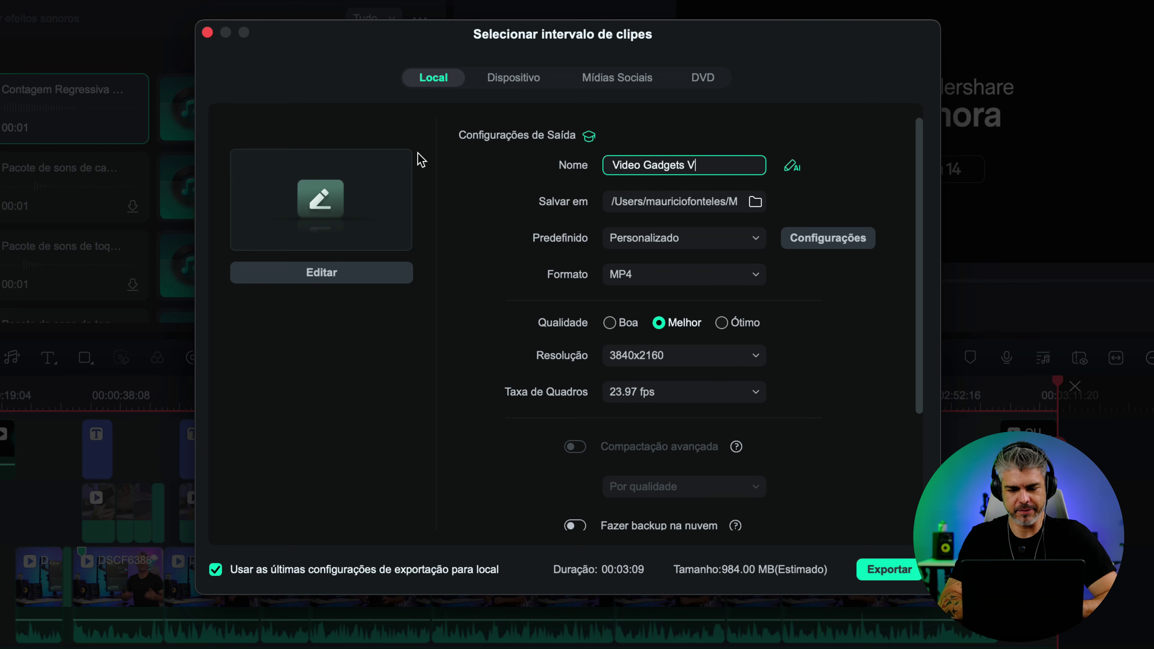
# - Set the save location to a new folder named EXPO inside the GADGETS folder
pyautogui.click(755, 202)
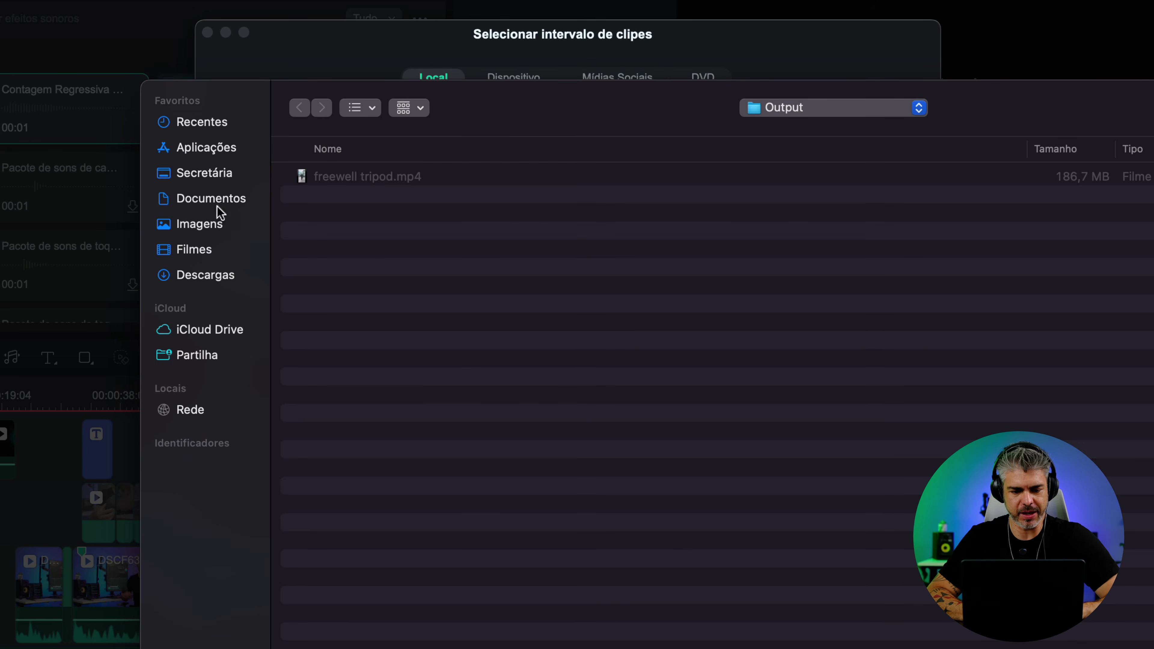
pyautogui.click(174, 174)
pyautogui.doubleClick(306, 407)
pyautogui.click(332, 214)
pyautogui.doubleClick(332, 214)
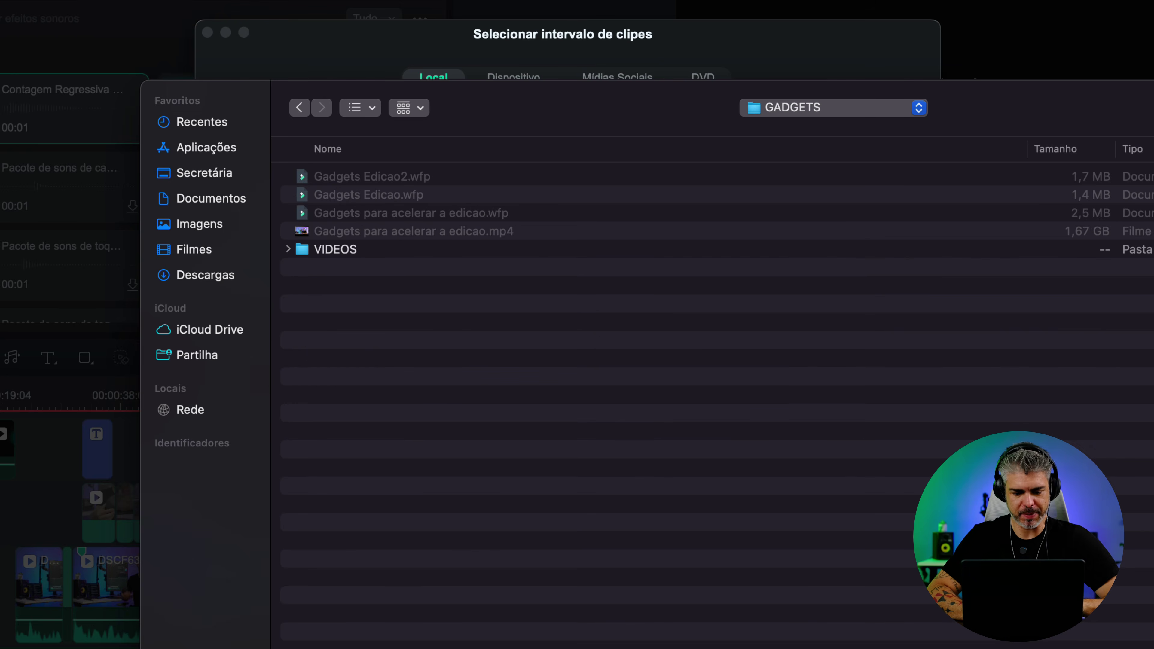
pyautogui.press('super+shift+n')
pyautogui.write('EXPO')
pyautogui.press('Return')
pyautogui.press('Return')
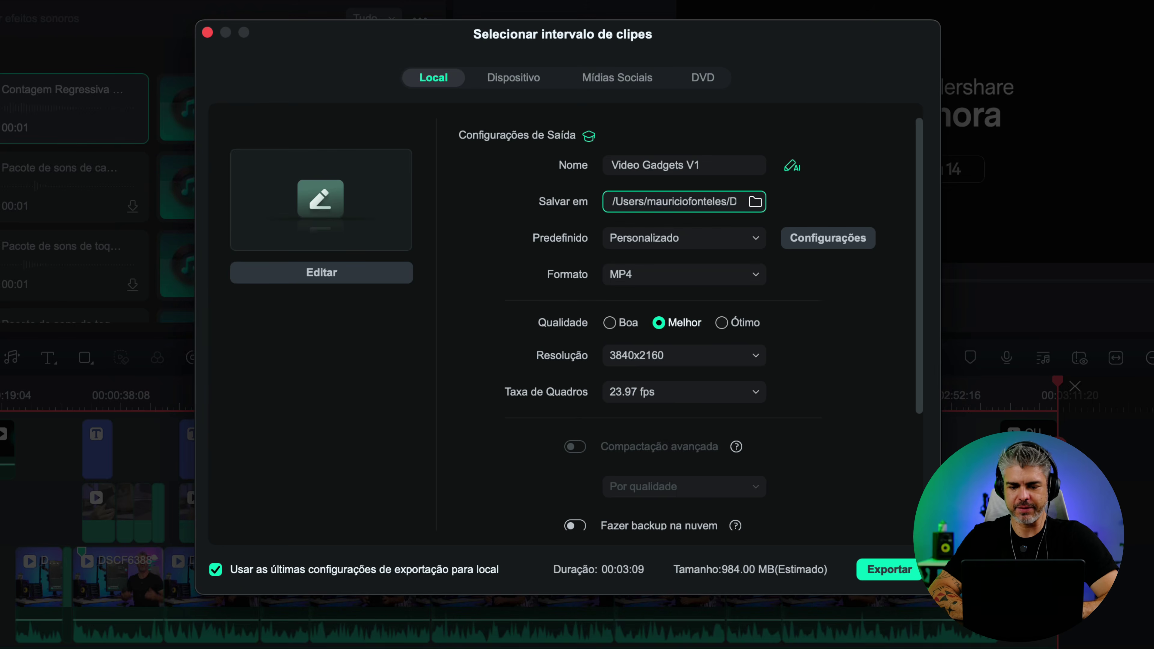
# - Examine the export presets and the custom preset's detailed settings for codec, bitrate, color space, compression and audio
pyautogui.click(744, 244)
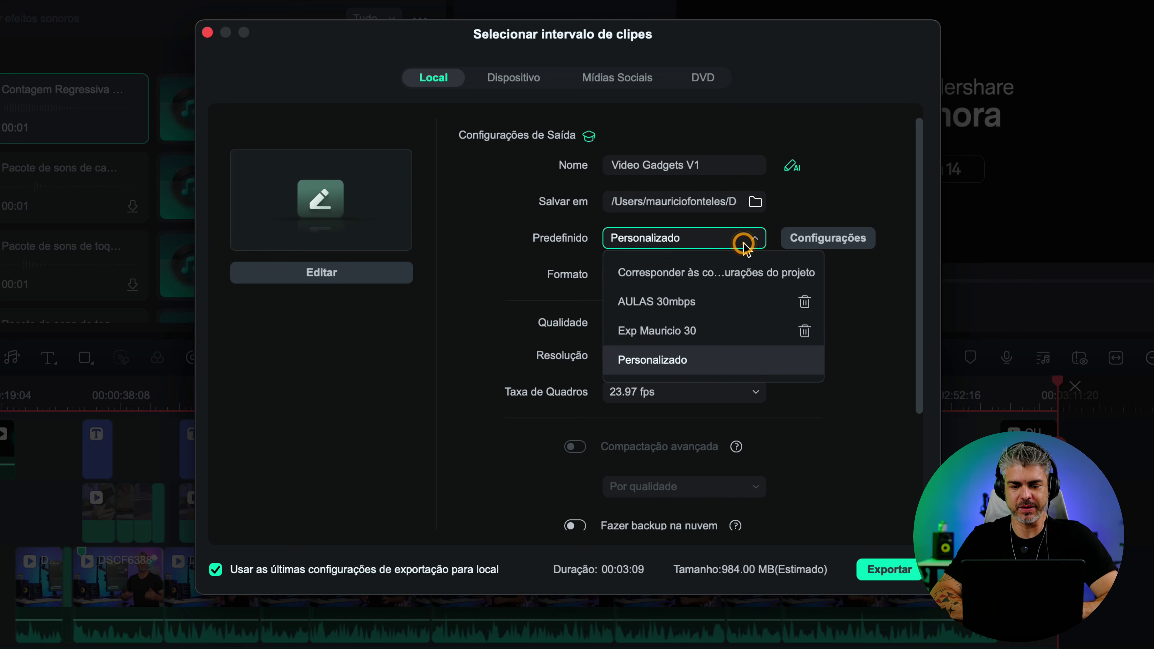
pyautogui.click(822, 221)
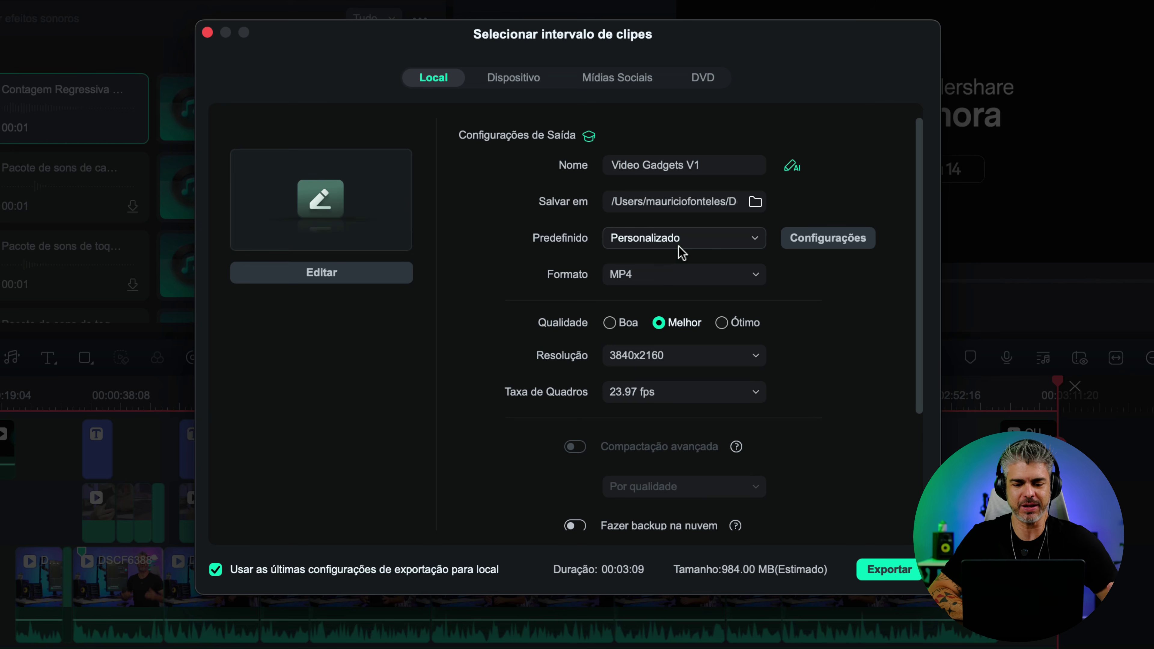
pyautogui.click(842, 236)
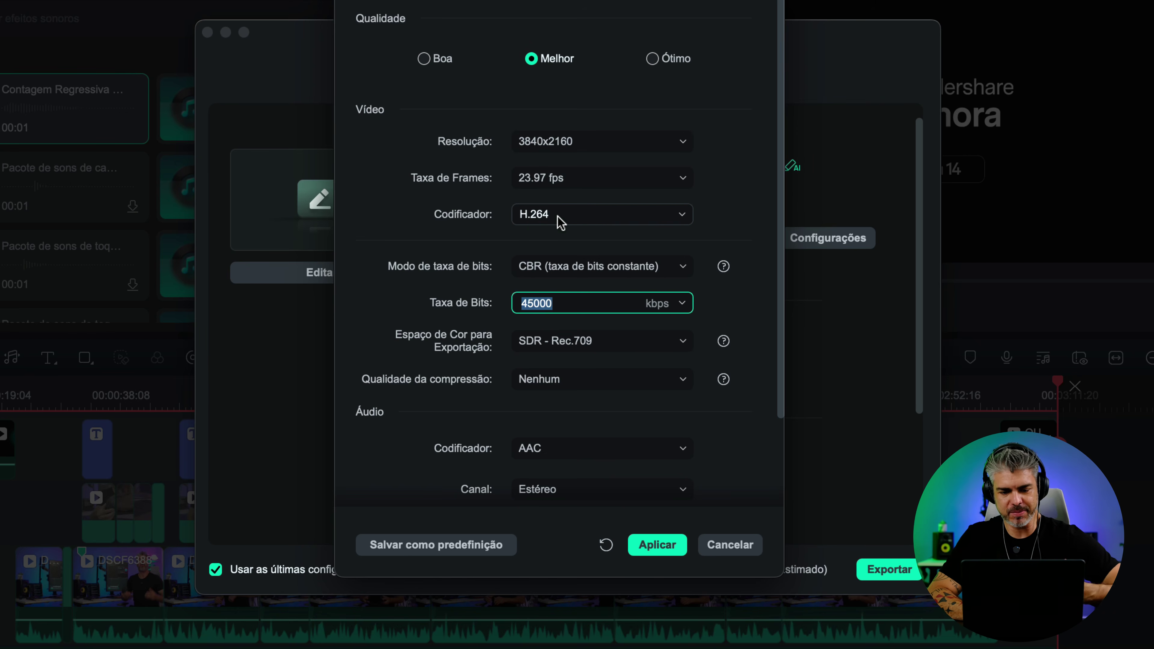
pyautogui.click(563, 303)
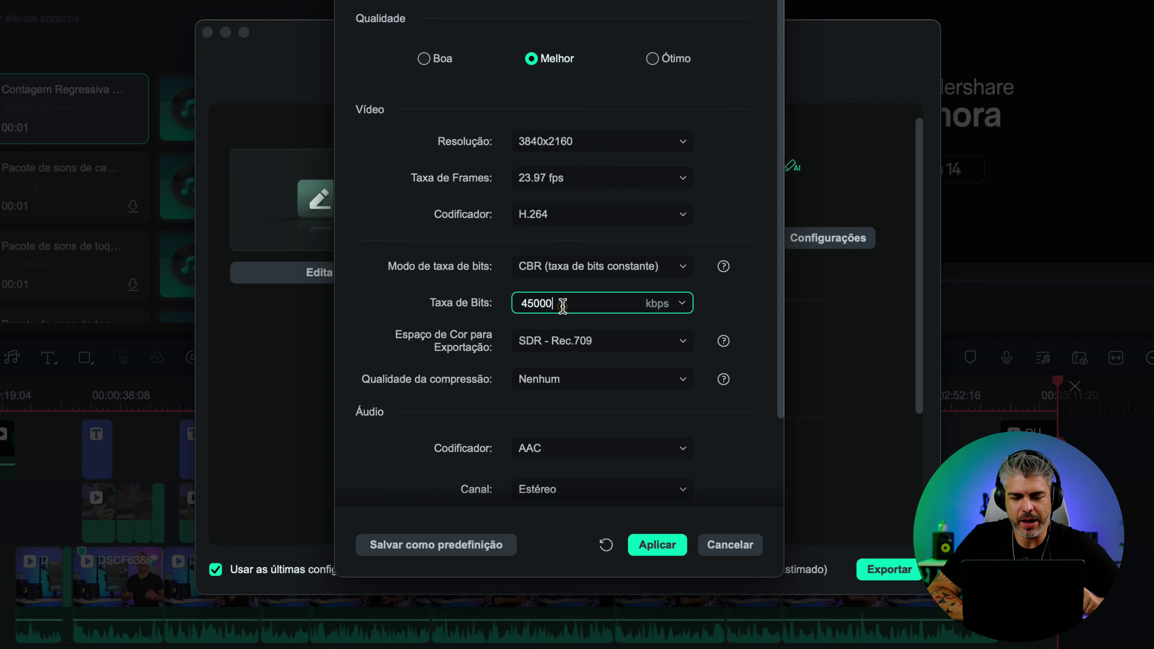
pyautogui.moveTo(563, 304); pyautogui.dragTo(503, 308)
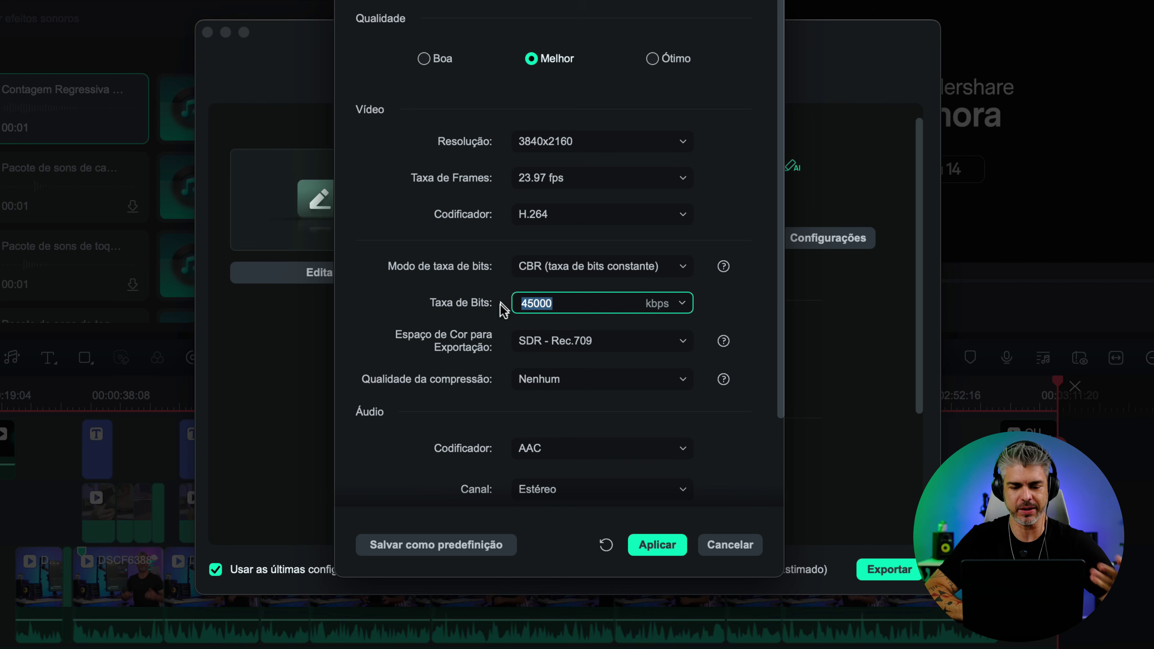
pyautogui.scroll(-1, 495, 368)
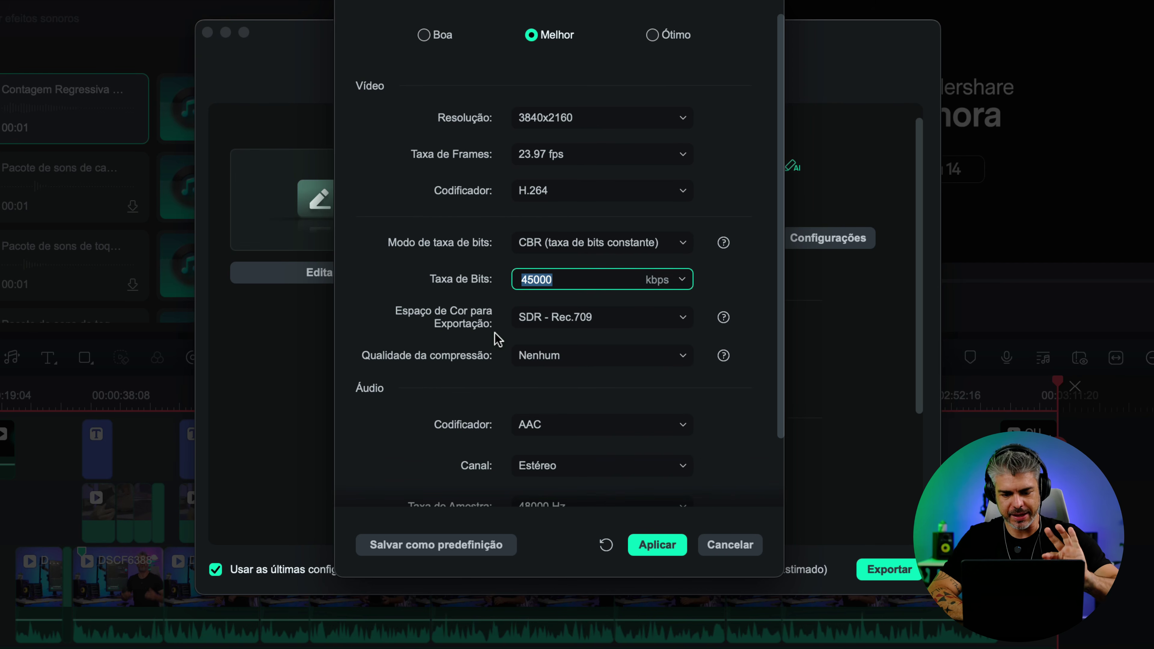
pyautogui.scroll(-1, 474, 328)
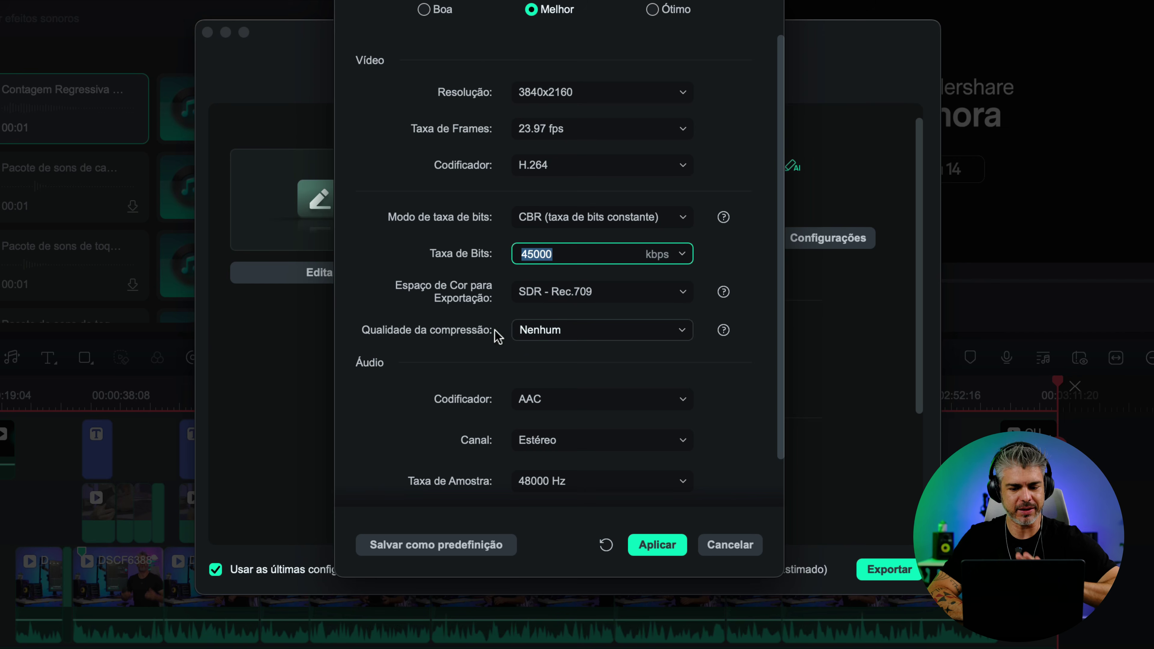
pyautogui.scroll(-2, 478, 384)
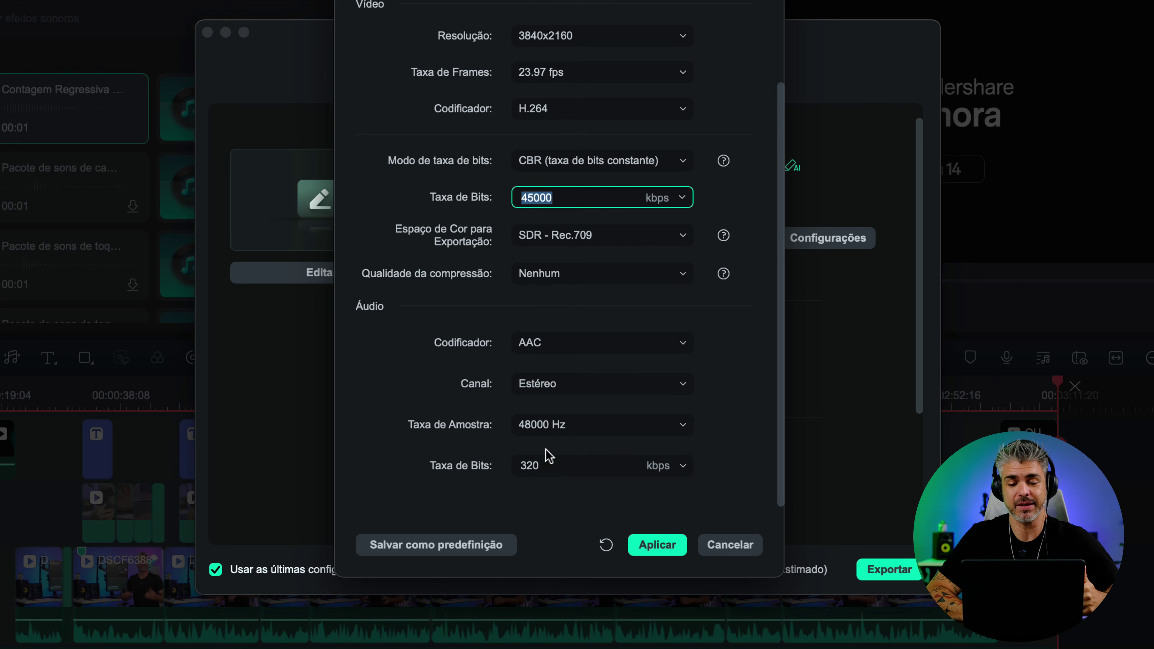
pyautogui.scroll(2, 546, 450)
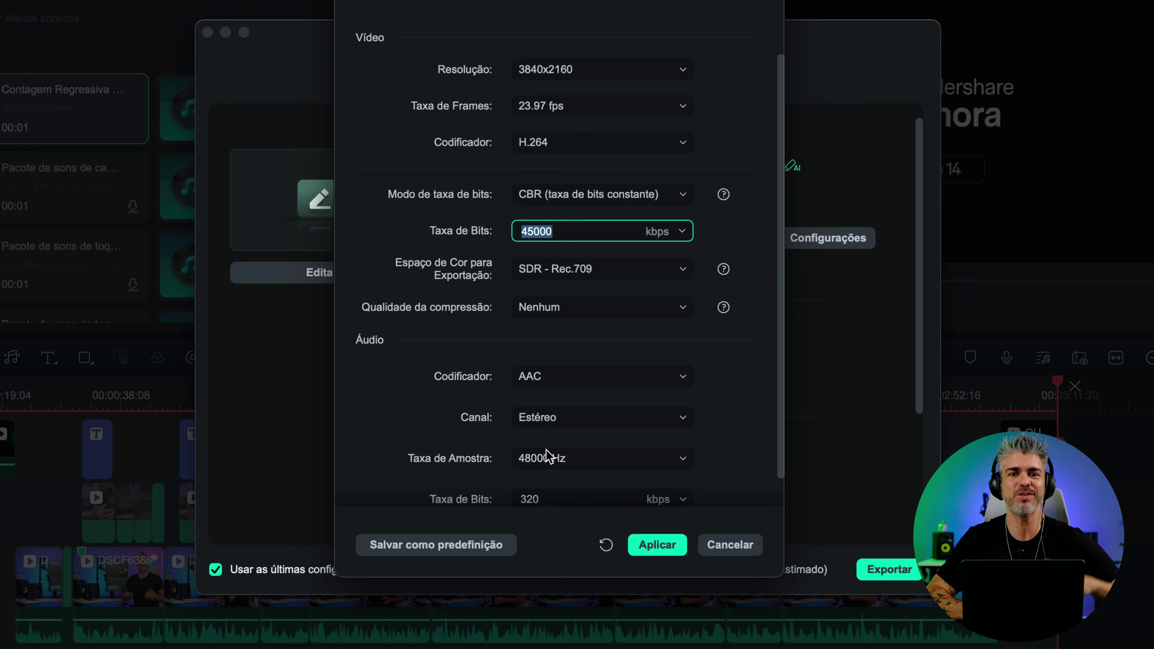
# - Apply the detailed settings and start exporting the video as MP4 at 3840x2160, 23.97 fps and Melhor quality
pyautogui.click(669, 547)
pyautogui.scroll(-2, 770, 472)
pyautogui.scroll(2, 777, 466)
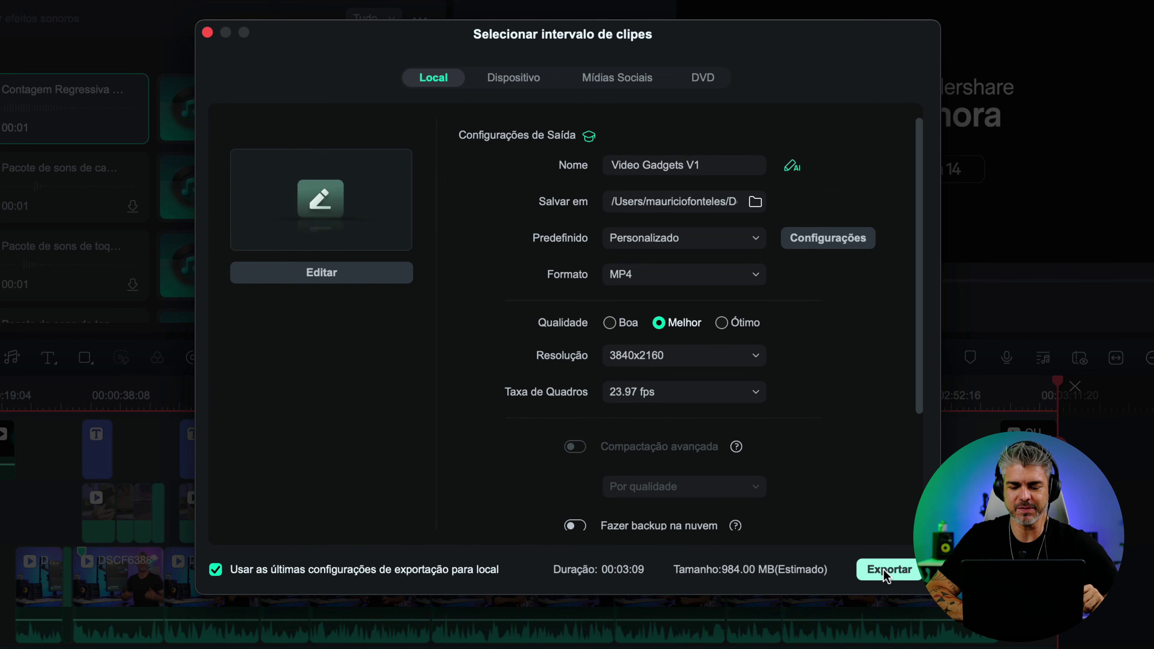
pyautogui.click(883, 569)
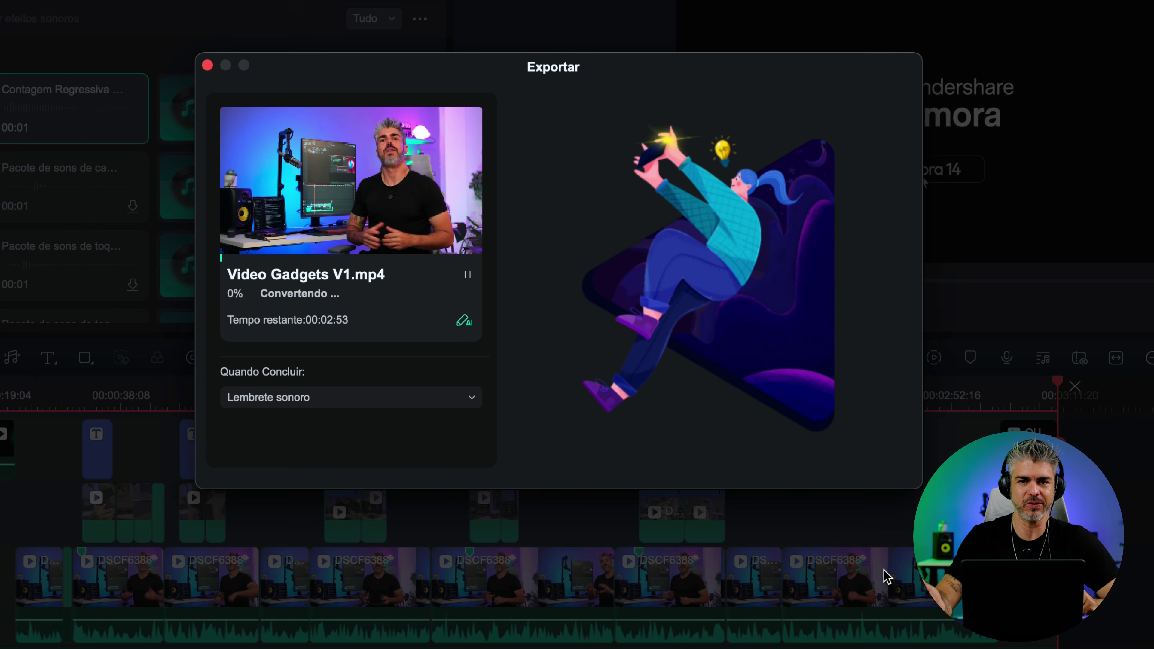